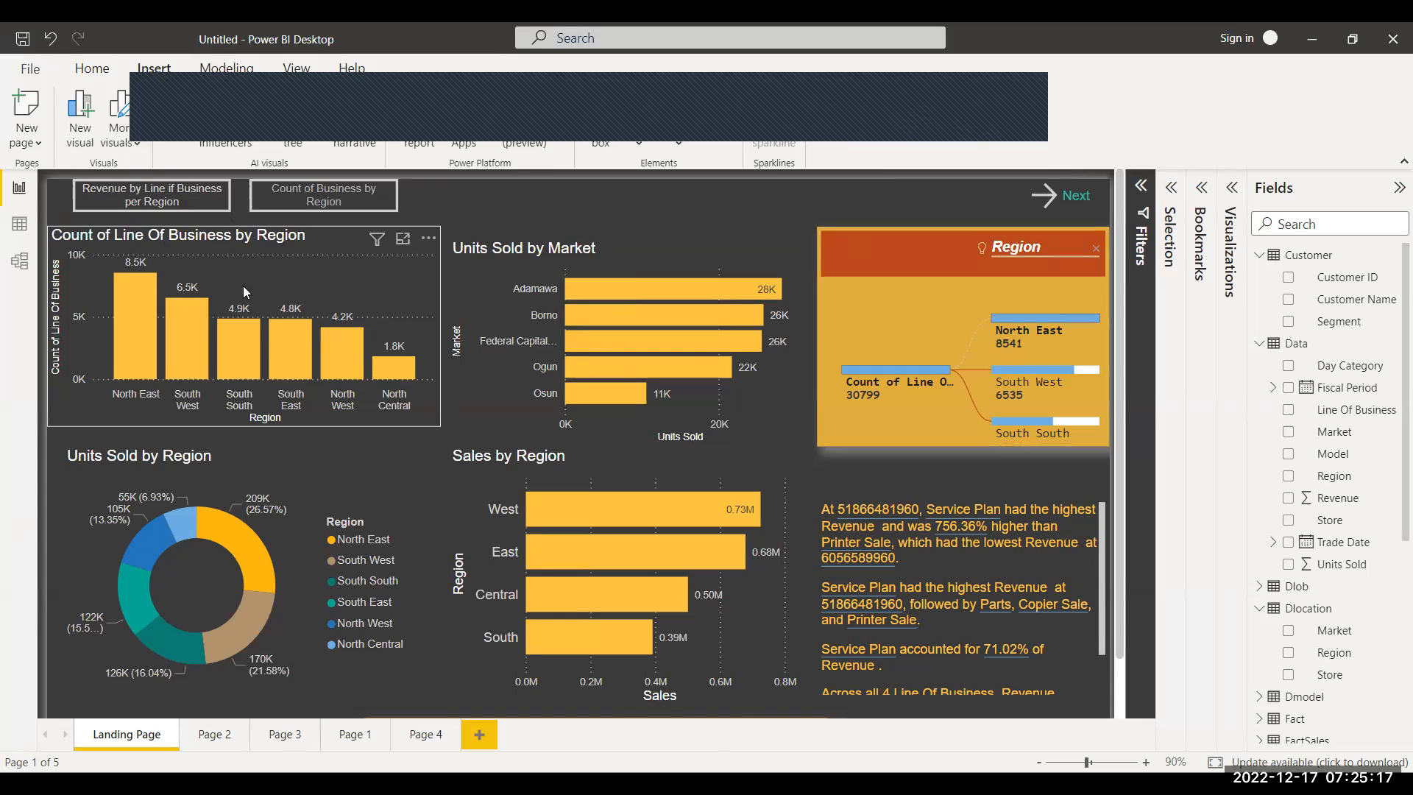
Examine the Landing Page charts on line of business, units sold and sales, and the Region decomposition tree.
left_click(299, 267)
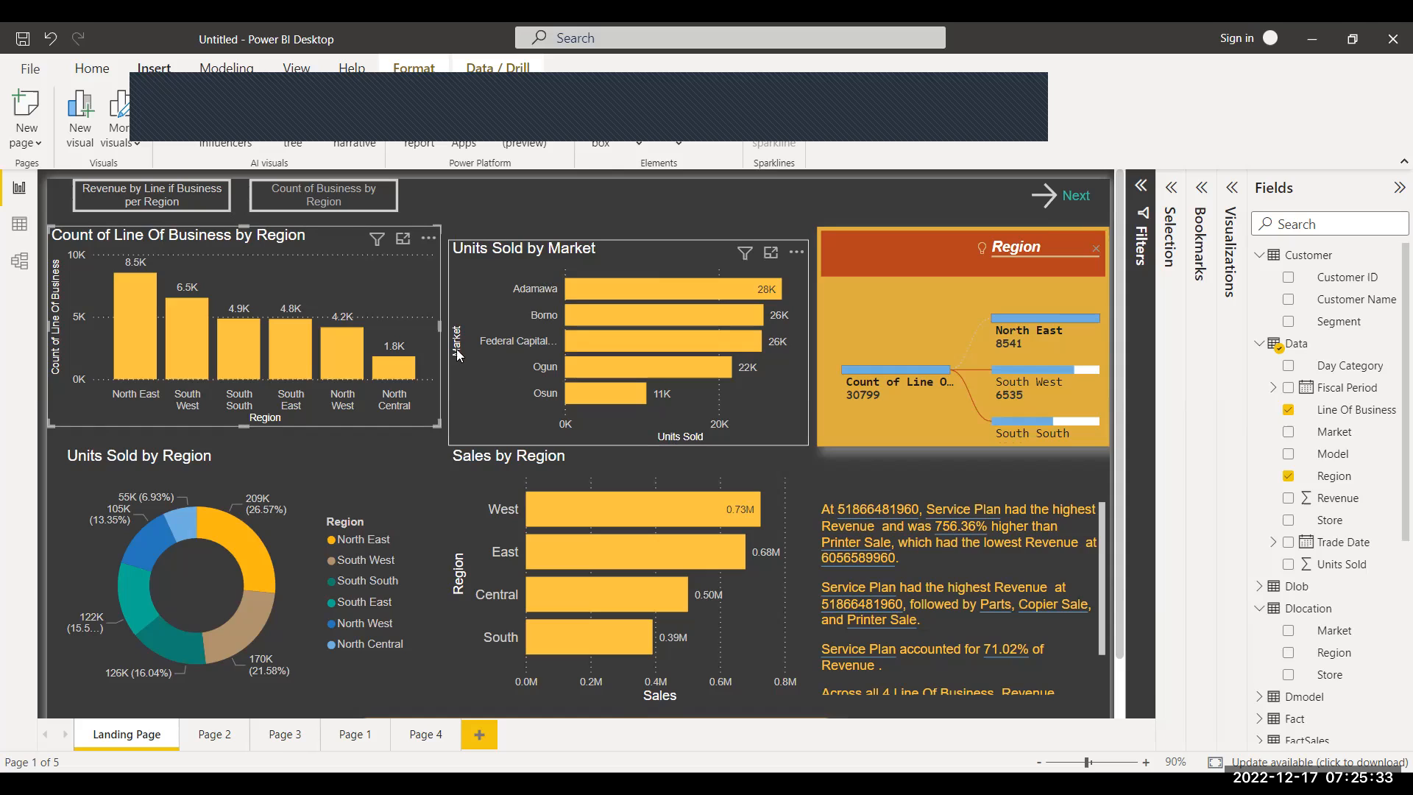
scroll(541, 318, "down", 1)
scroll(513, 353, "up", 1)
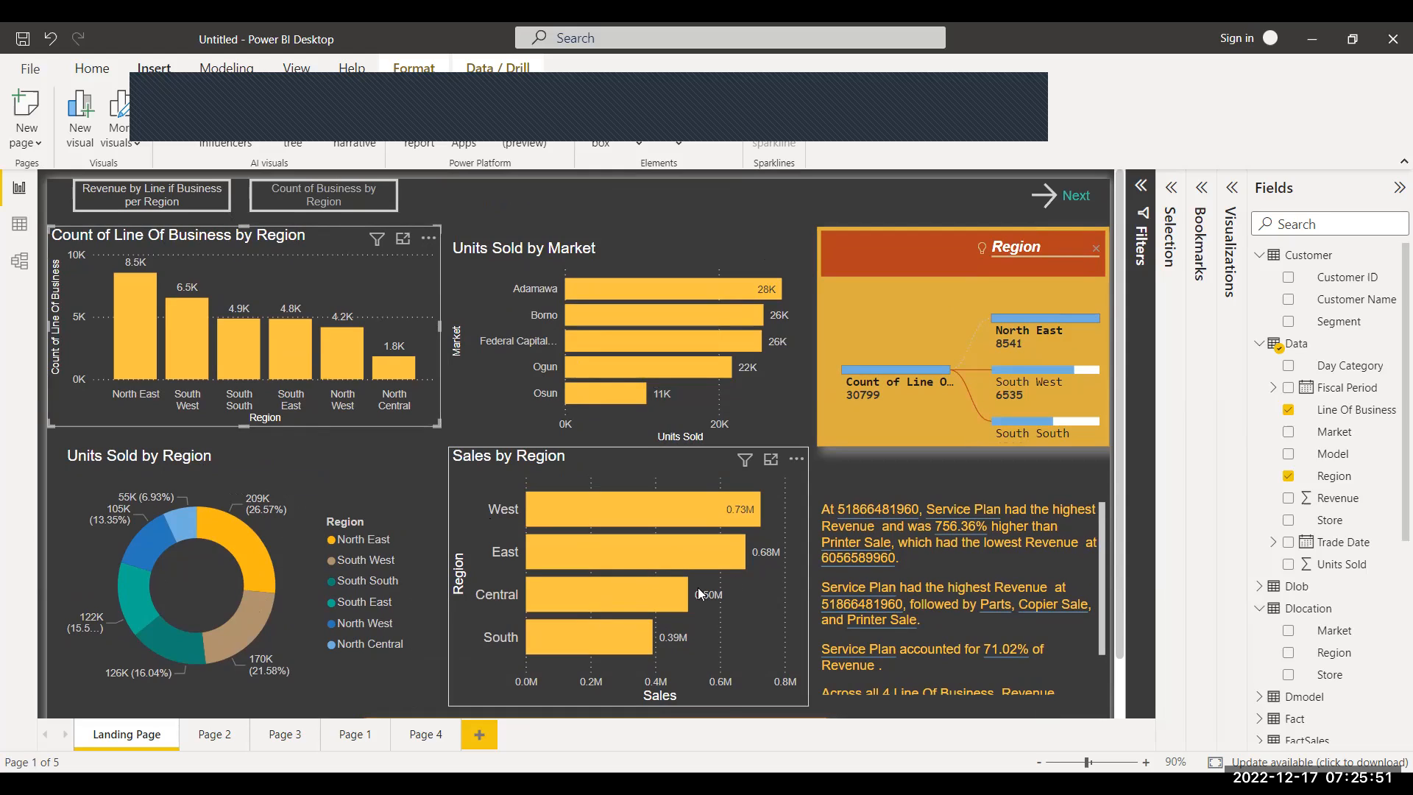
scroll(695, 602, "down", 2)
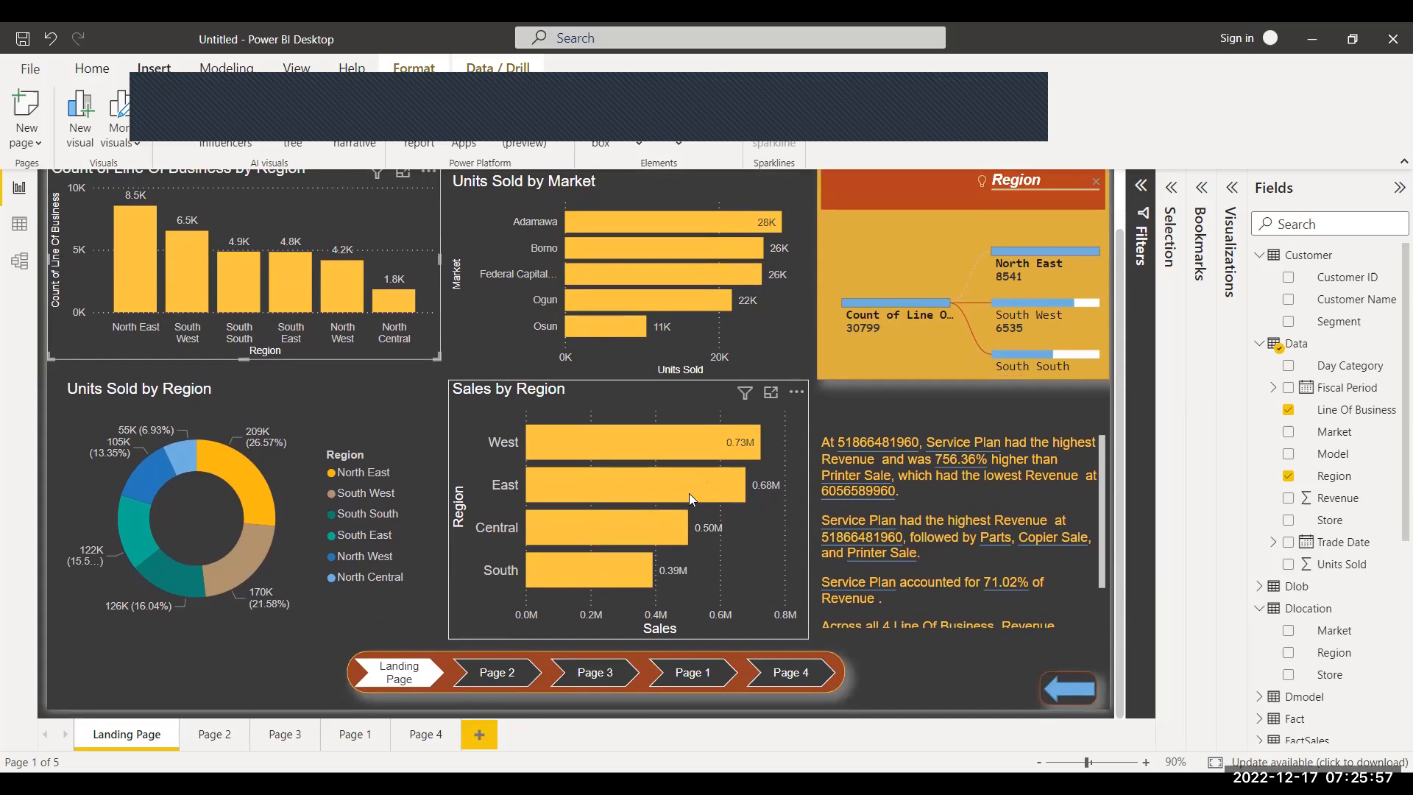
scroll(689, 493, "up", 2)
scroll(689, 493, "down", 2)
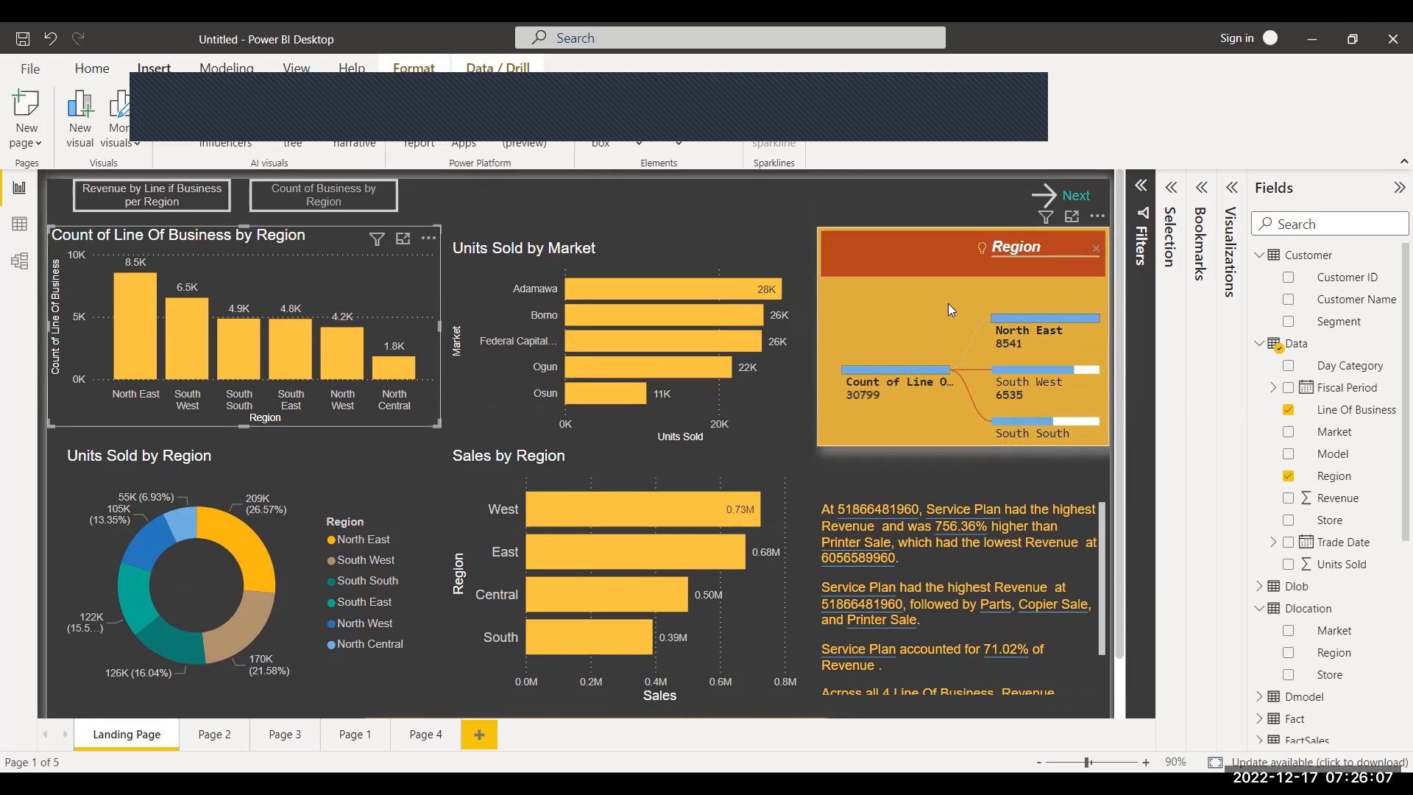
scroll(957, 301, "up", 2)
left_click(946, 256)
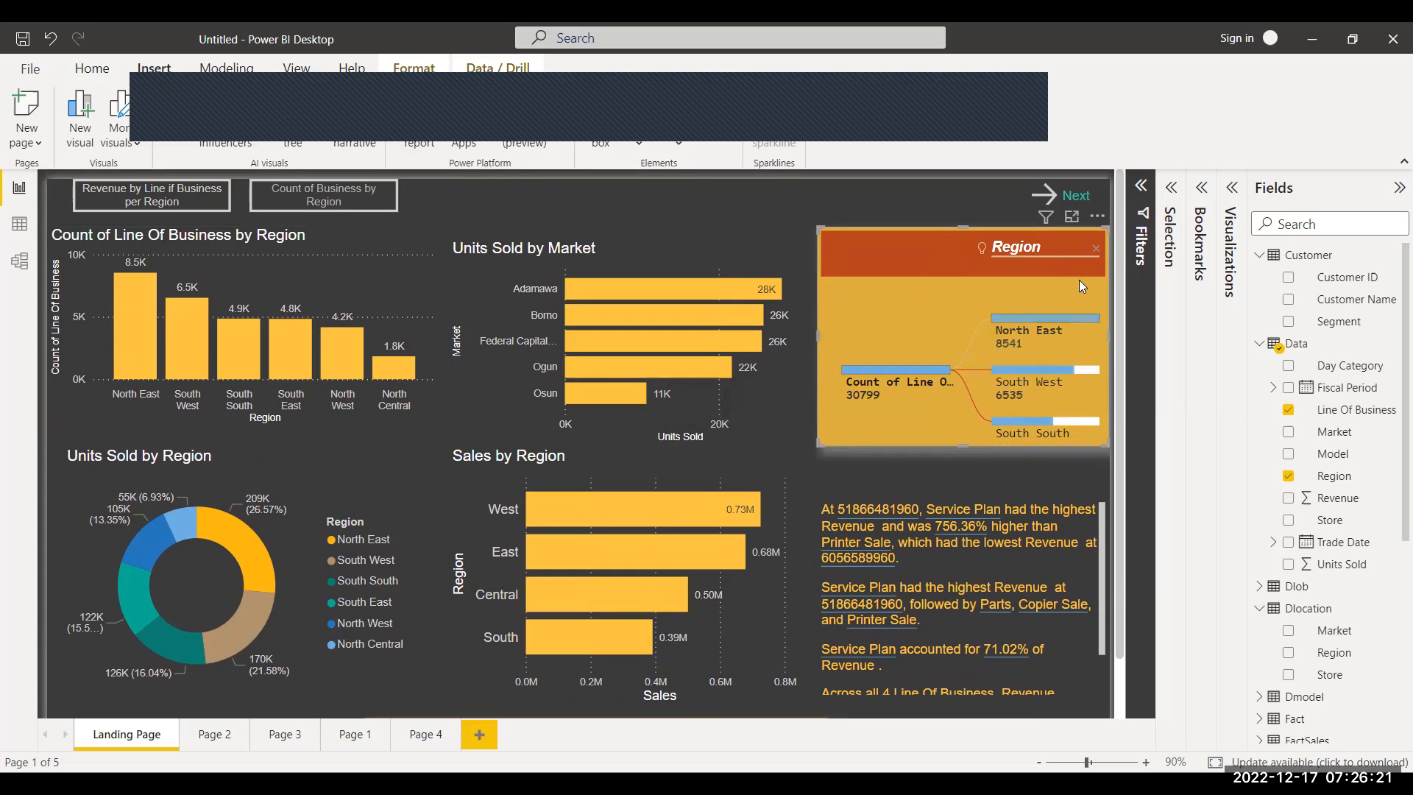
mouse_move(1008, 373)
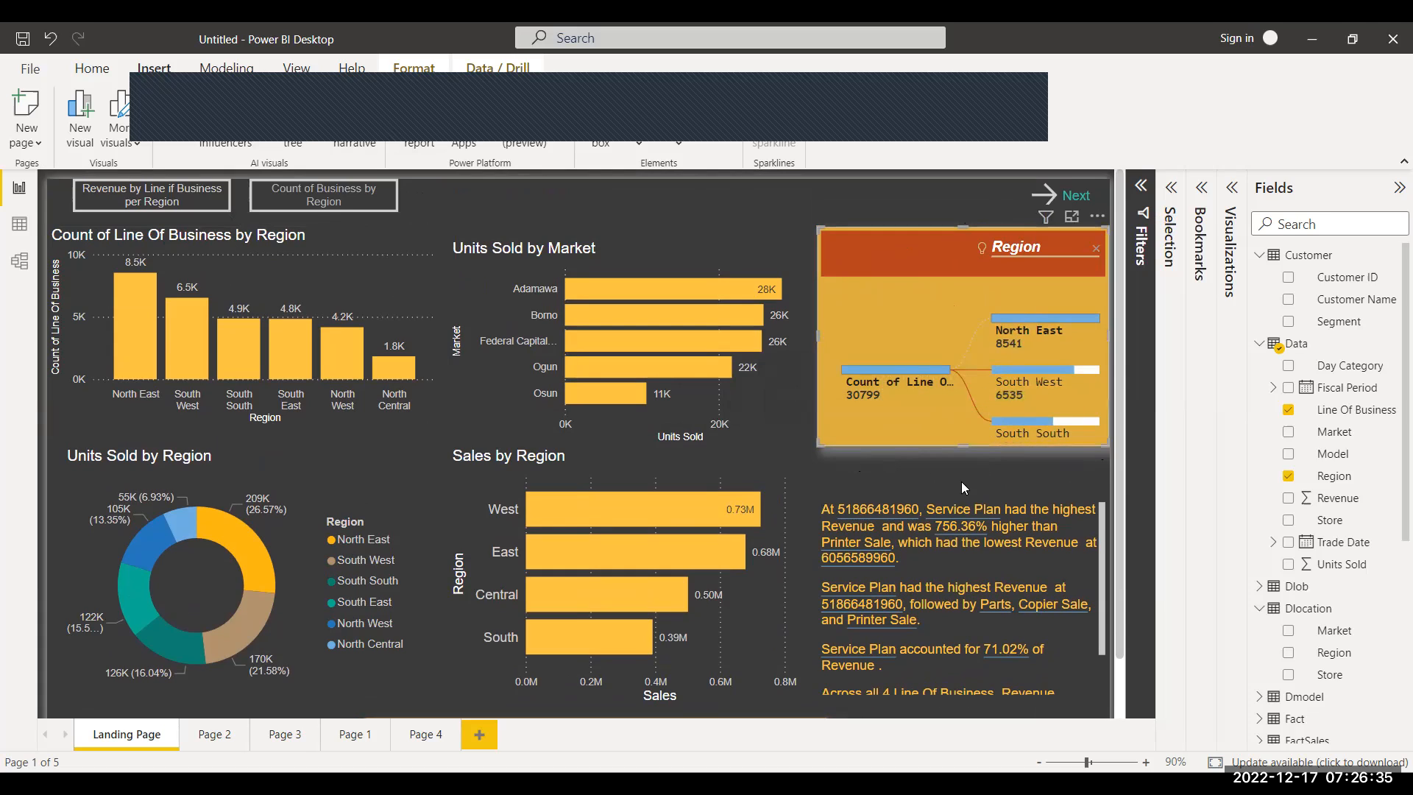
Read the full revenue narrative on the Landing Page and look over the page navigation buttons below the charts.
scroll(1089, 583, "down", 2)
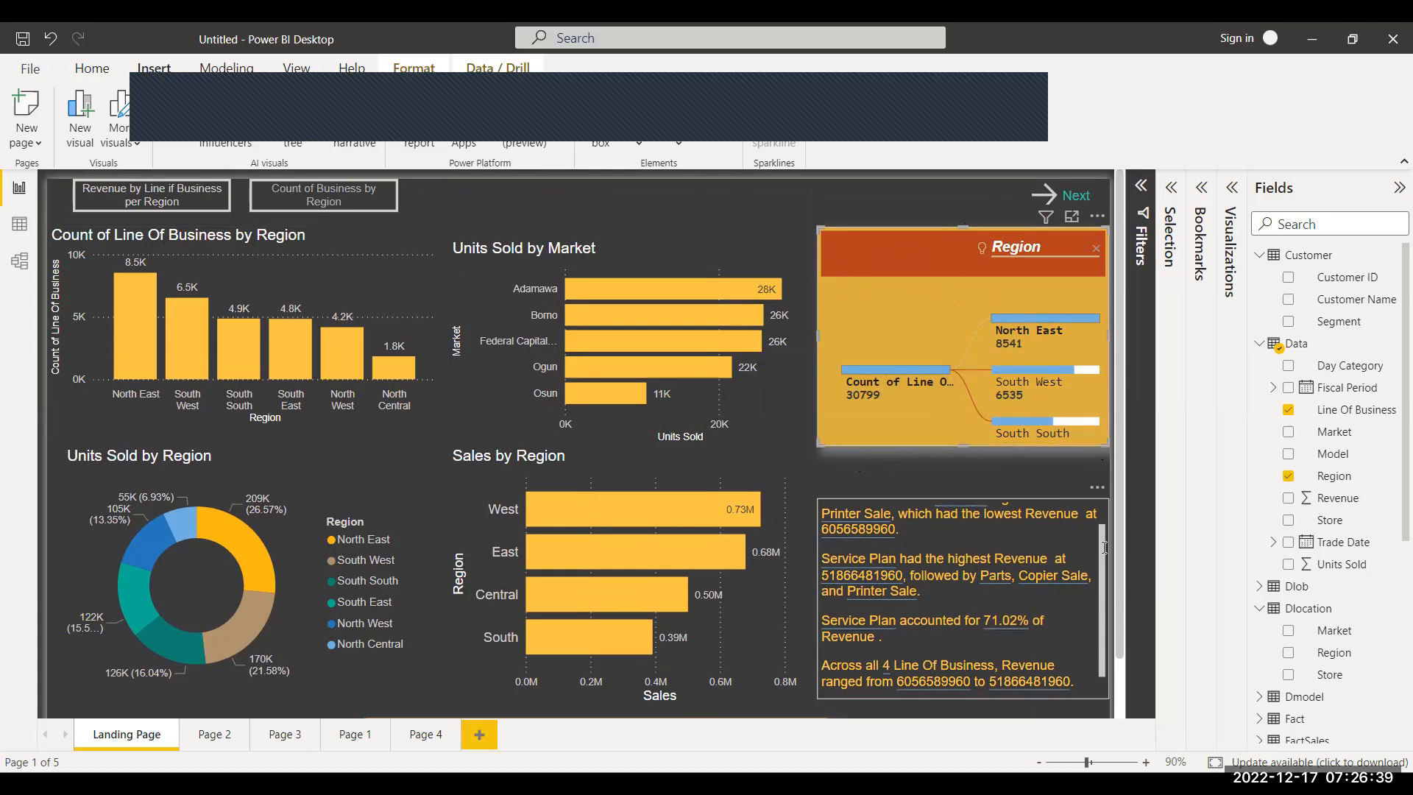
scroll(1010, 595, "down", 1)
scroll(1016, 599, "up", 1)
scroll(1018, 600, "up", 1)
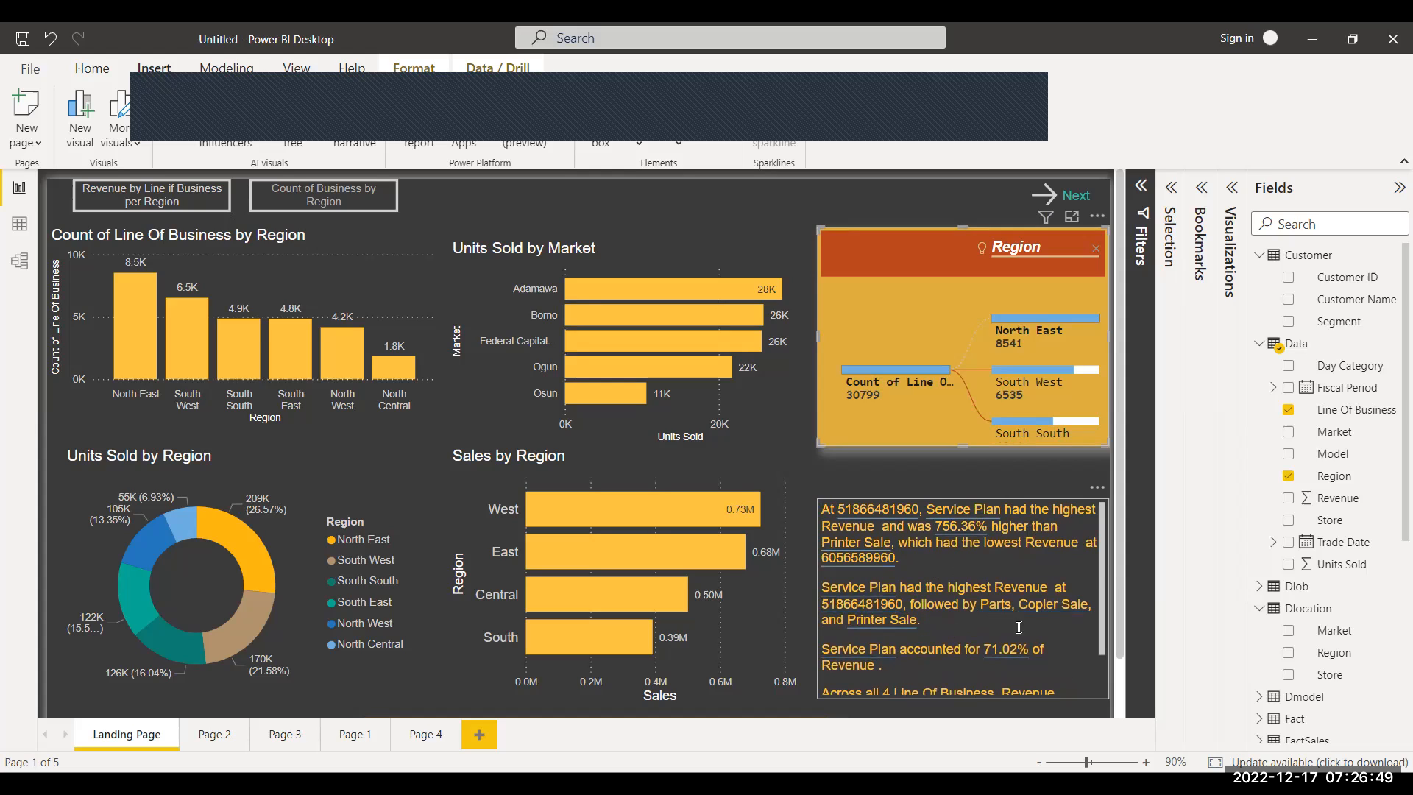
scroll(565, 536, "down", 1)
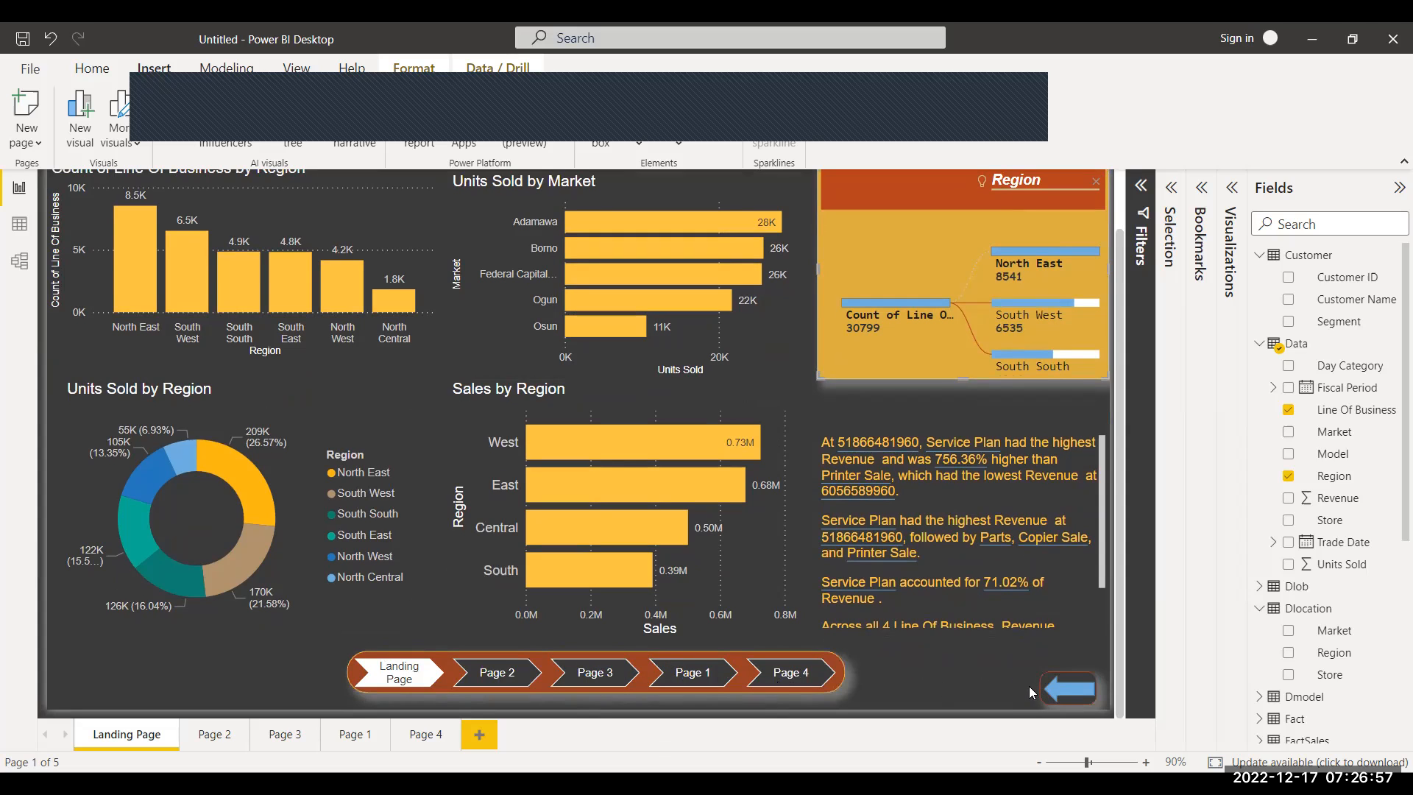
scroll(1032, 692, "up", 1)
scroll(1029, 690, "down", 1)
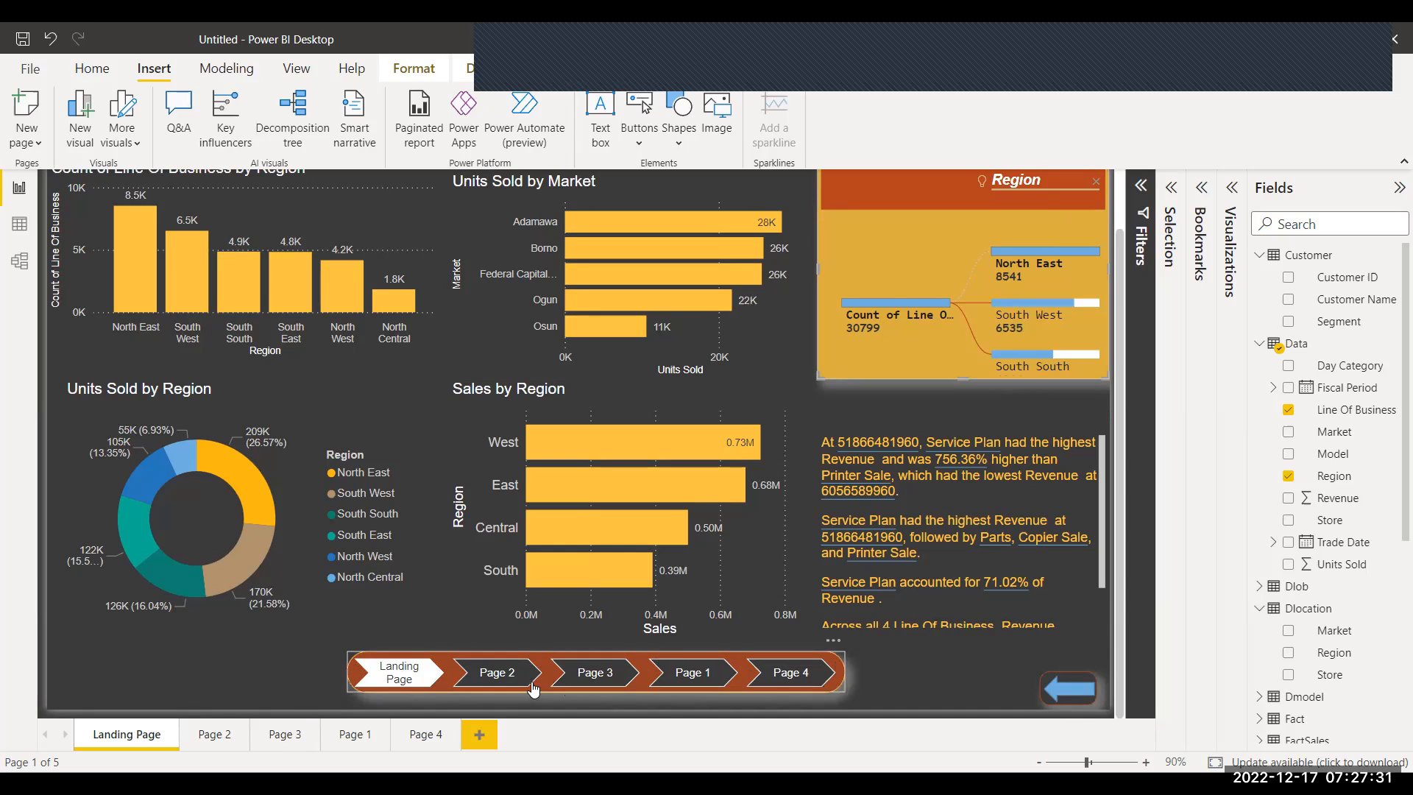
scroll(555, 357, "up", 2)
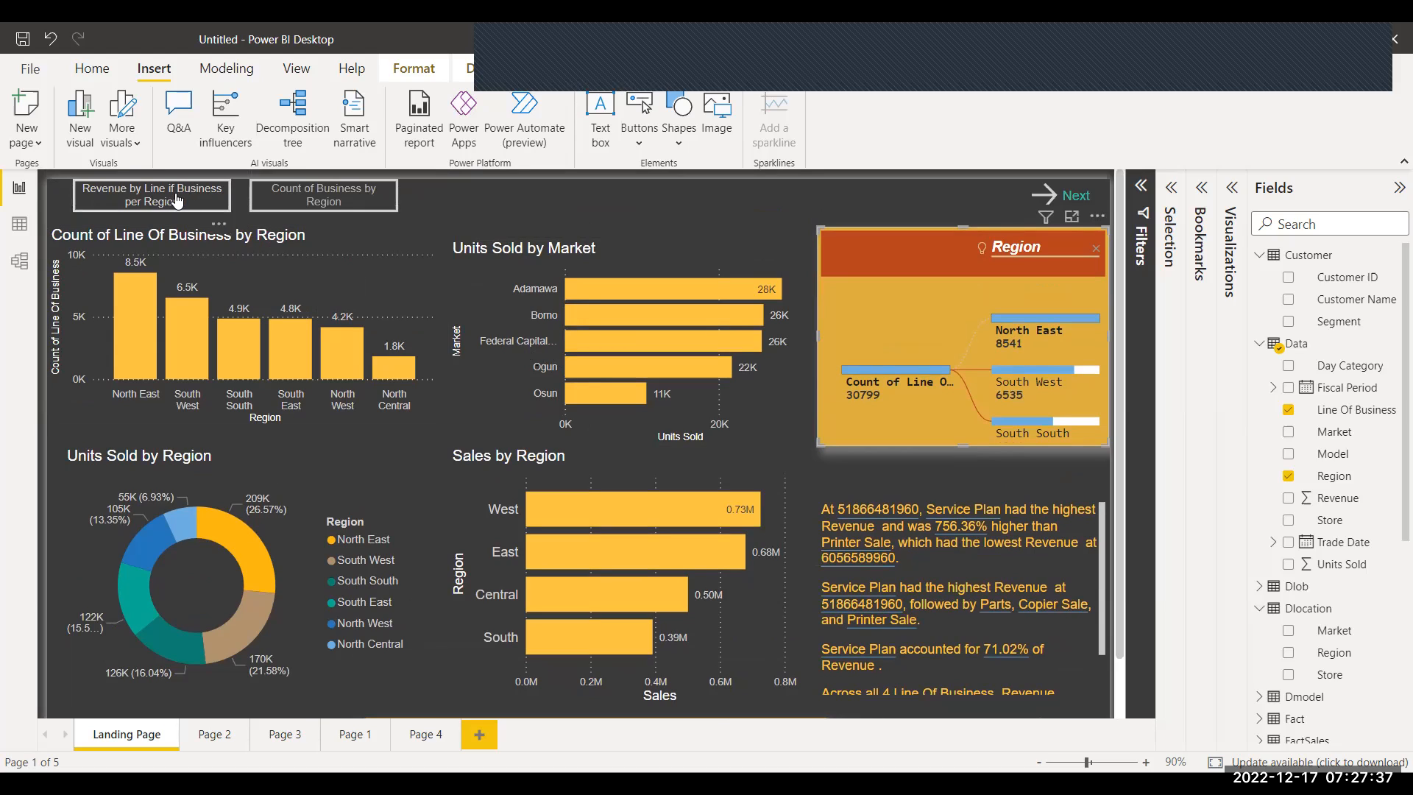
Select the revenue and Count of Business by Region bookmark buttons above the charts in turn, ending on the count button.
left_click(266, 185)
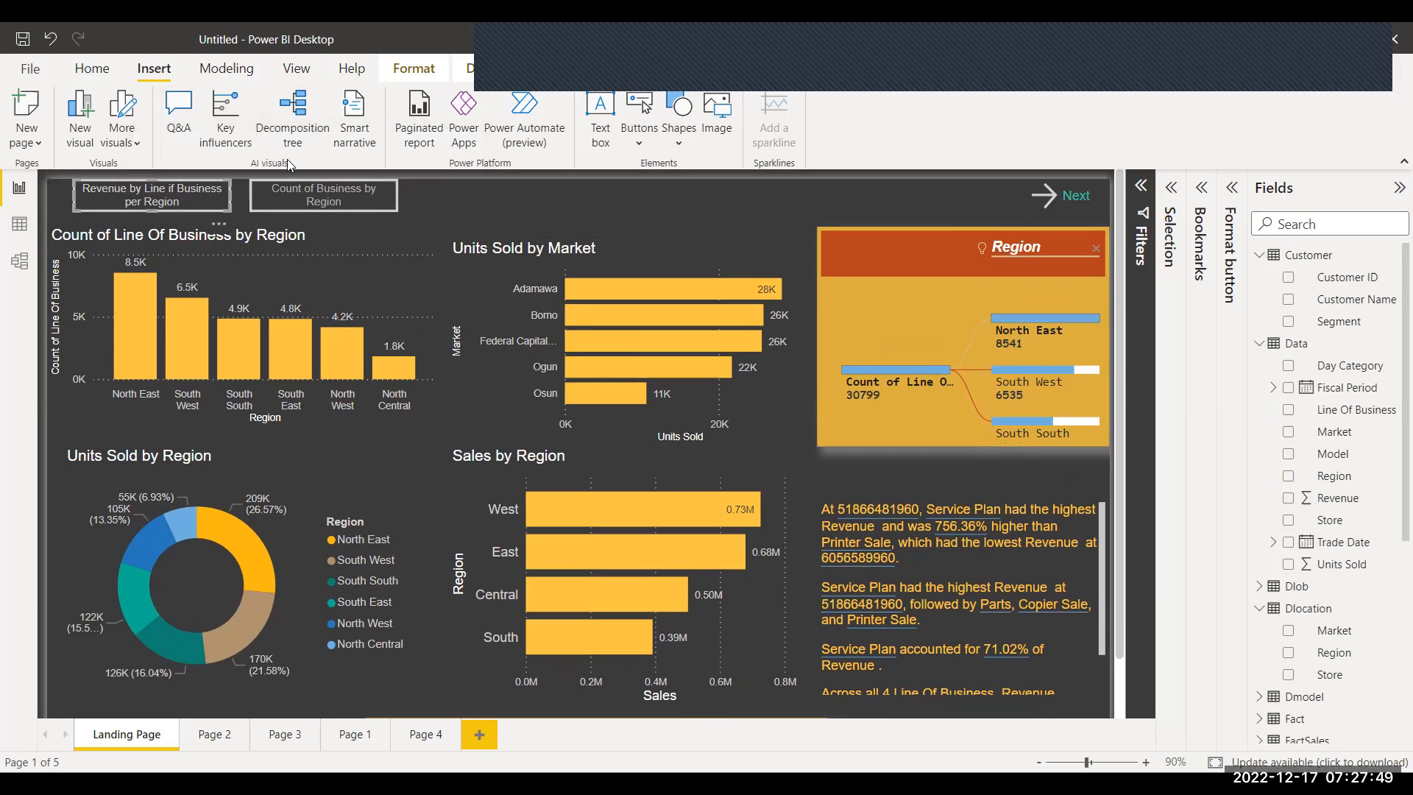
left_click(334, 212)
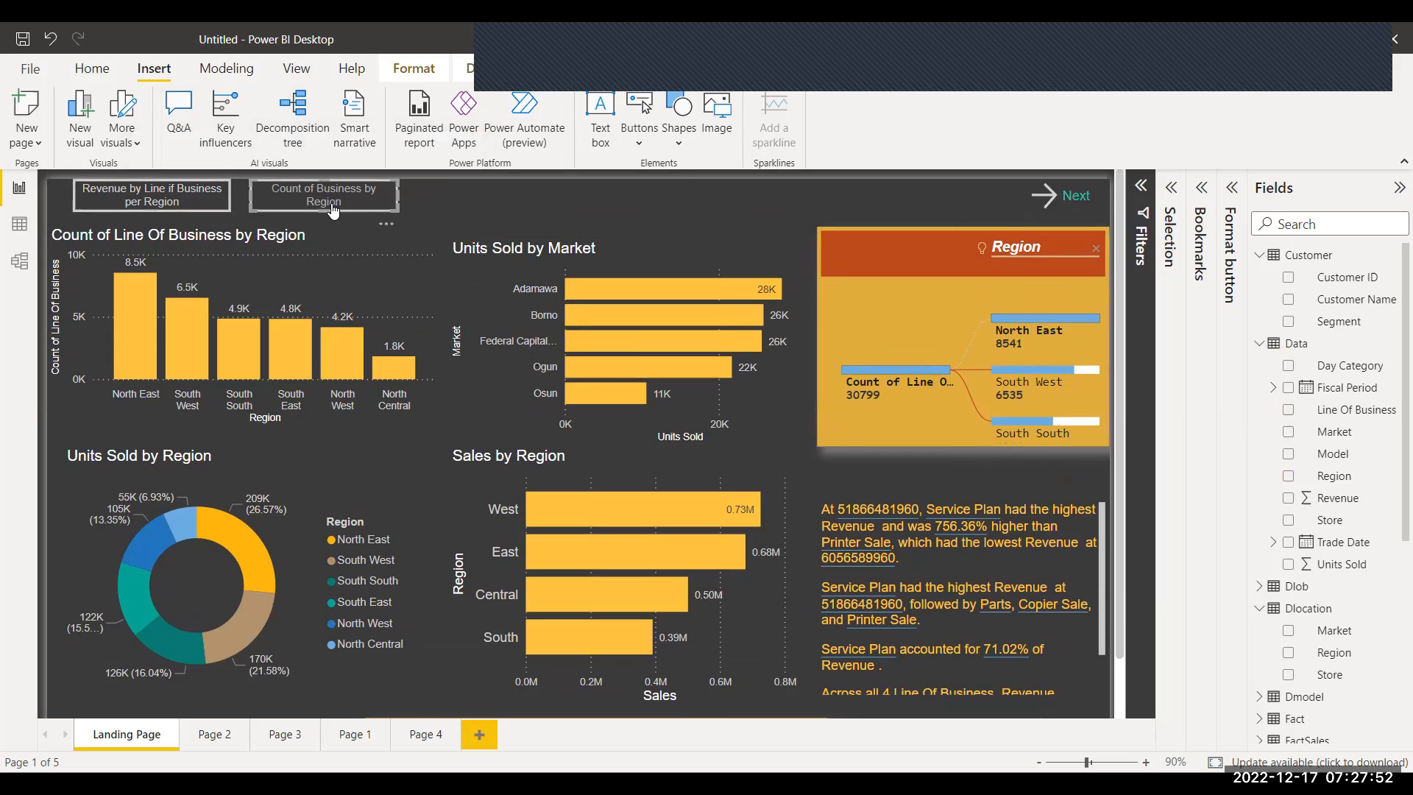
left_click(176, 209)
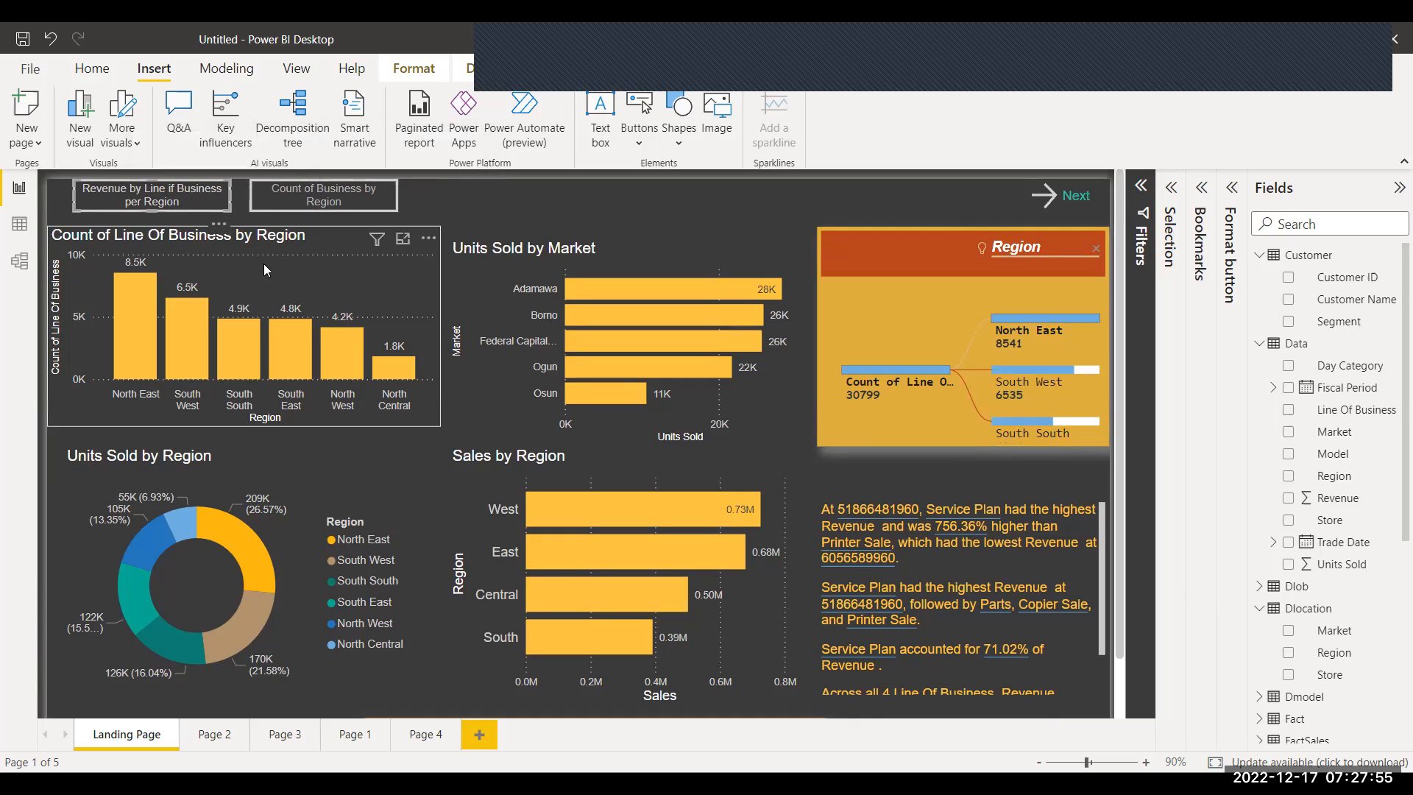
left_click(324, 205)
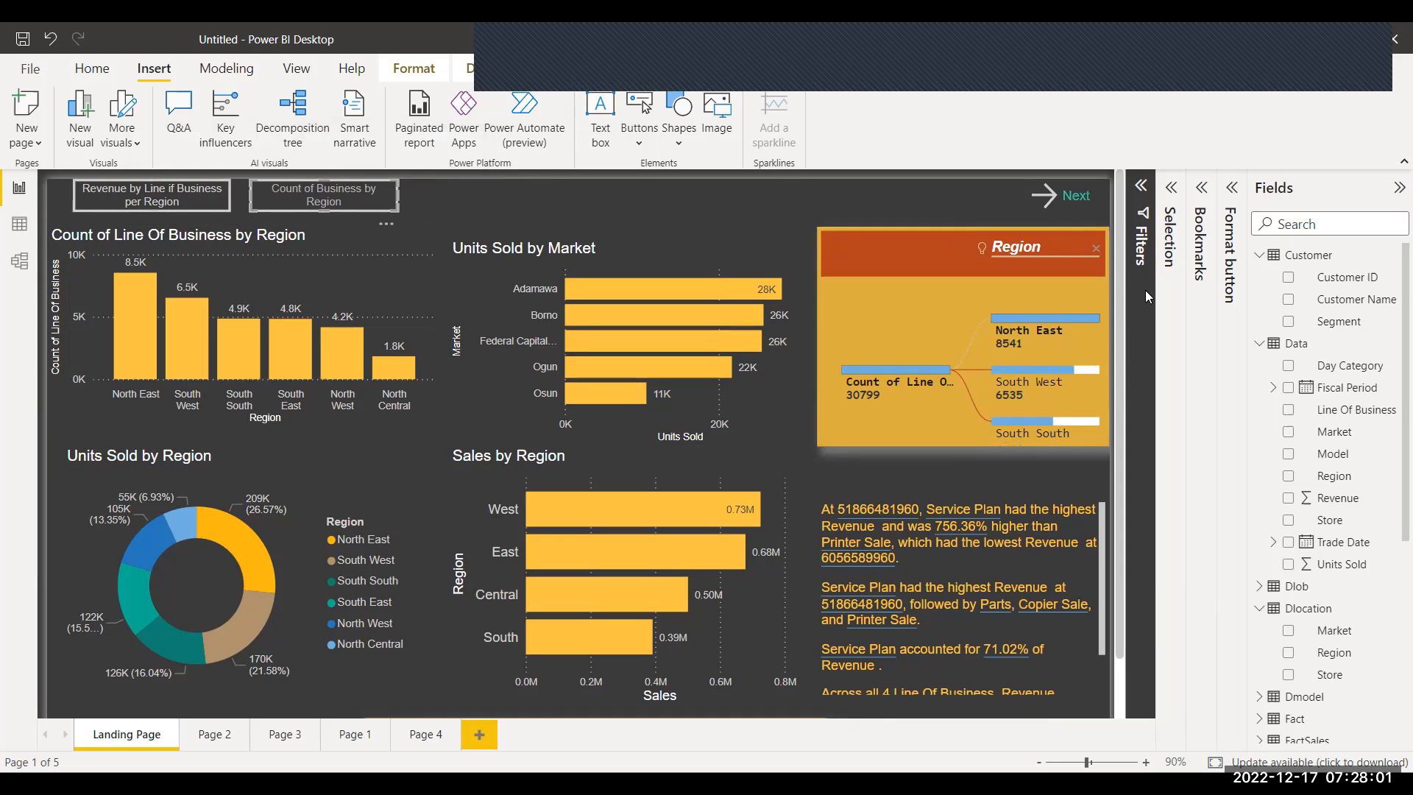
Show the report's bookmarks and alternate between the Count of Business and Revenue by Line of Business views, ending on revenue.
left_click(1197, 202)
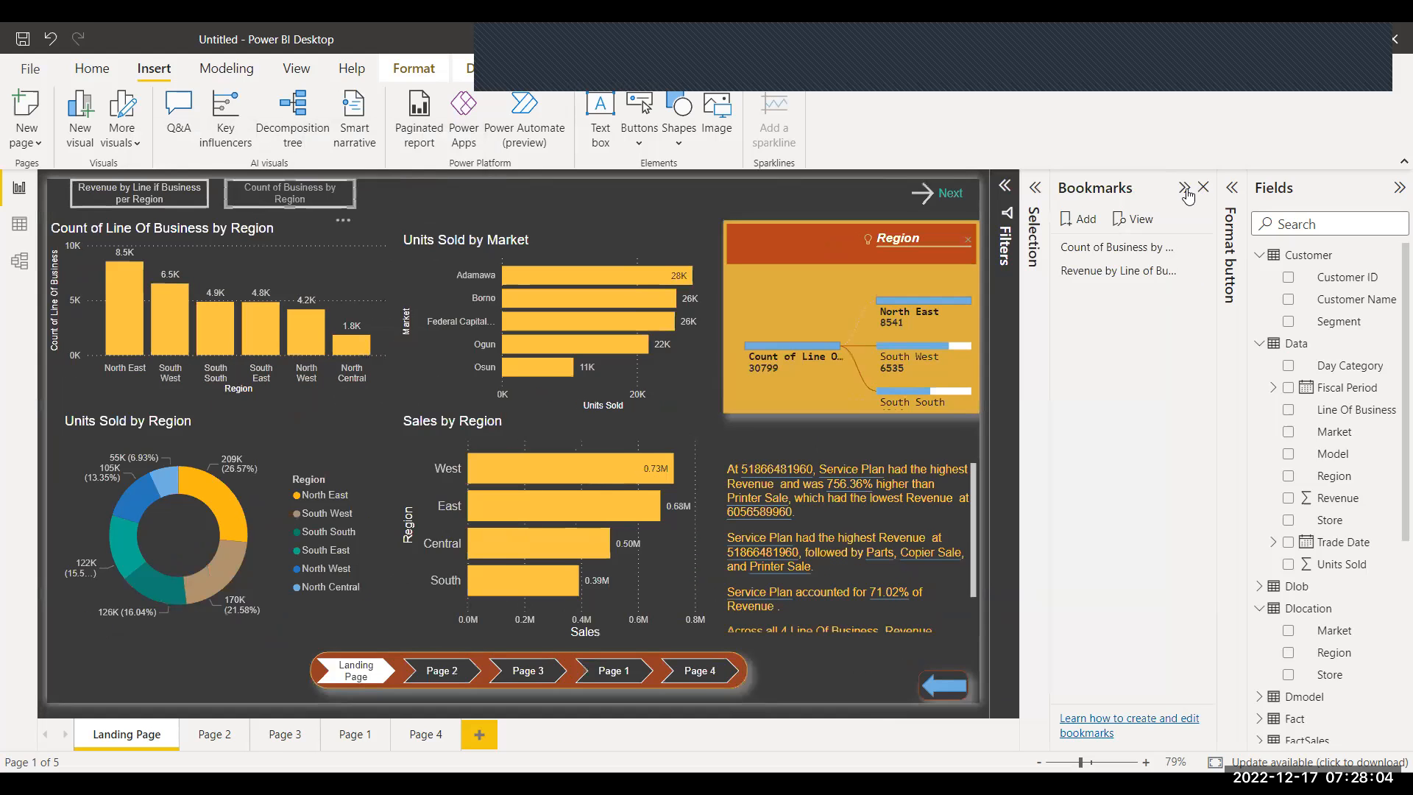
left_click(1102, 254)
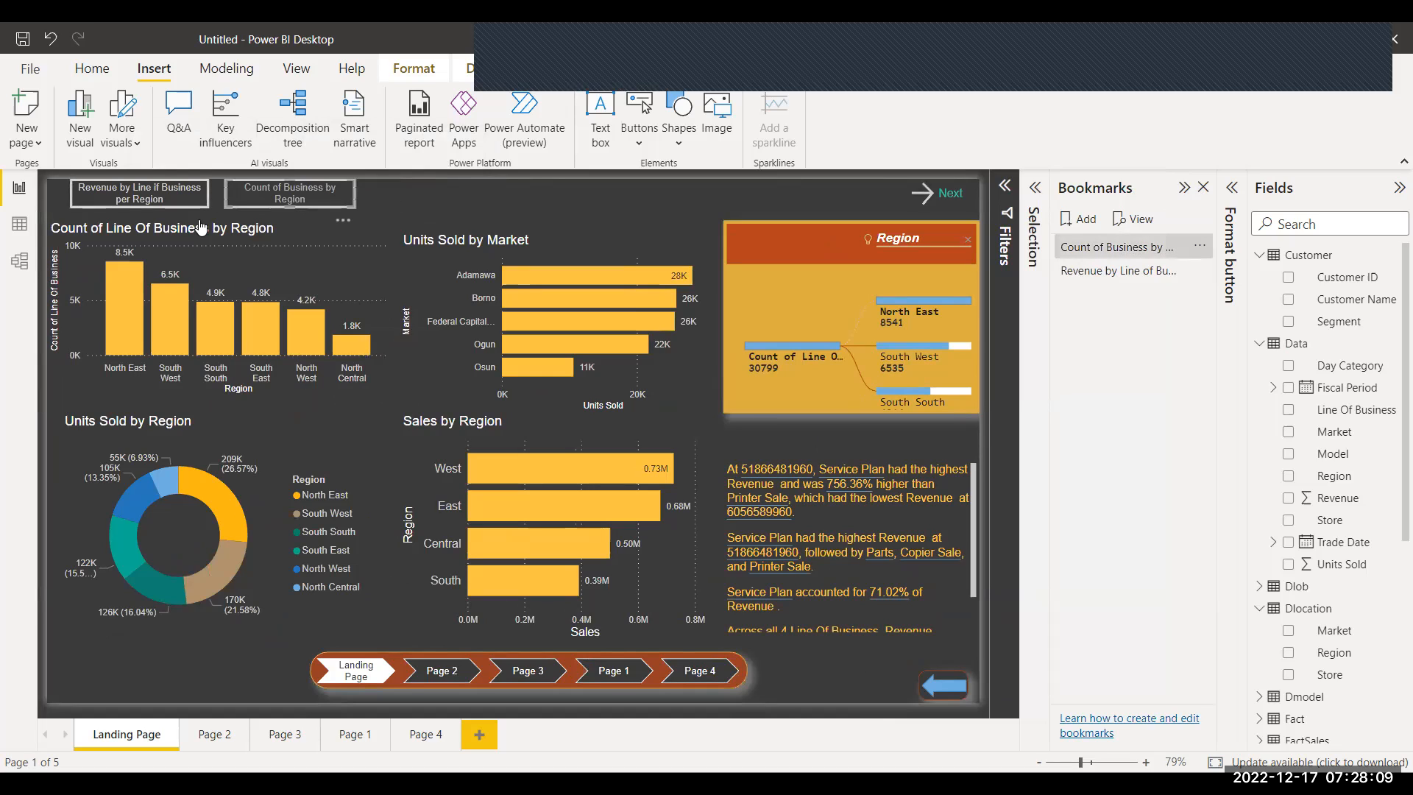
left_click(1096, 273)
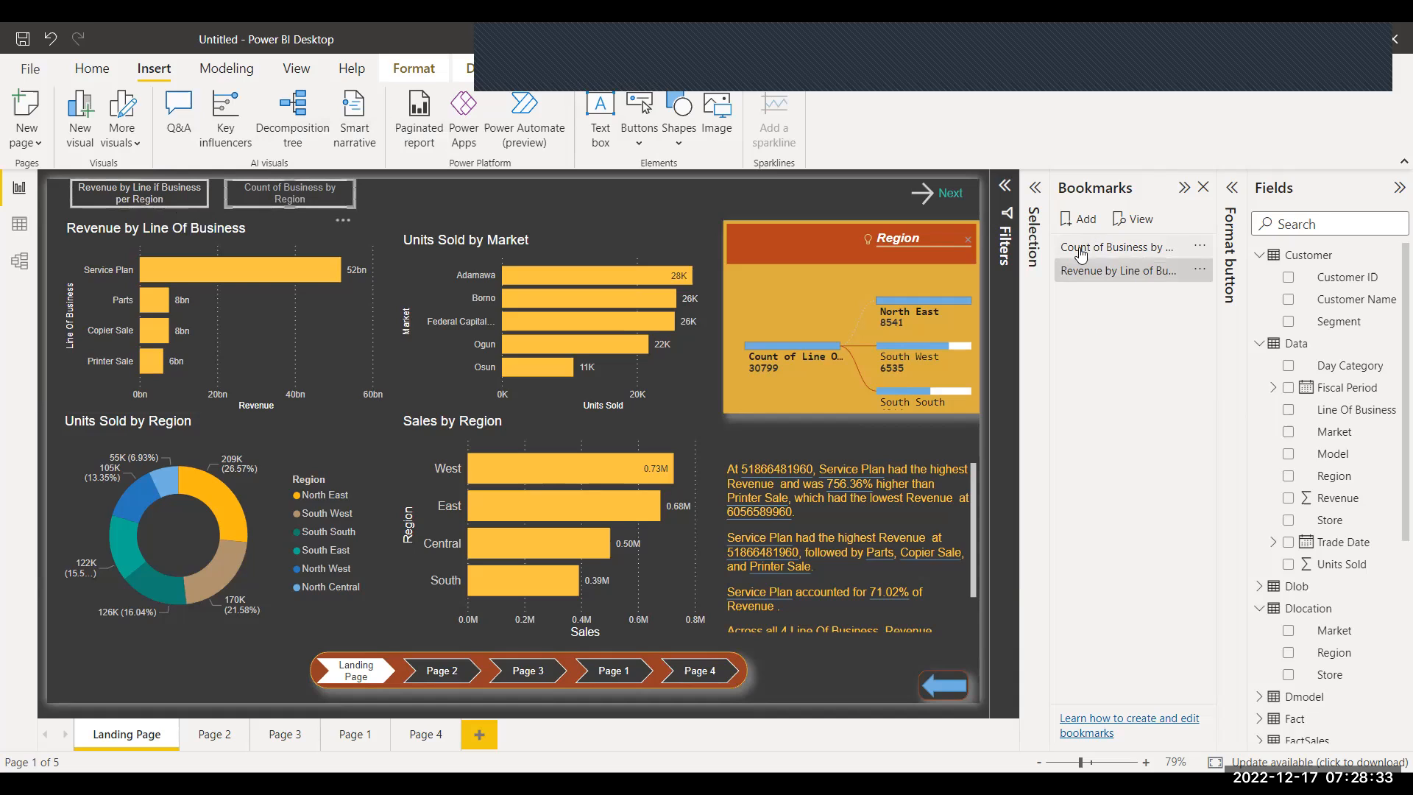
left_click(1076, 249)
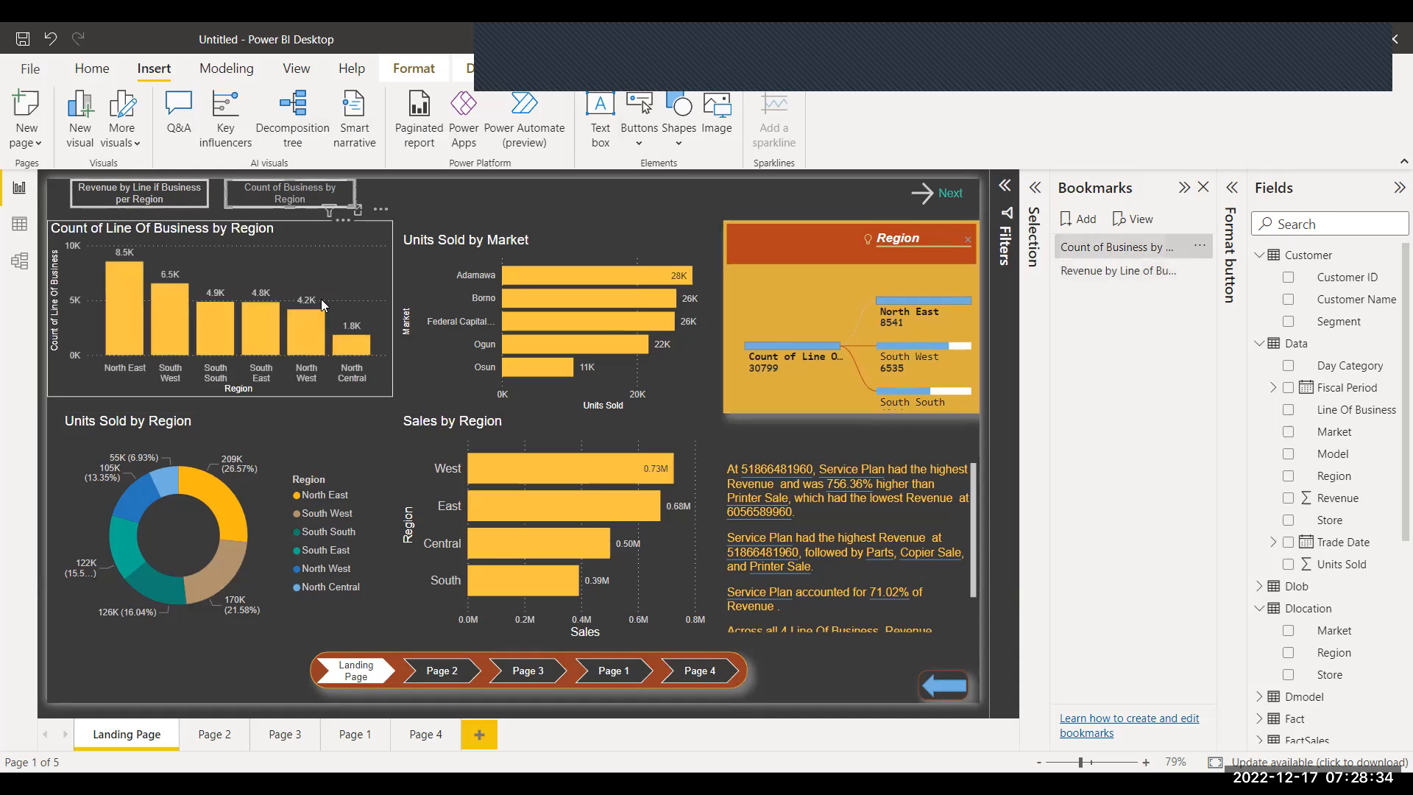
left_click(1162, 273)
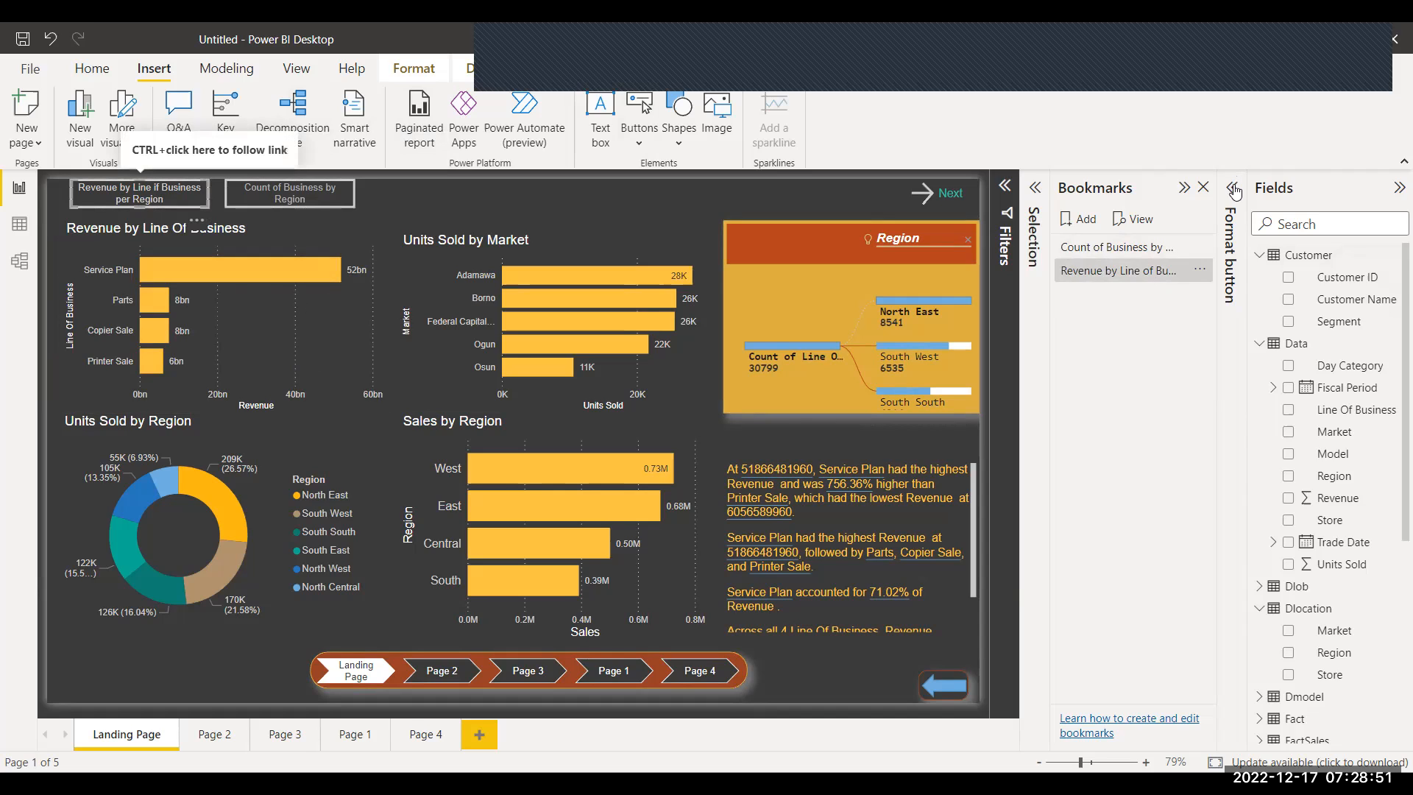
Inspect the revenue button's action settings and its available bookmark choices, leaving the assigned bookmark as it is.
left_click(1232, 213)
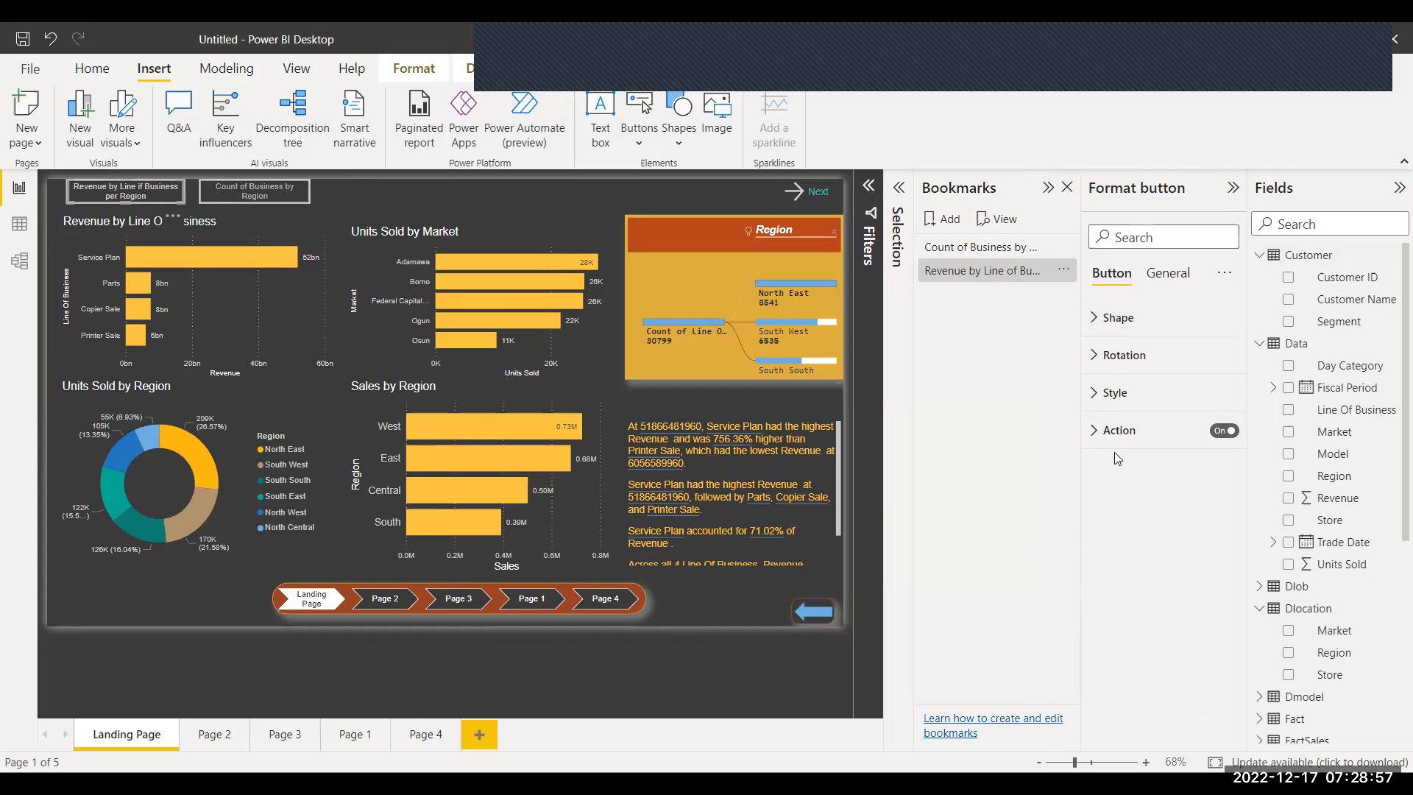
left_click(1095, 434)
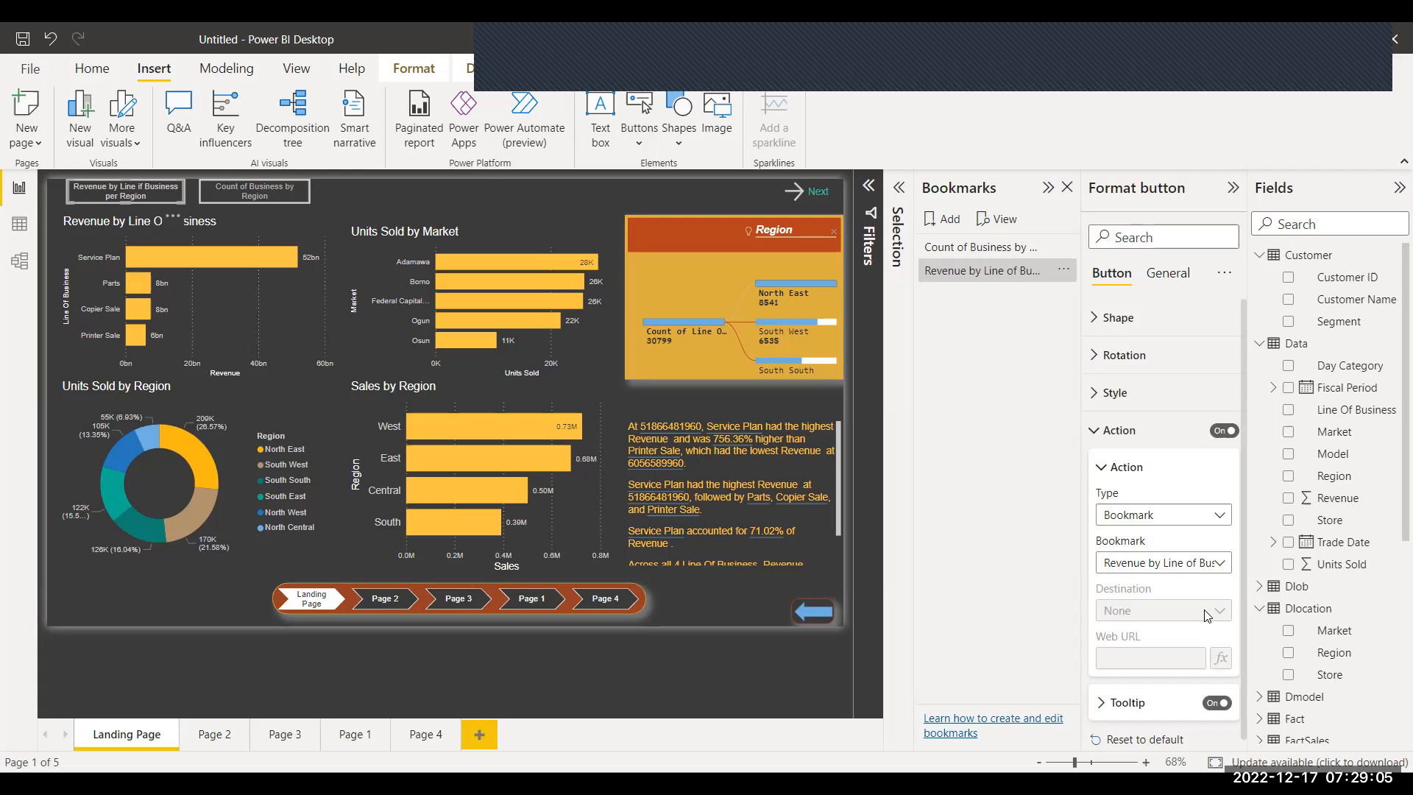
left_click(1220, 563)
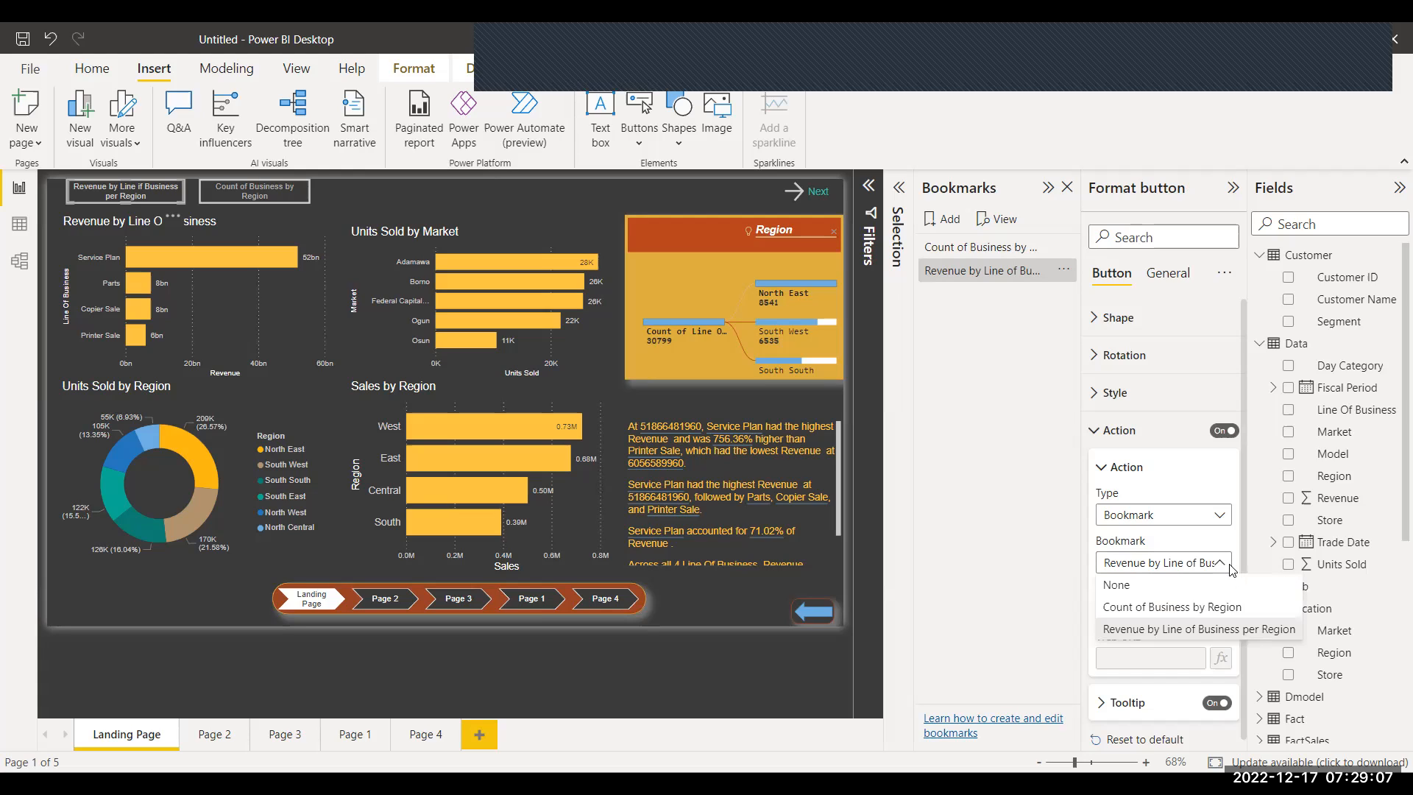
left_click(1012, 607)
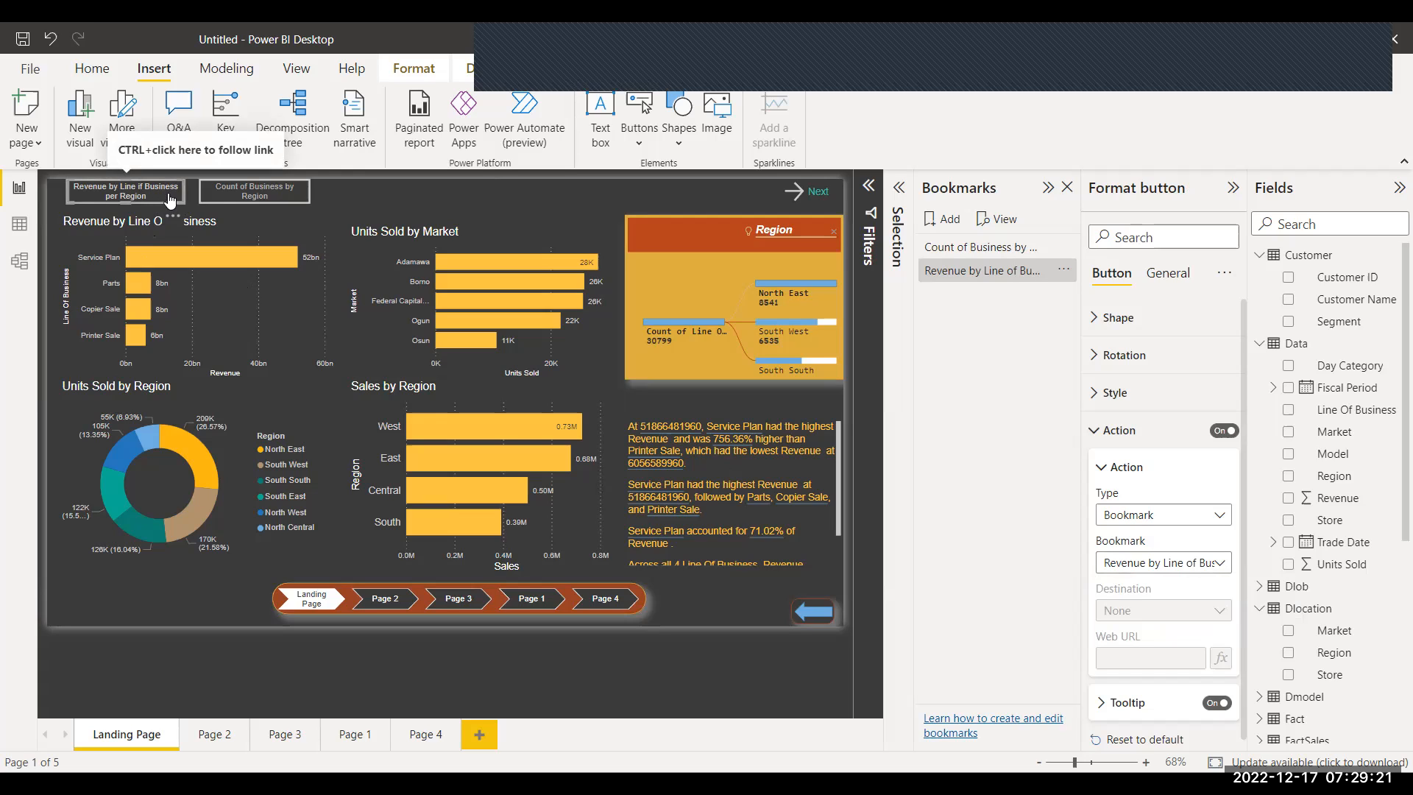
Follow the Count of Business by Region button's link to switch the chart, and collapse the bookmark list.
left_click(233, 199, "ctrl")
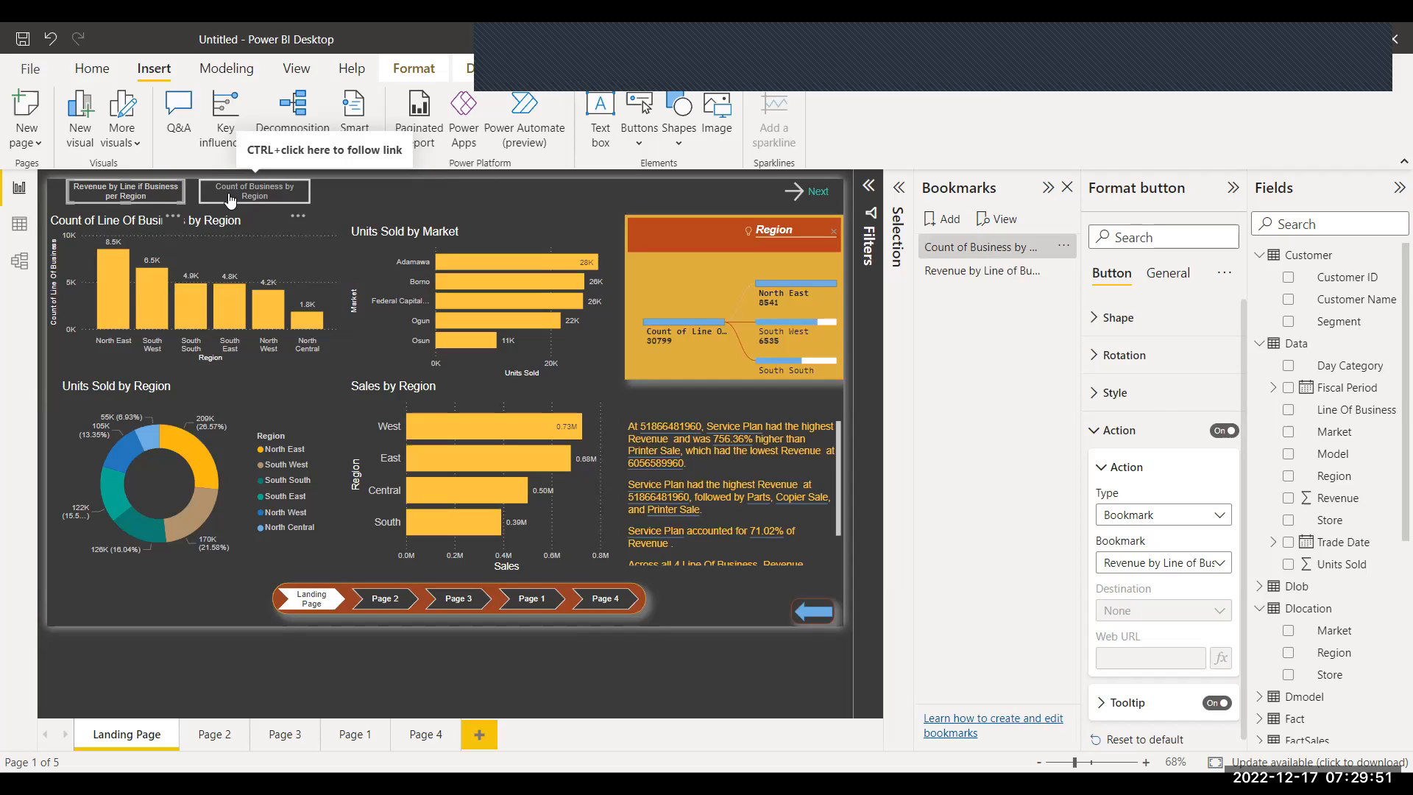
left_click(1049, 192)
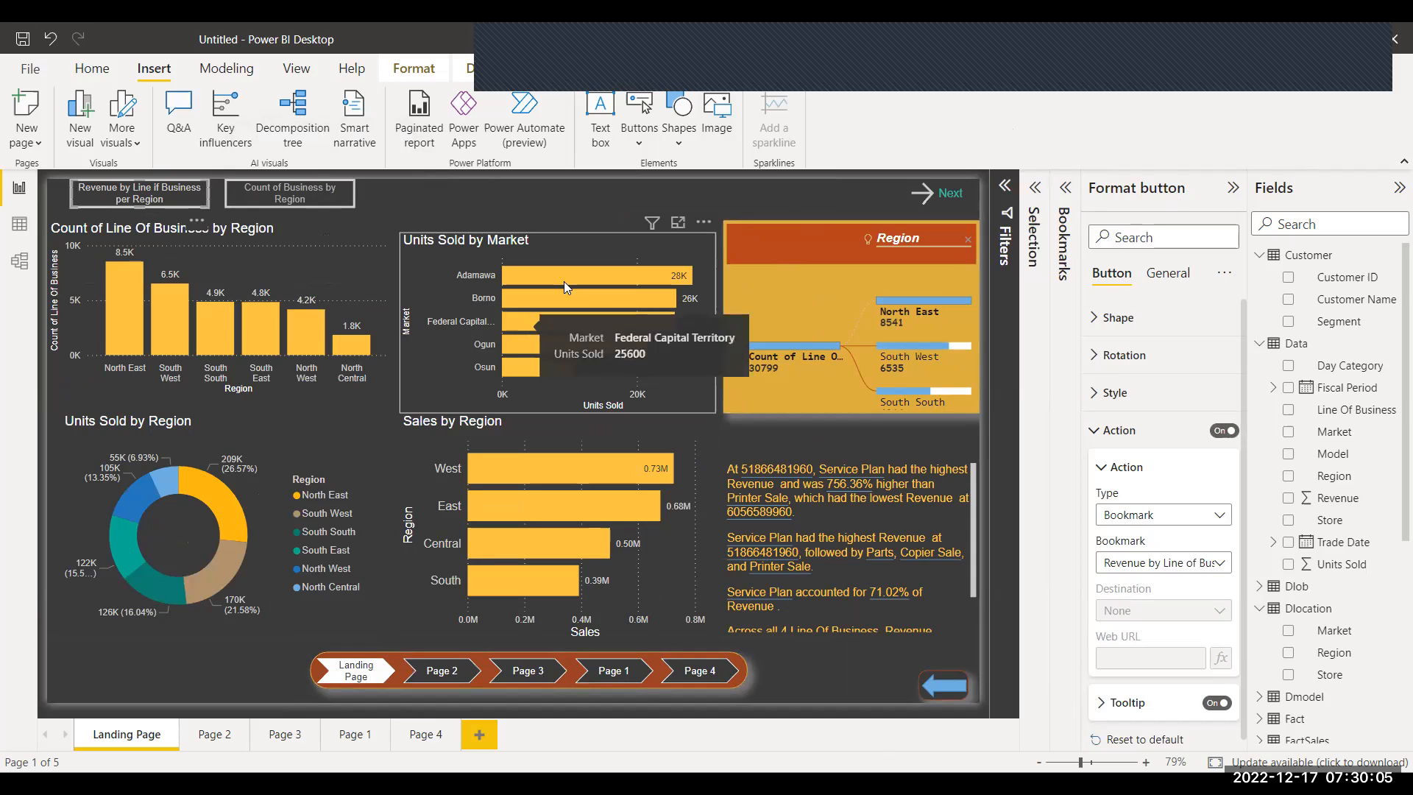
Extend the Units Sold by Market chart upward to align its top edge with the neighbouring Count of Line Of Business chart.
left_click(686, 243)
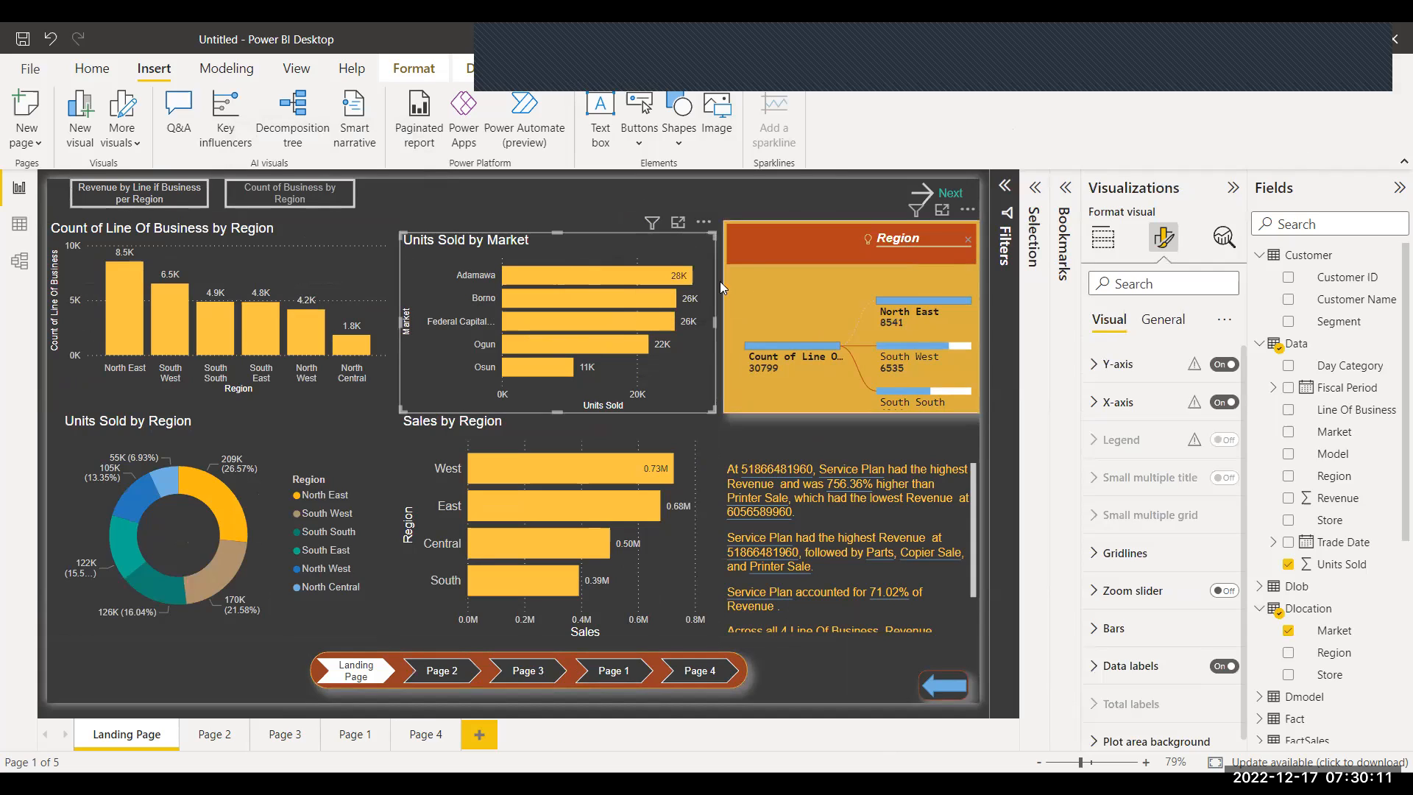
mouse_move(661, 232)
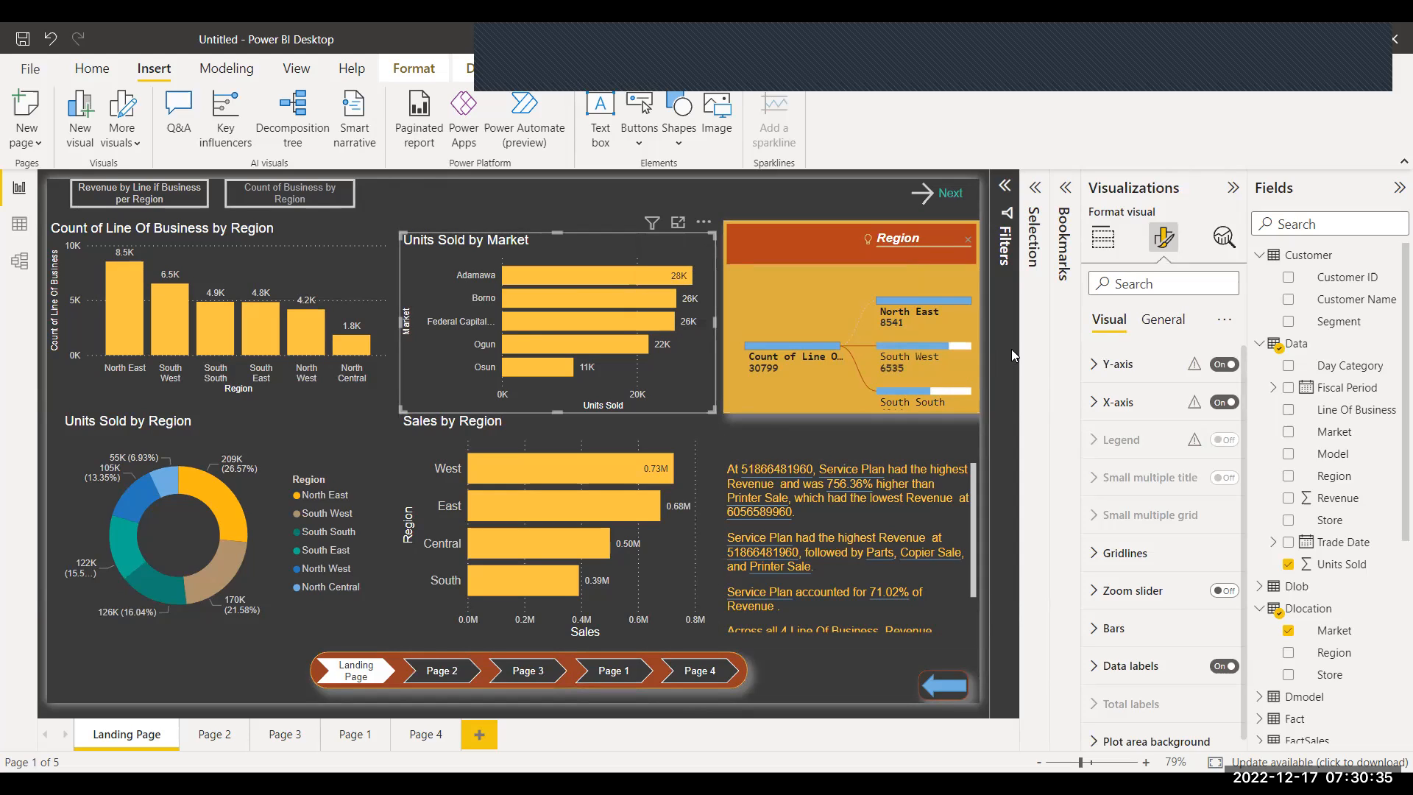
left_click(554, 215)
left_click(646, 269)
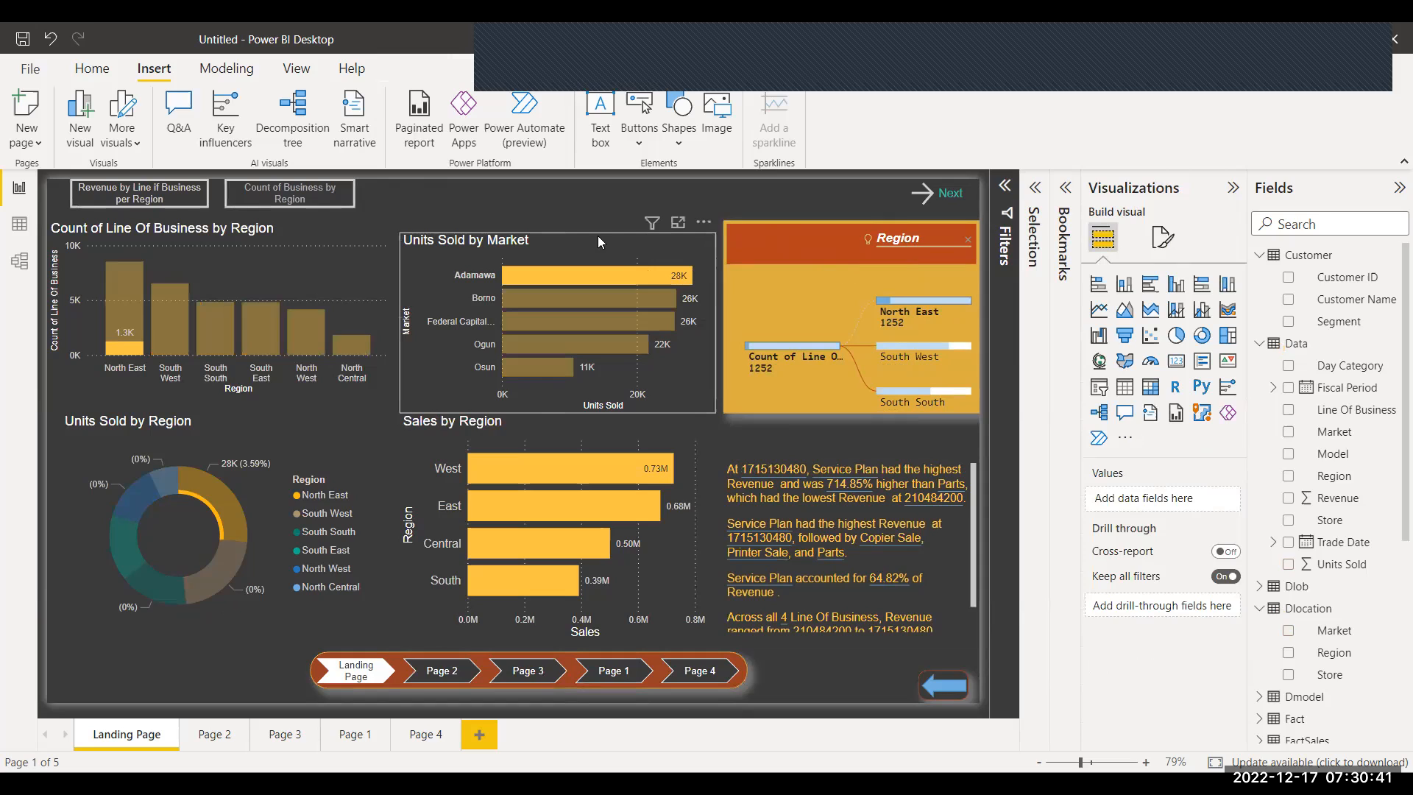
left_click(598, 241)
left_click_drag(556, 232, 556, 219)
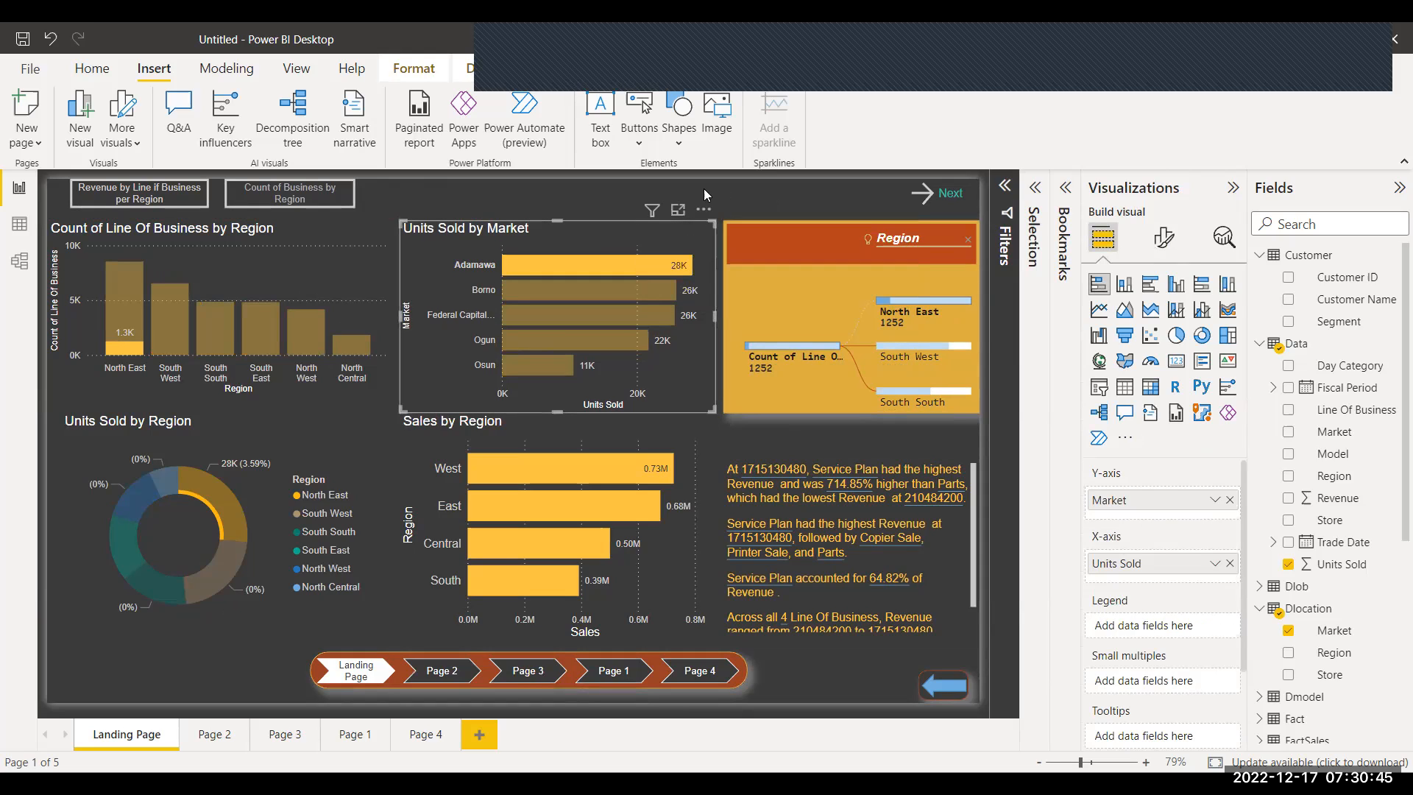
left_click(607, 181)
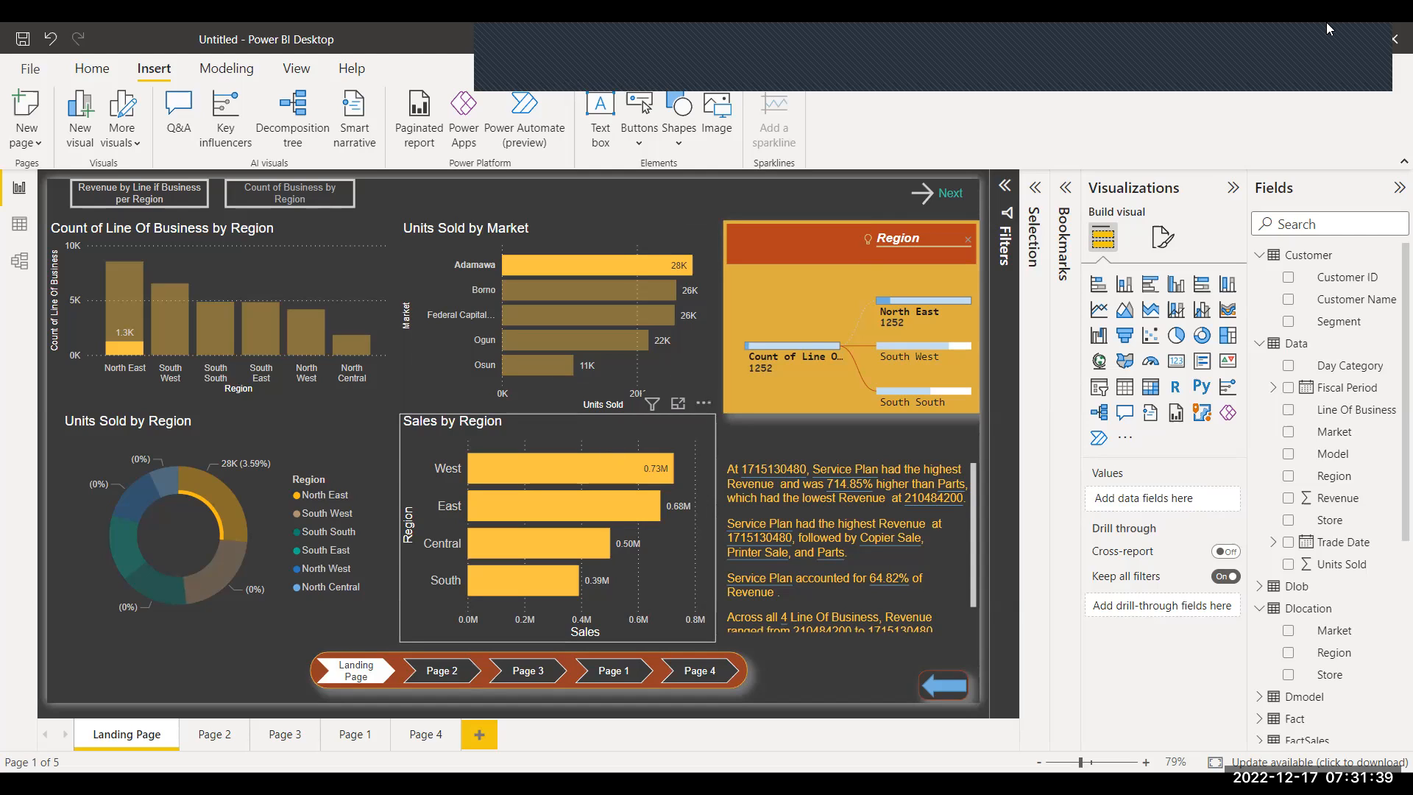
left_click(1039, 75)
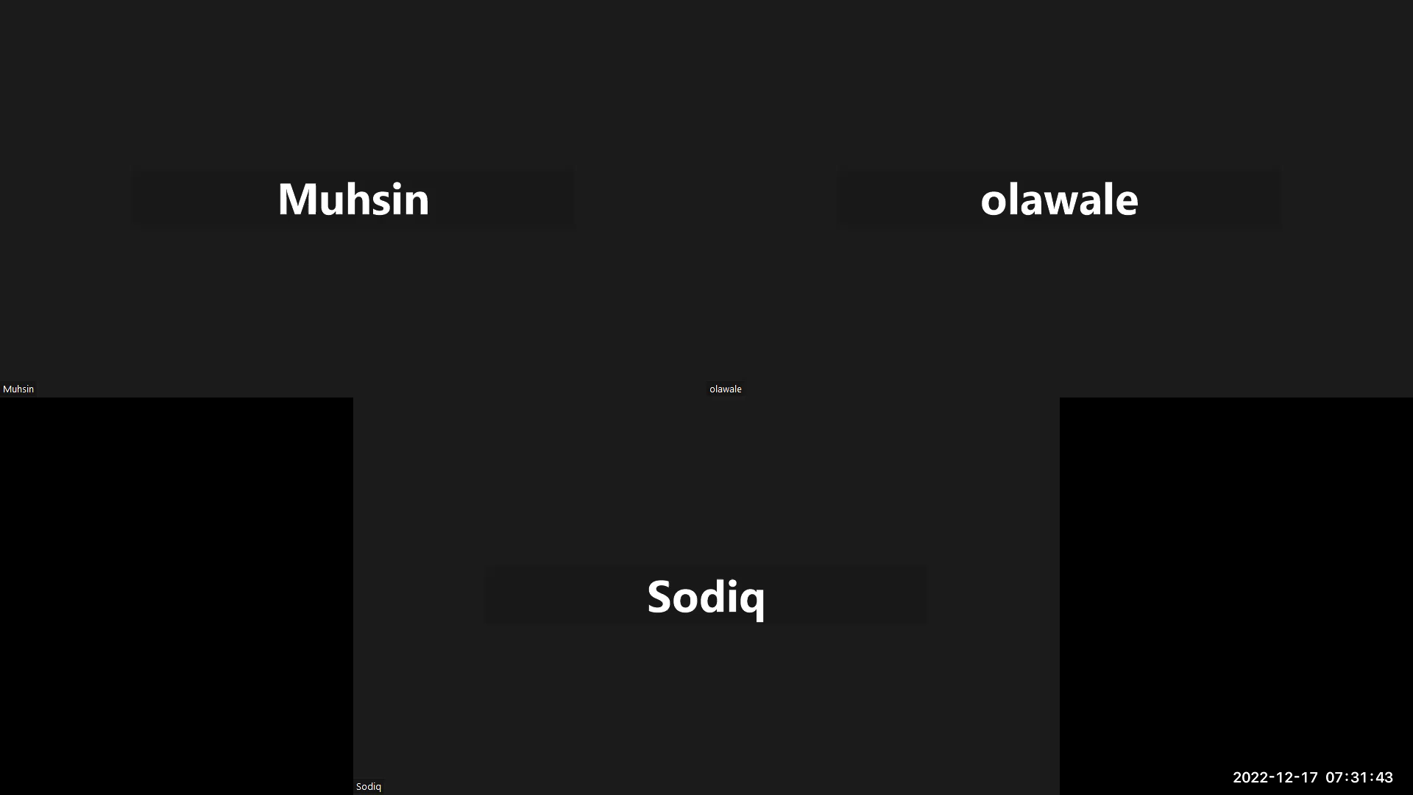
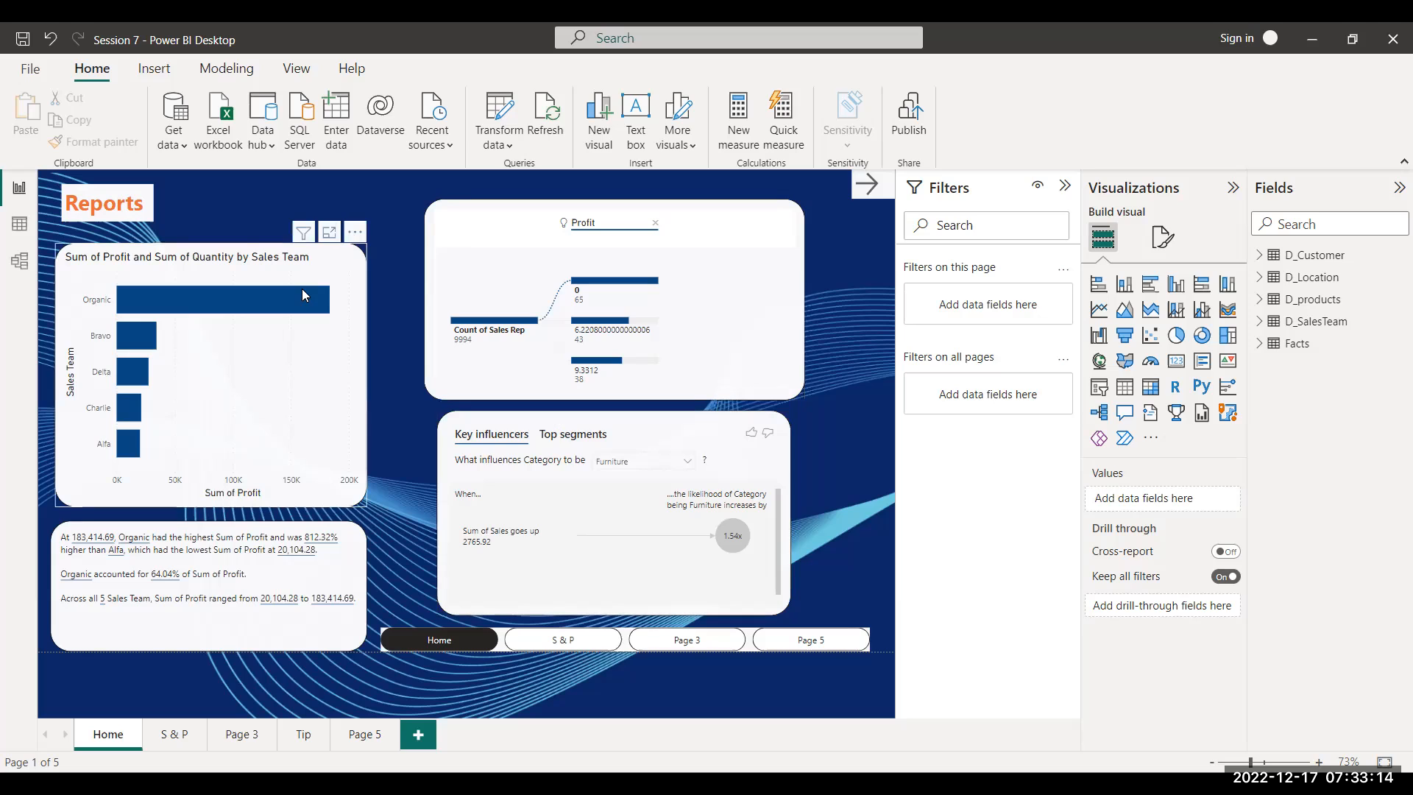
Select the Sales Team profit chart in the Session 7 report and shift the Profit decomposition tree's contents slightly upward.
left_click(218, 352)
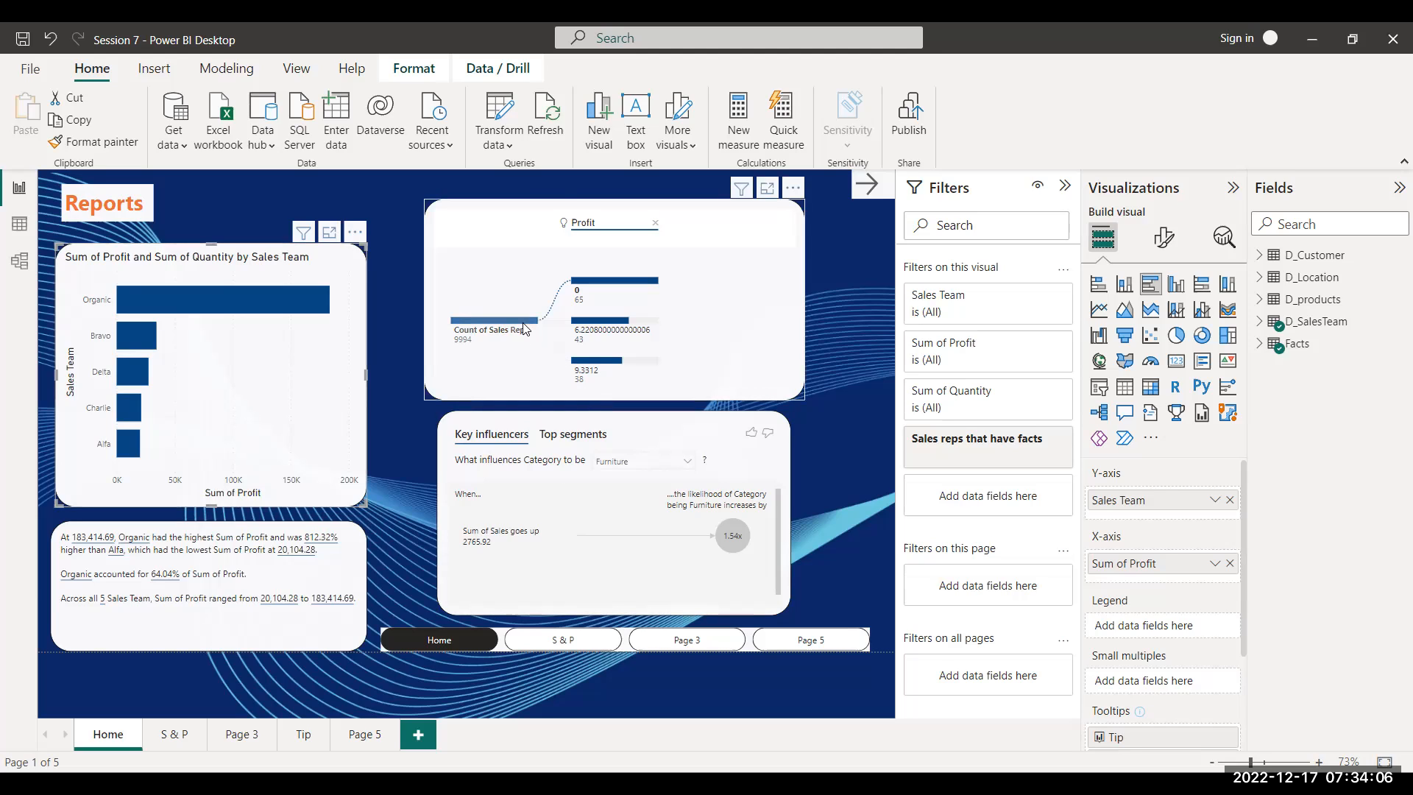
left_click_drag(522, 329, 524, 304)
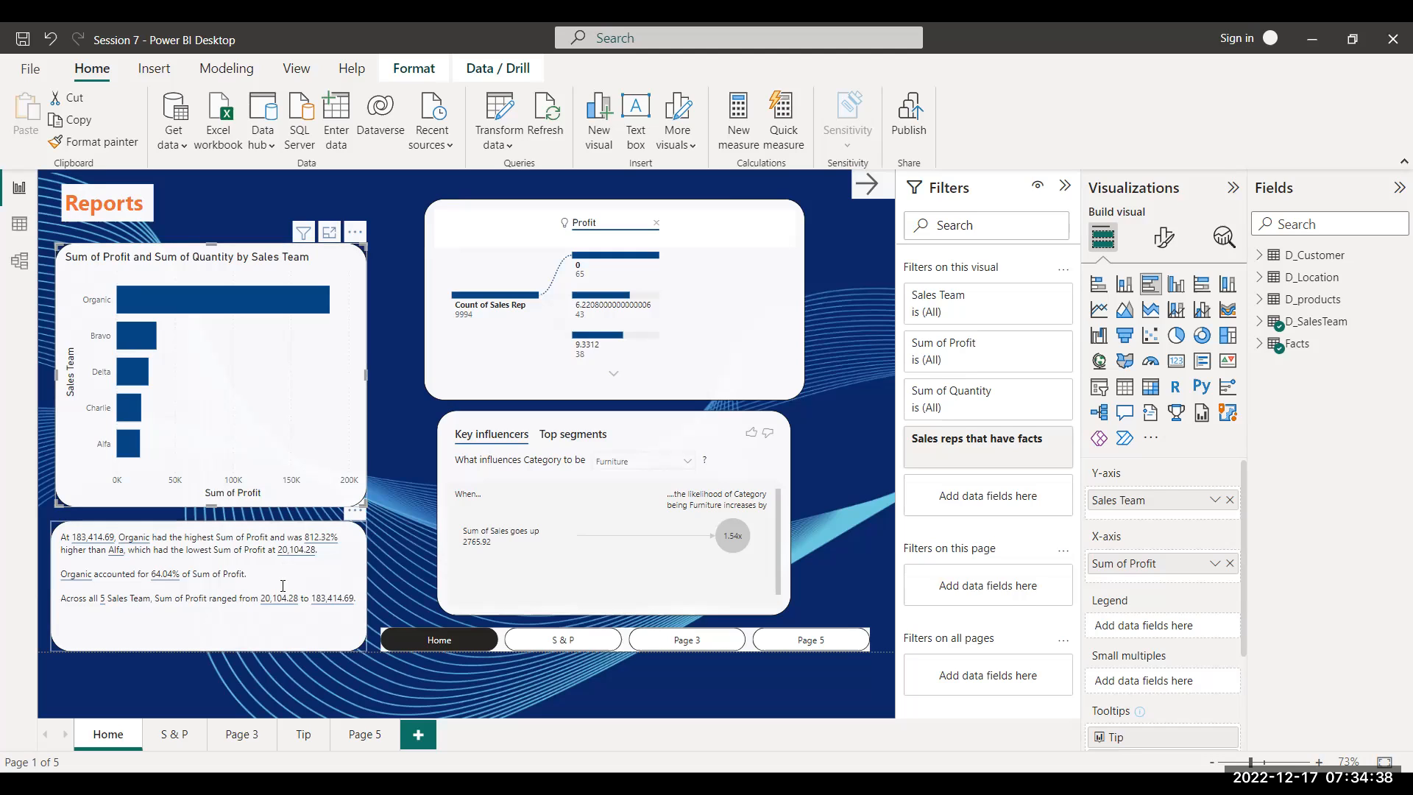
Delete the extra blank line from the narrative text below the Sales Team profit chart.
left_click(283, 585)
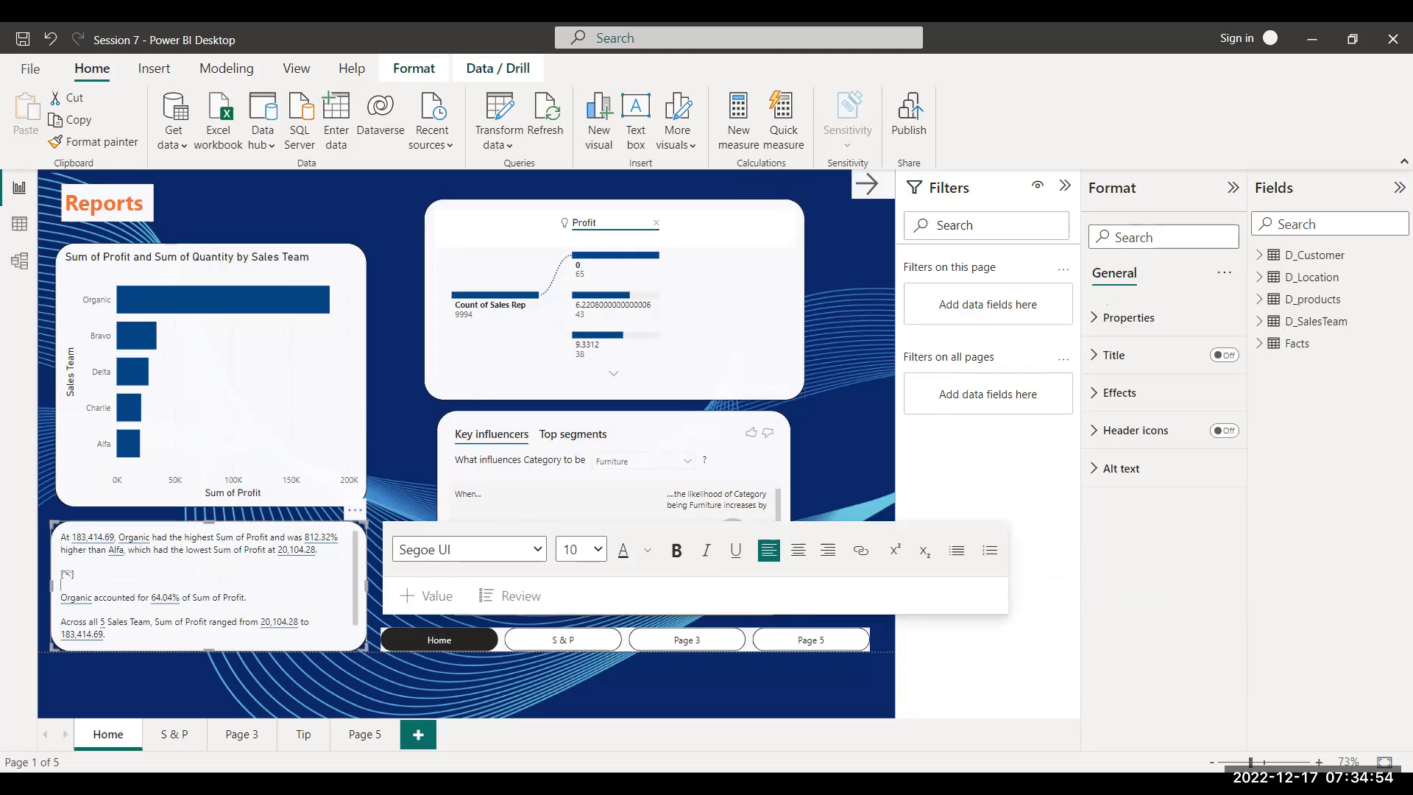
key("BackSpace")
key("BackSpace")
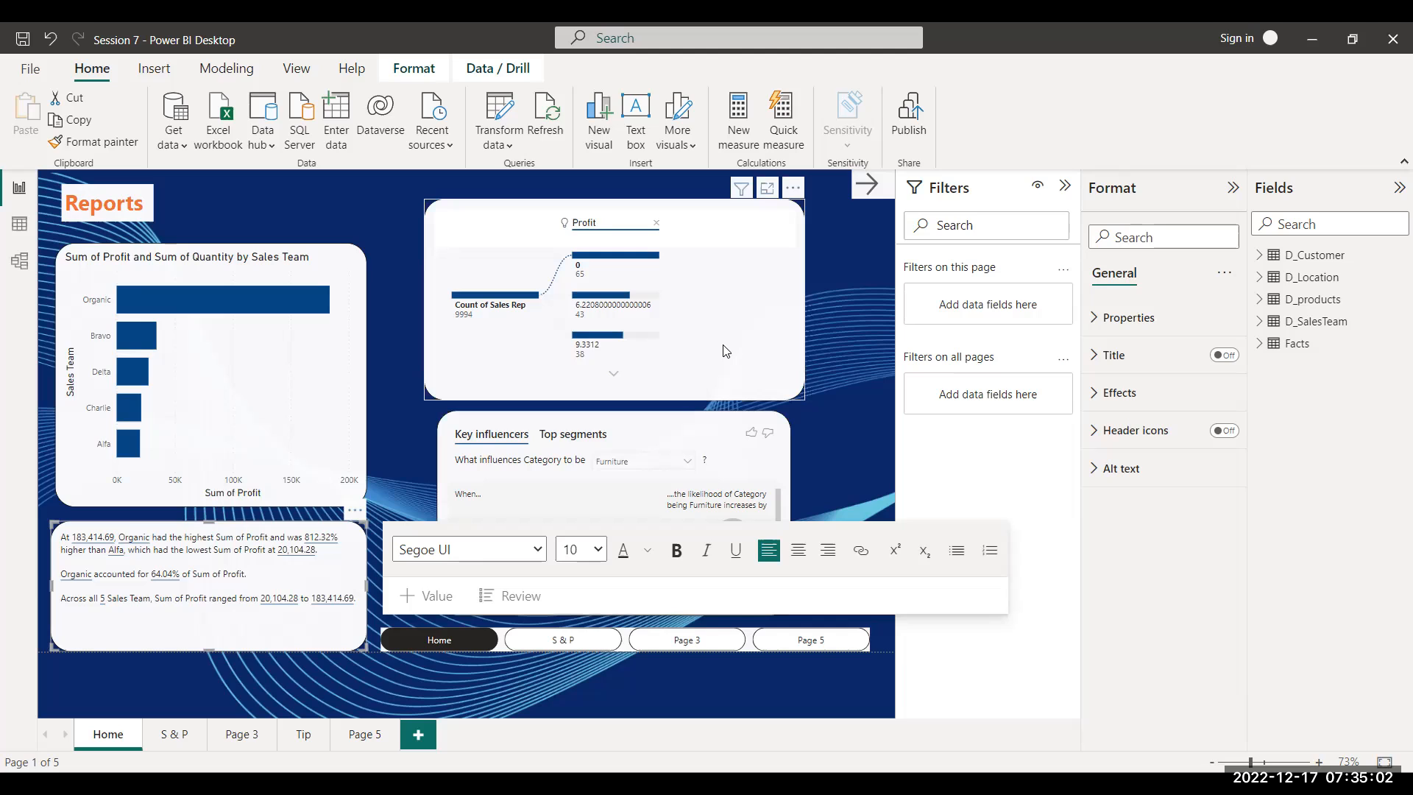
Test cross-filtering from the 9.3312 node of the Profit tree, clear it, and inspect the Key influencers visual and the tree's node tooltips.
left_click(626, 346)
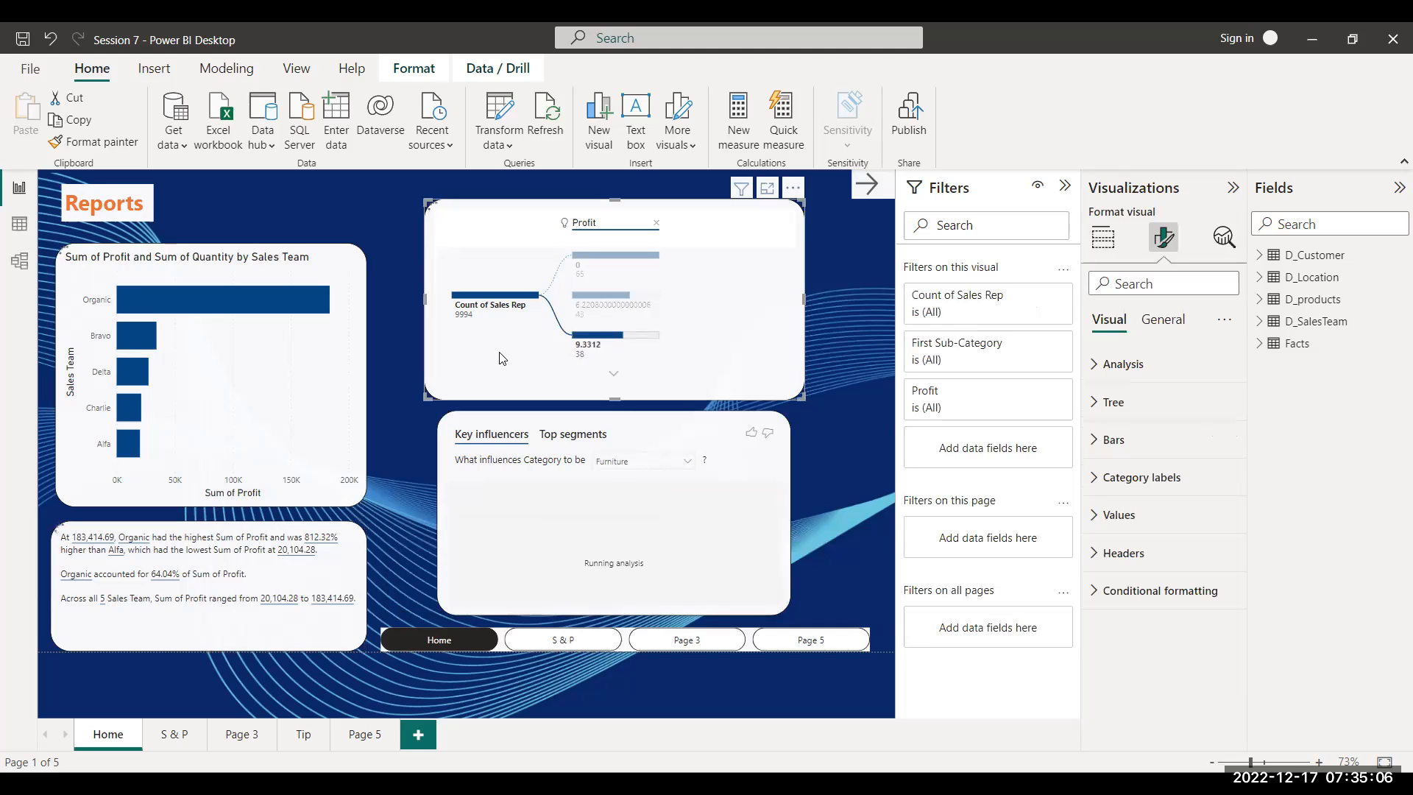
left_click(541, 363)
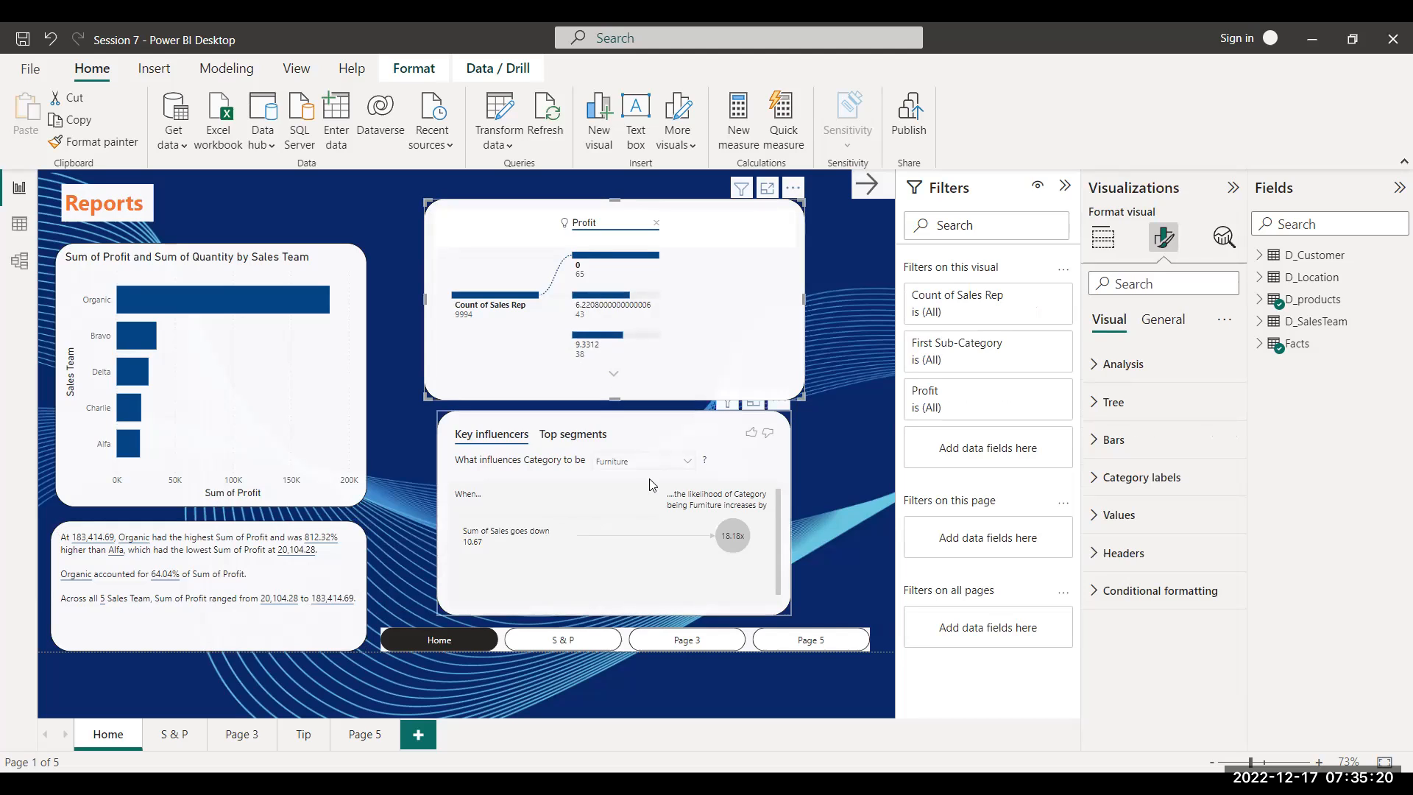
left_click(655, 538)
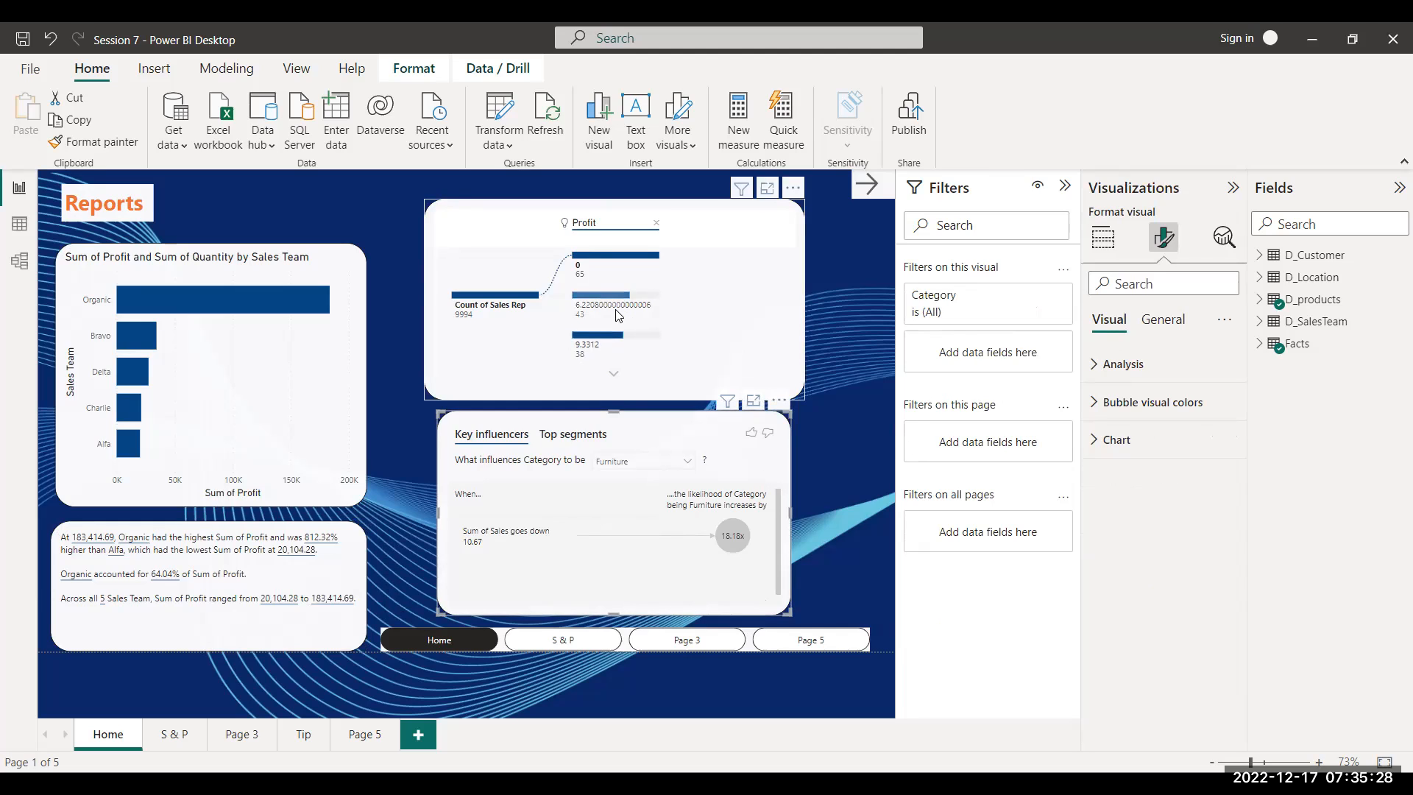
mouse_move(618, 315)
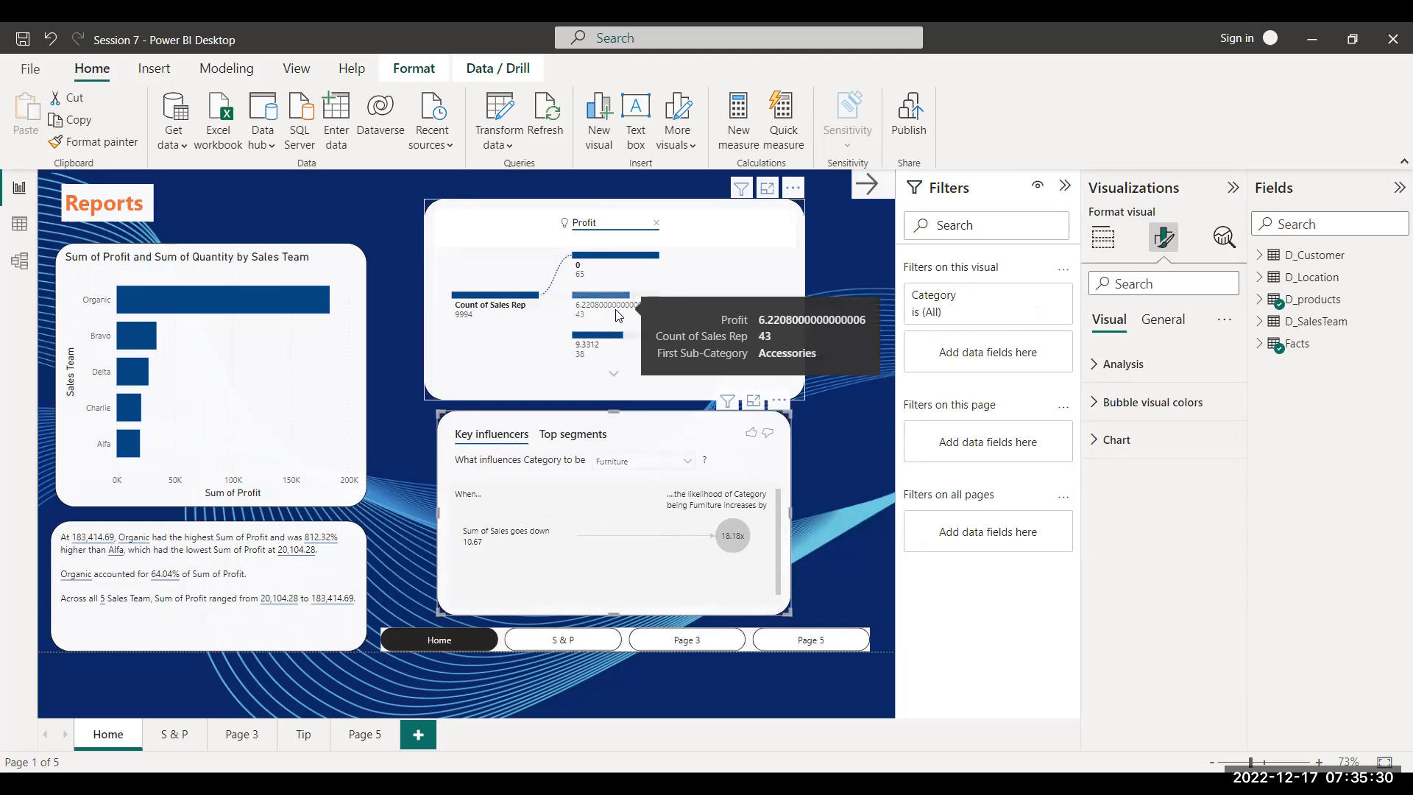
mouse_move(506, 293)
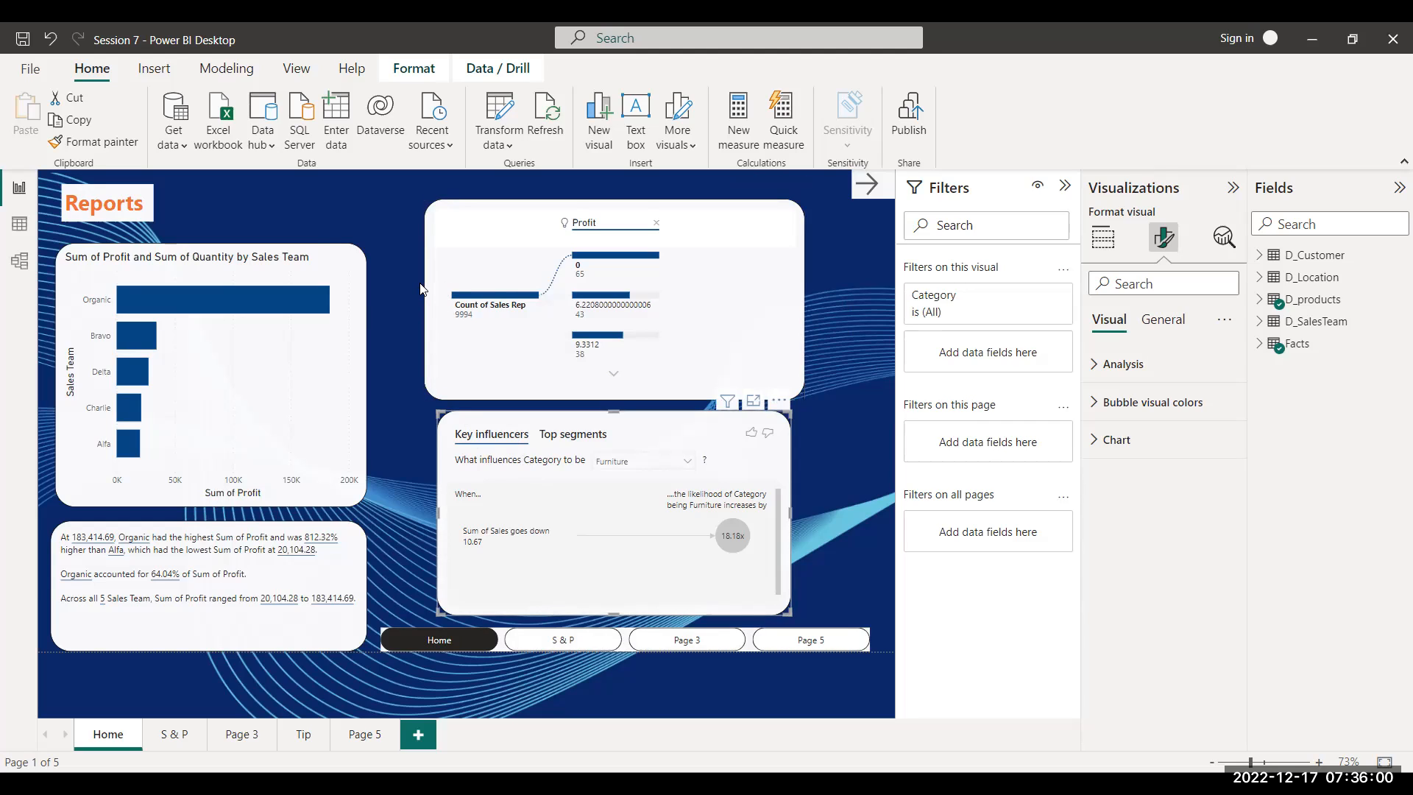
Cross-filter the Home page by the Organic bar, clear the filter, and inspect the Sales Team chart's bars.
left_click(243, 299)
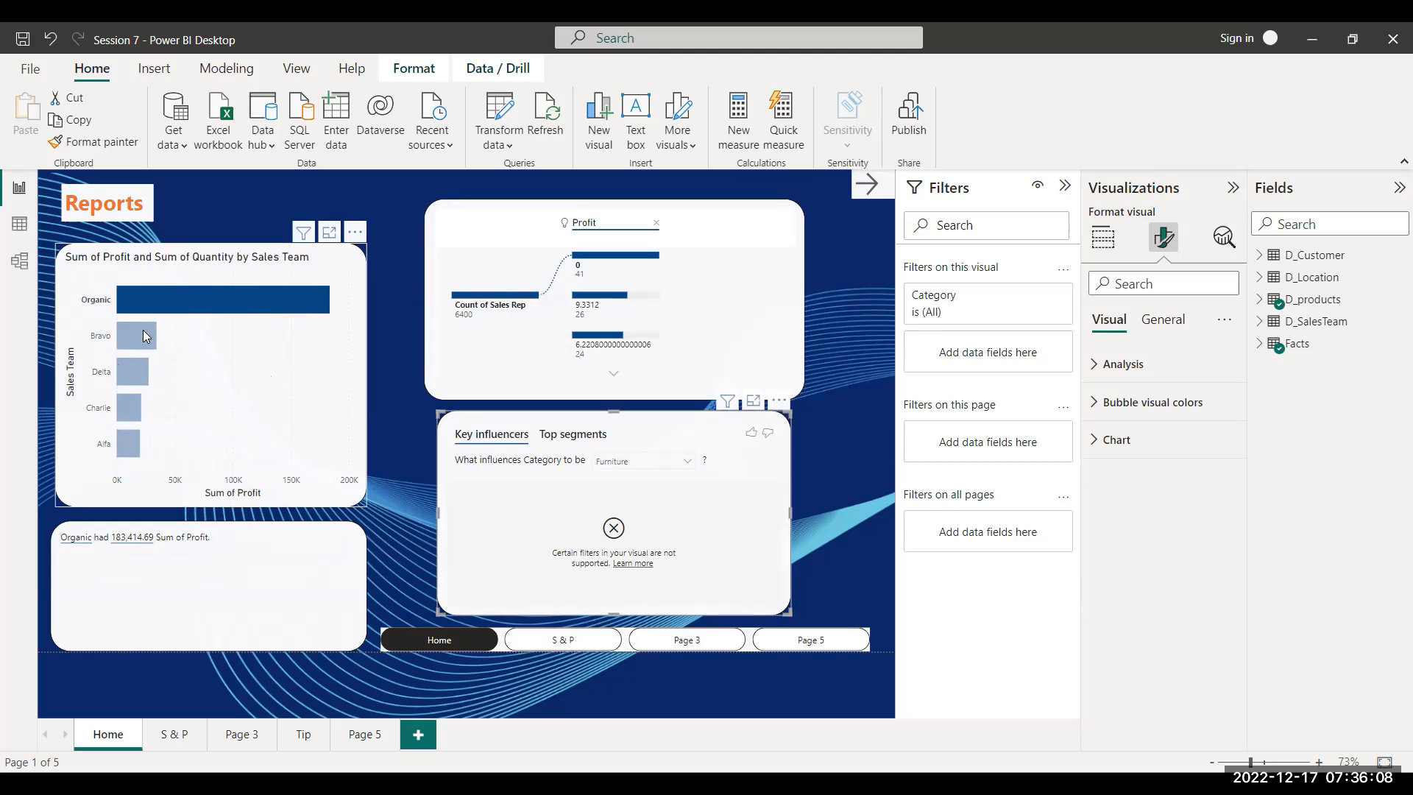
left_click(152, 297)
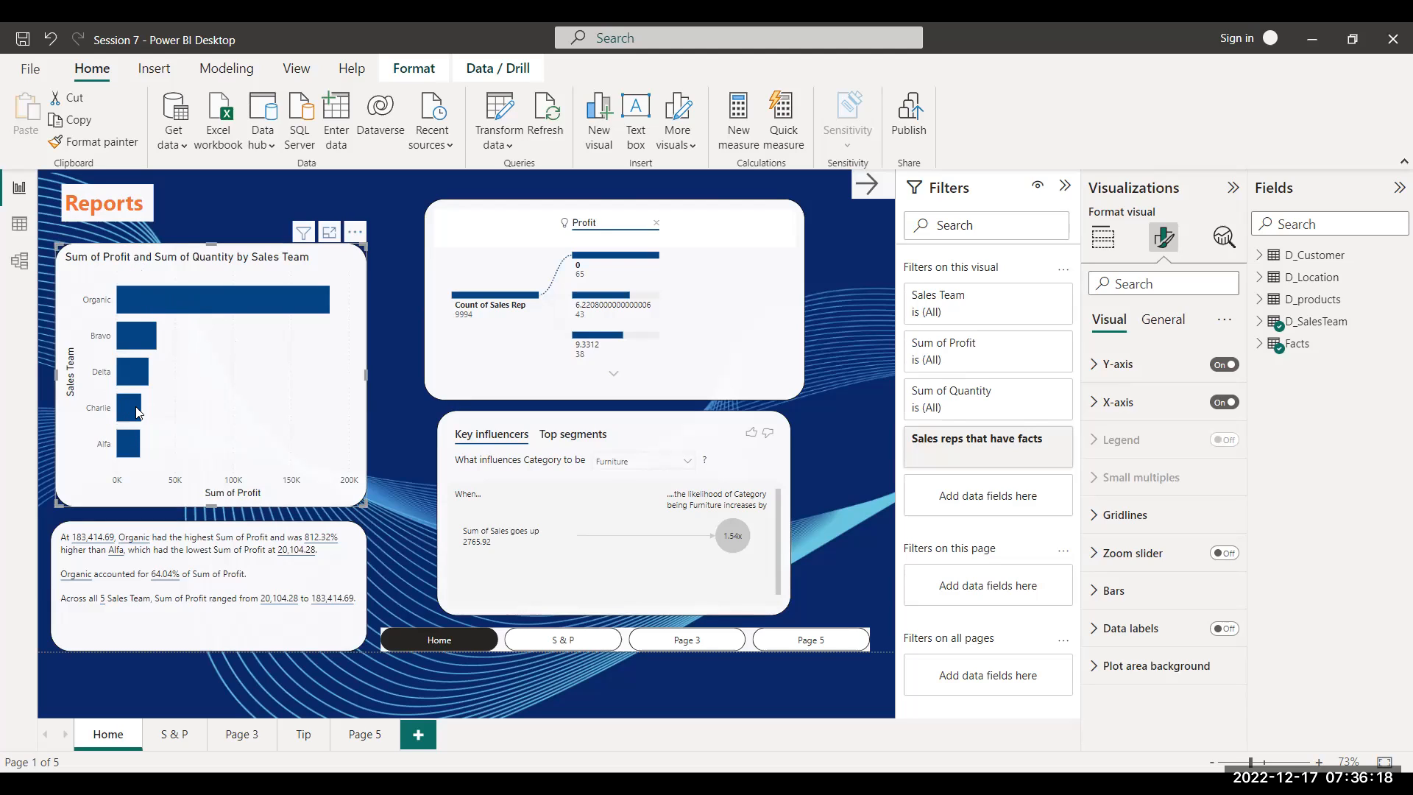
left_click(425, 407)
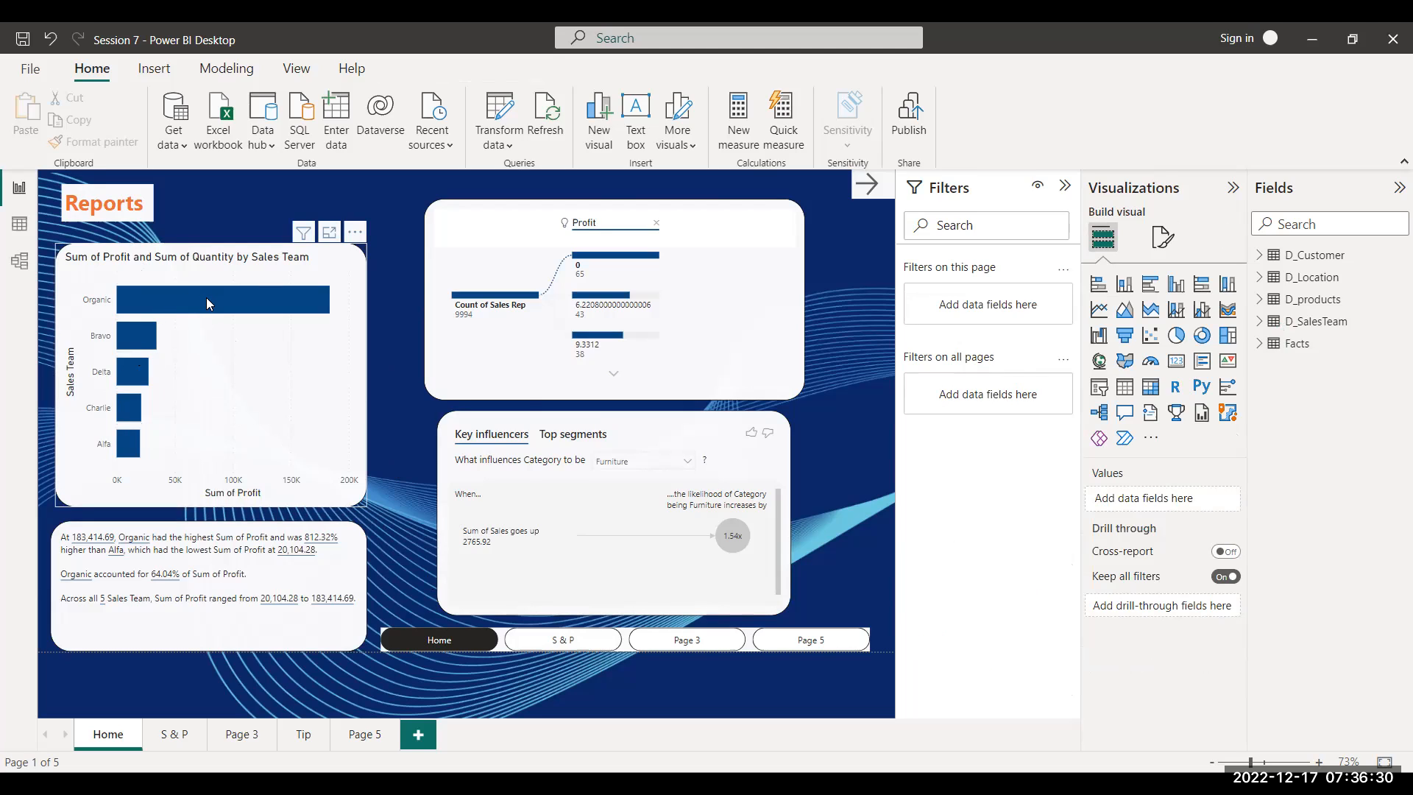
mouse_move(207, 298)
mouse_move(144, 350)
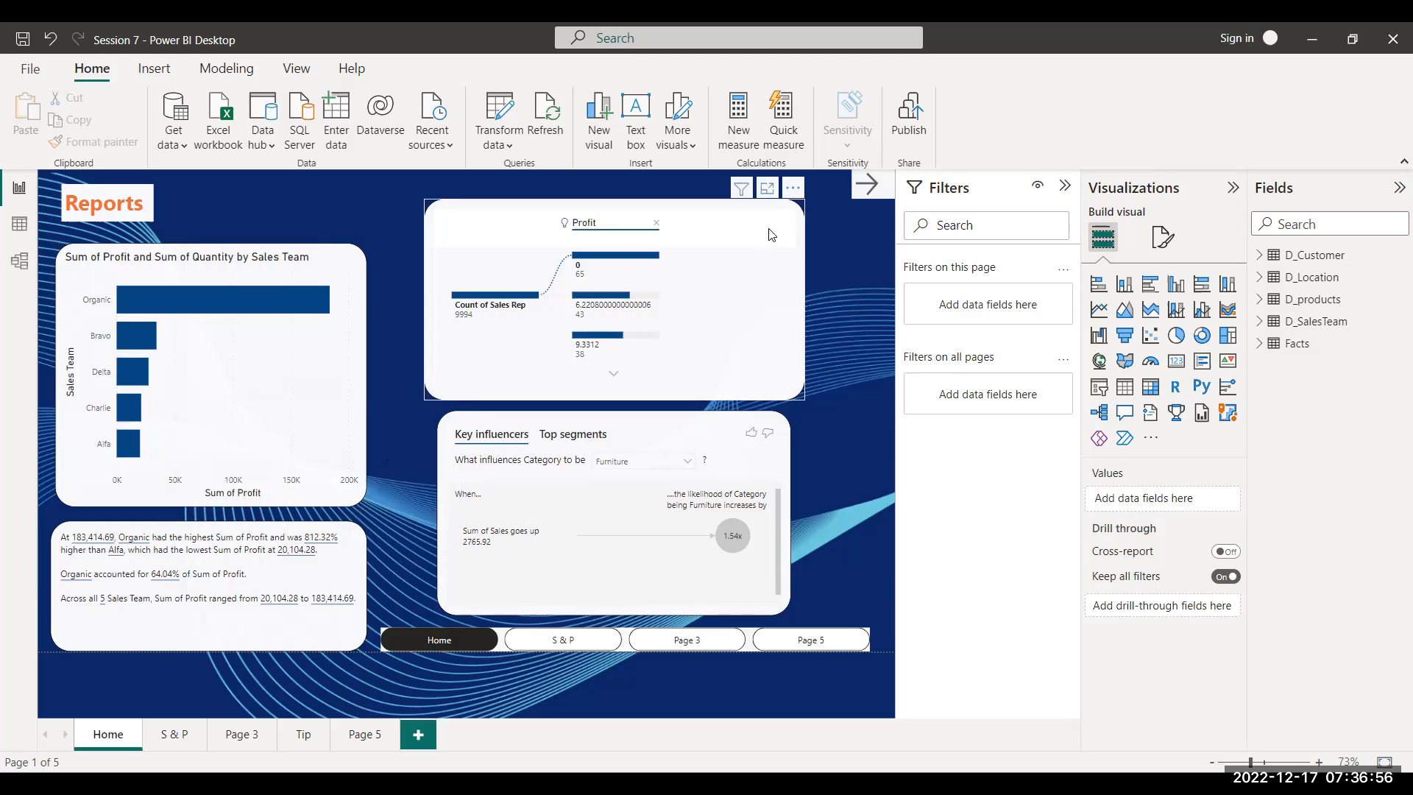
Follow the forward arrow link to the S & P page and examine the Sales by Region pie slices and Profit by Region columns.
left_click(869, 196, "ctrl")
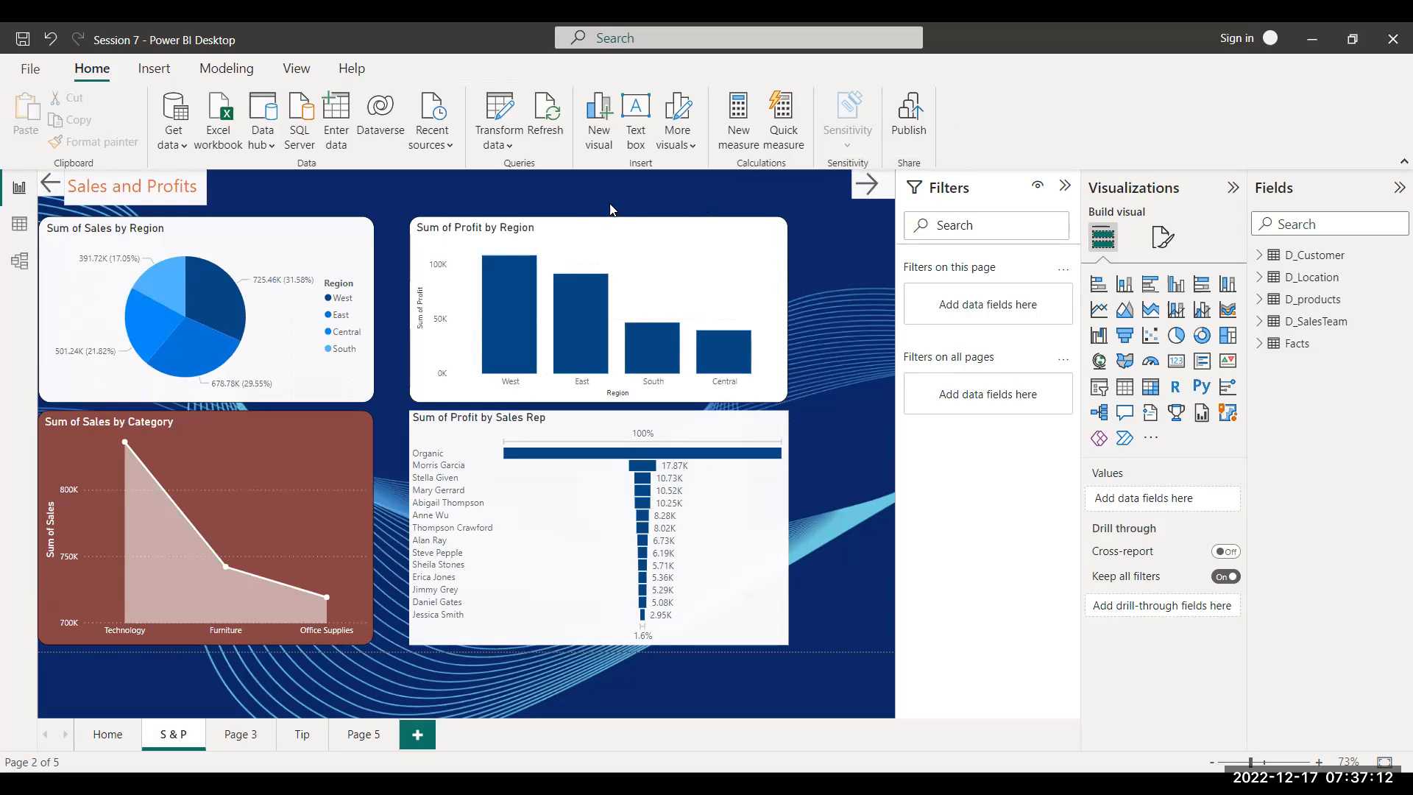
left_click(245, 283)
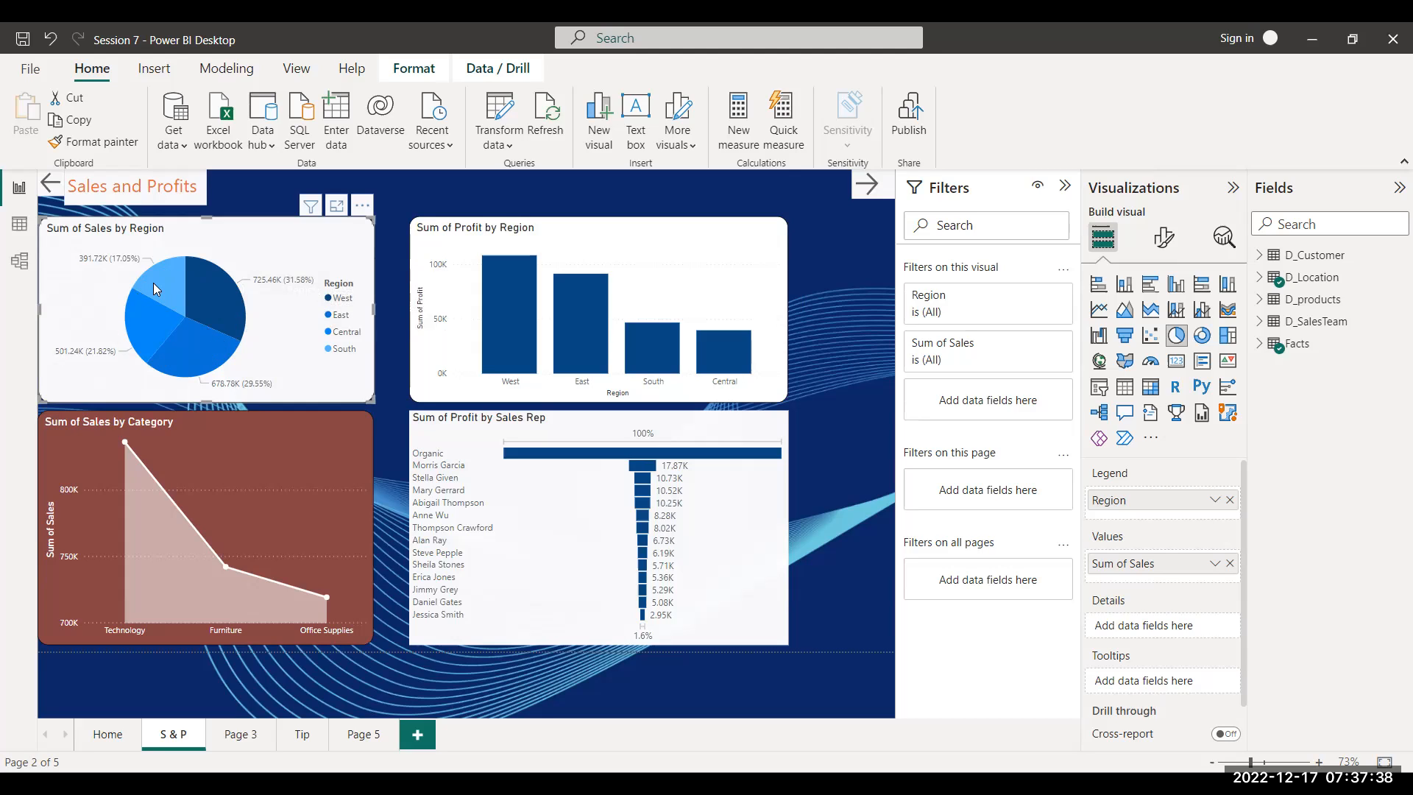
mouse_move(174, 306)
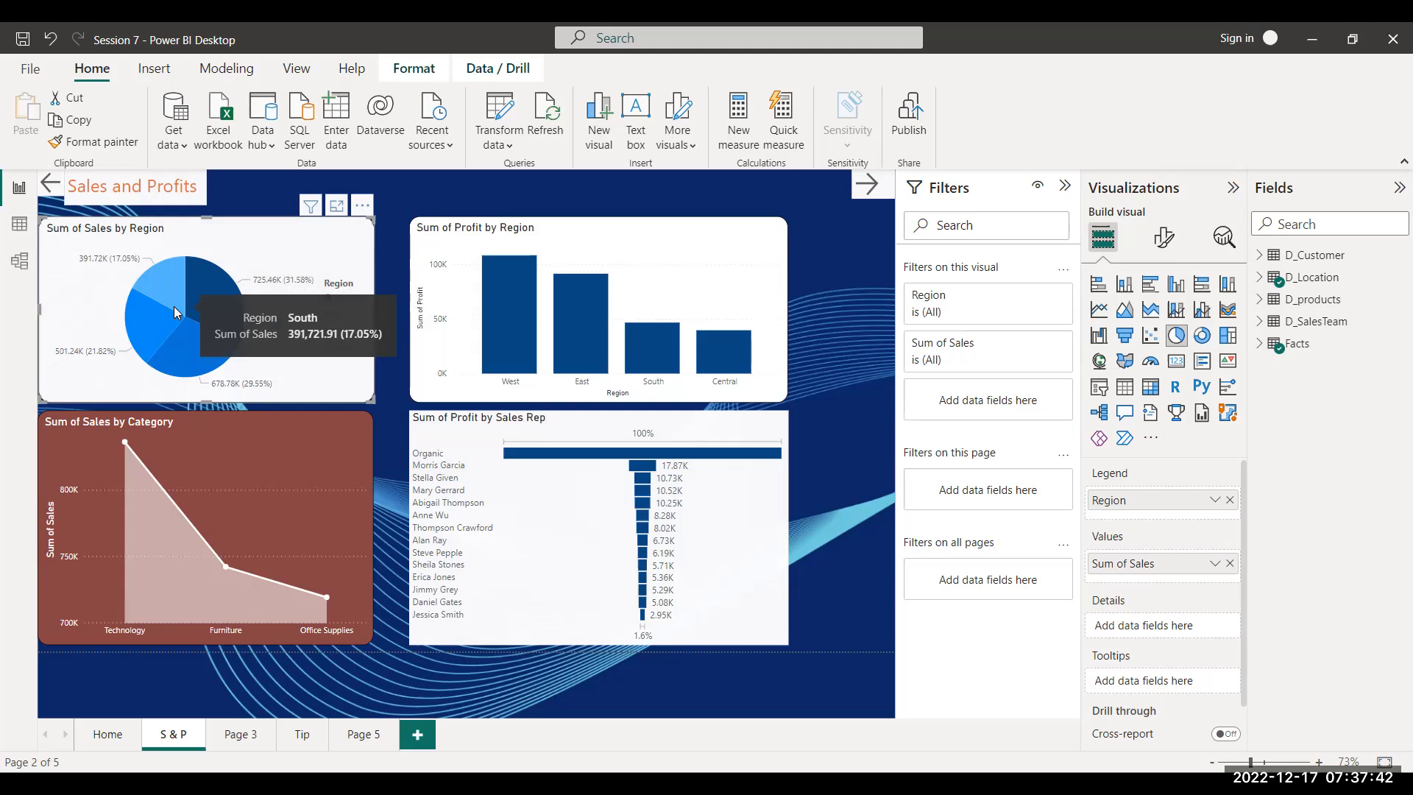
mouse_move(204, 390)
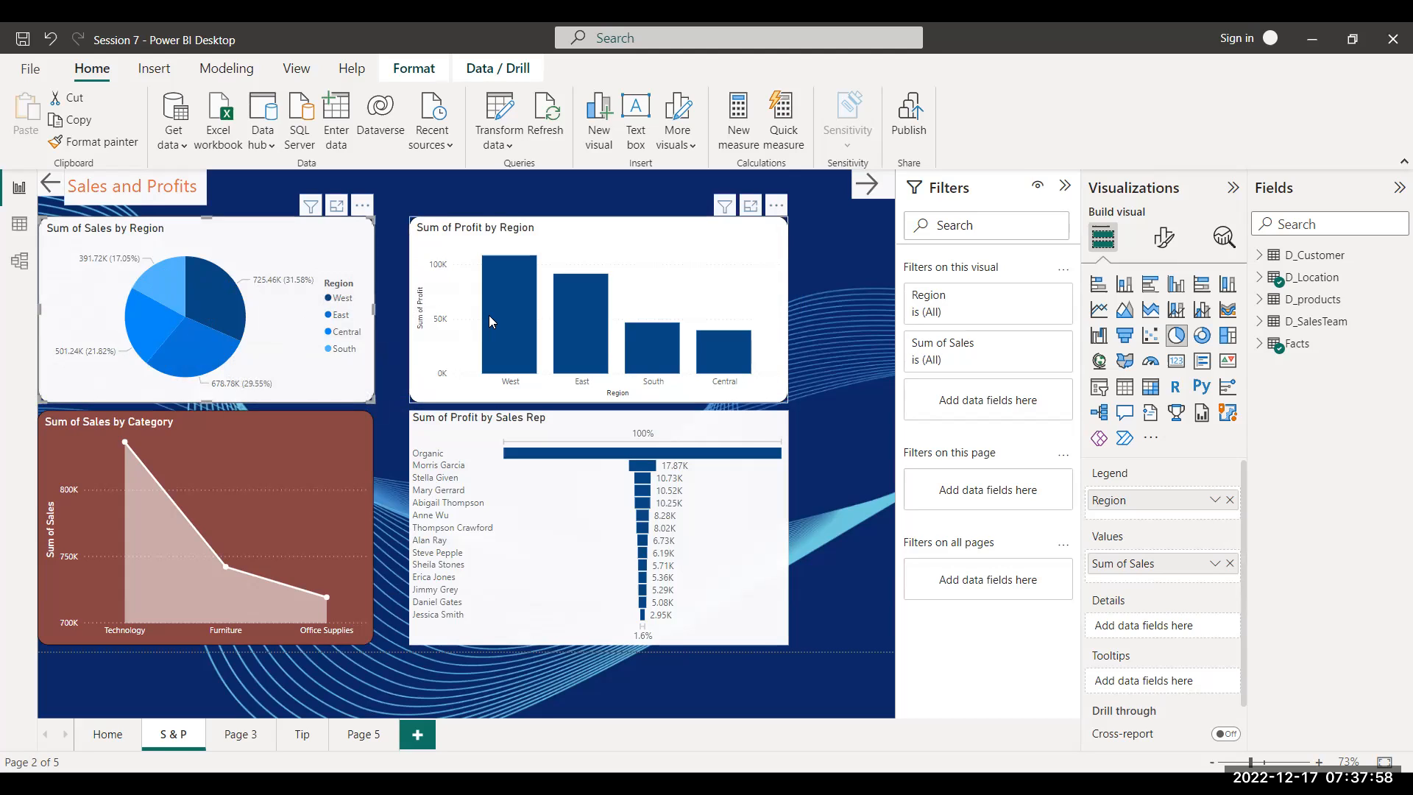
mouse_move(491, 321)
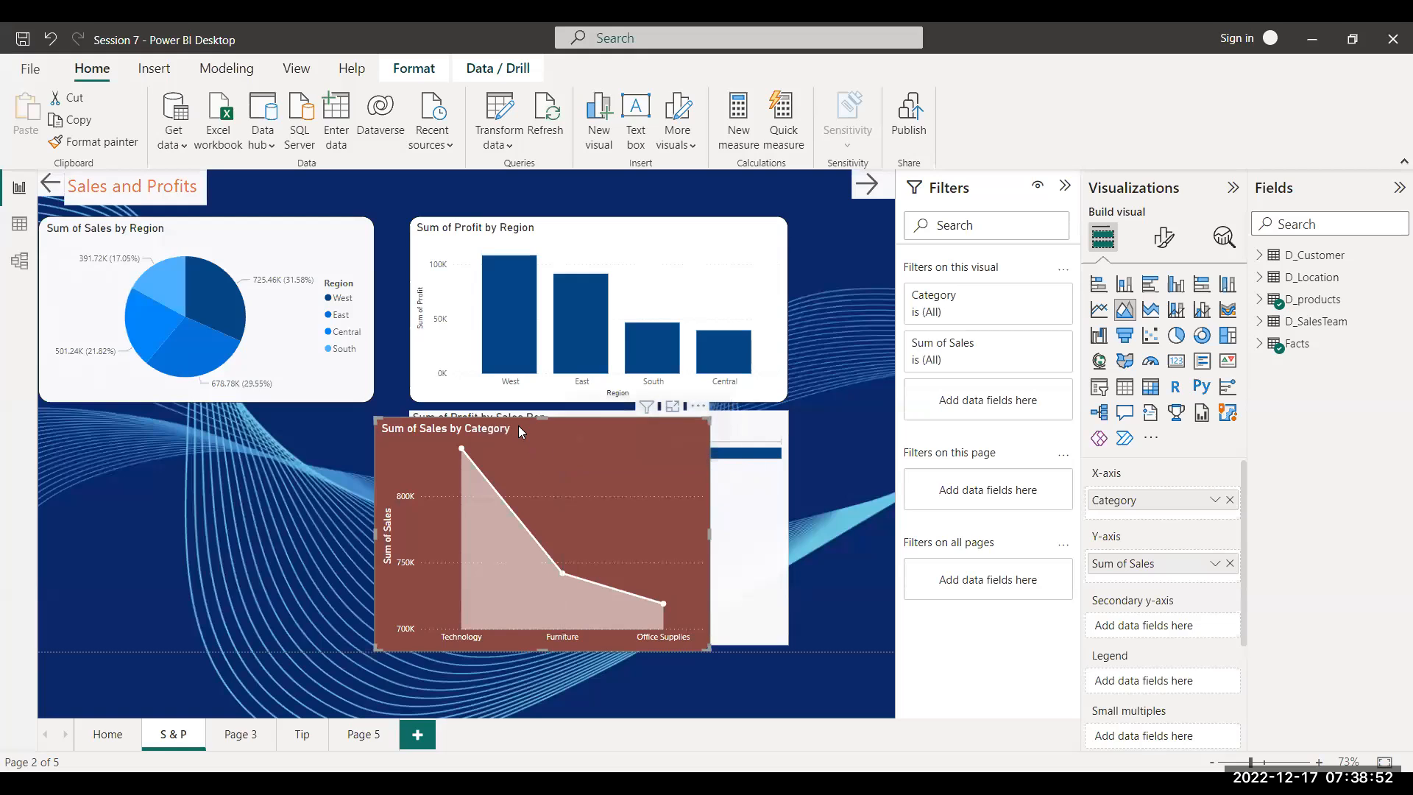
Move the Sum of Sales by Category area chart back beneath the Sales by Region pie, and select the Sales Rep profit funnel.
left_click_drag(519, 426, 186, 418)
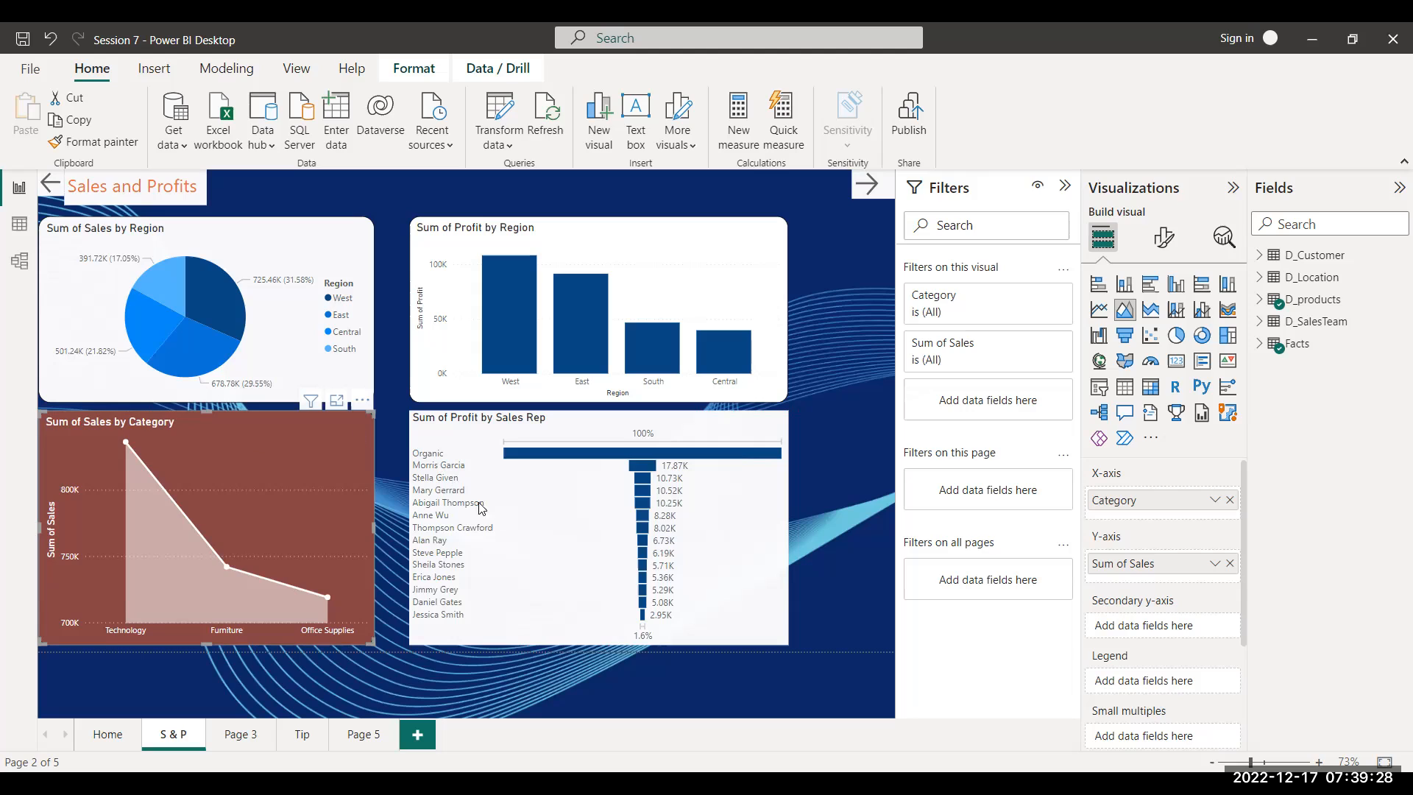
left_click(514, 527)
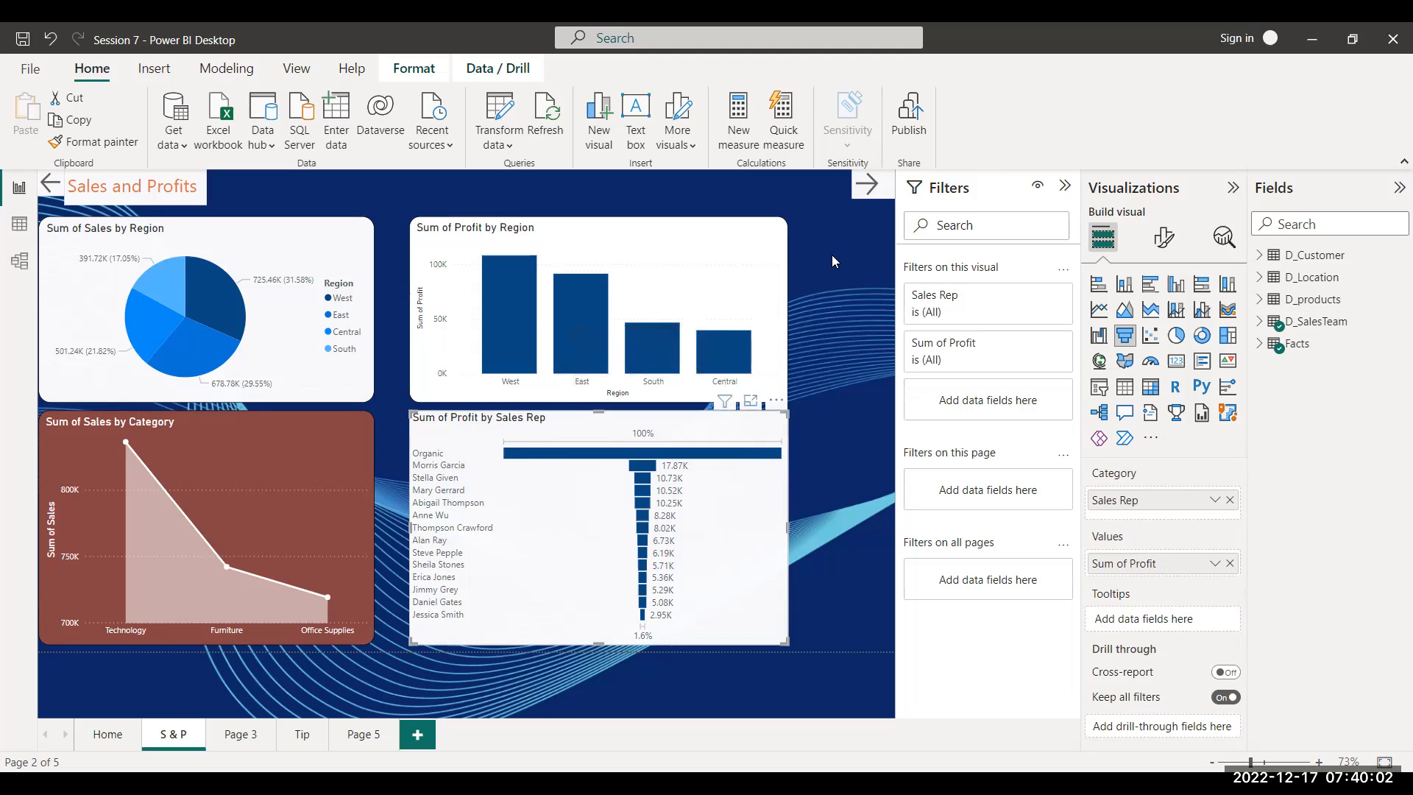
Test the page links from S & P to Page 3 and back Home, and shift the Profit decomposition tree's contents upward.
left_click(868, 189, "ctrl")
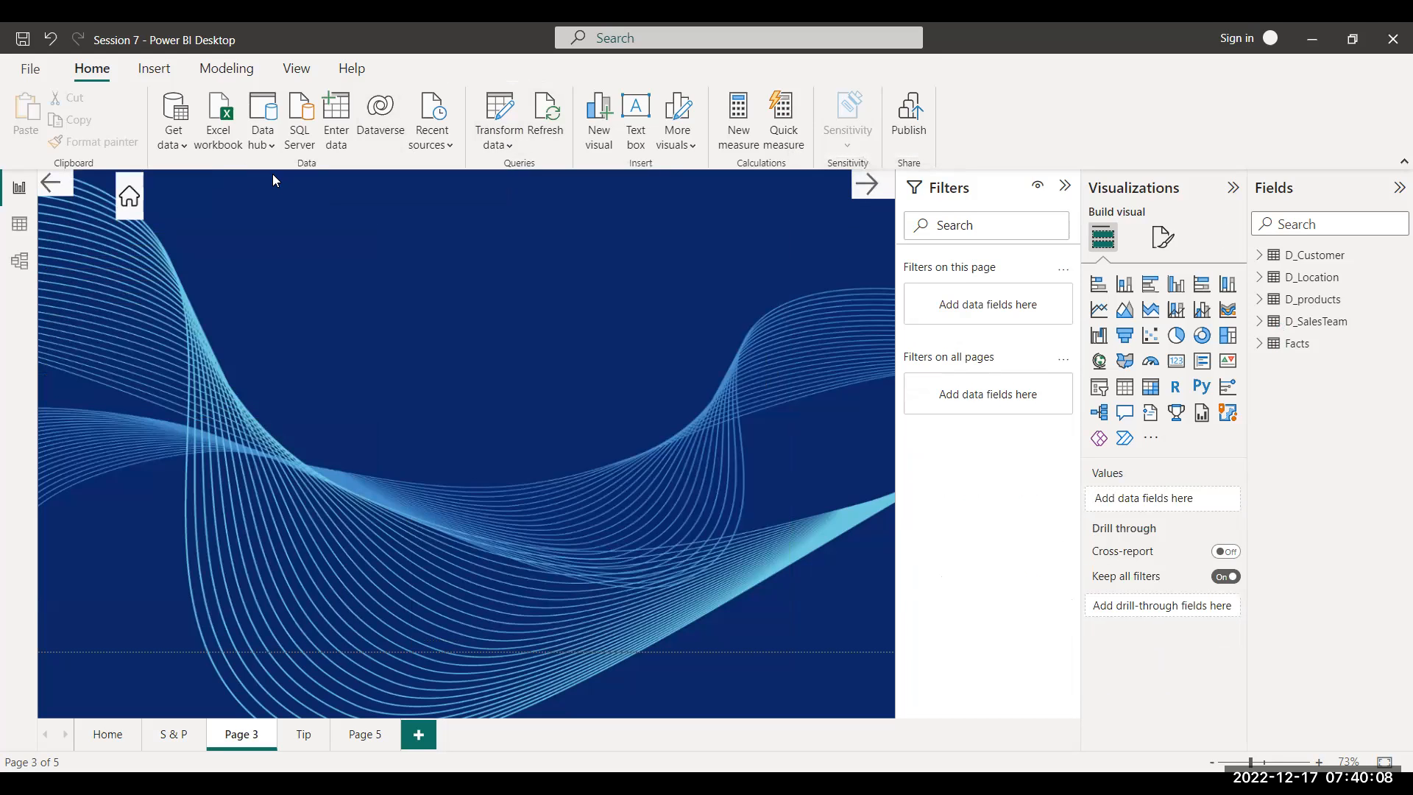
left_click(130, 201, "ctrl")
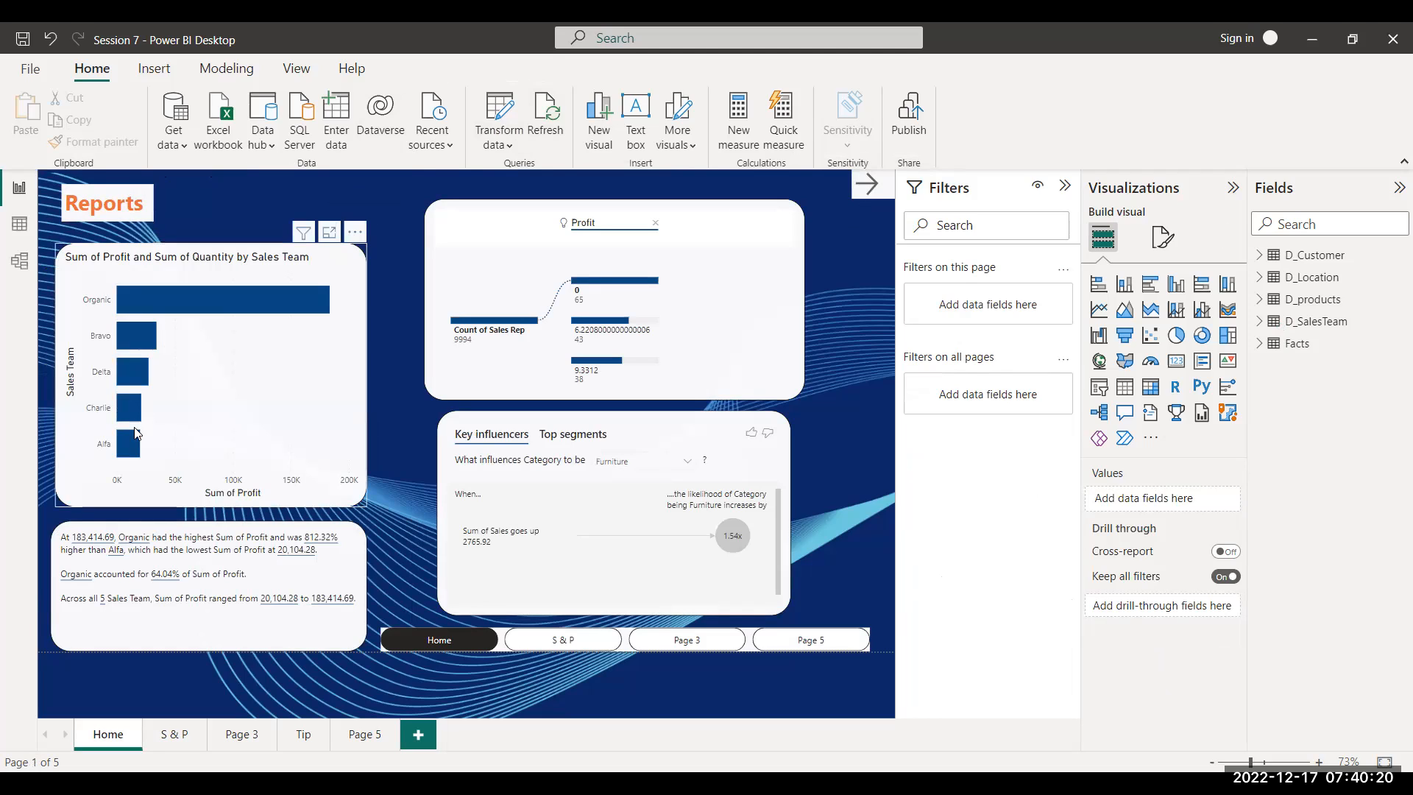
left_click_drag(489, 317, 494, 272)
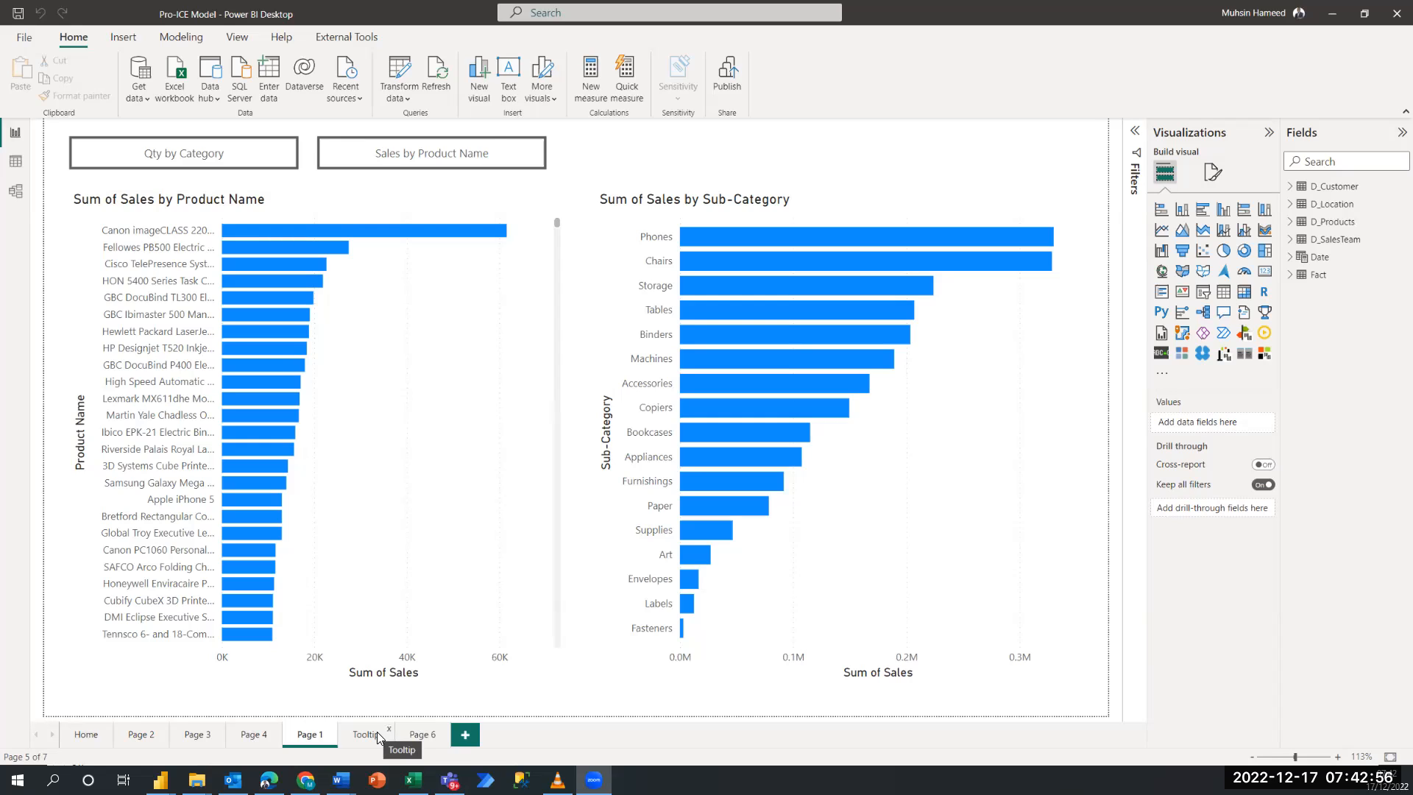
Add a table visual to Page 6 of the Pro-ICE Model report, moving it near the page's upper-left area and enlarging it.
left_click(420, 735)
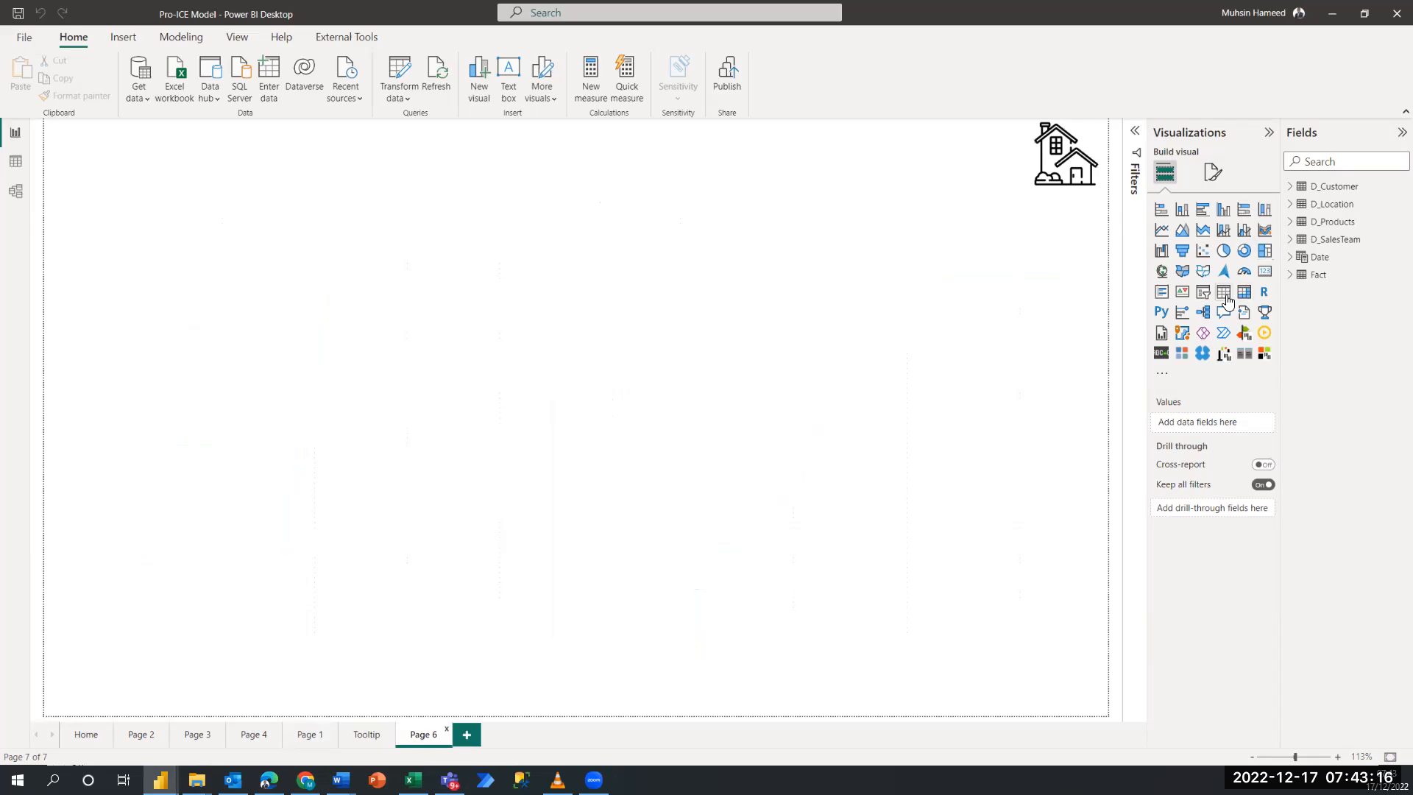
left_click(1226, 297)
left_click_drag(343, 323, 314, 179)
left_click_drag(387, 409, 662, 665)
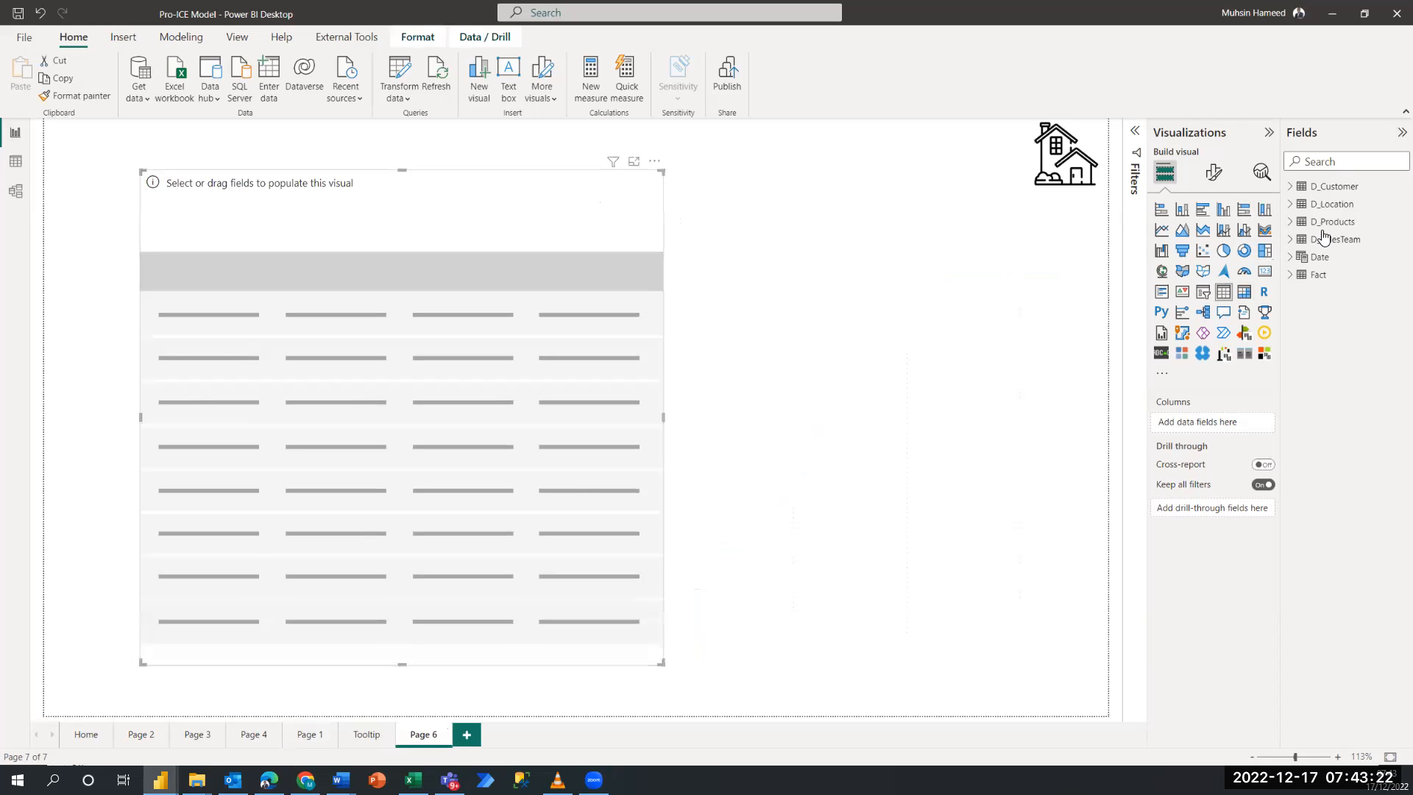
Populate the table with Region from D_Location and Sales from Fact.
left_click(1291, 205)
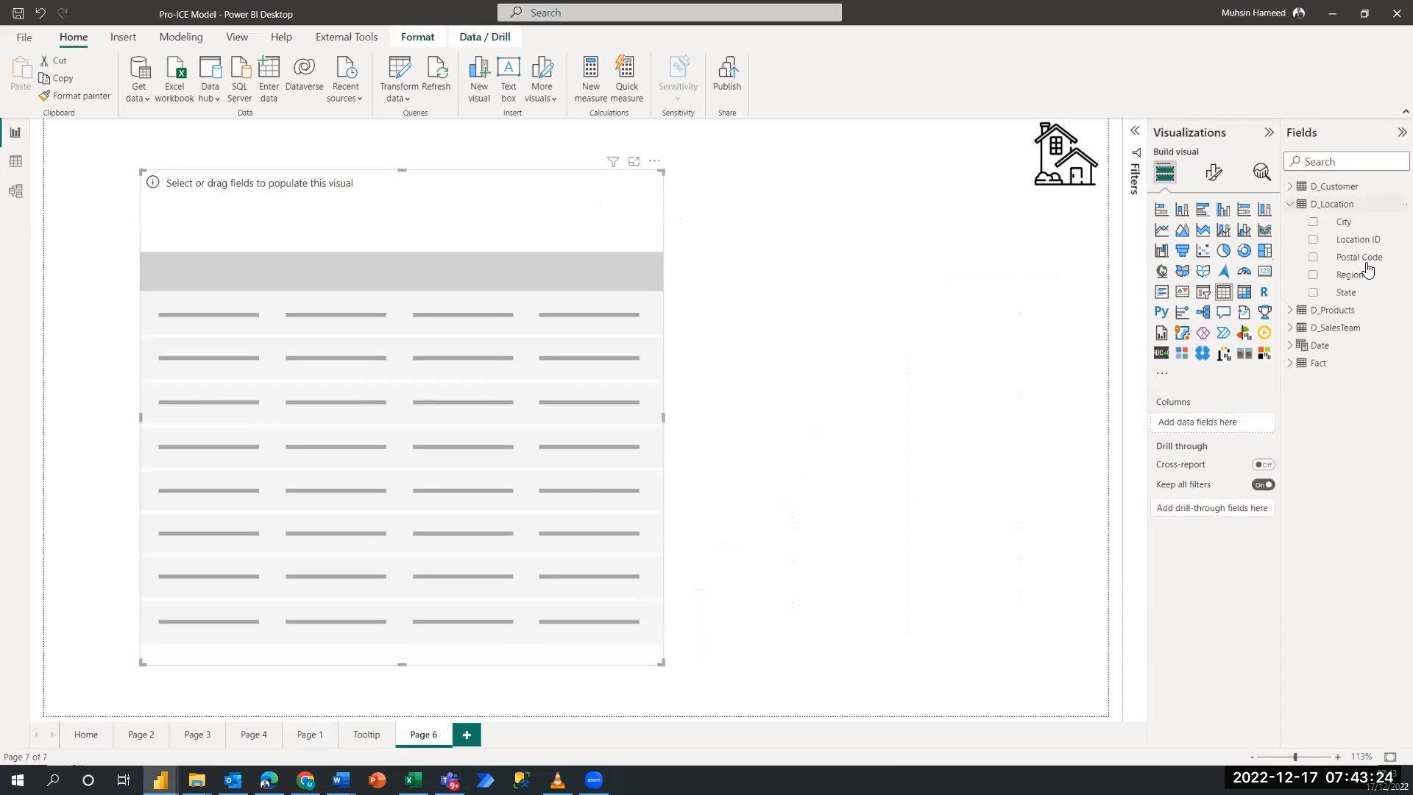
left_click(1313, 274)
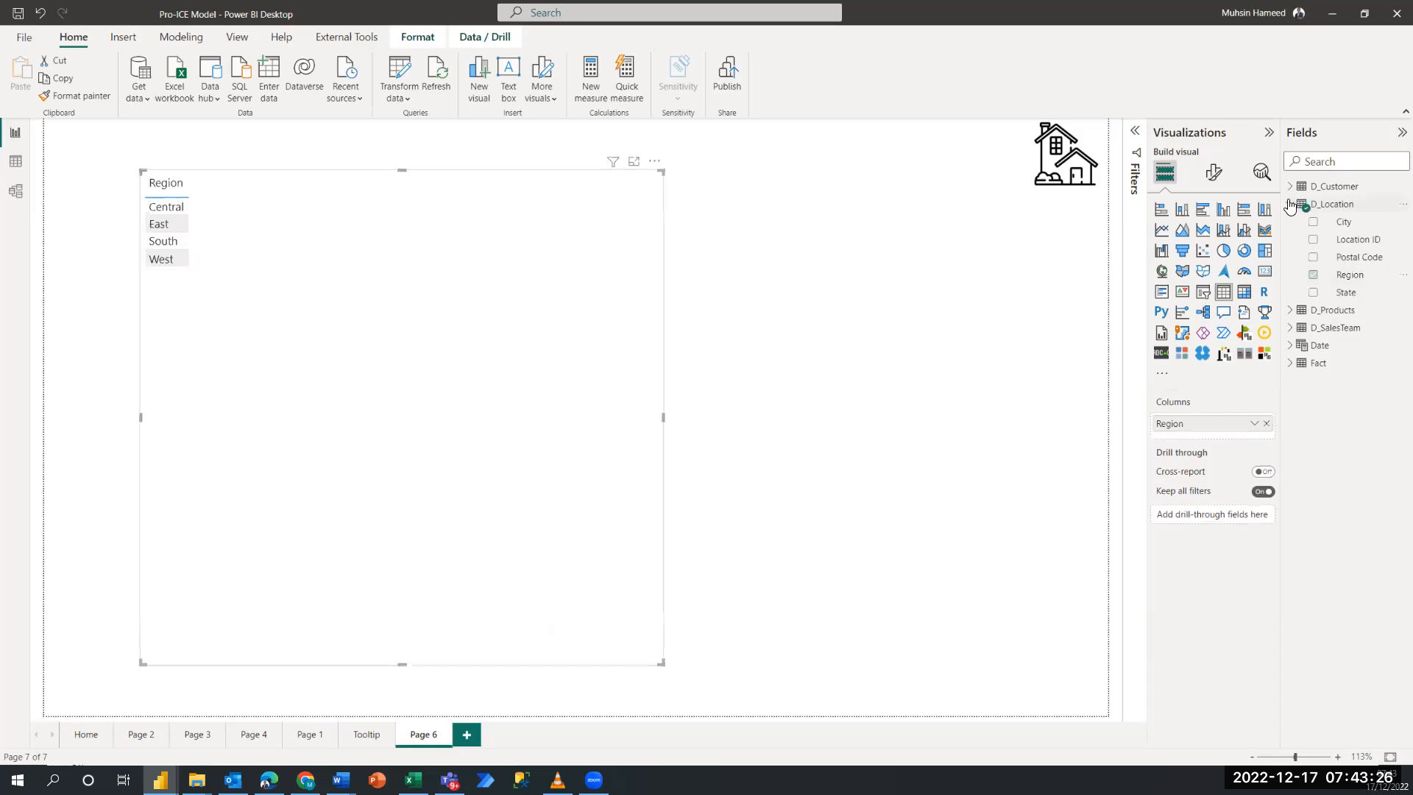
left_click(1291, 205)
left_click(1292, 276)
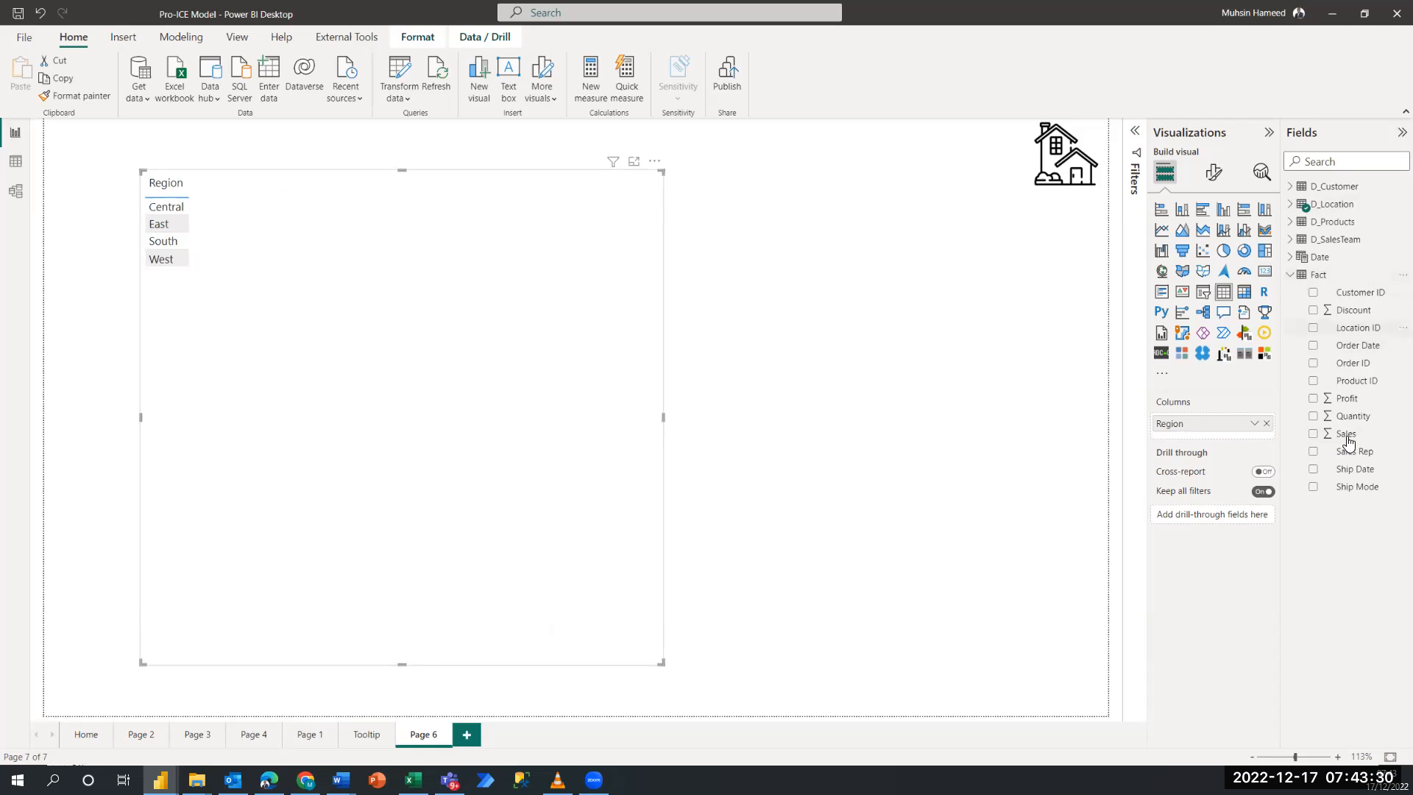
left_click(1314, 435)
Find the table's size-related format options and set its global font size to 9.
left_click(1212, 174)
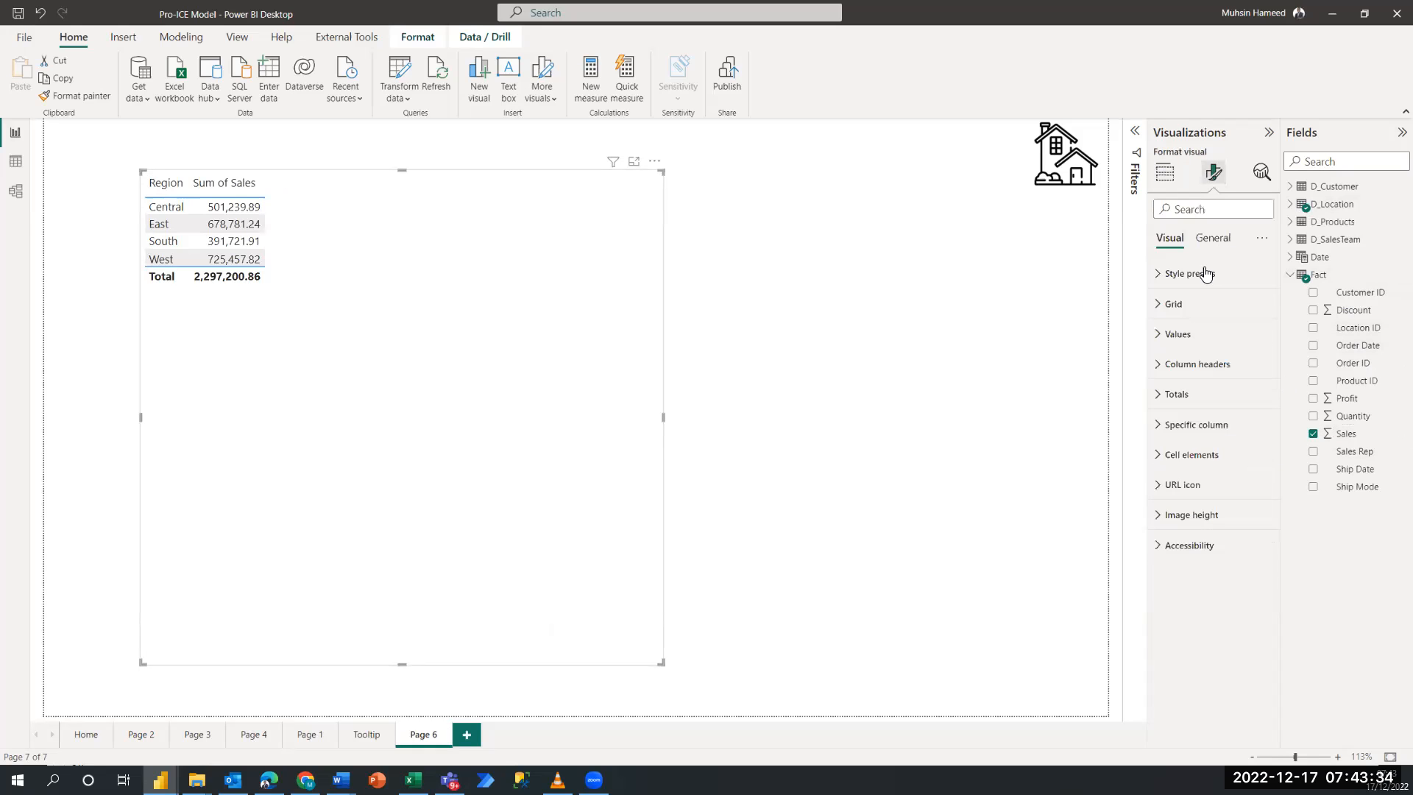
type("size")
left_click(1168, 310)
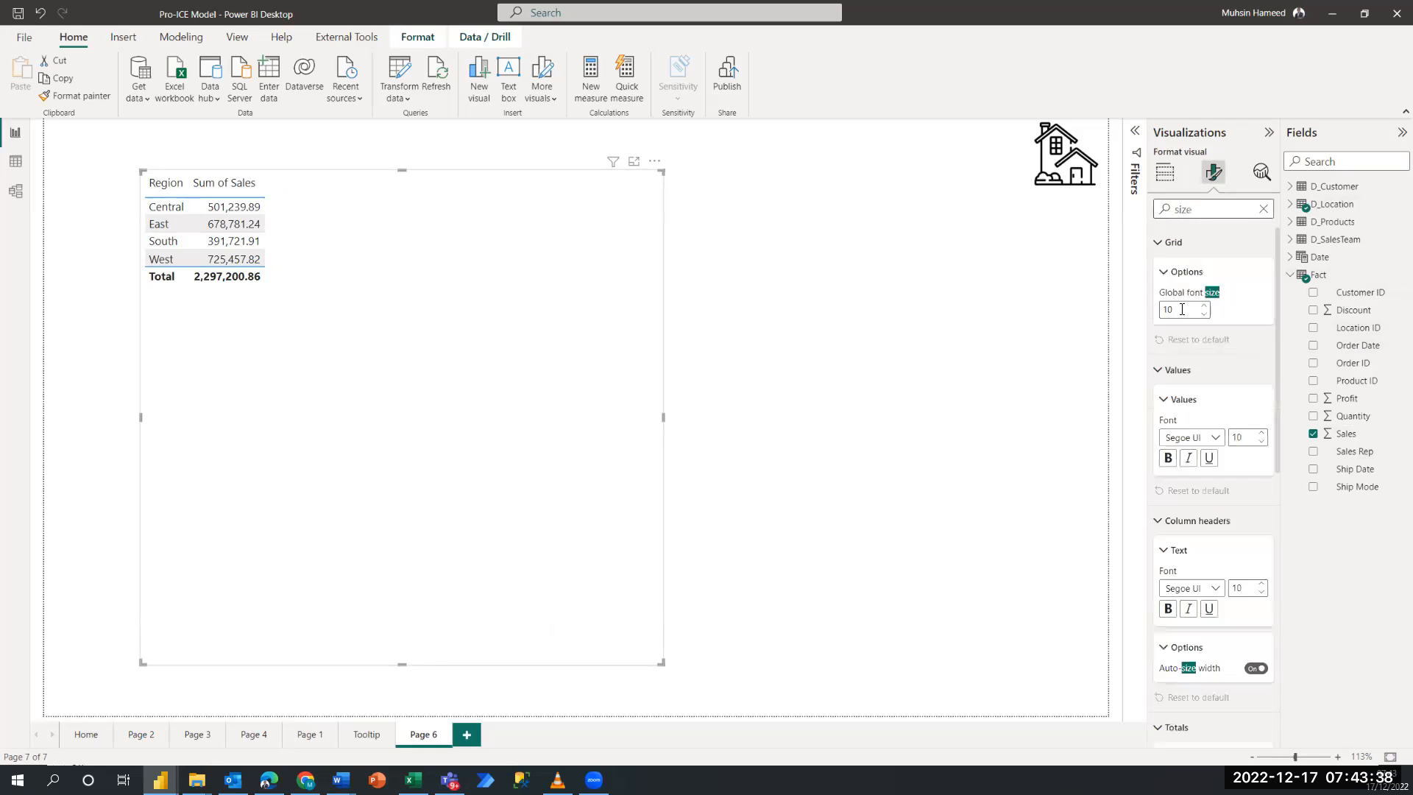
type("9")
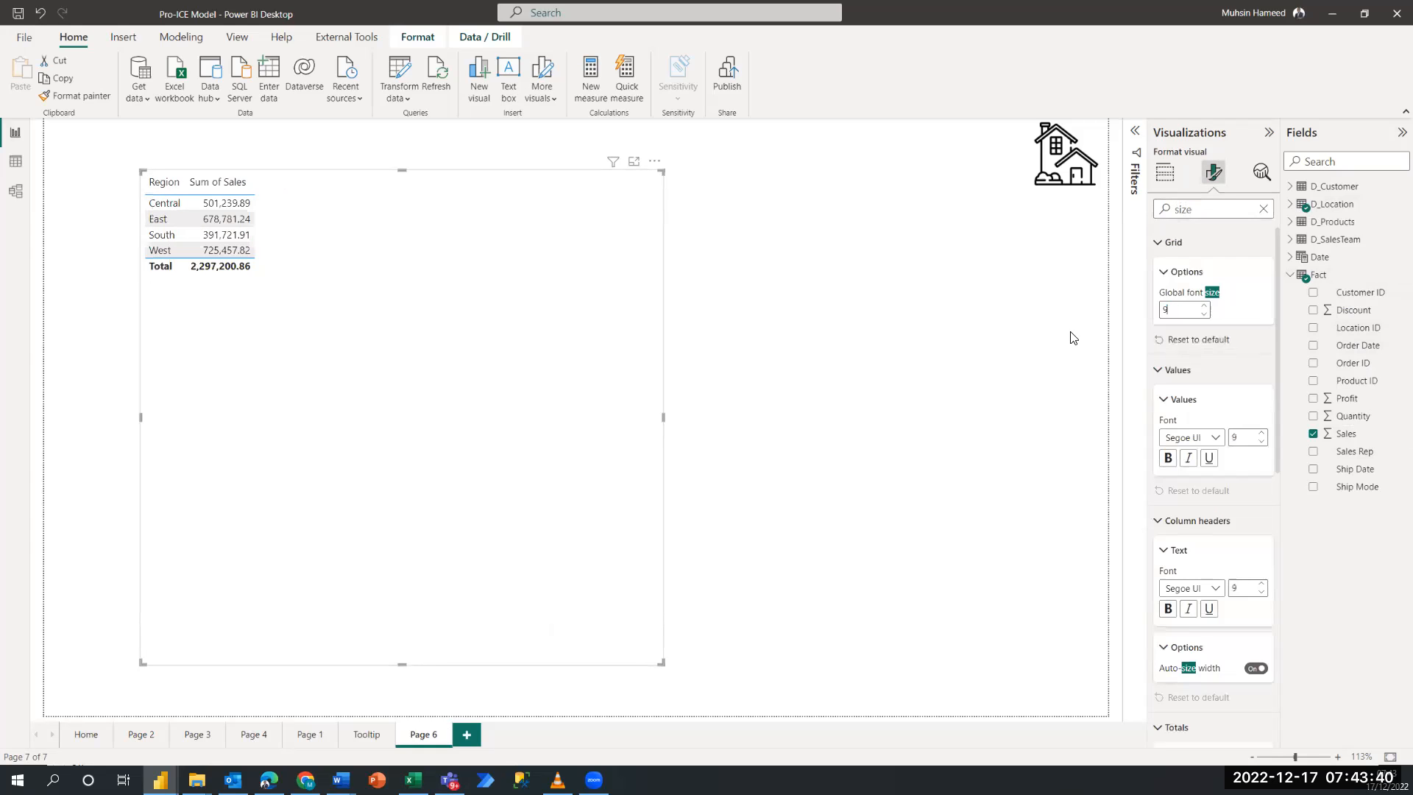
left_click(1072, 338)
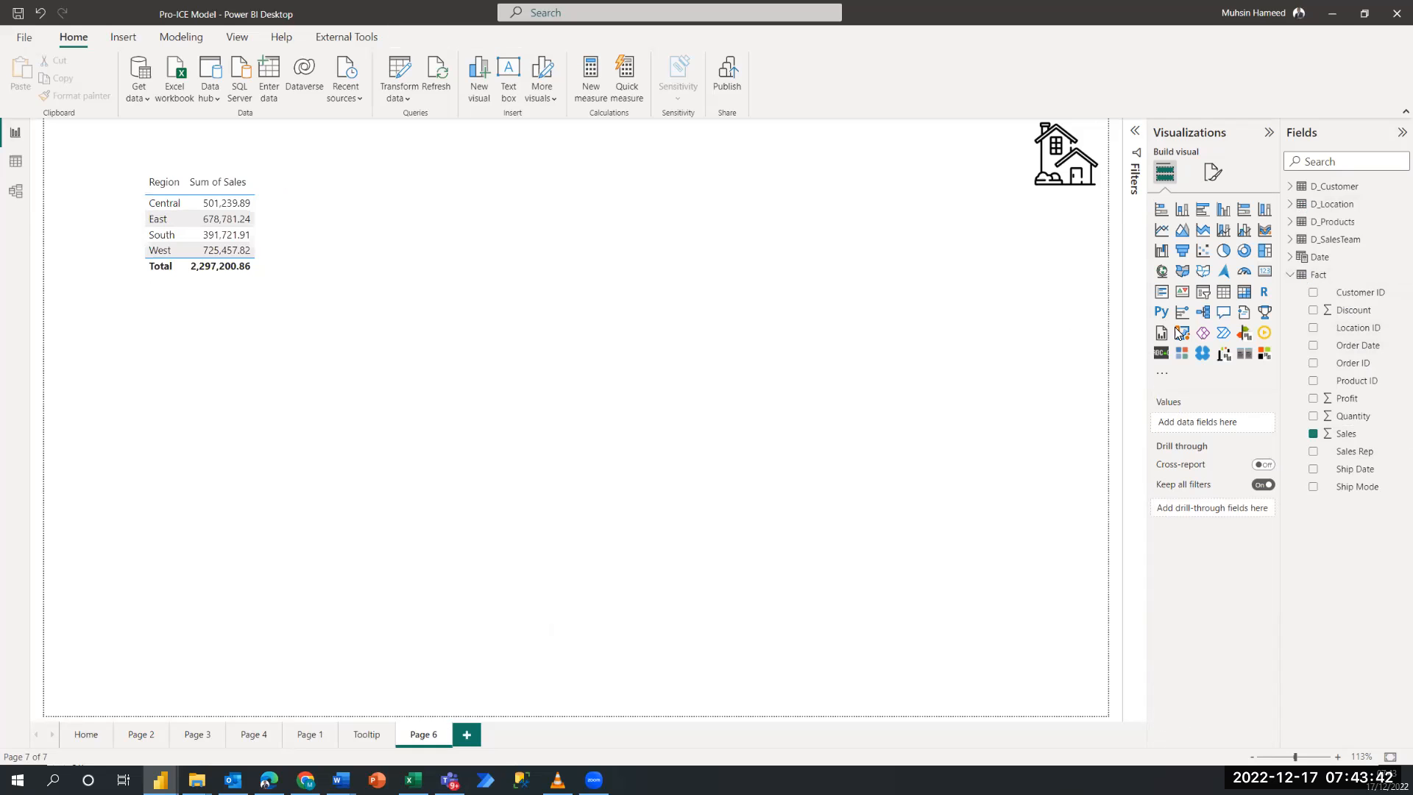
Examine the Region sales table's size-related format options and its grid settings.
left_click(1214, 173)
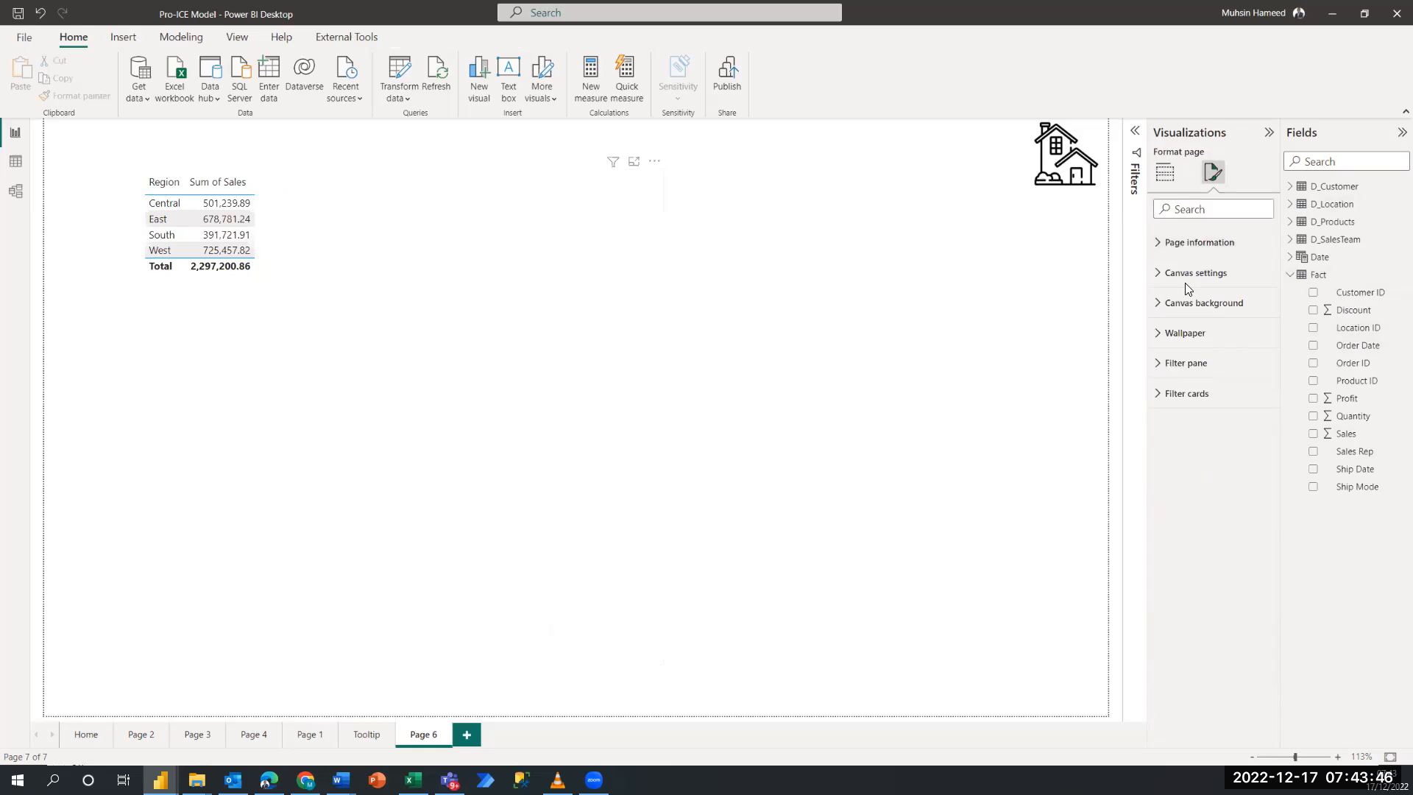
left_click(1219, 209)
type("size")
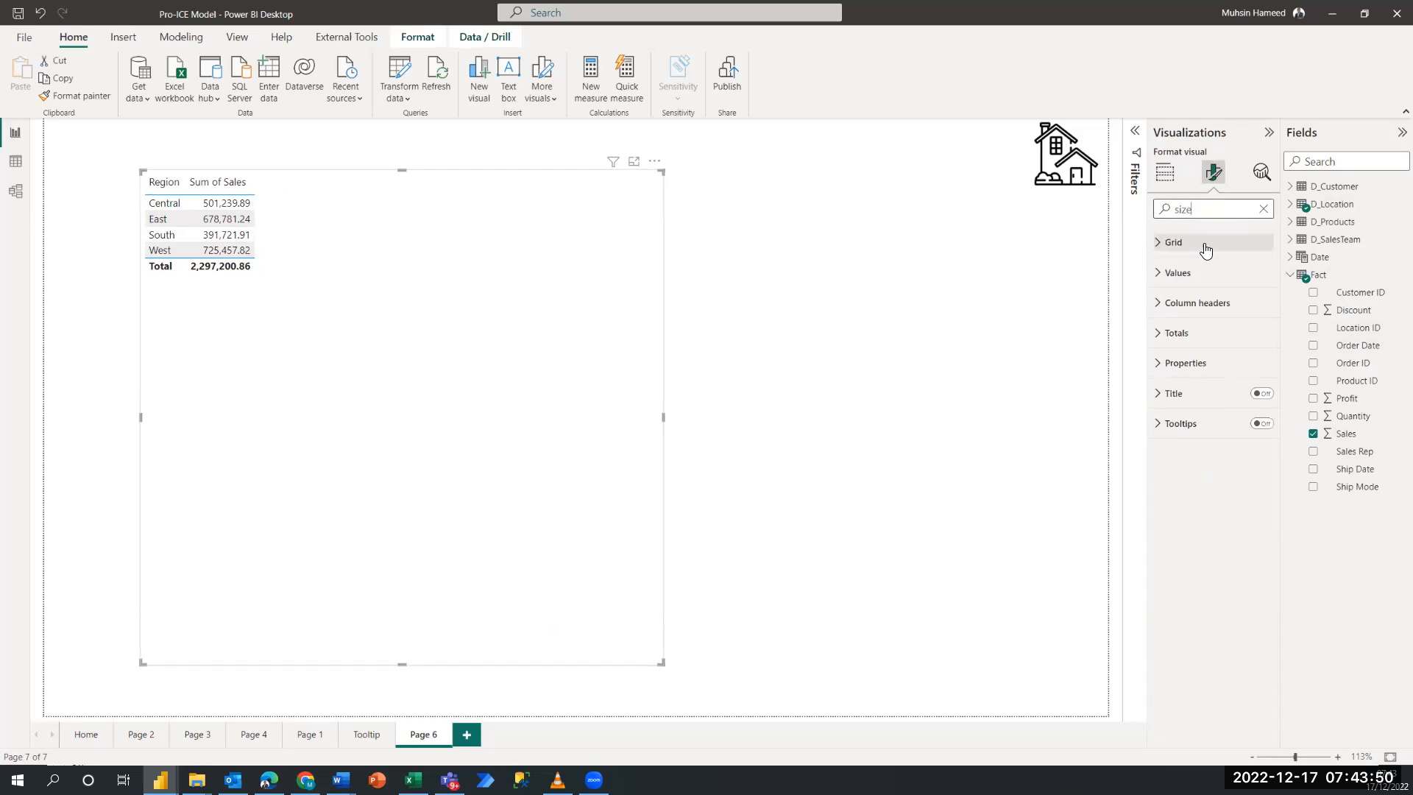
left_click(1204, 245)
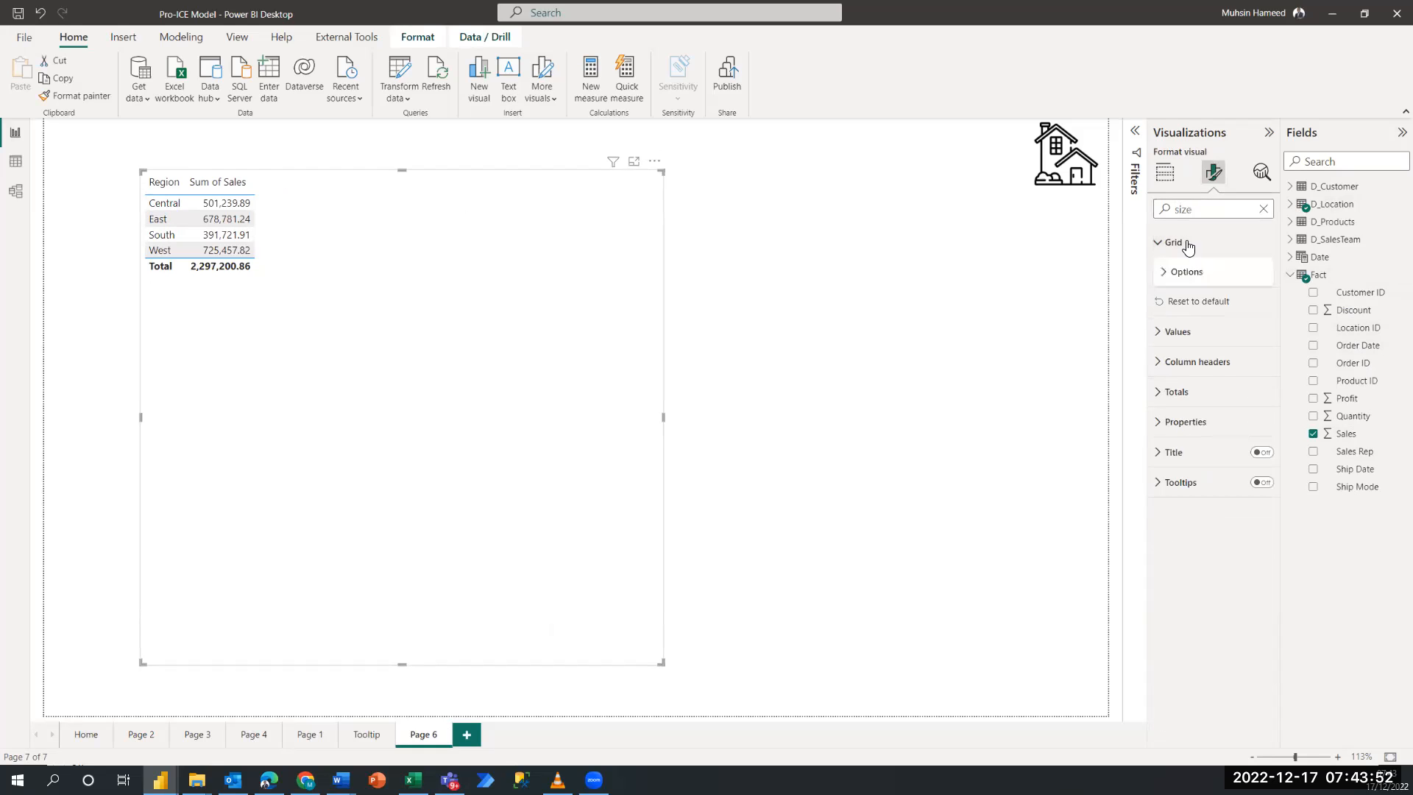
left_click(1189, 245)
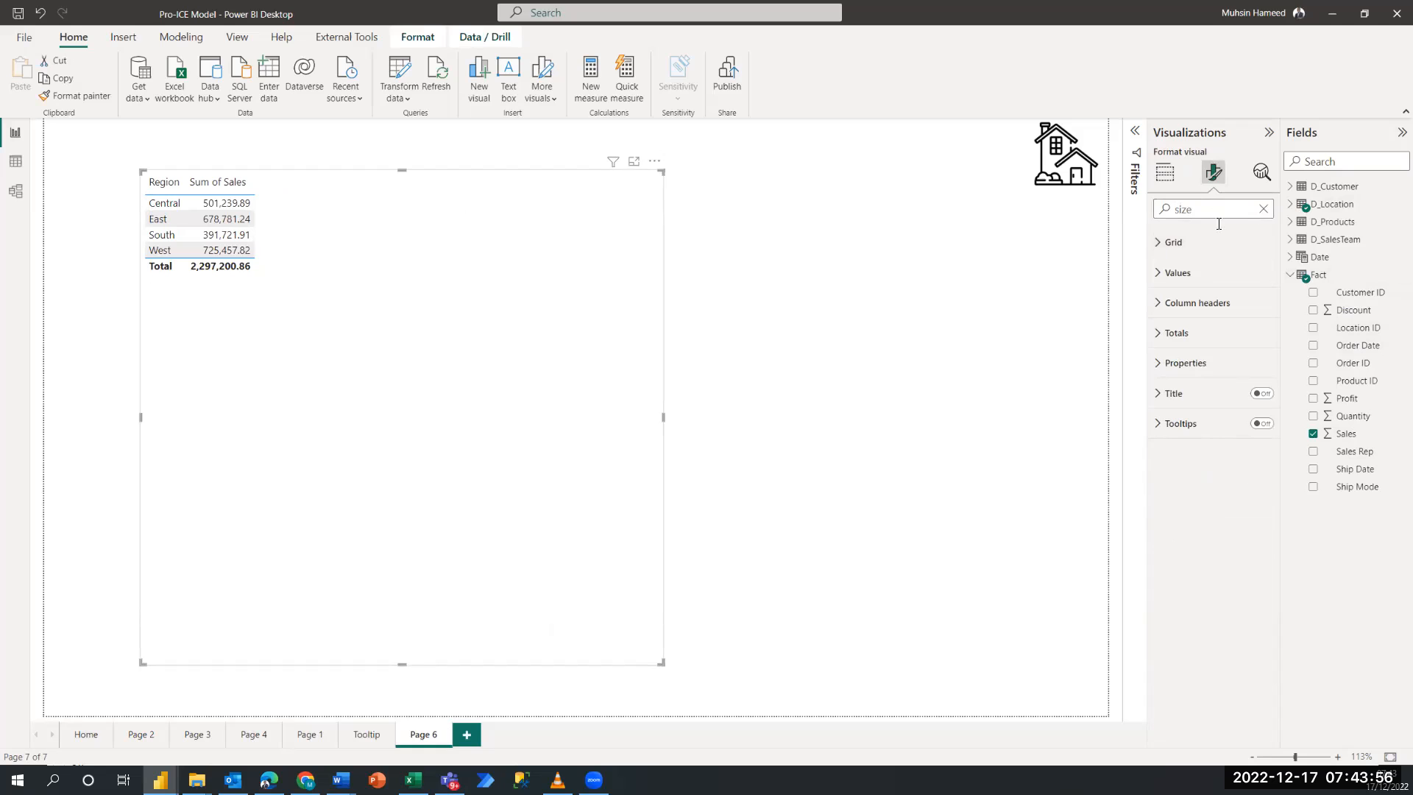
left_click(1165, 274)
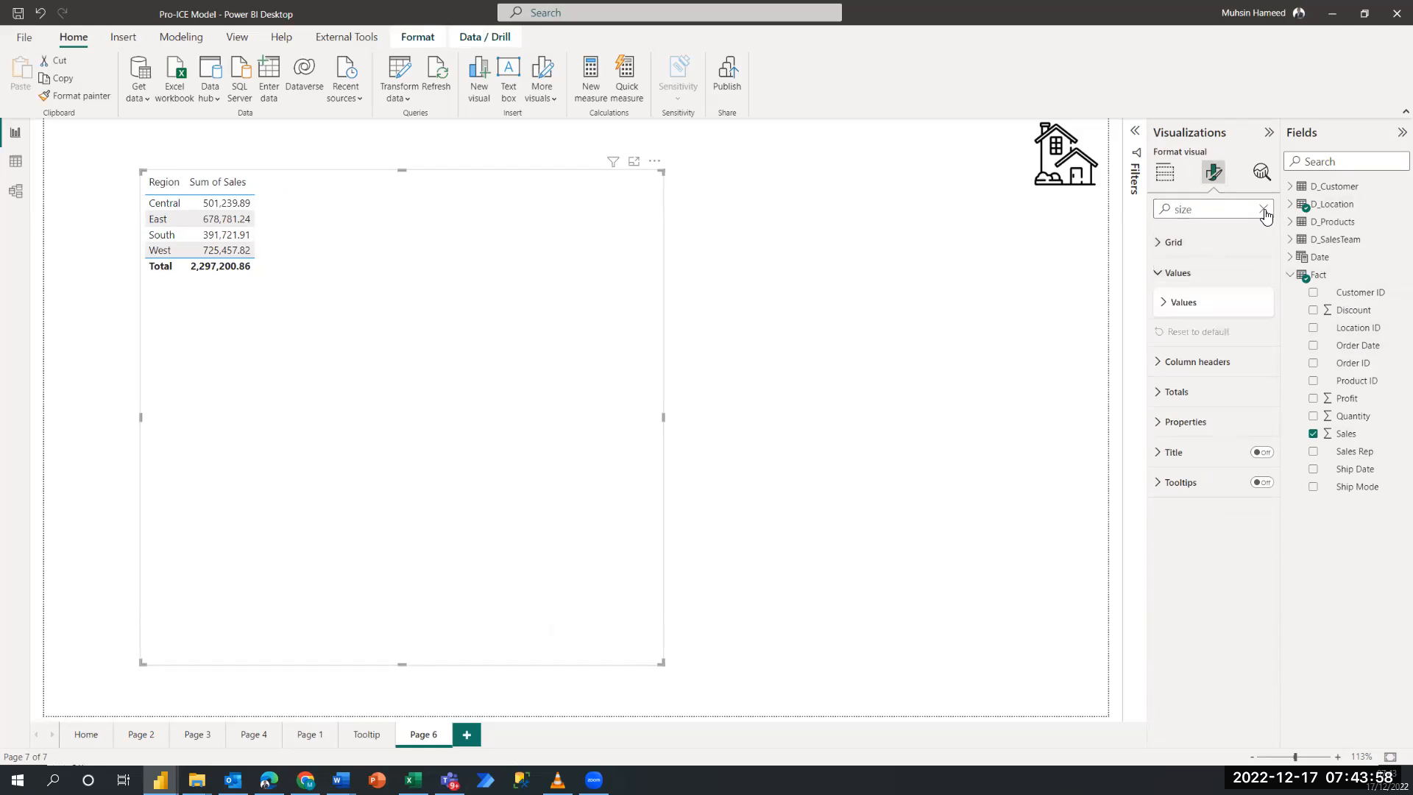
left_click(1265, 209)
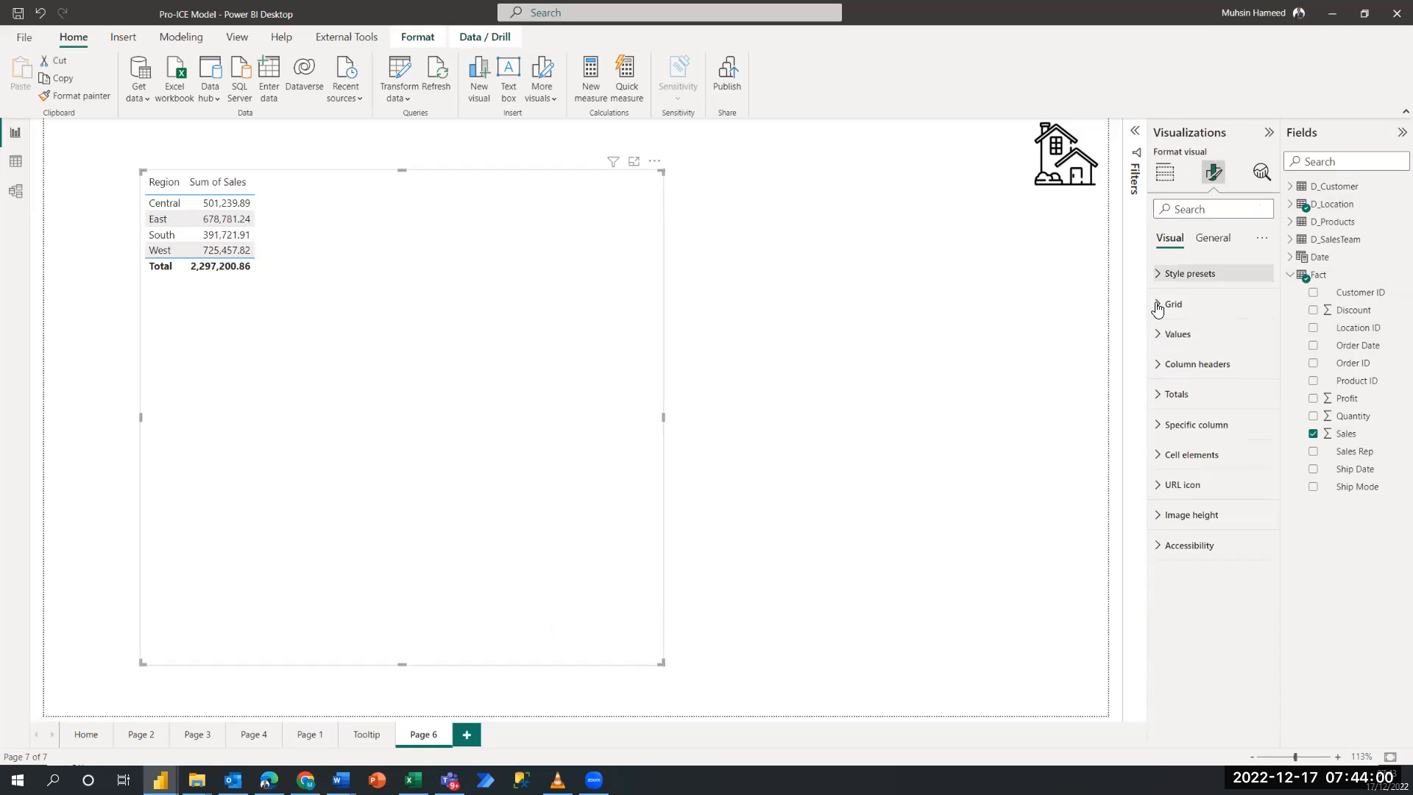
left_click(1184, 305)
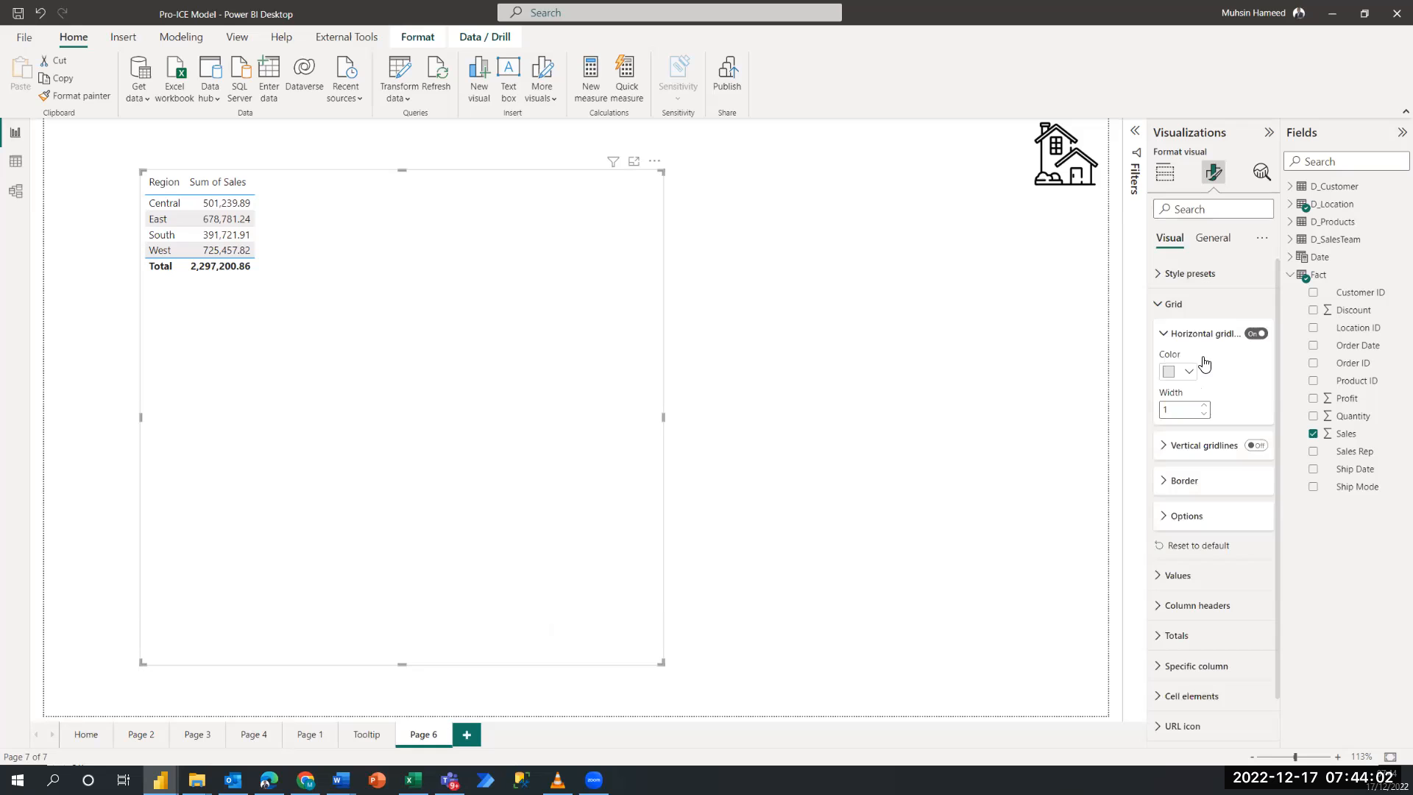
scroll(1200, 410, "down", 1)
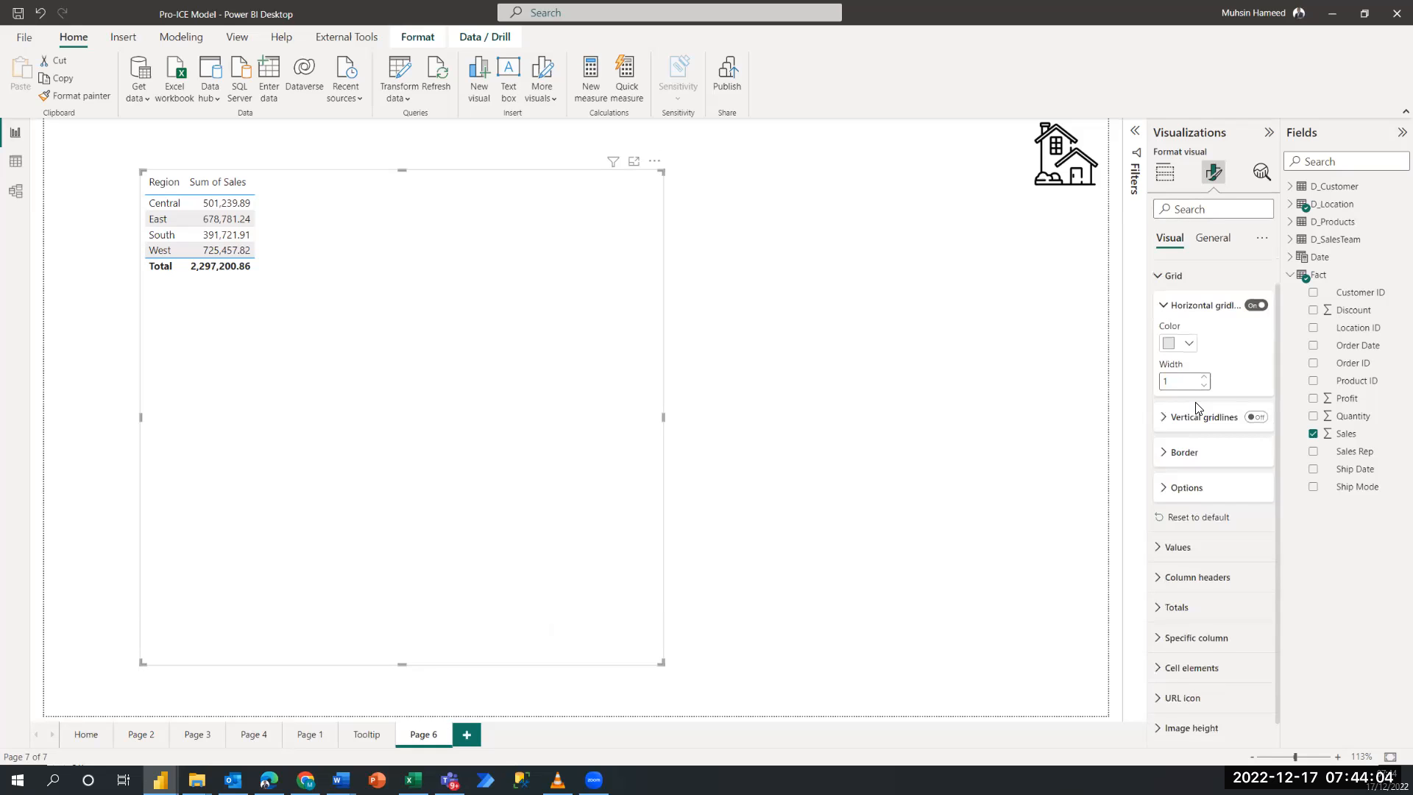
Find the table's size-related format options and set its global font size to 25.
left_click(1210, 211)
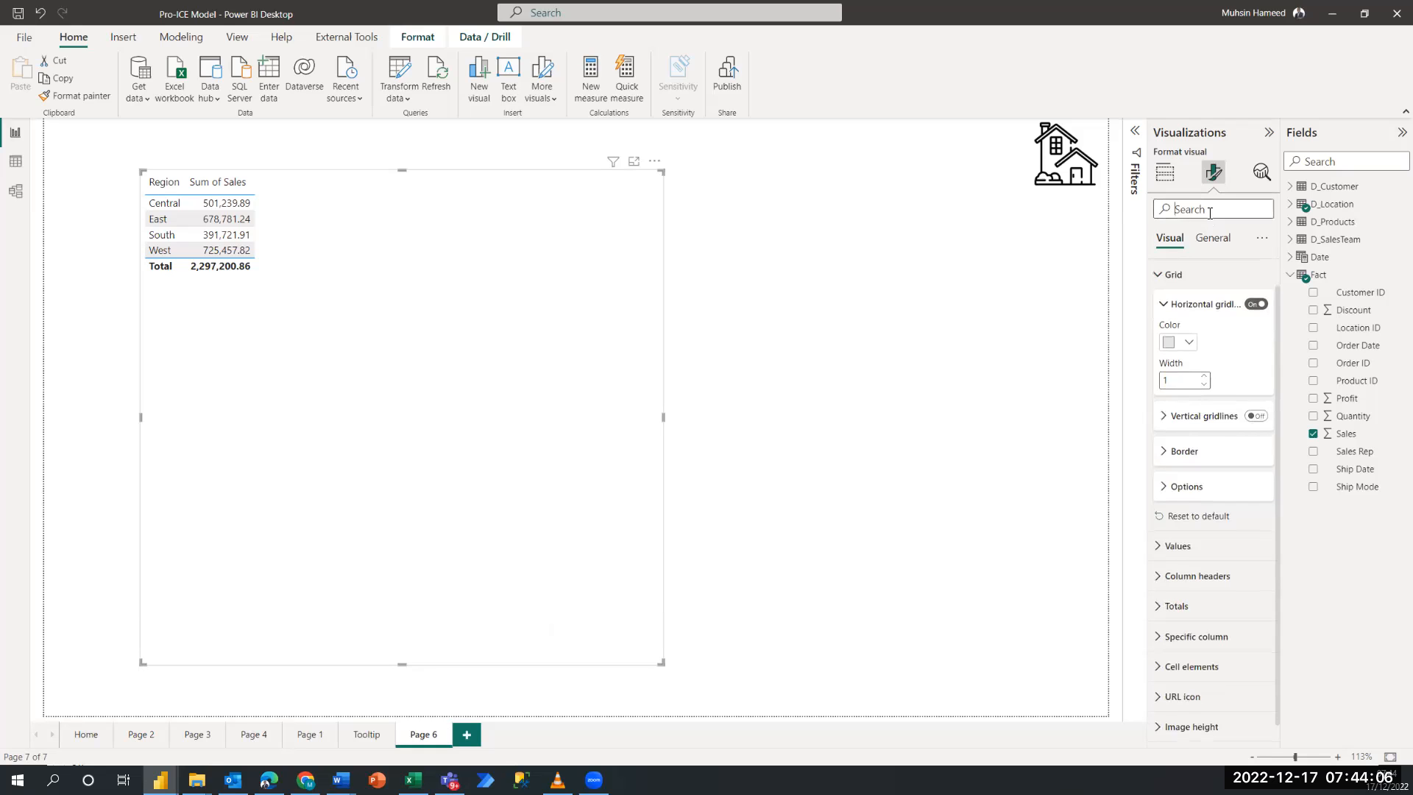
type("size")
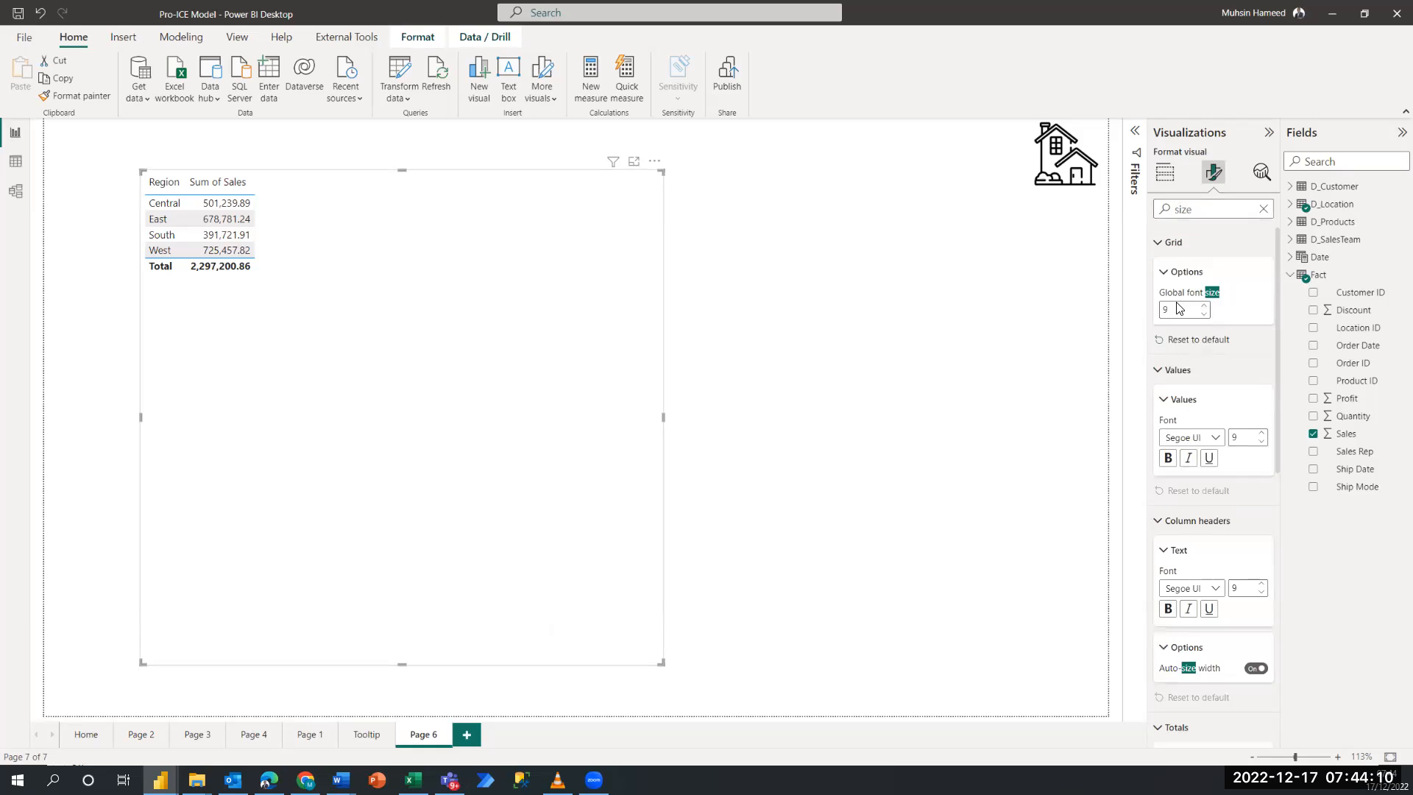
key("BackSpace")
type("25")
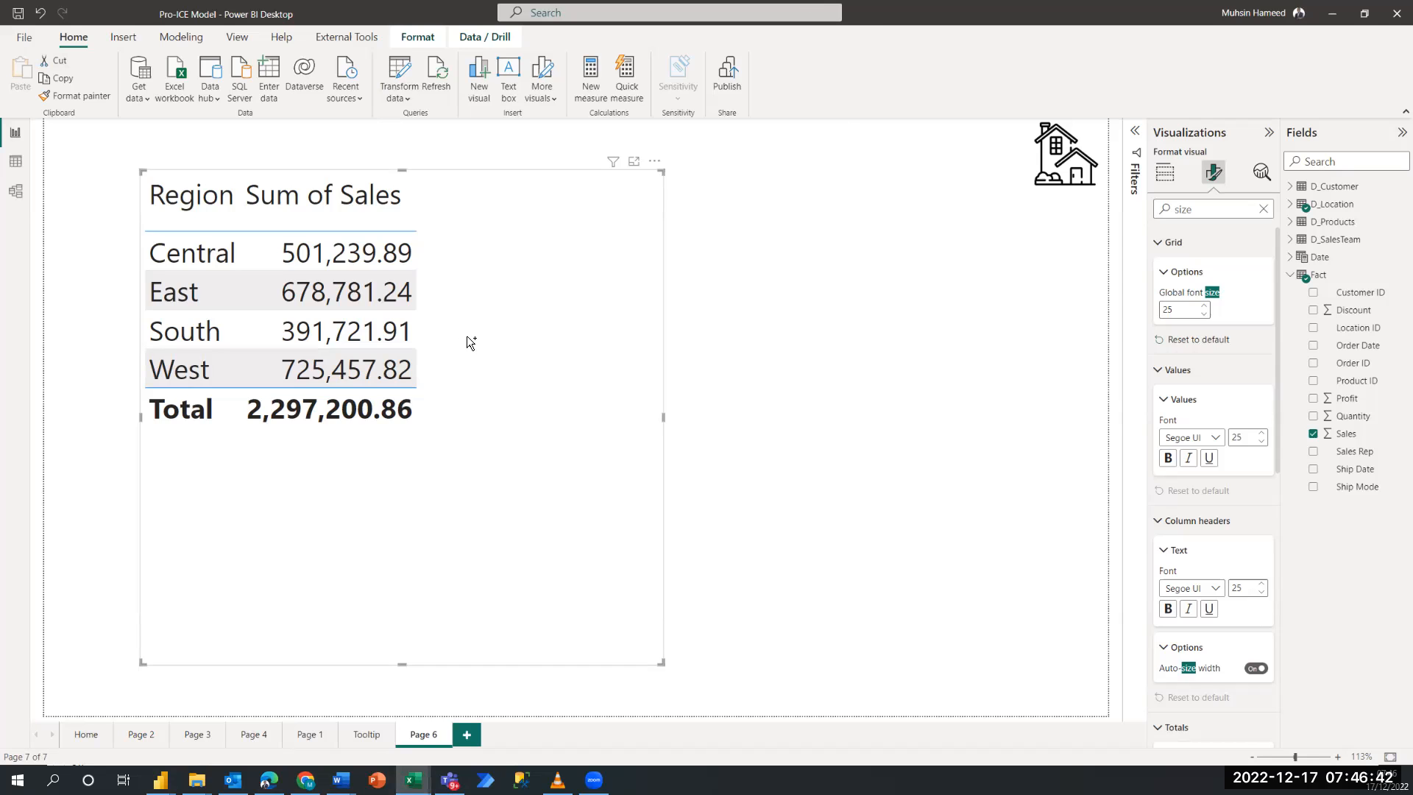
Switch to the blank Excel workbook and enter the headers Region in E7 and Revenue in F7.
key("alt+Tab")
left_click(392, 312)
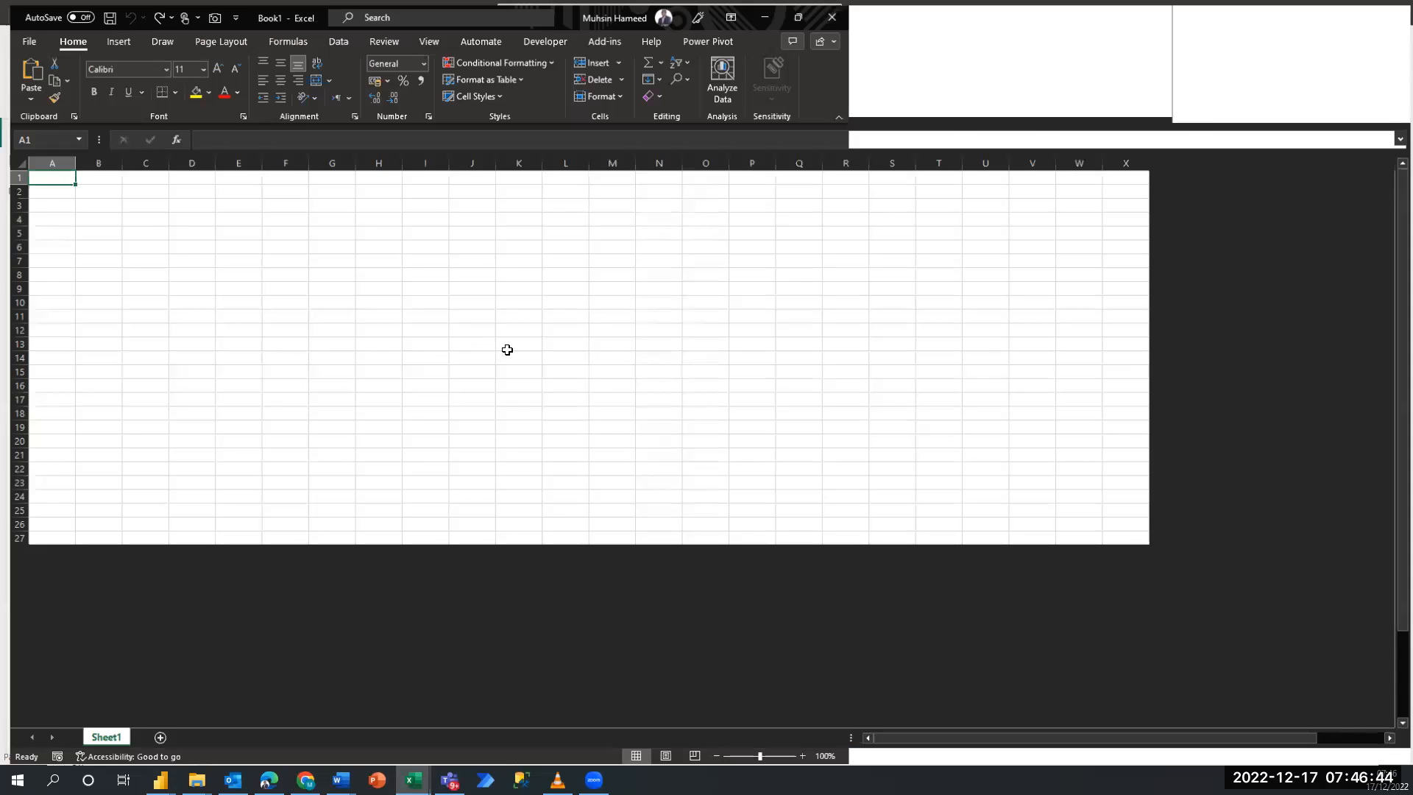
type("Region")
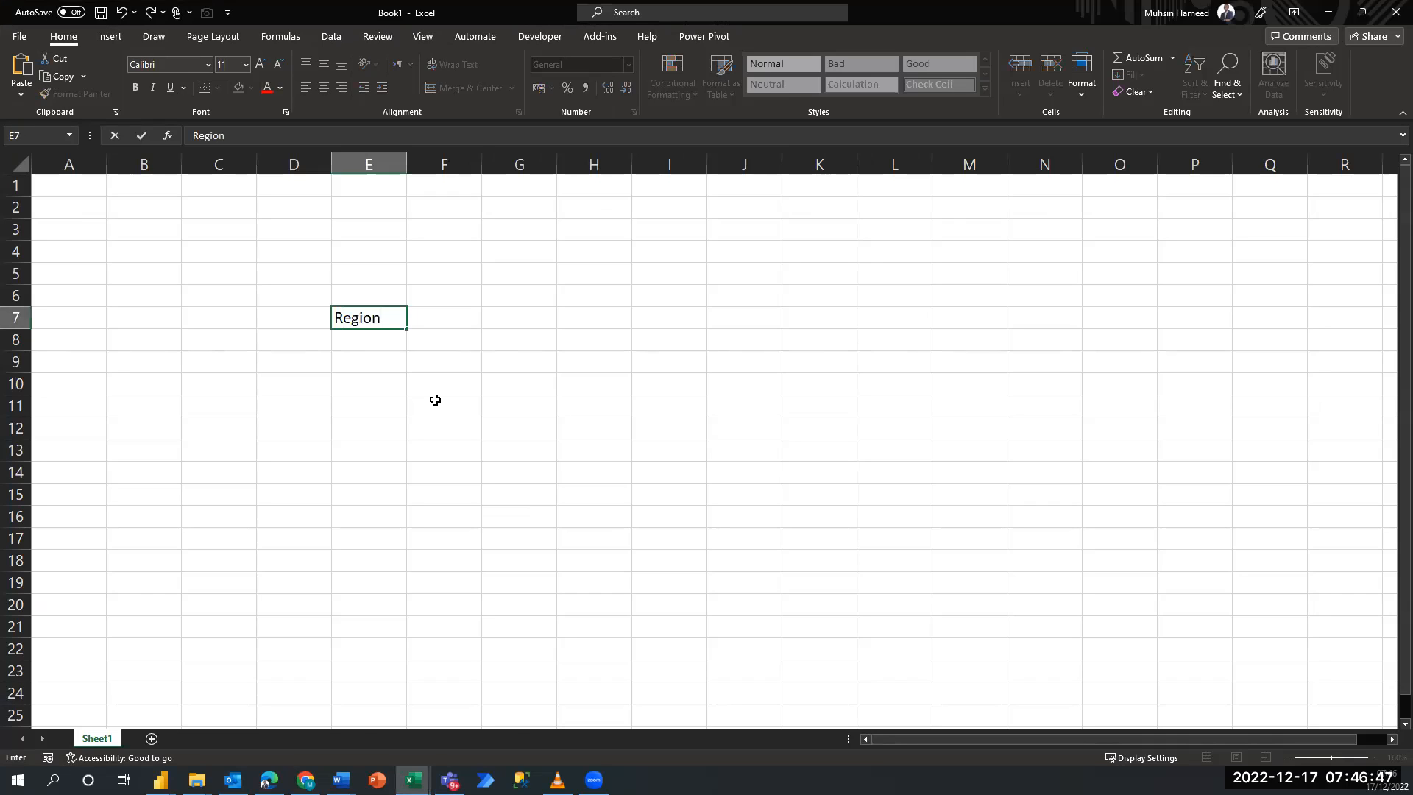
key("Tab")
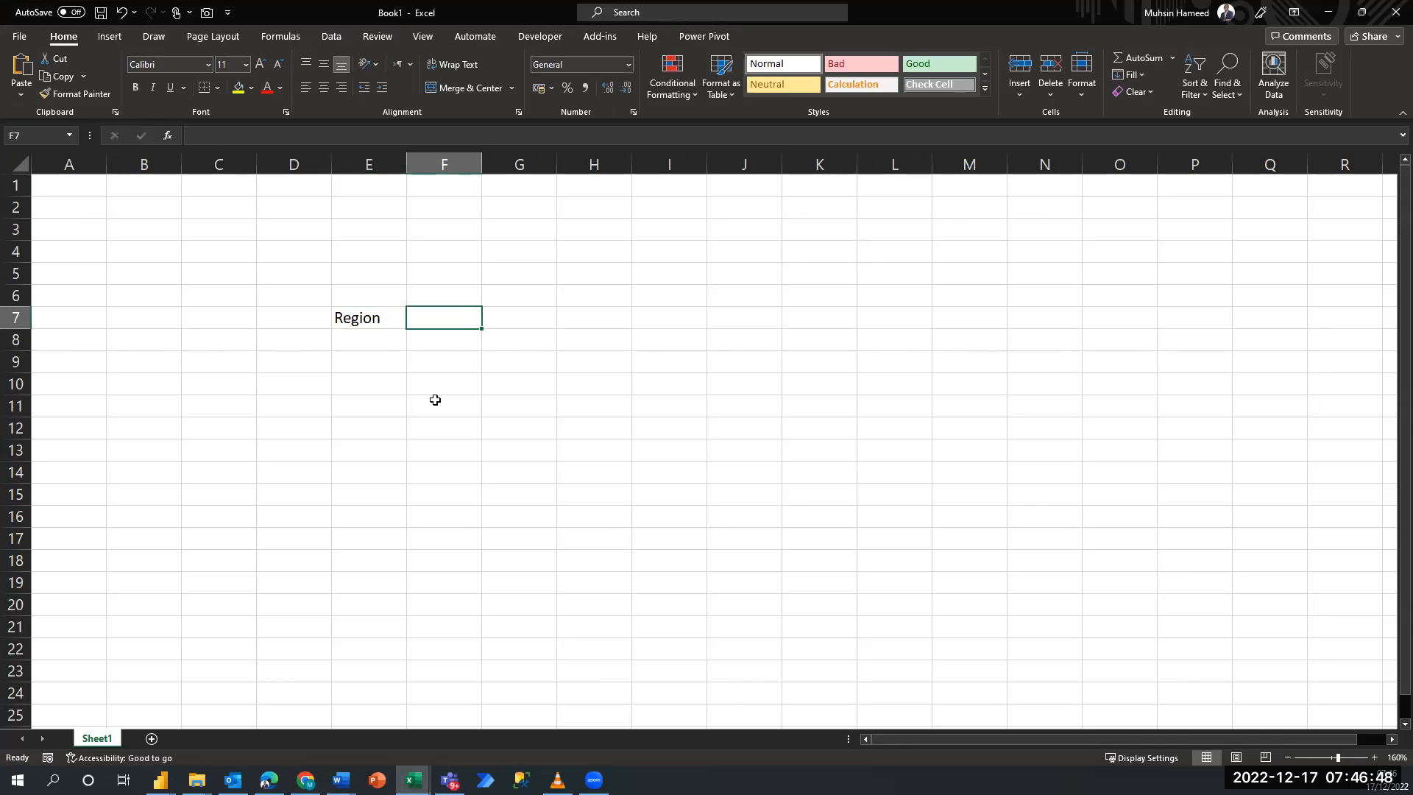
type("Revenue")
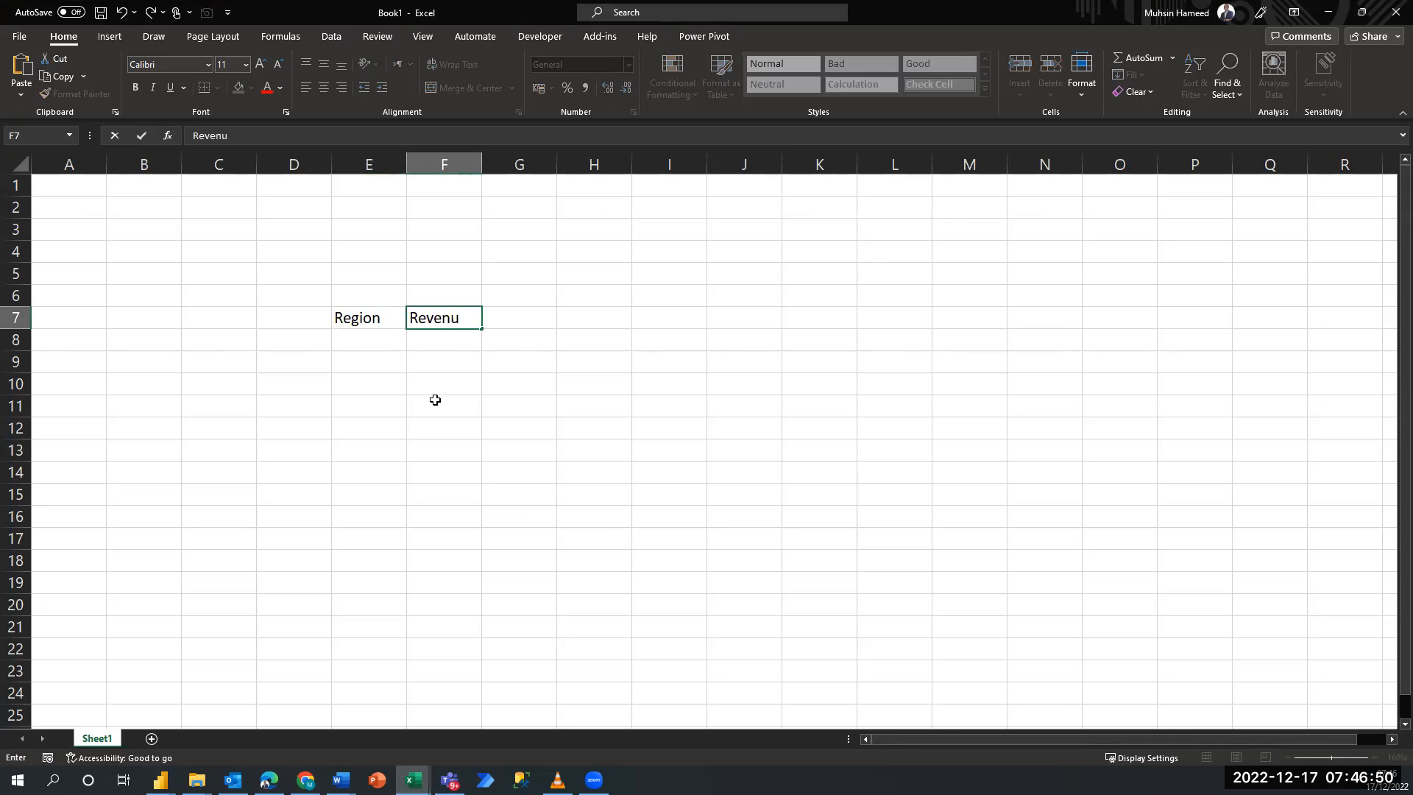
key("Return")
key("ctrl+n")
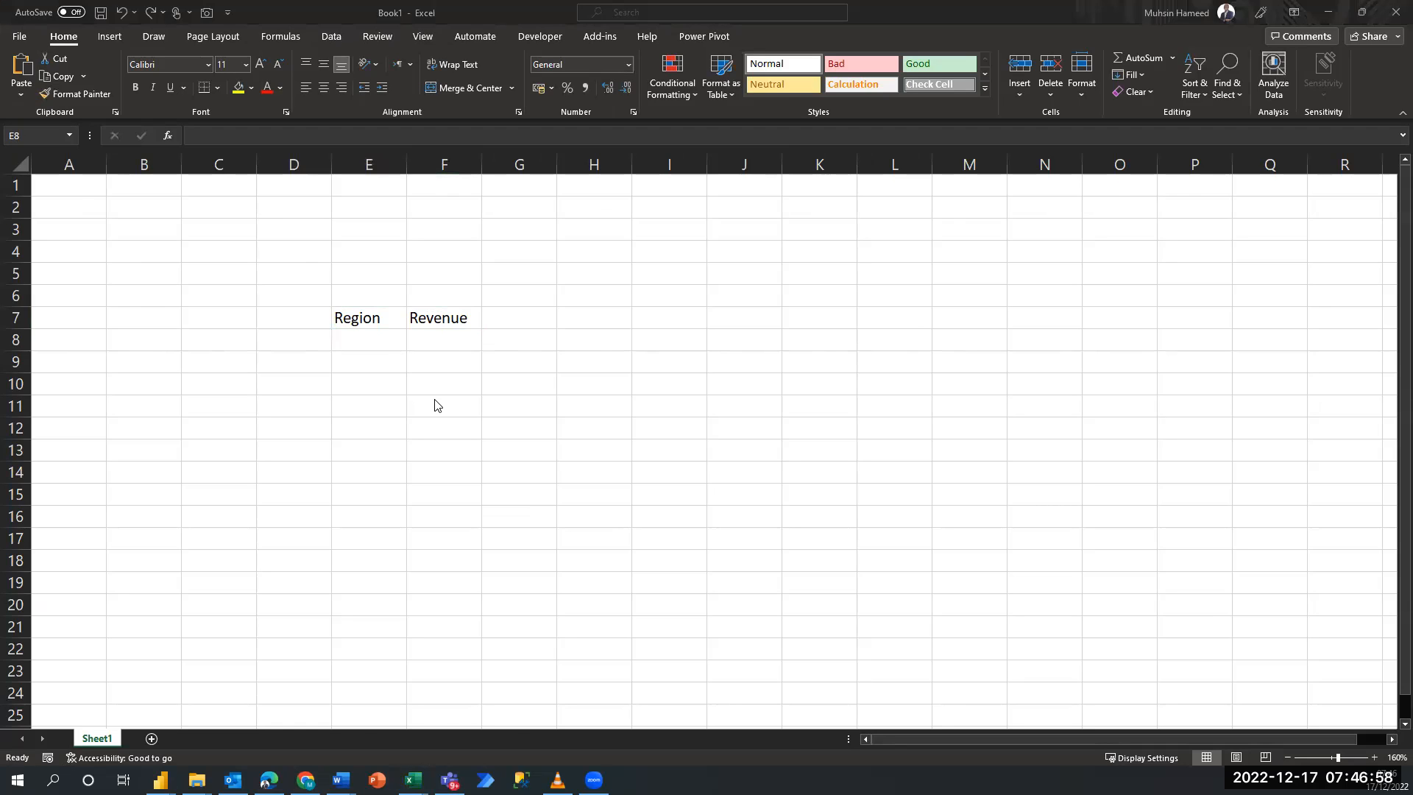
Check the region names in the Power BI table and list Central, East, South and West in E8:E11 in Excel.
key("alt+Tab")
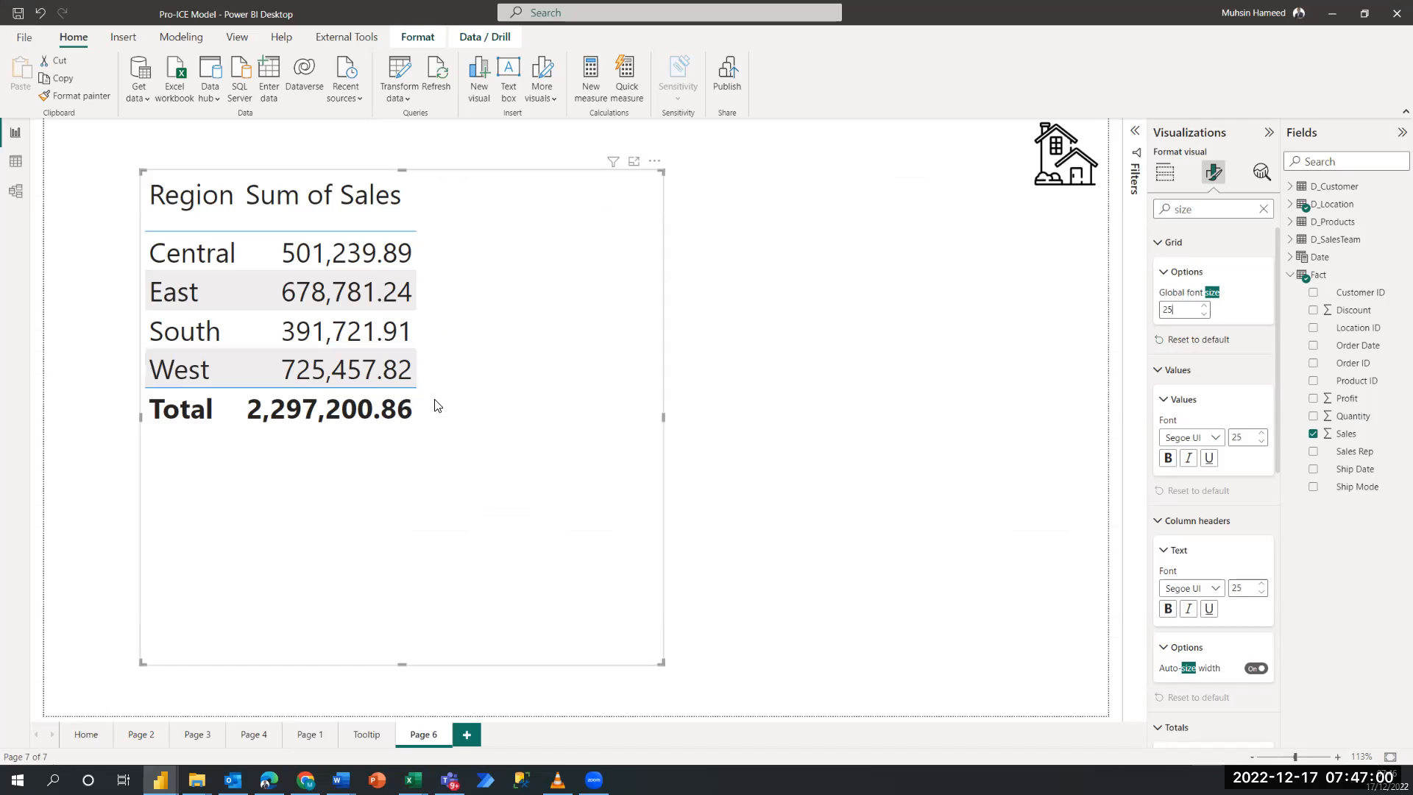
key("alt+Tab")
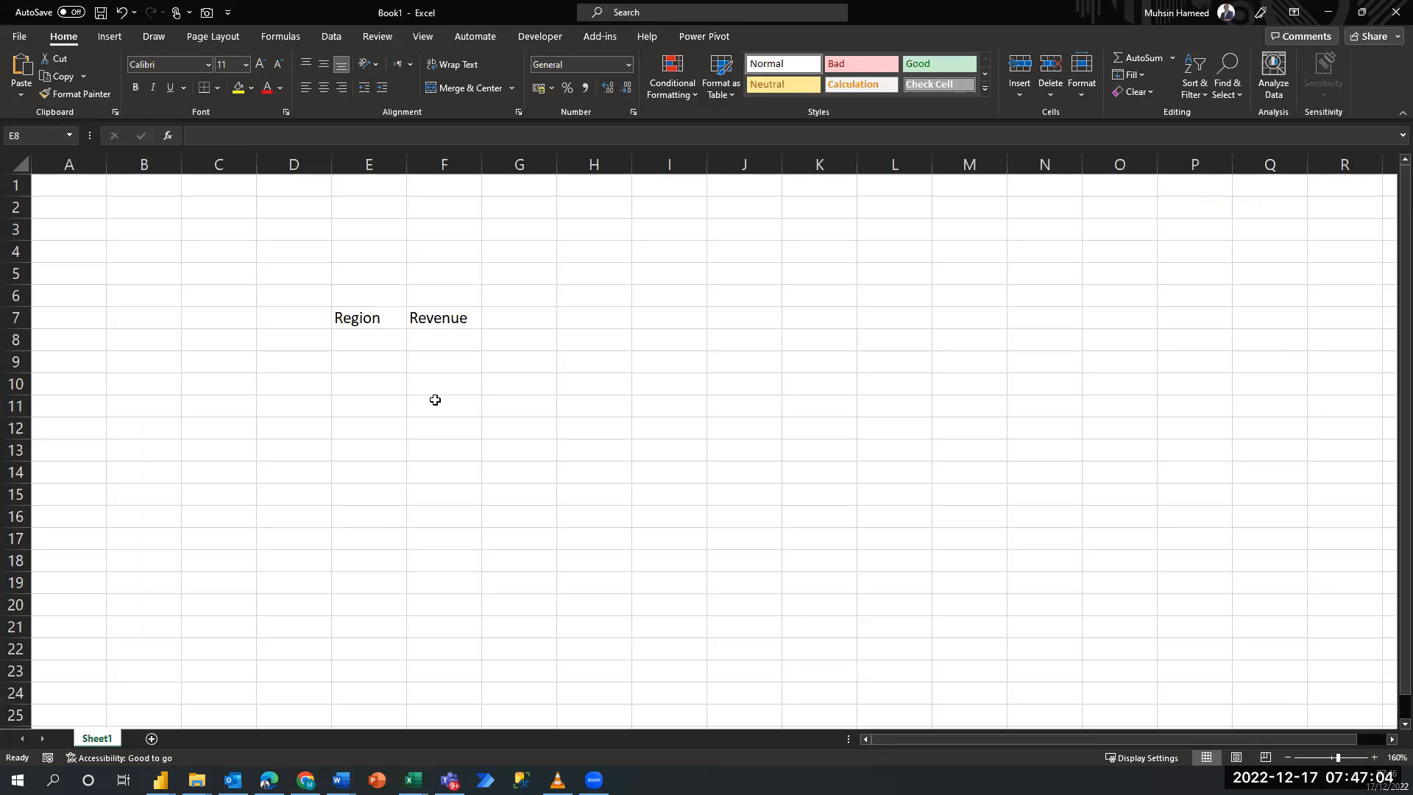
type("Central")
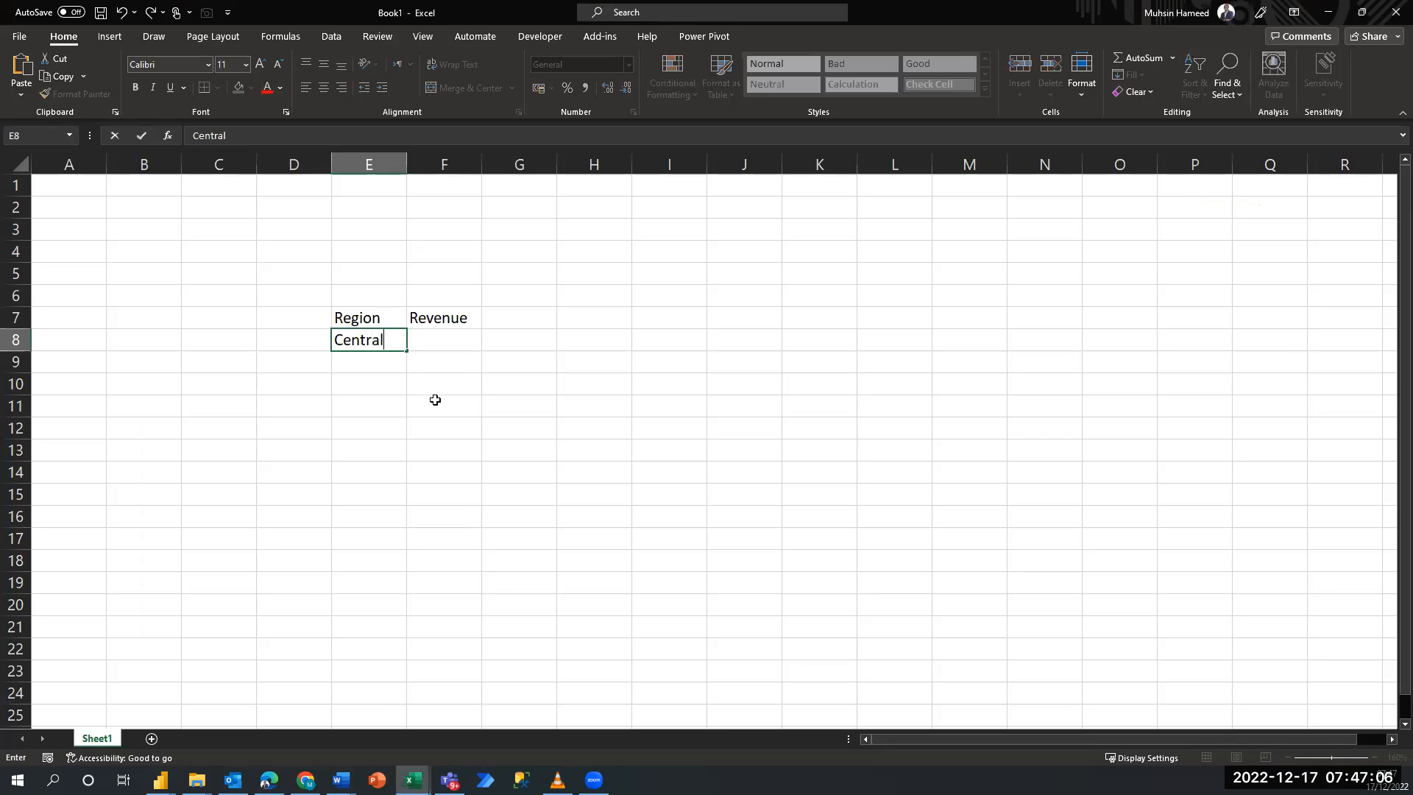
key("Return")
type("East")
key("Return")
type("S")
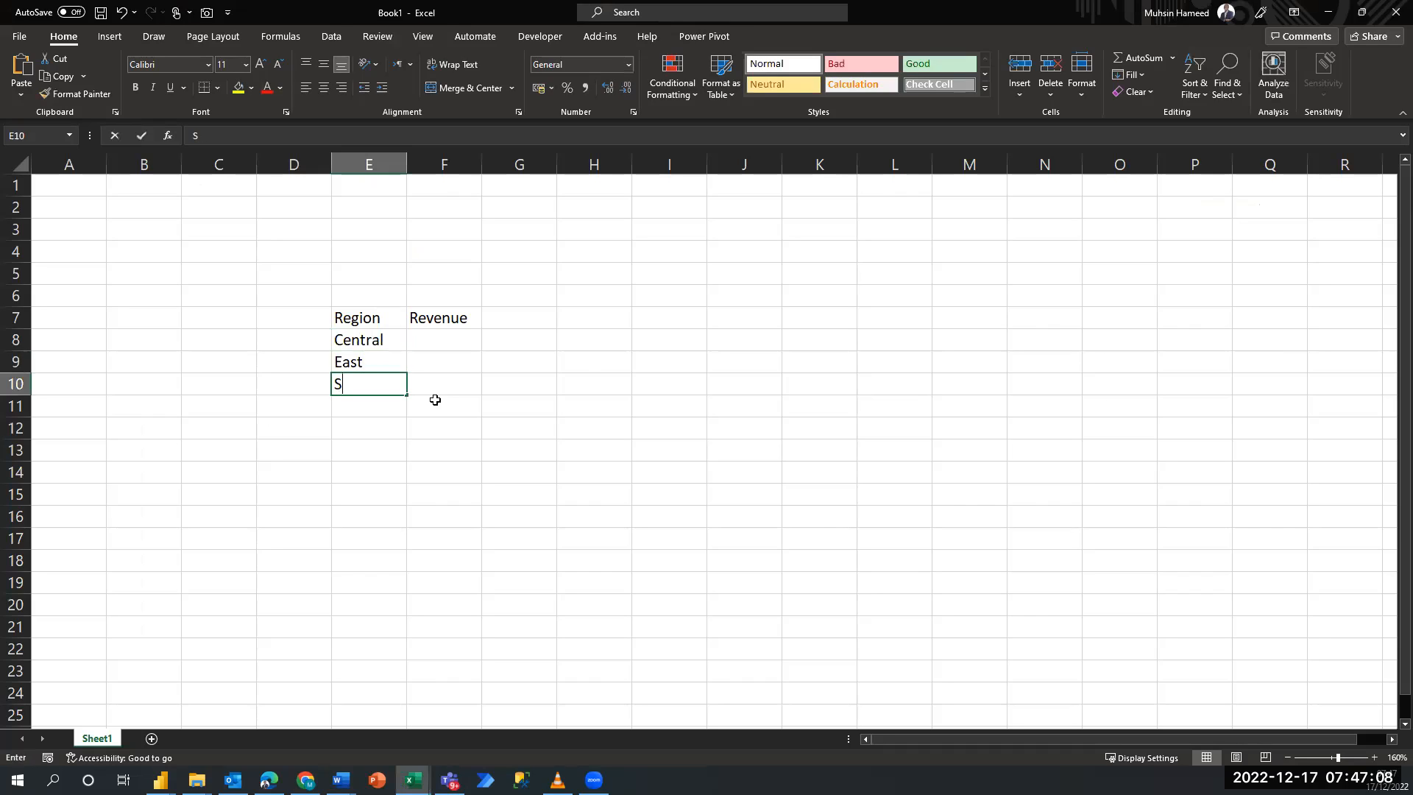
type("outh")
key("Return")
type("West")
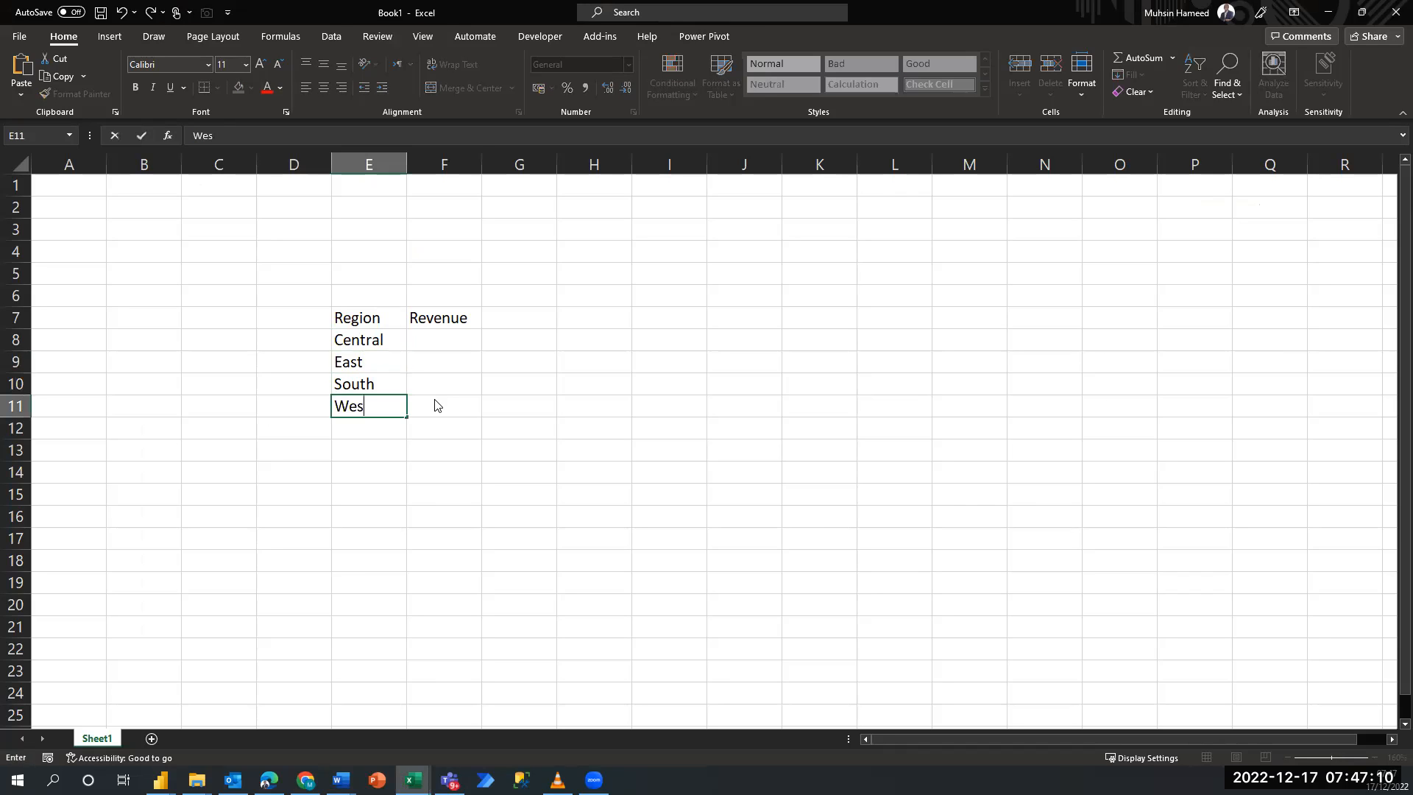
Check the sales figures in Power BI and enter revenue of 501 for Central and 678 for East in Excel.
left_click(438, 405)
key("Up")
key("Up")
key("alt+Tab")
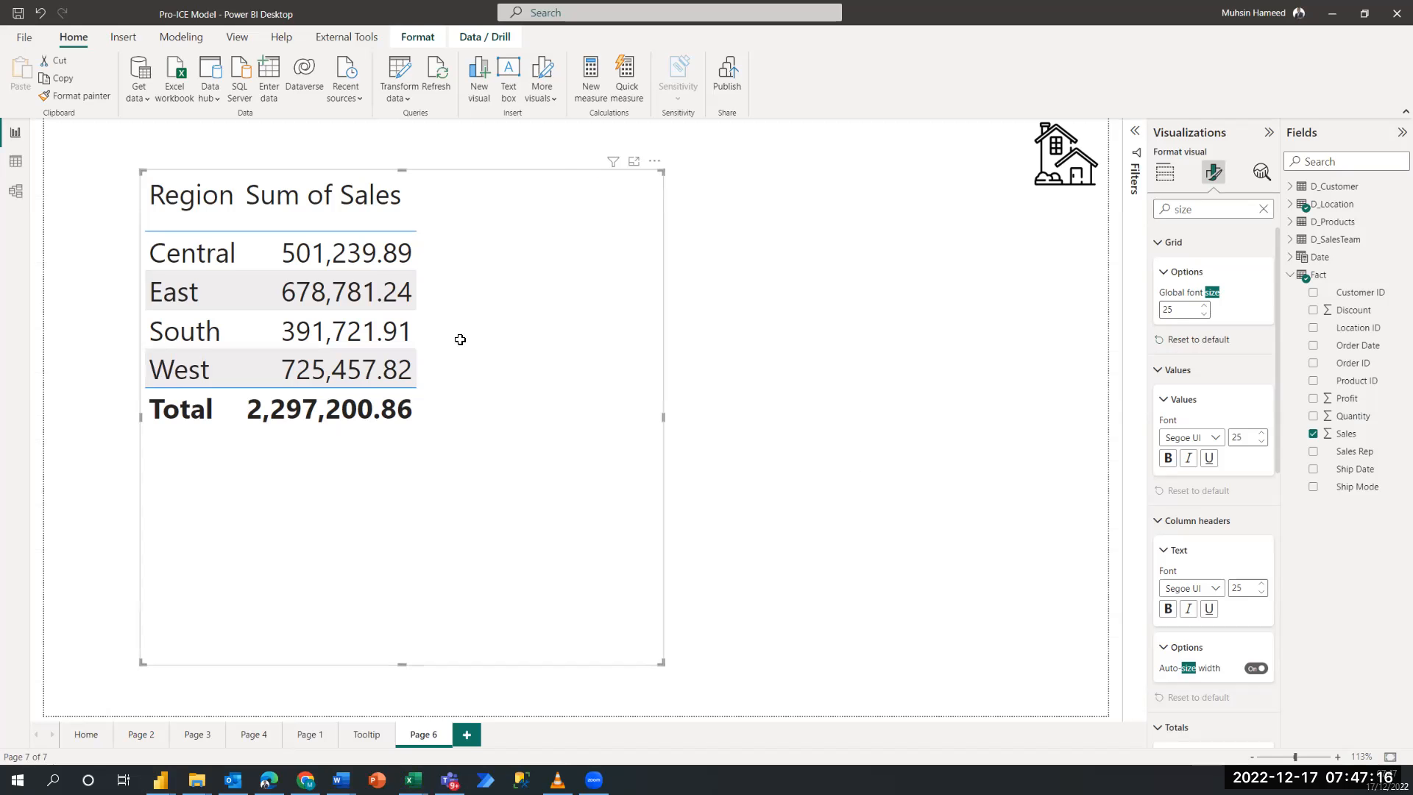
key("alt+Tab")
left_click(460, 339)
type("501")
key("Return")
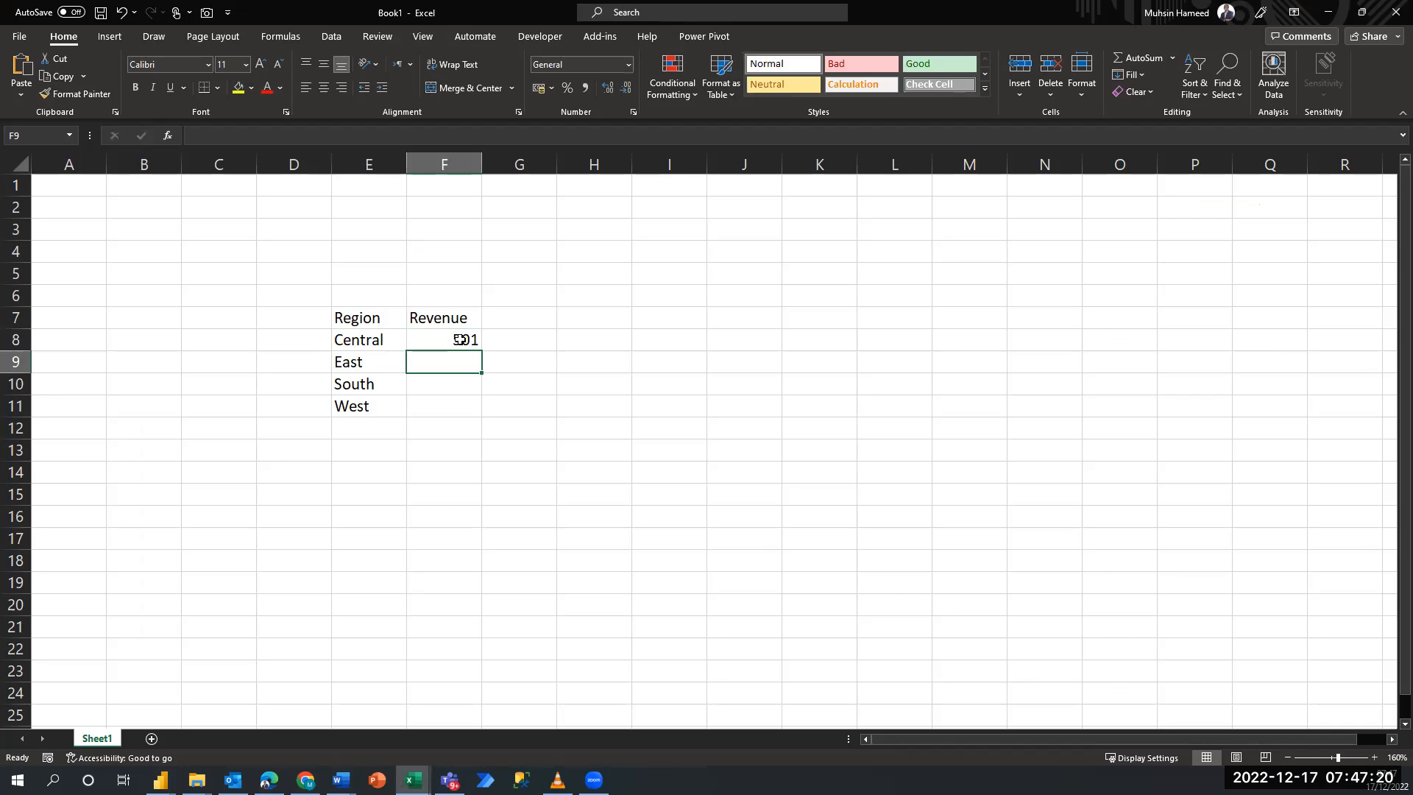
type("678")
key("Return")
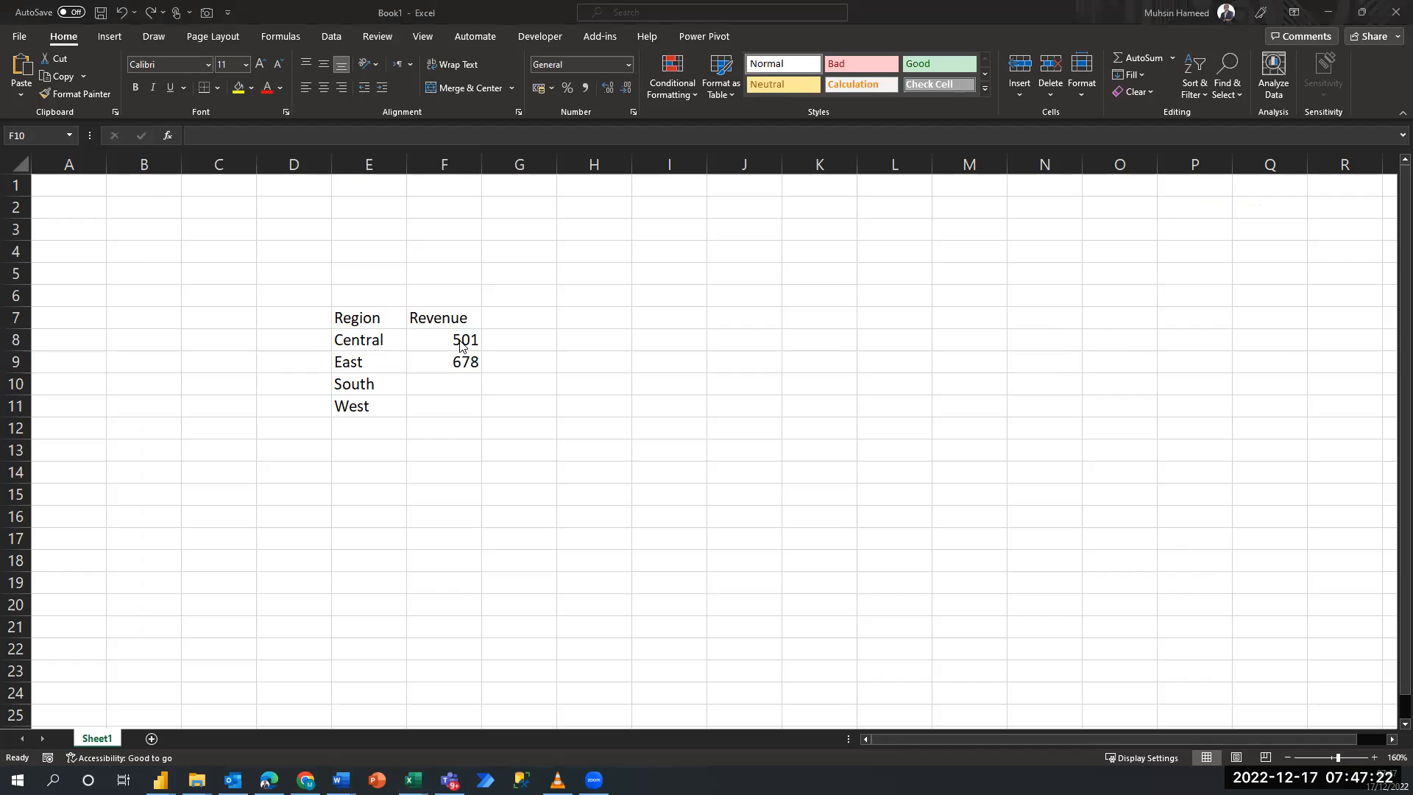
Check the remaining sales figures in Power BI and enter revenue of 391 for South and 725 for West in Excel.
key("alt+Tab")
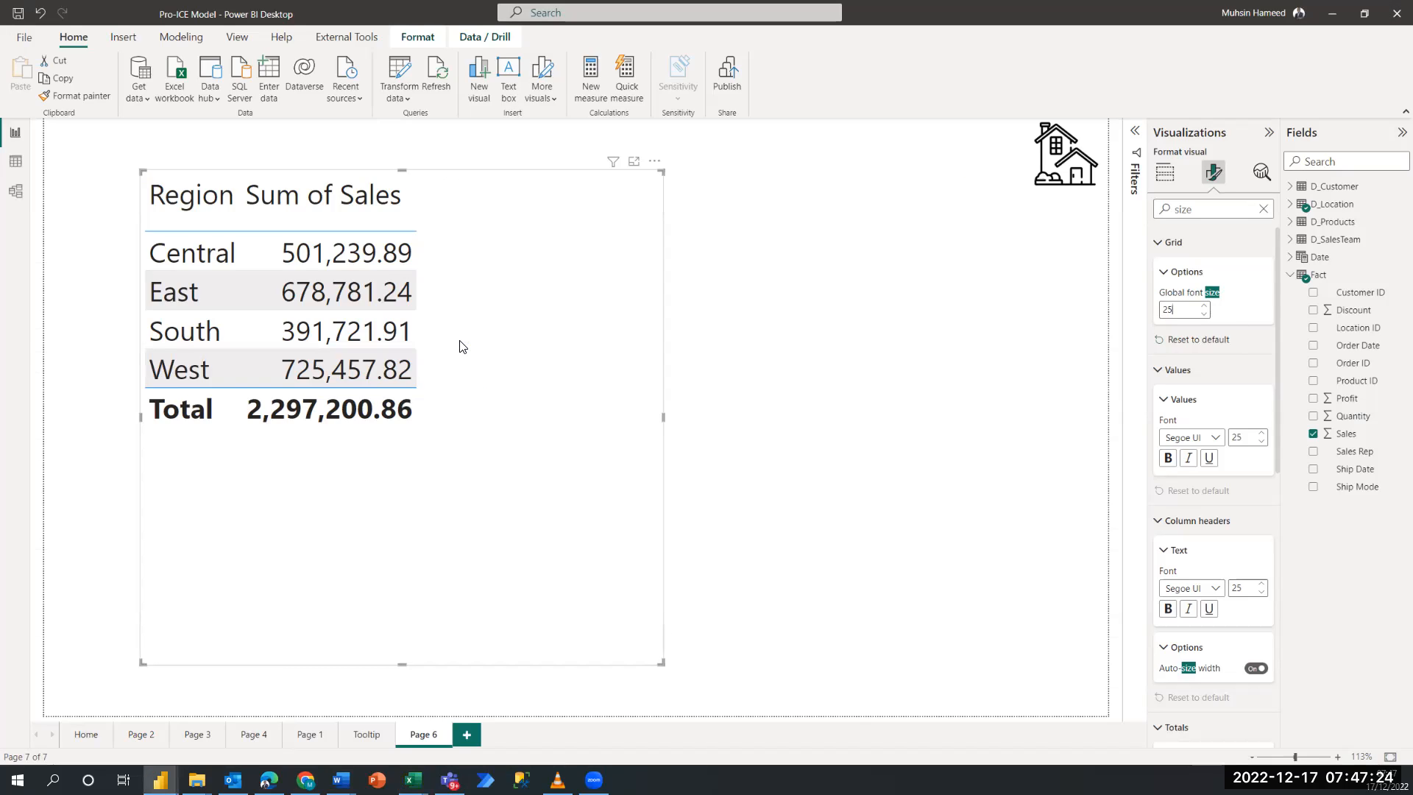
key("alt+Tab")
type("391")
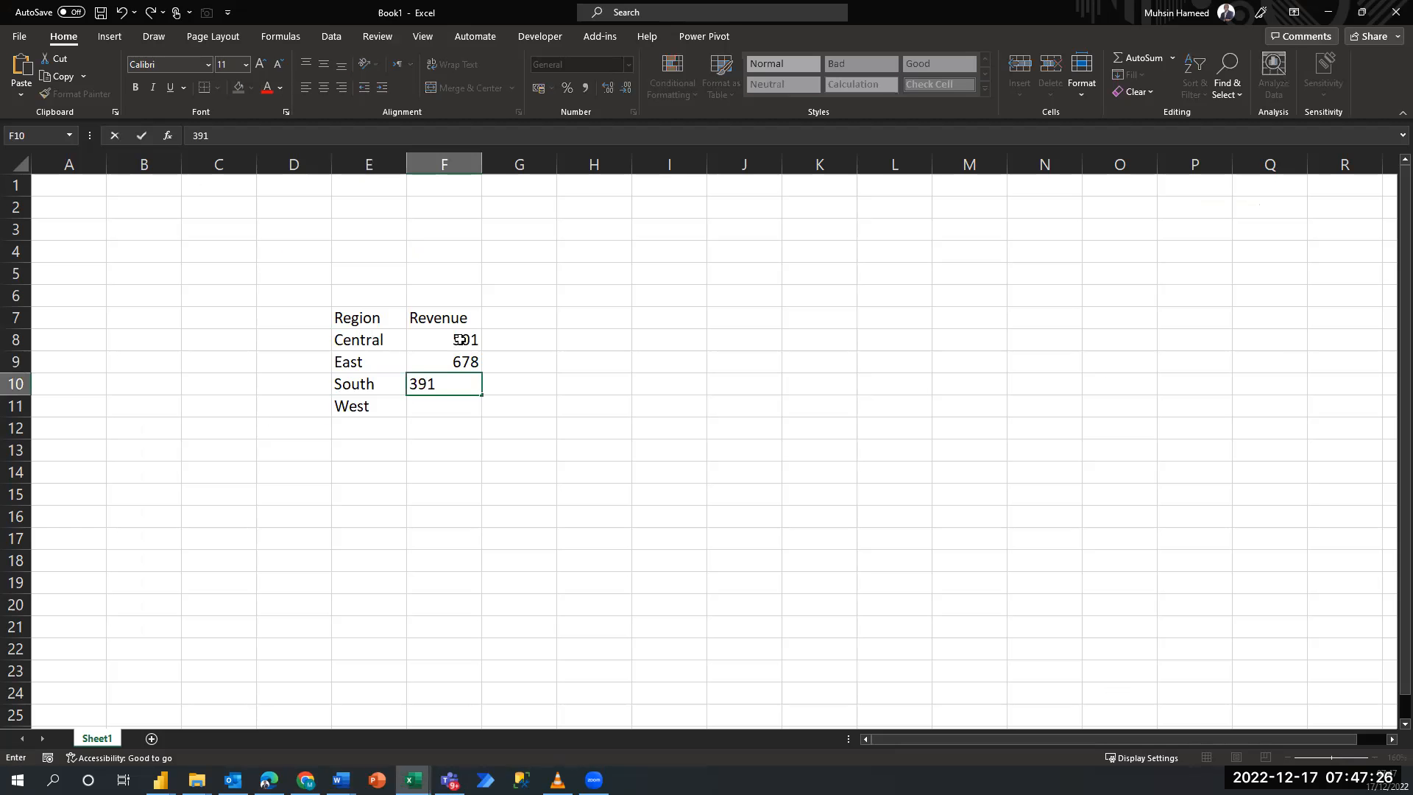
key("Return")
type("725")
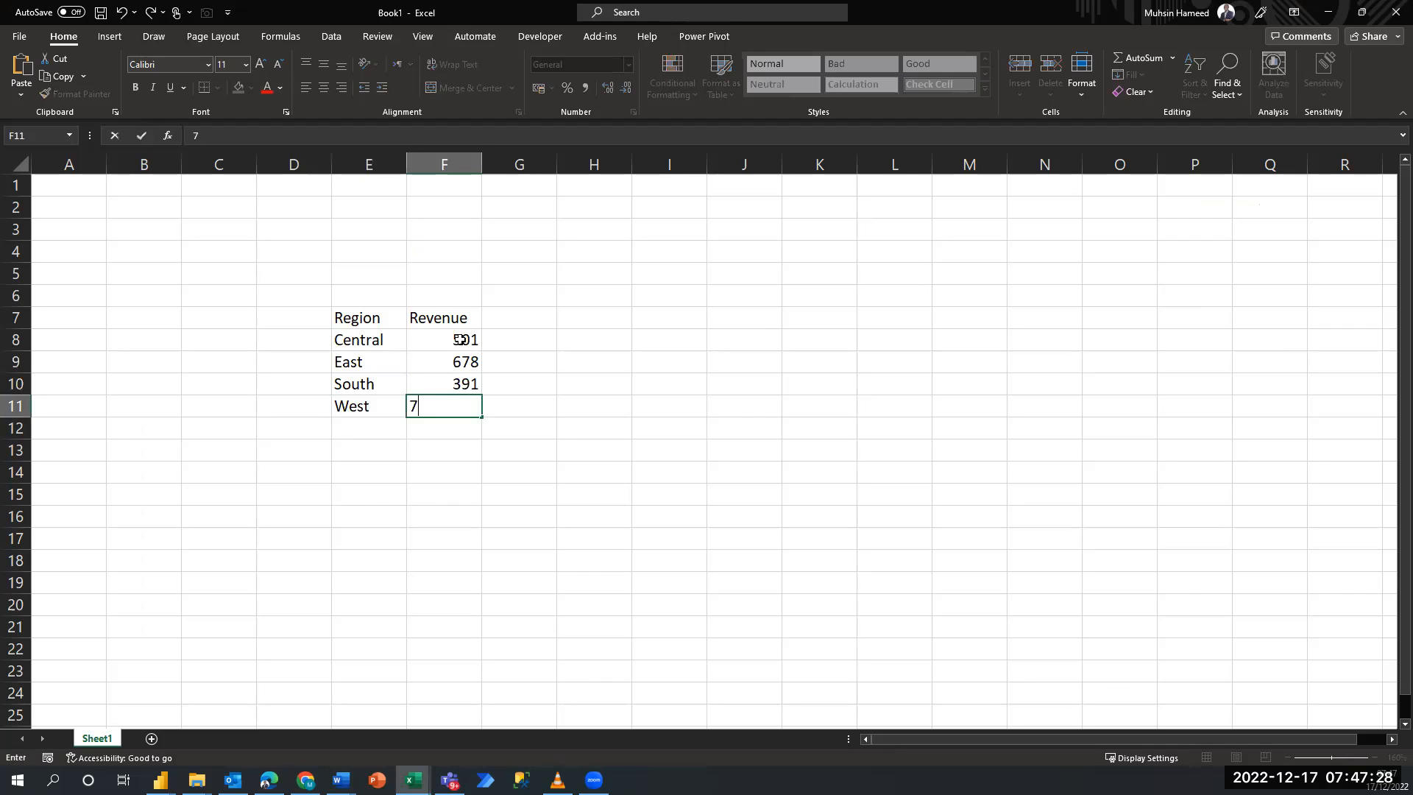
key("Return")
Enter the label Benchmark in G5 and the value 500 in H5, above the revenue table.
key("Up")
key("Up")
key("Up")
key("Up")
key("Up")
key("Up")
key("Up")
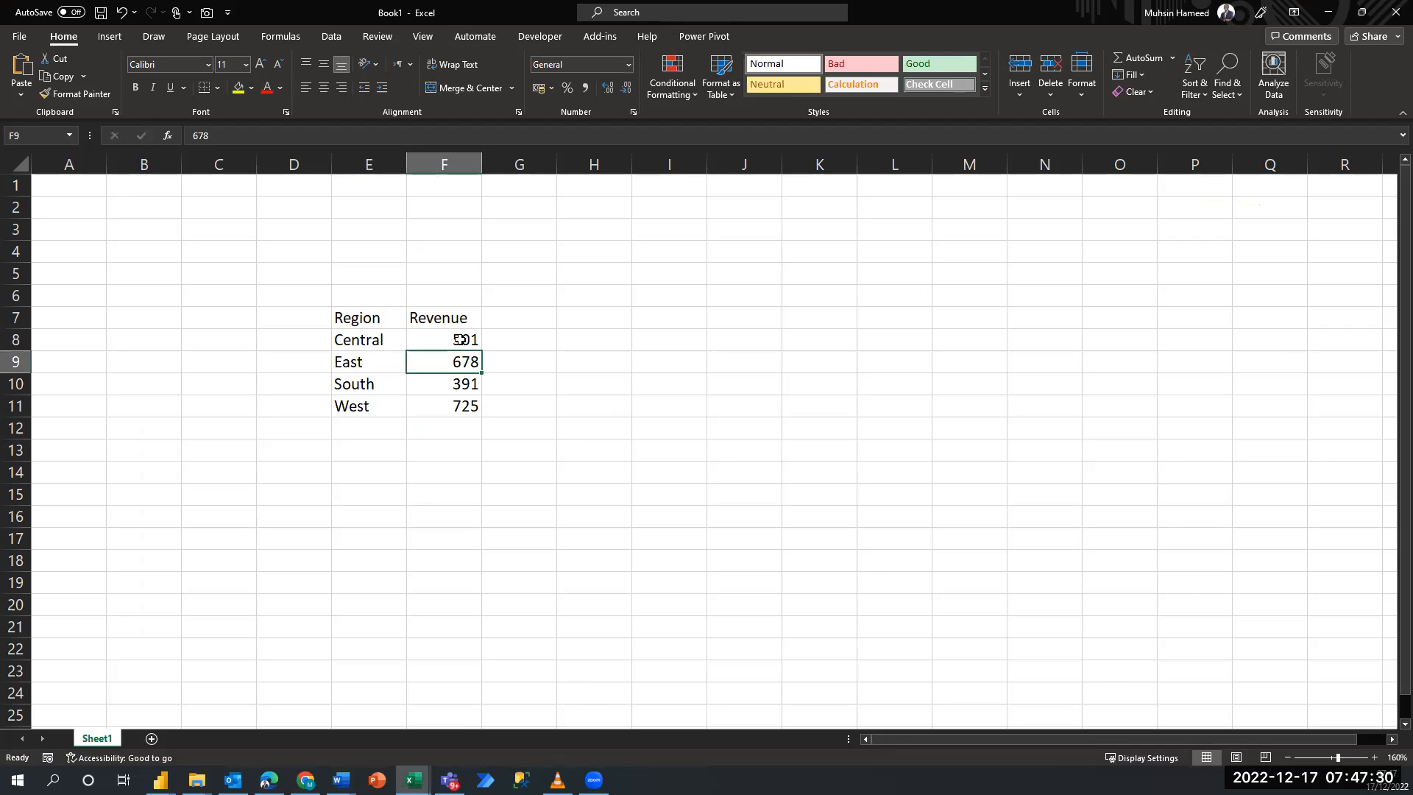
key("Right")
type("B")
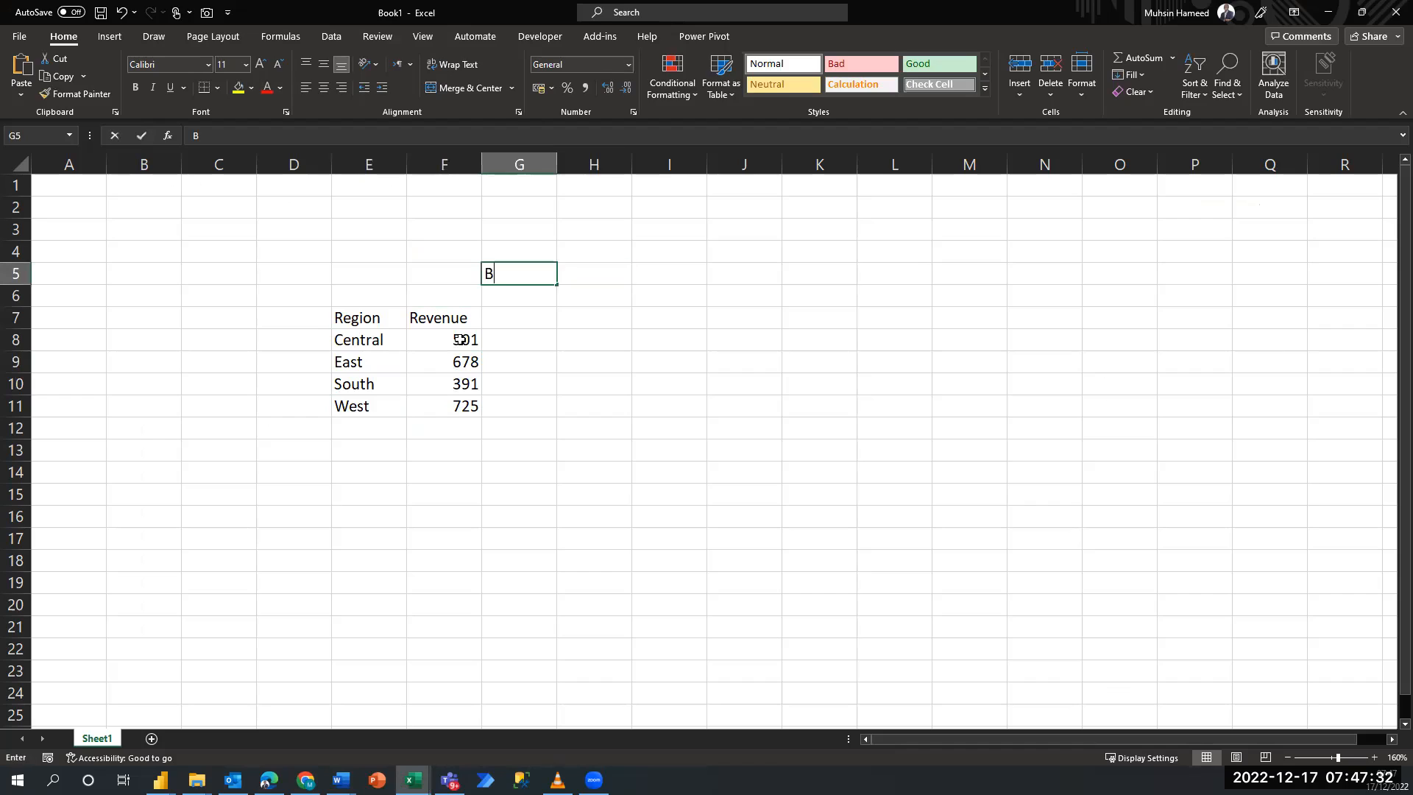
type("enchmar")
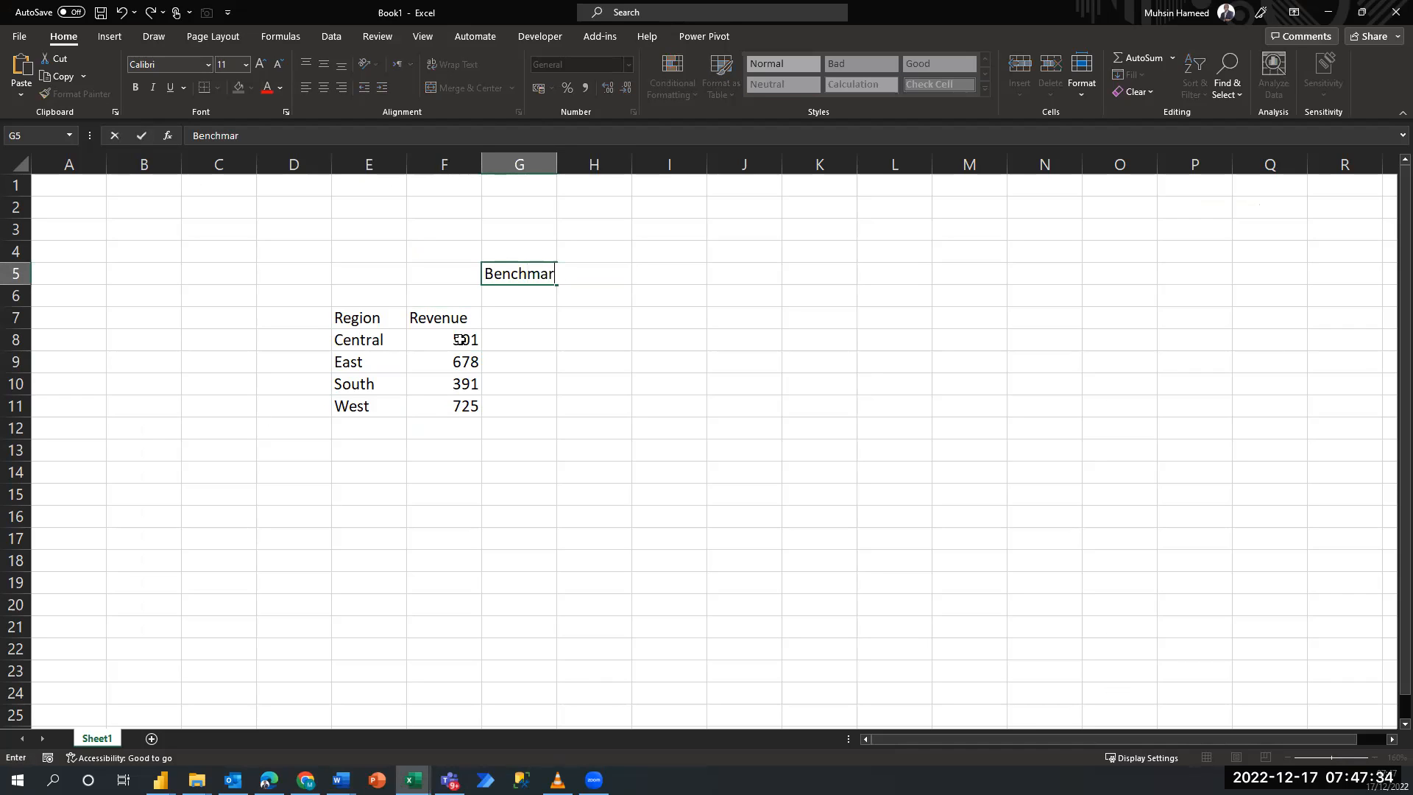
type("k")
key("Tab")
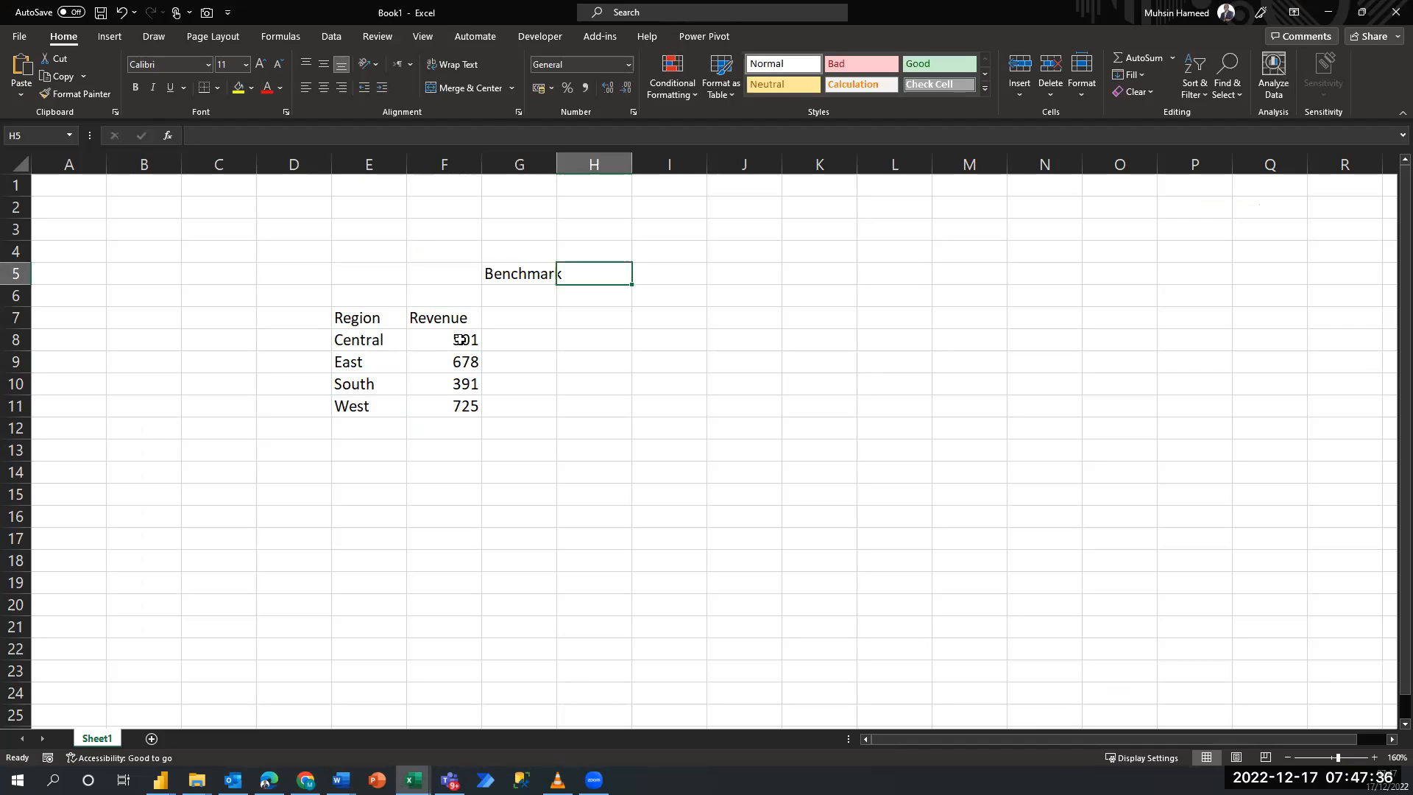
type("500")
key("shift+Tab")
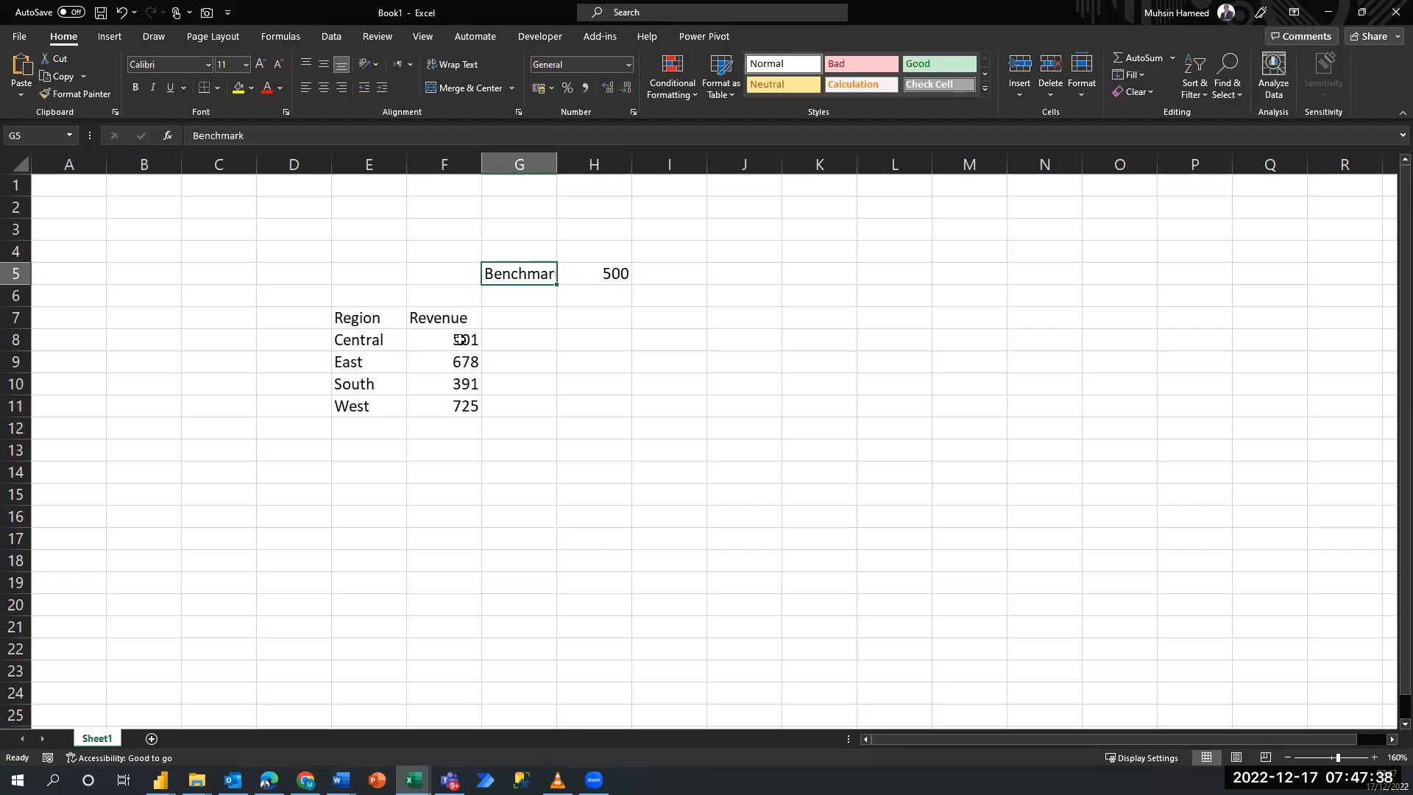
Shade the benchmark value cell H5 with a light blue-gray theme fill.
key("Tab")
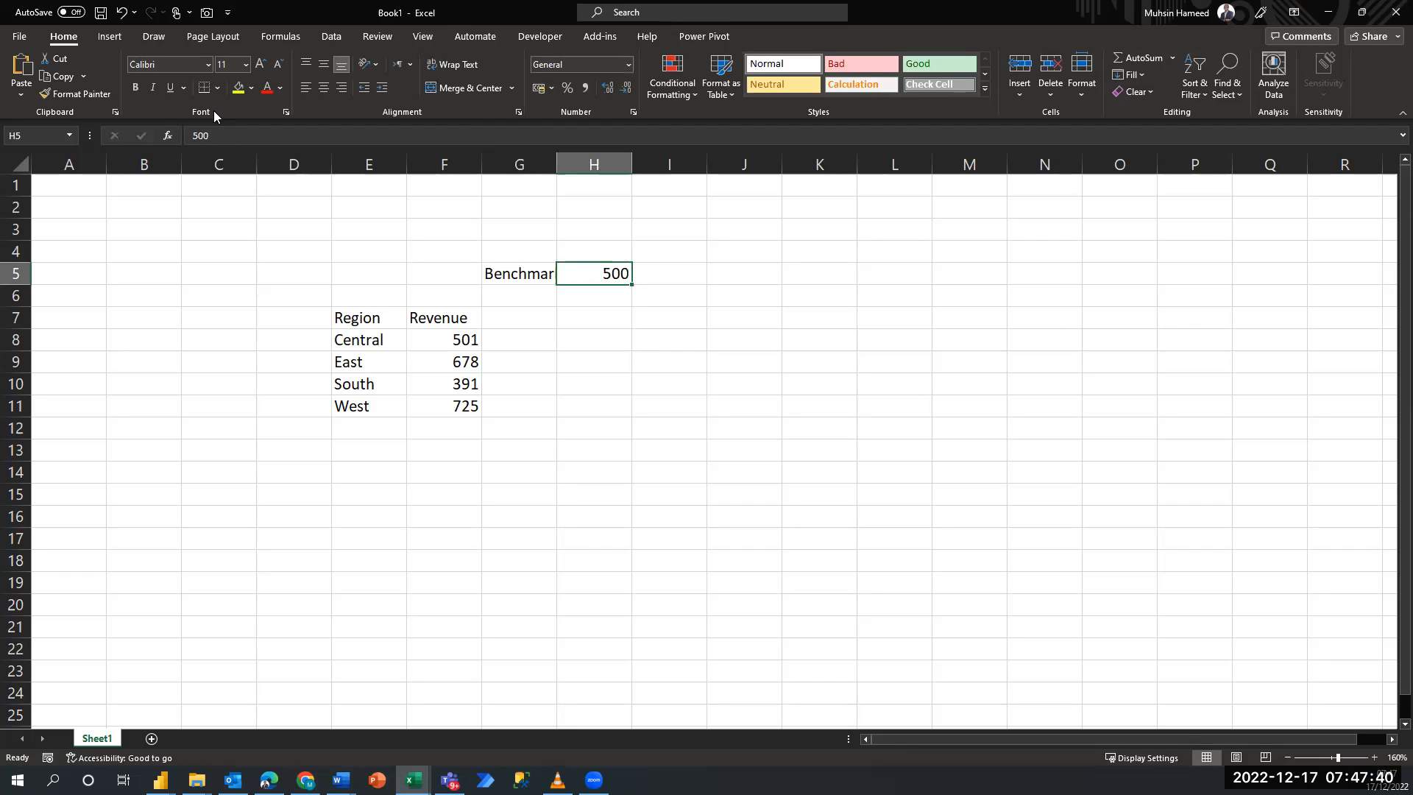
left_click(252, 88)
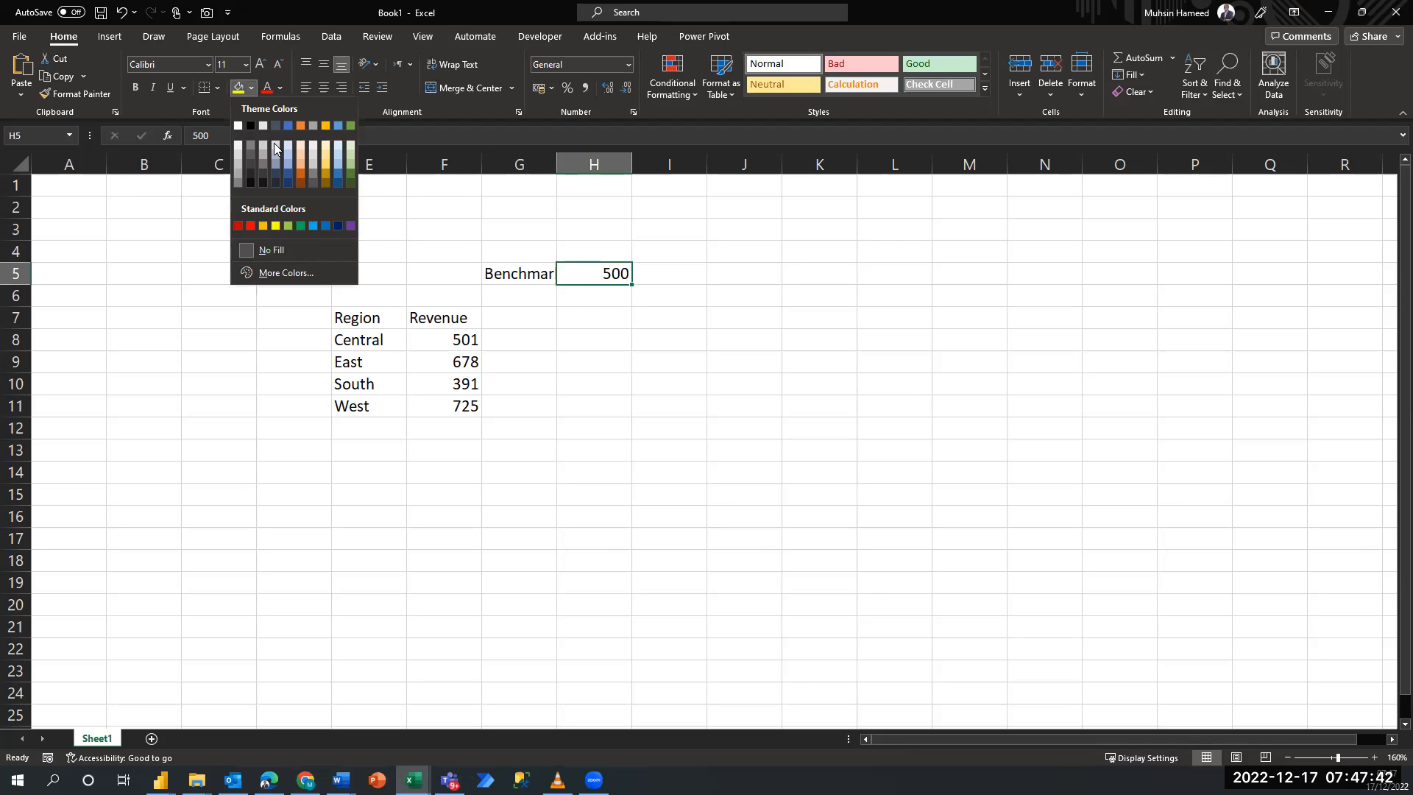
left_click(276, 144)
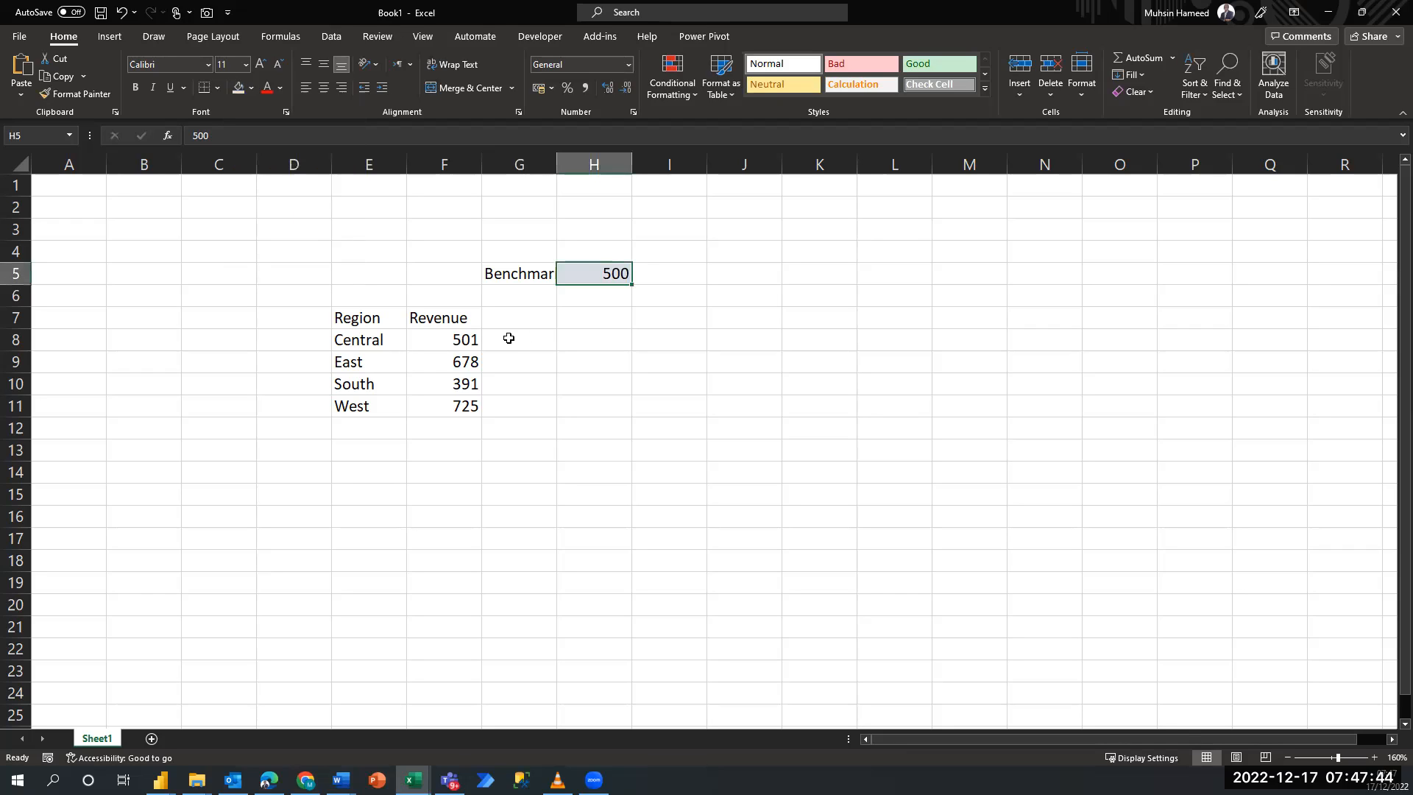
Add the column headers Variance in G7 and Status in H7 beside the Revenue column.
left_click(531, 325)
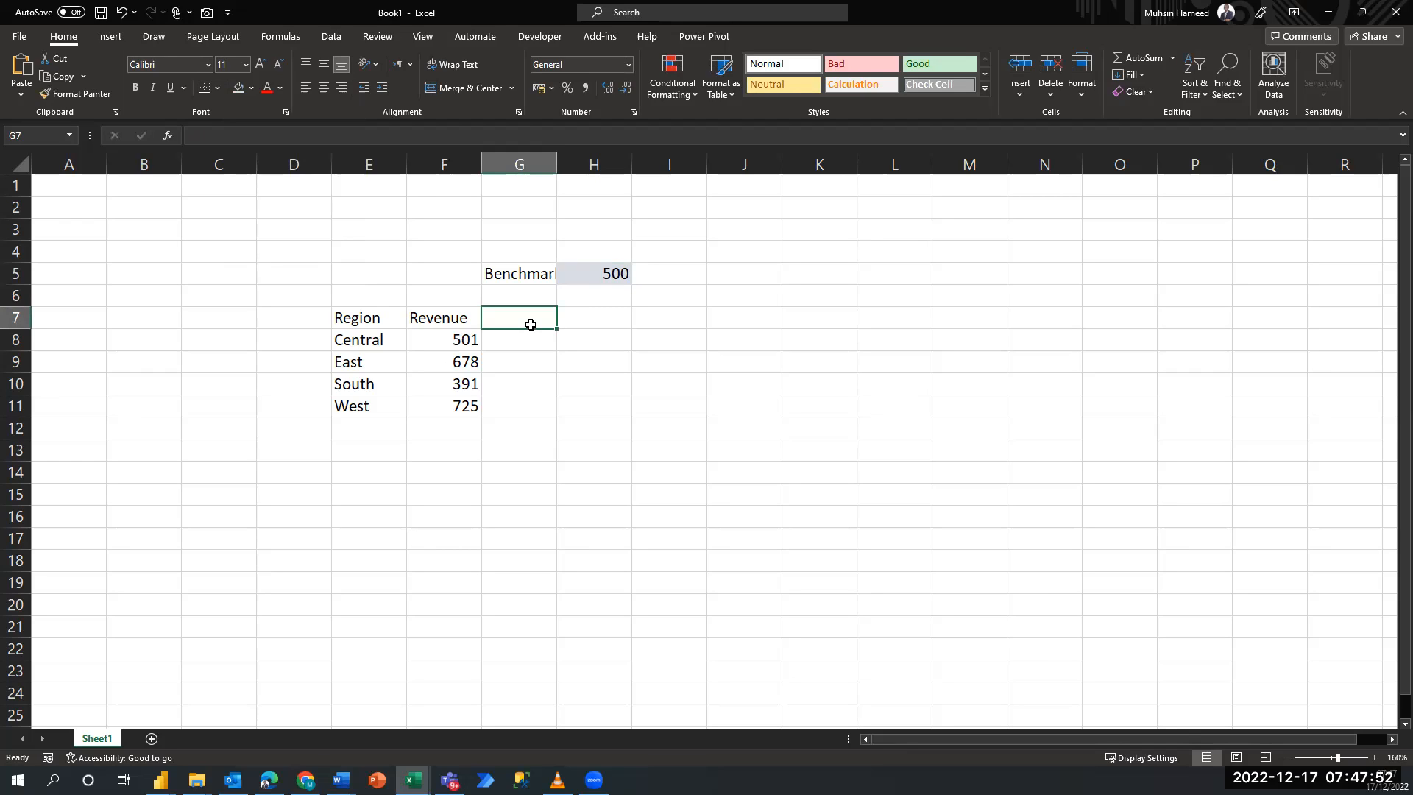
key("Right")
type("Status")
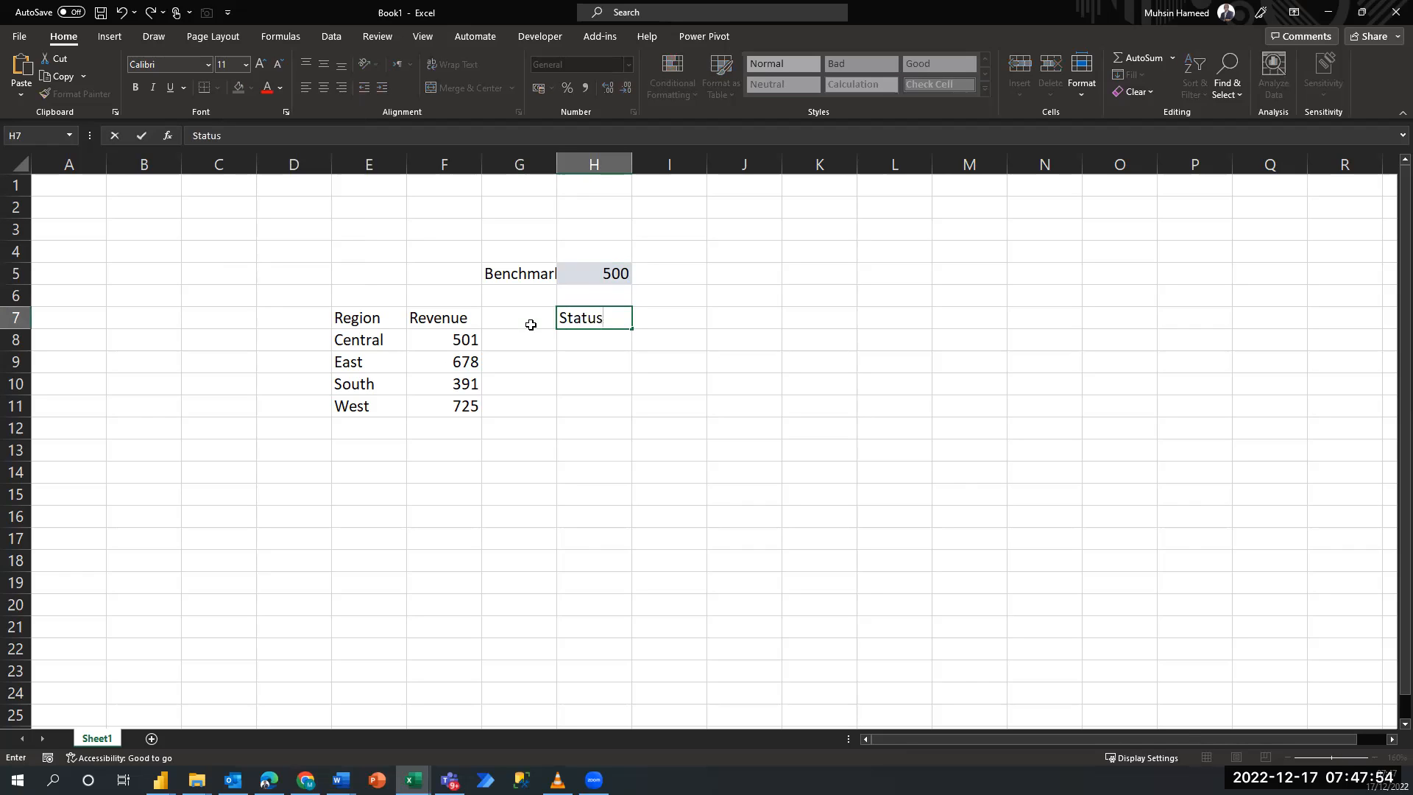
key("Return")
left_click(530, 325)
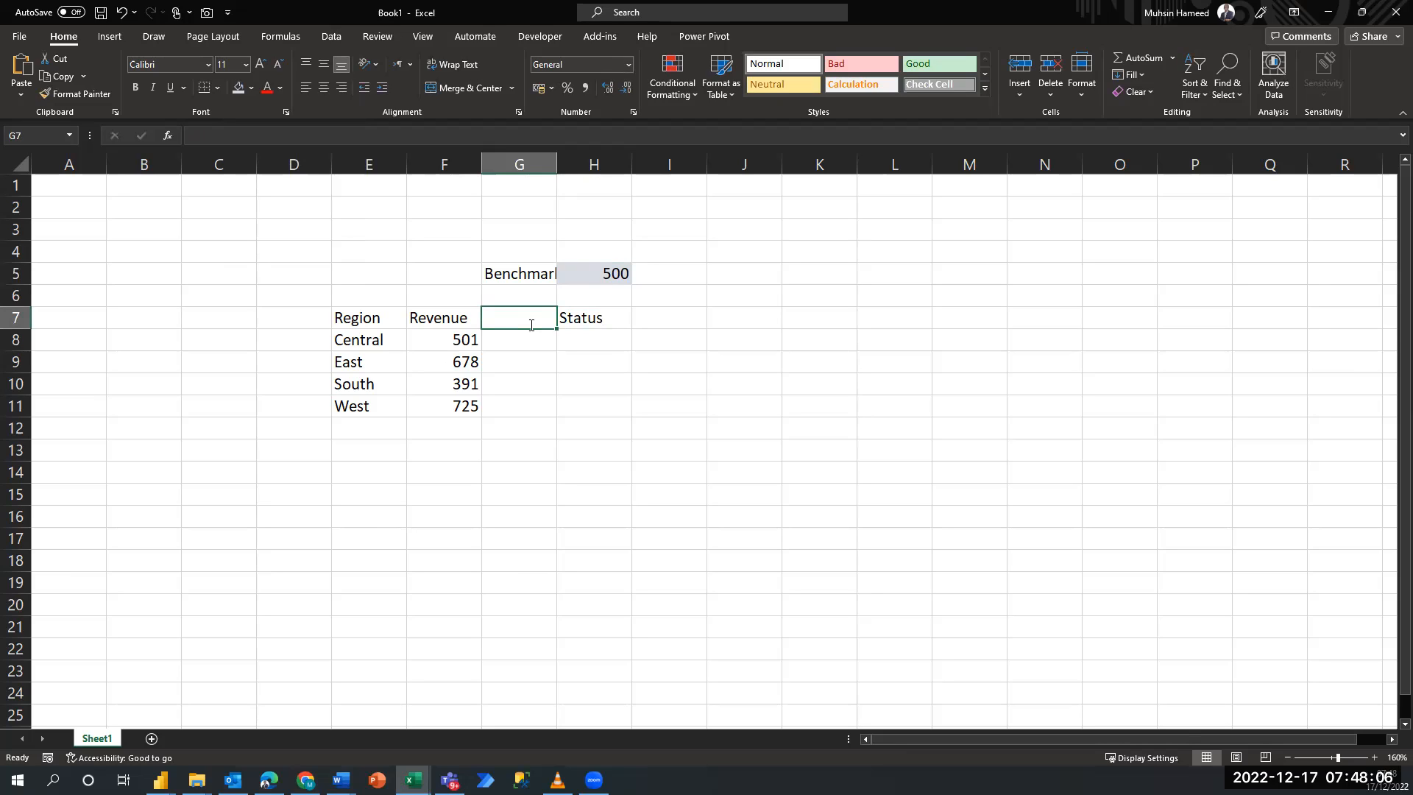
type("Variance")
key("Return")
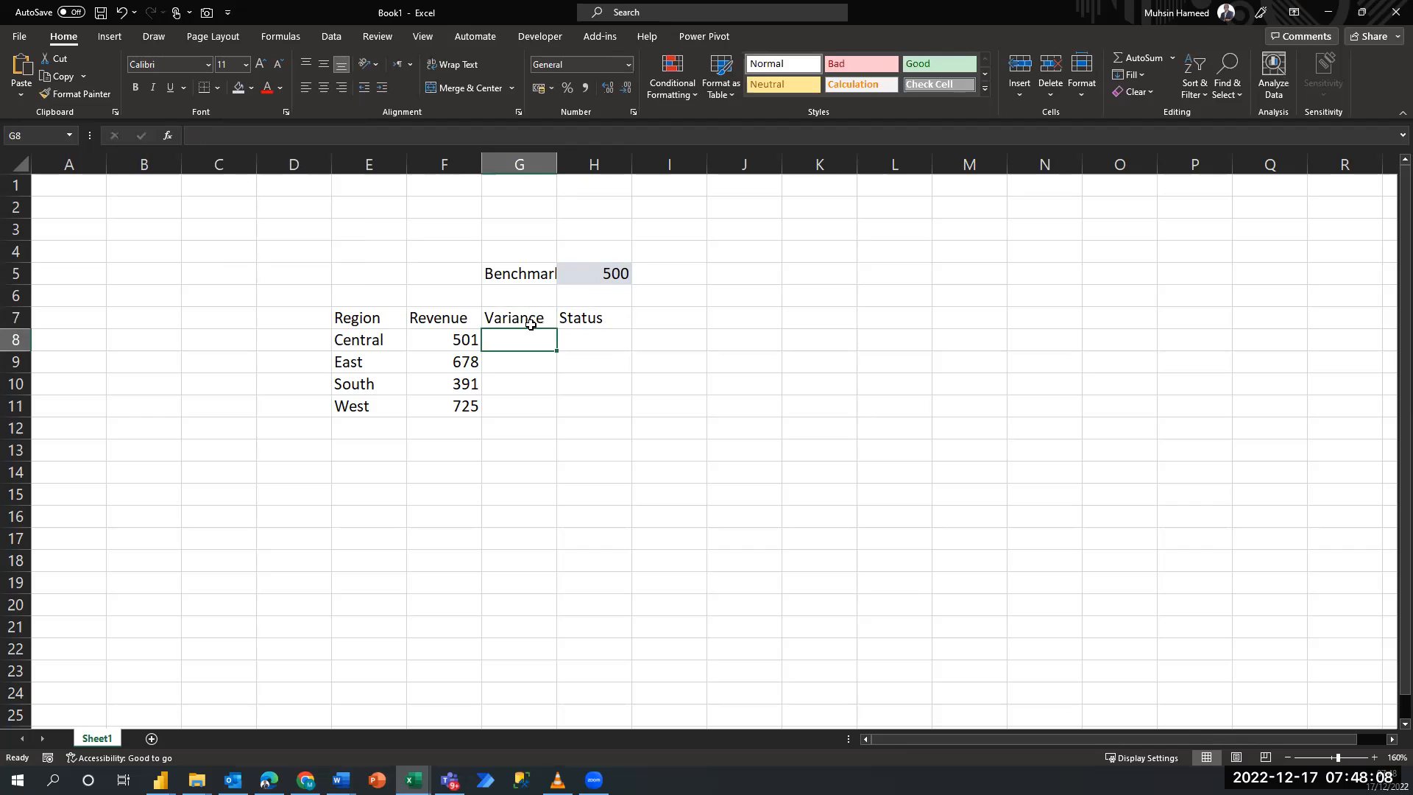
Calculate Central's variance from the benchmark in G8 with the formula =F8-$H$5.
key("Left")
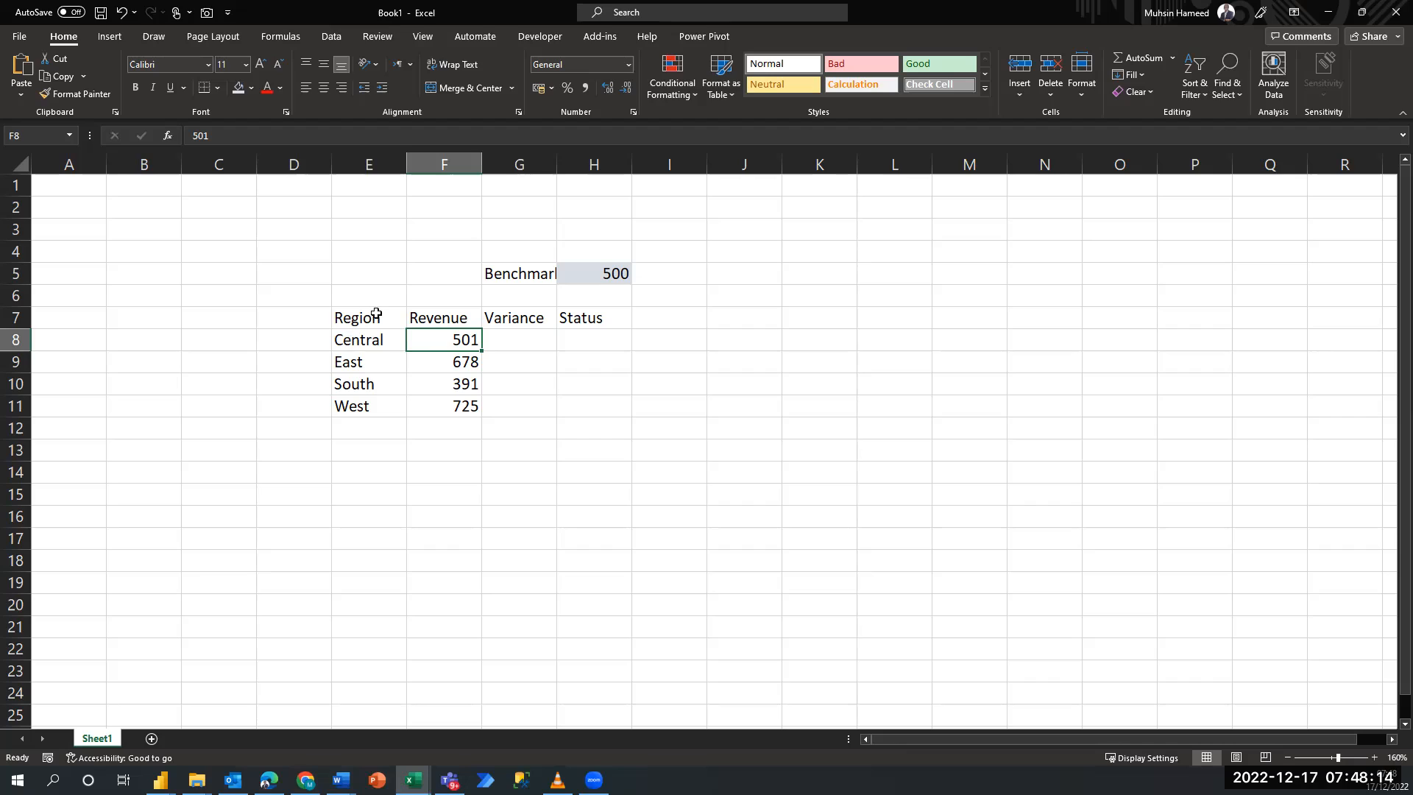
left_click(616, 273)
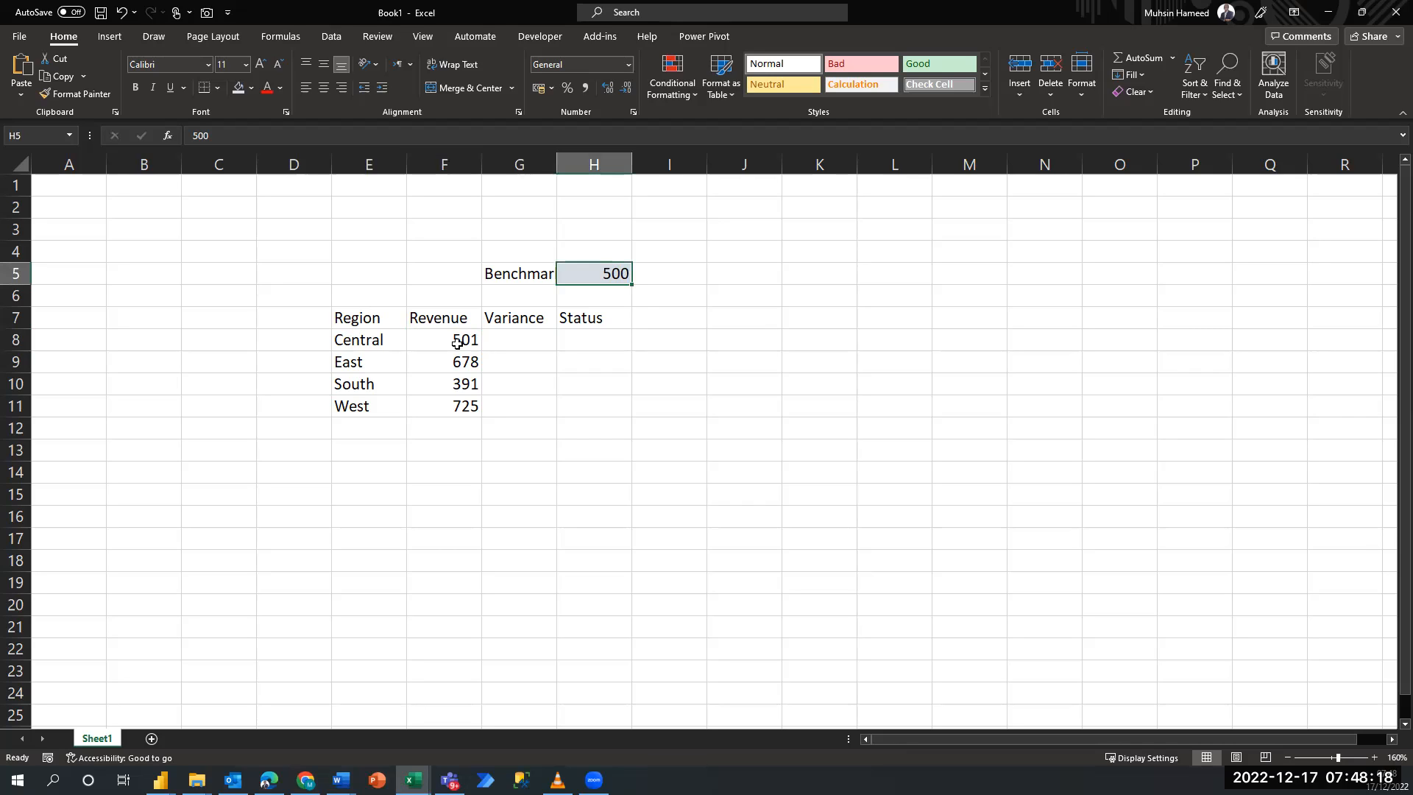
left_click(516, 341)
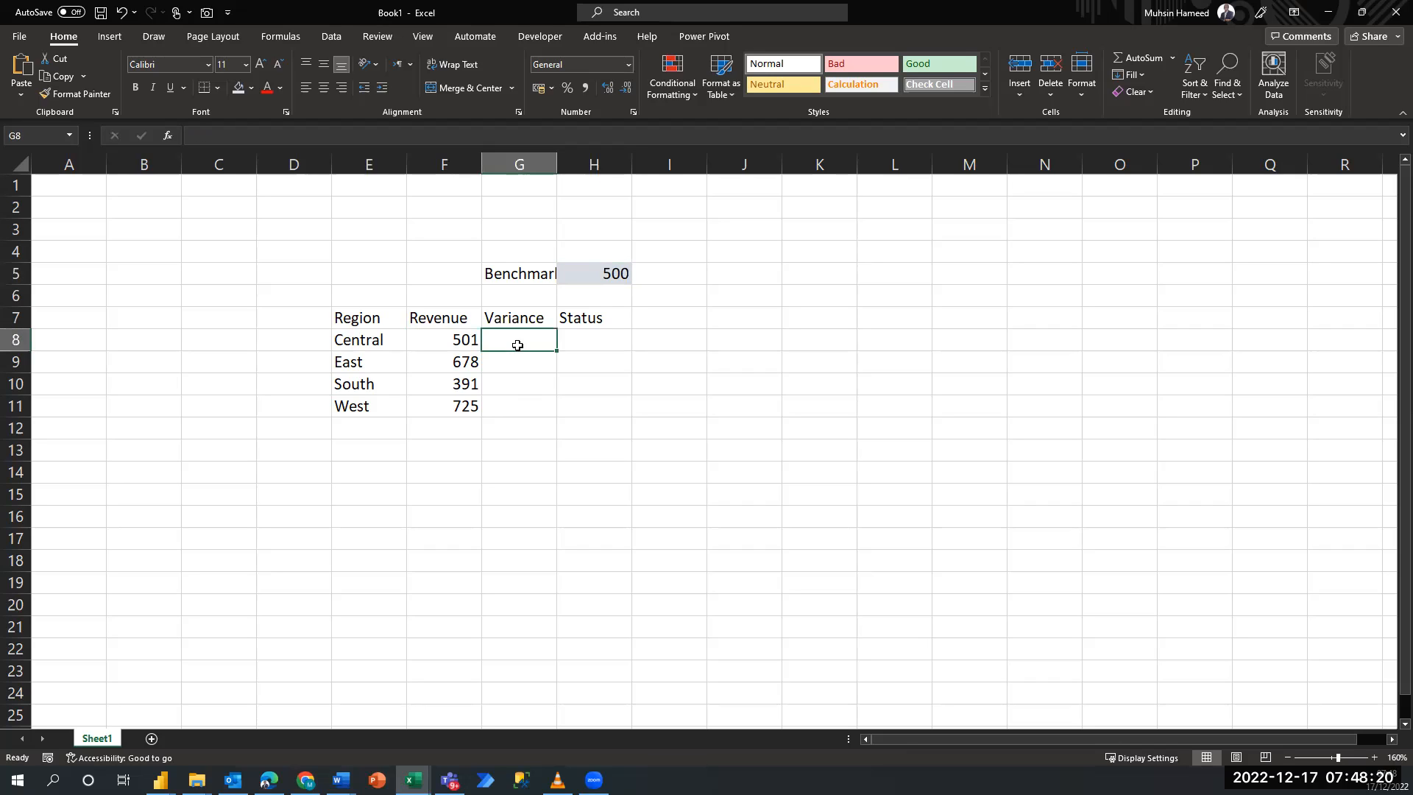
type("=")
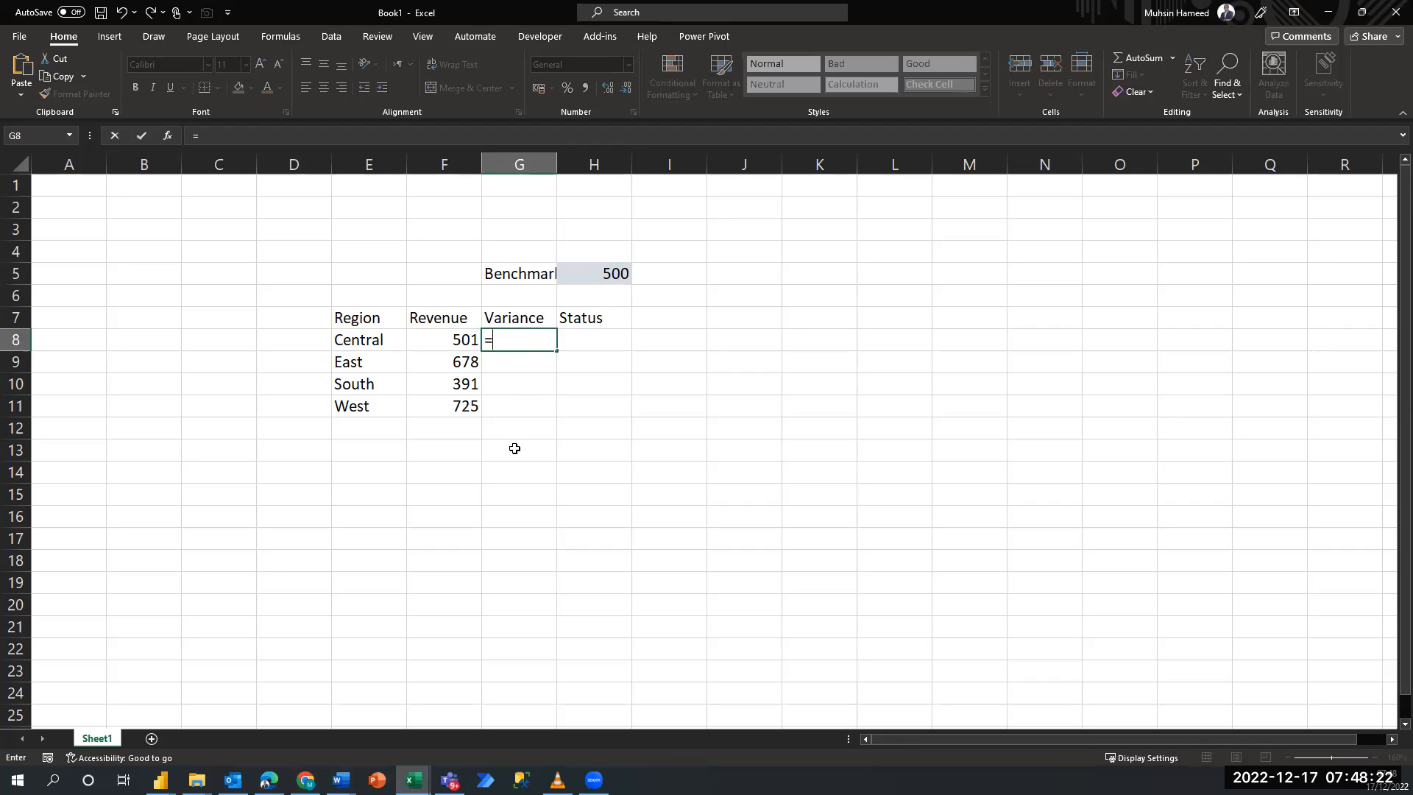
key("Left")
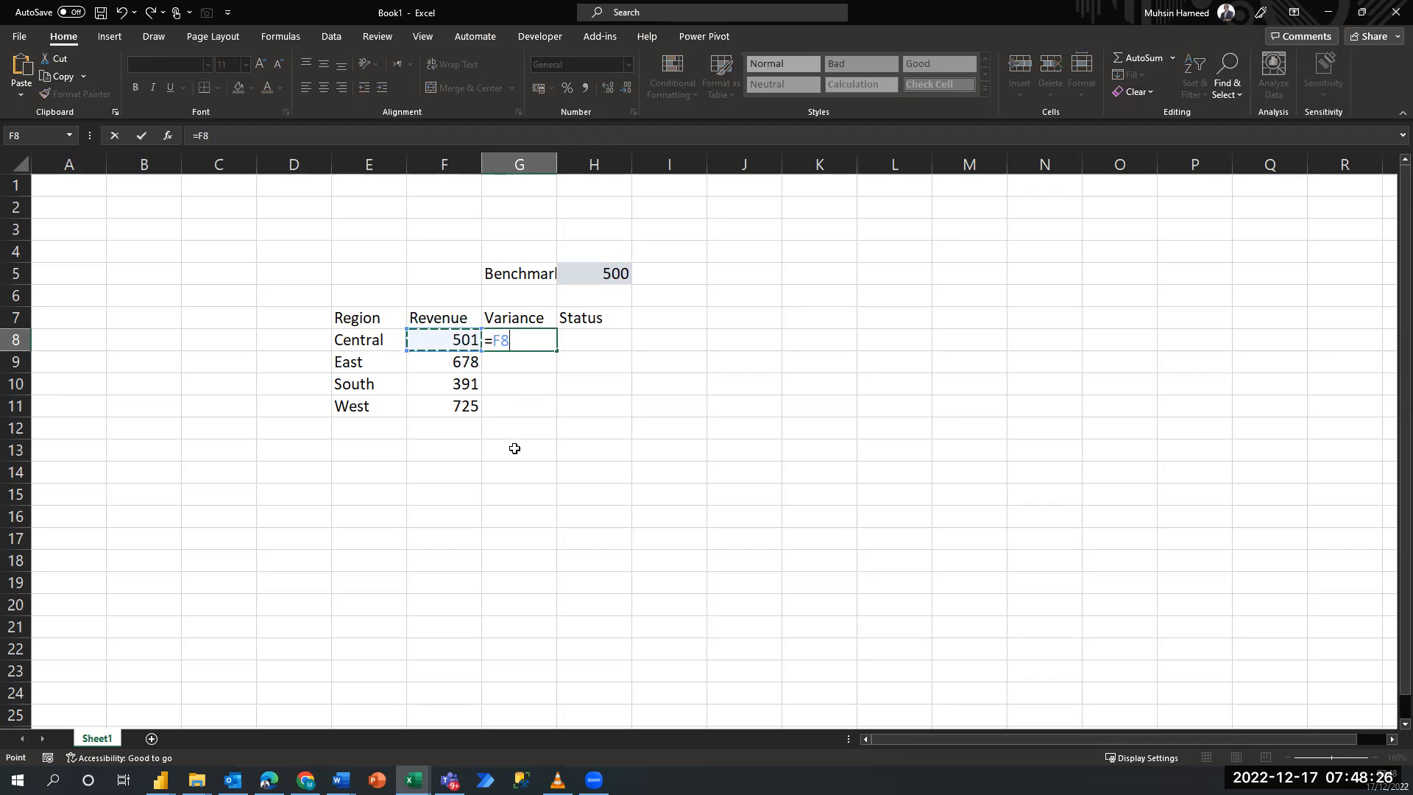
type("-")
key("Up")
key("Up")
key("Up")
key("Right")
key("F4")
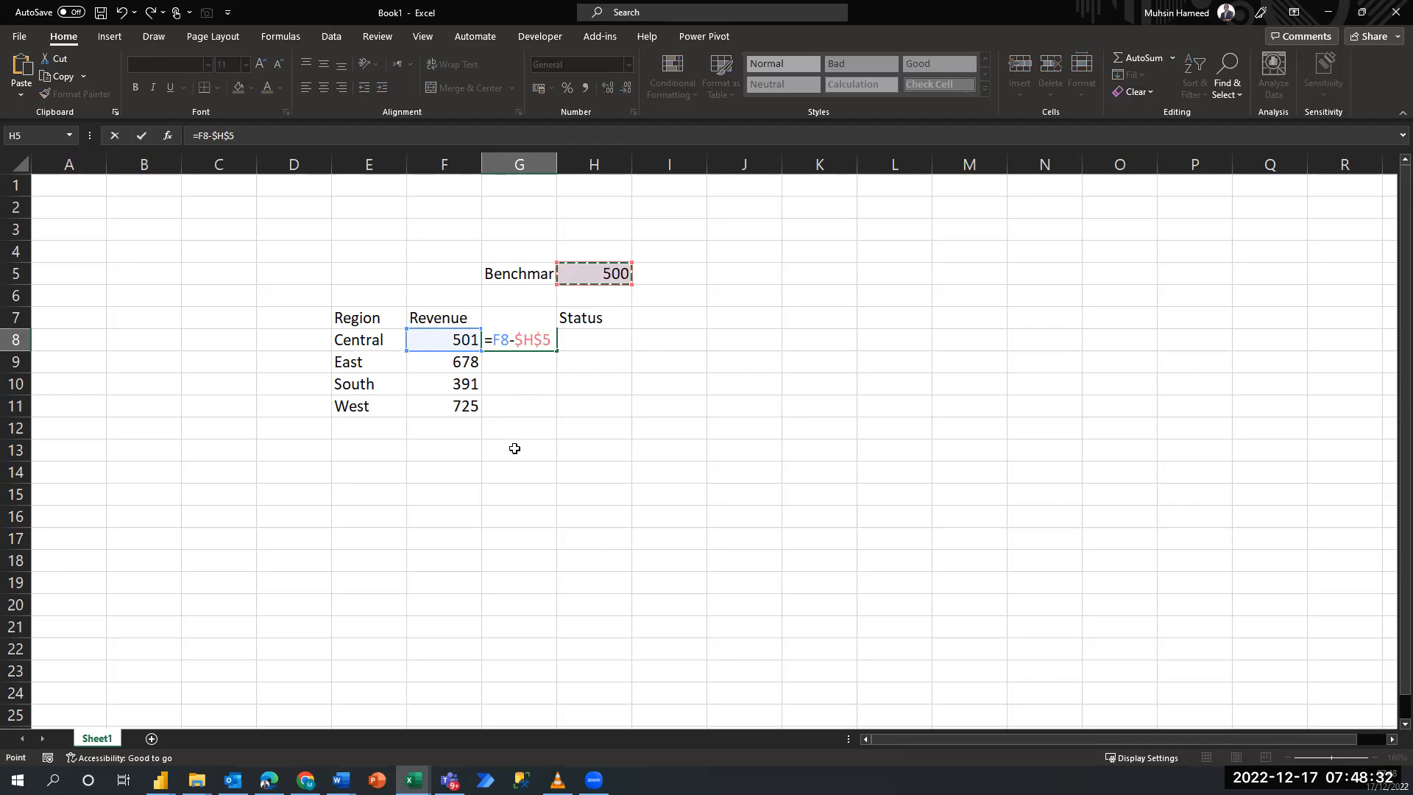
key("ctrl+Return")
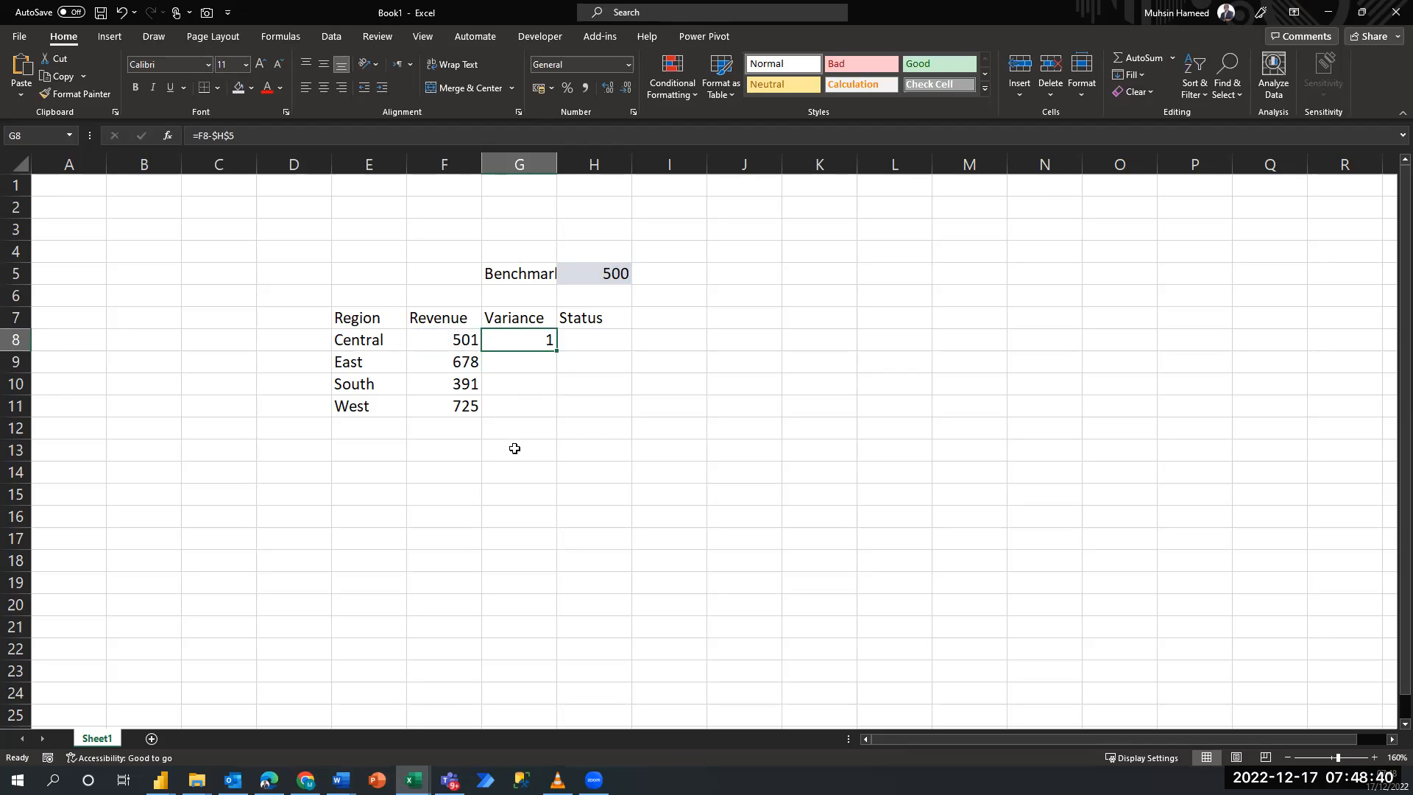
Fill the variance formula down from G8 through G11 for the East, South and West regions.
key("shift+Down")
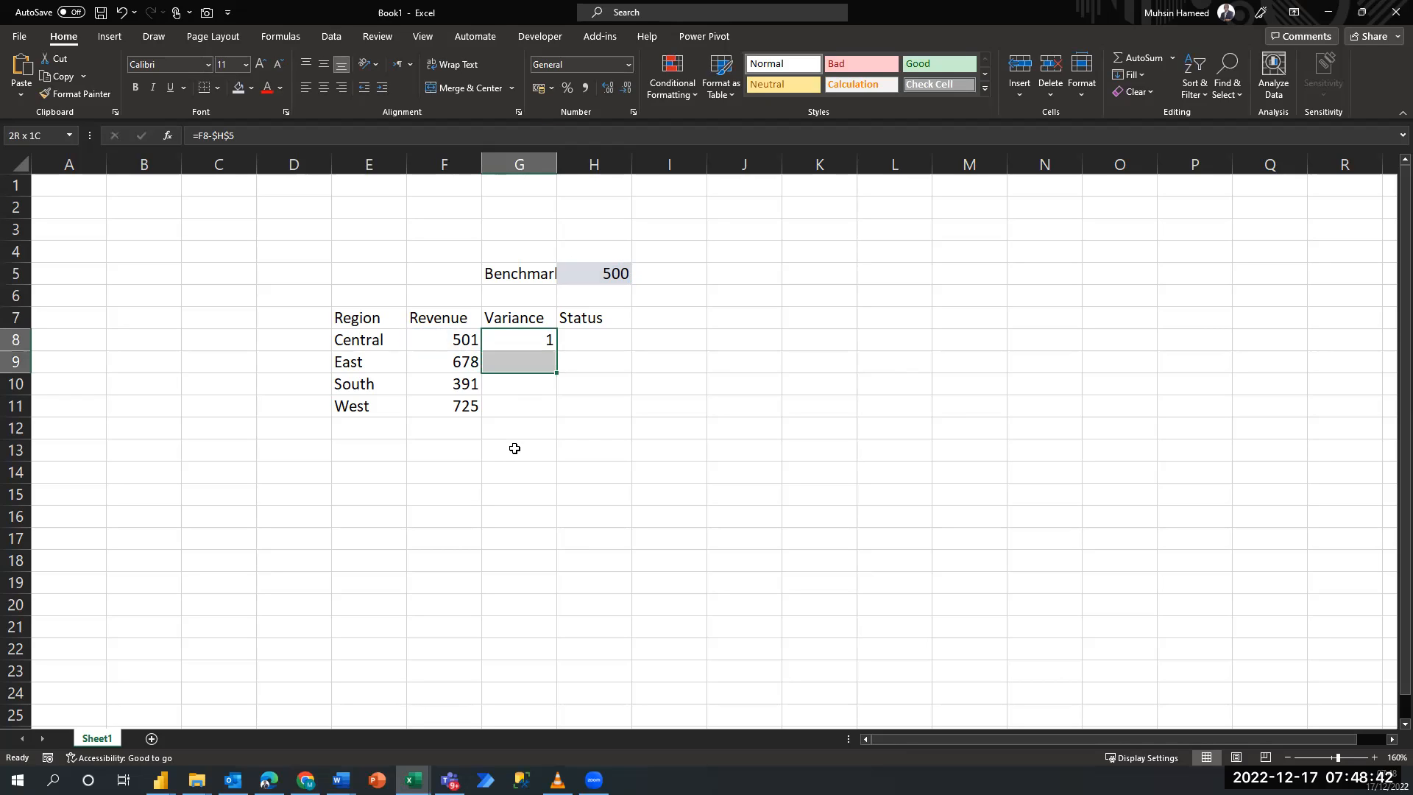
key("shift+Down")
key("shift+Down")
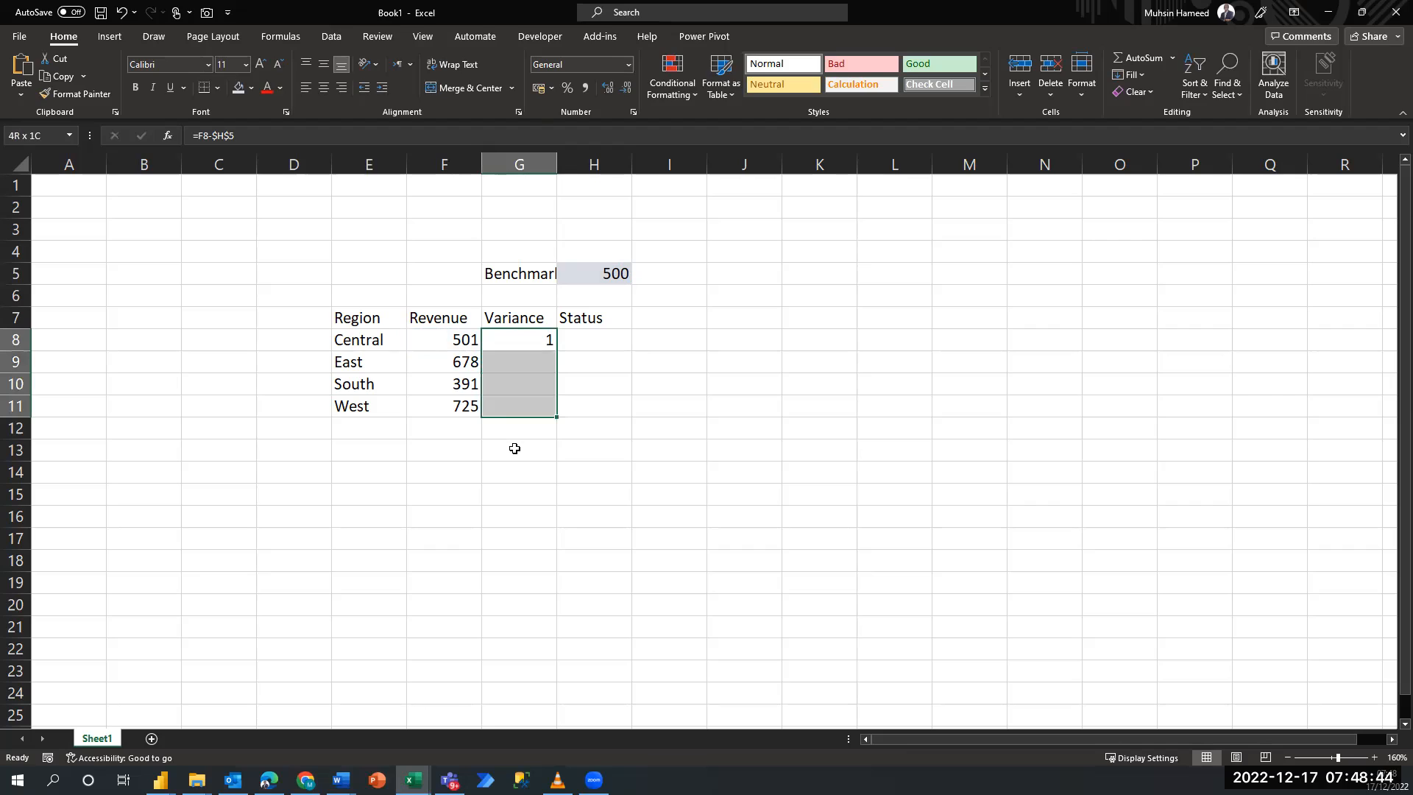
key("ctrl+d")
key("Down")
key("Down")
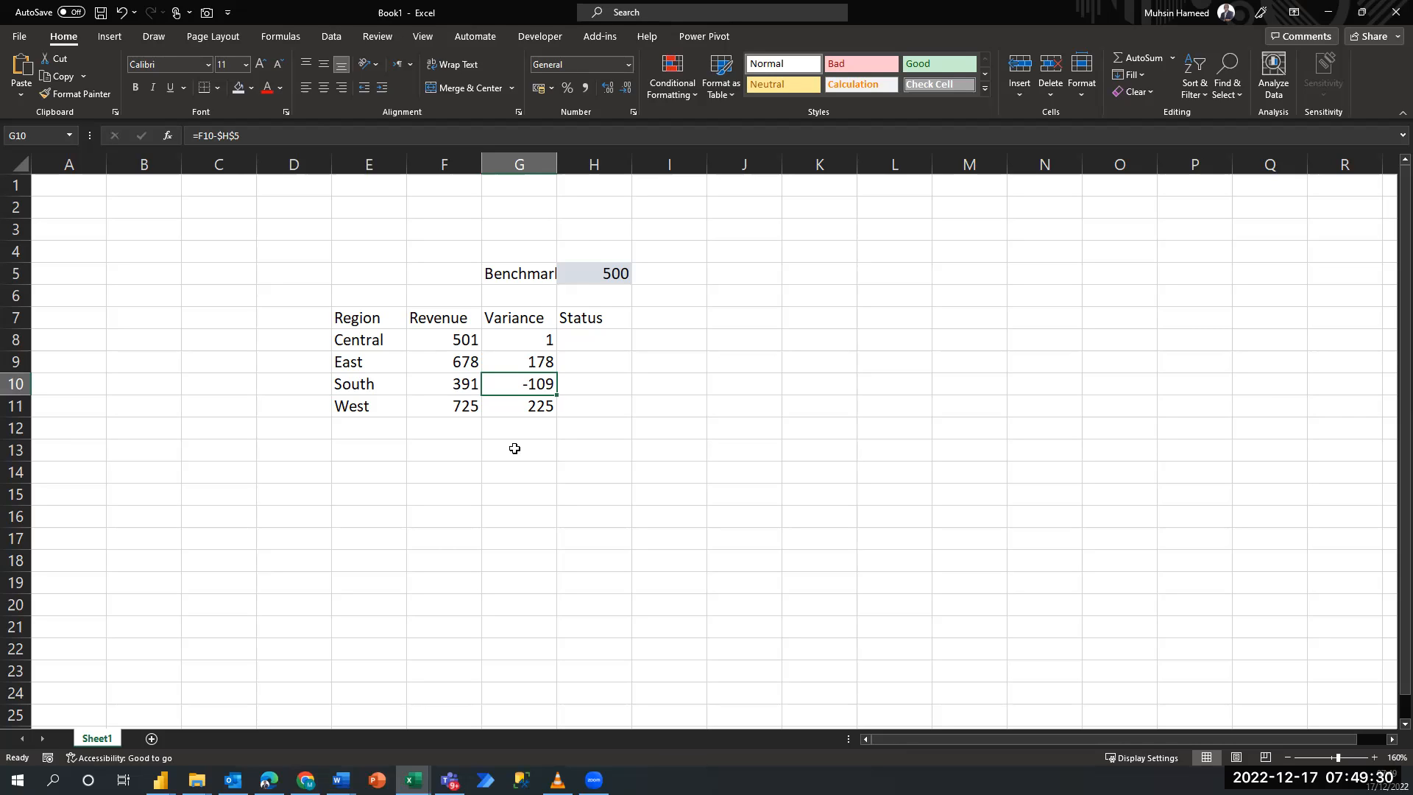
Review the region, revenue and variance data in E8:G11 and glance at the sales table in Power BI.
key("Down")
key("Down")
key("Down")
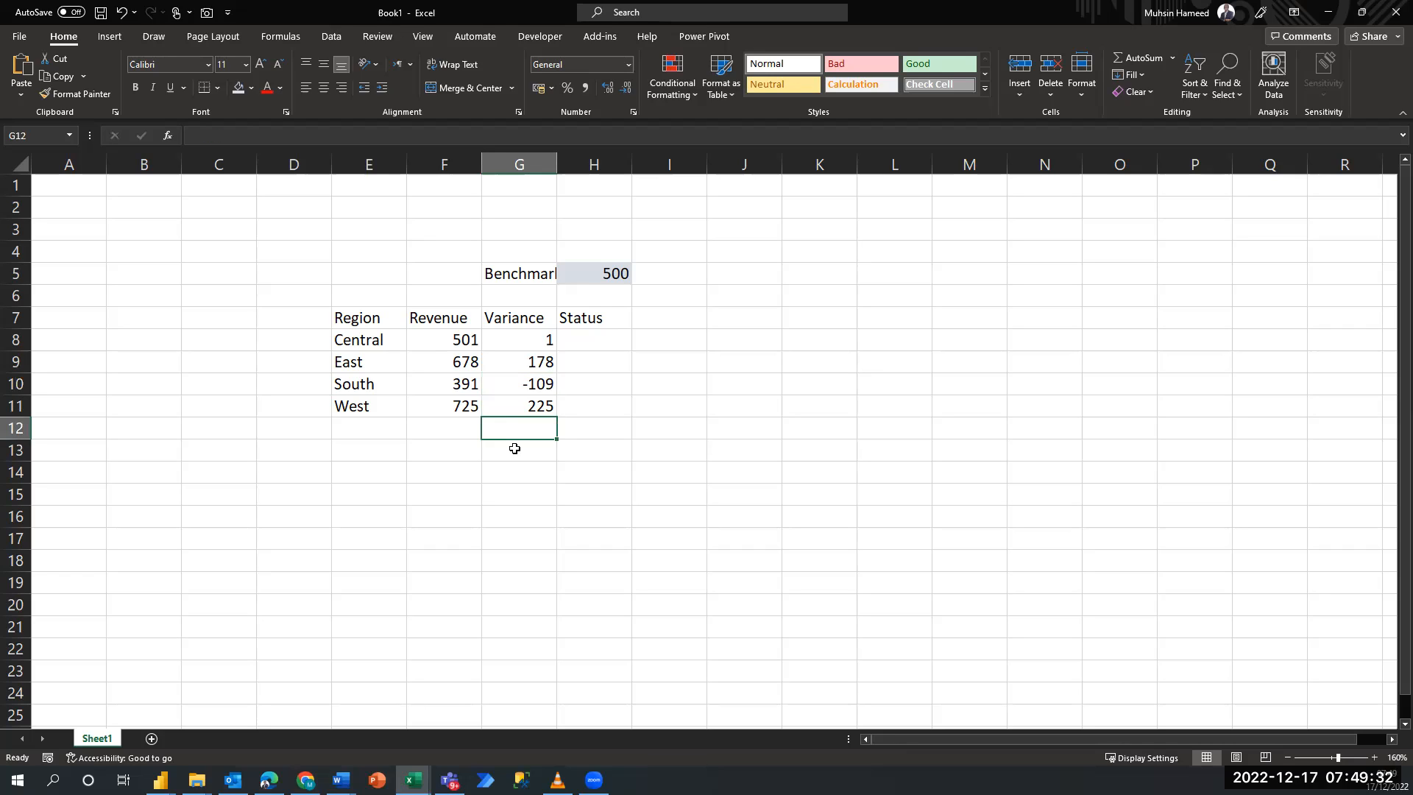
key("Up")
key("Up")
key("ctrl+Up")
key("Left")
key("Left")
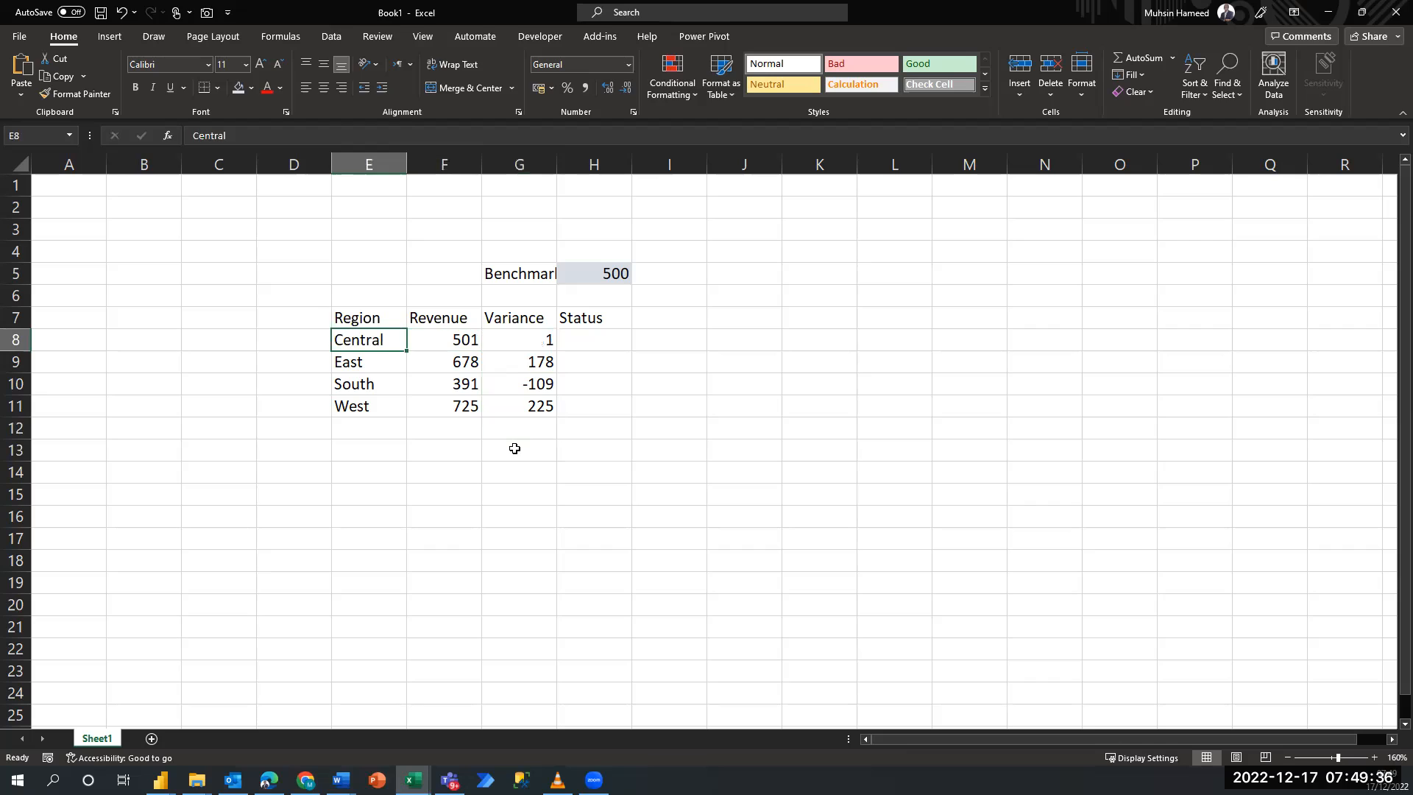
key("shift+Right")
key("shift+Right")
key("shift+Down")
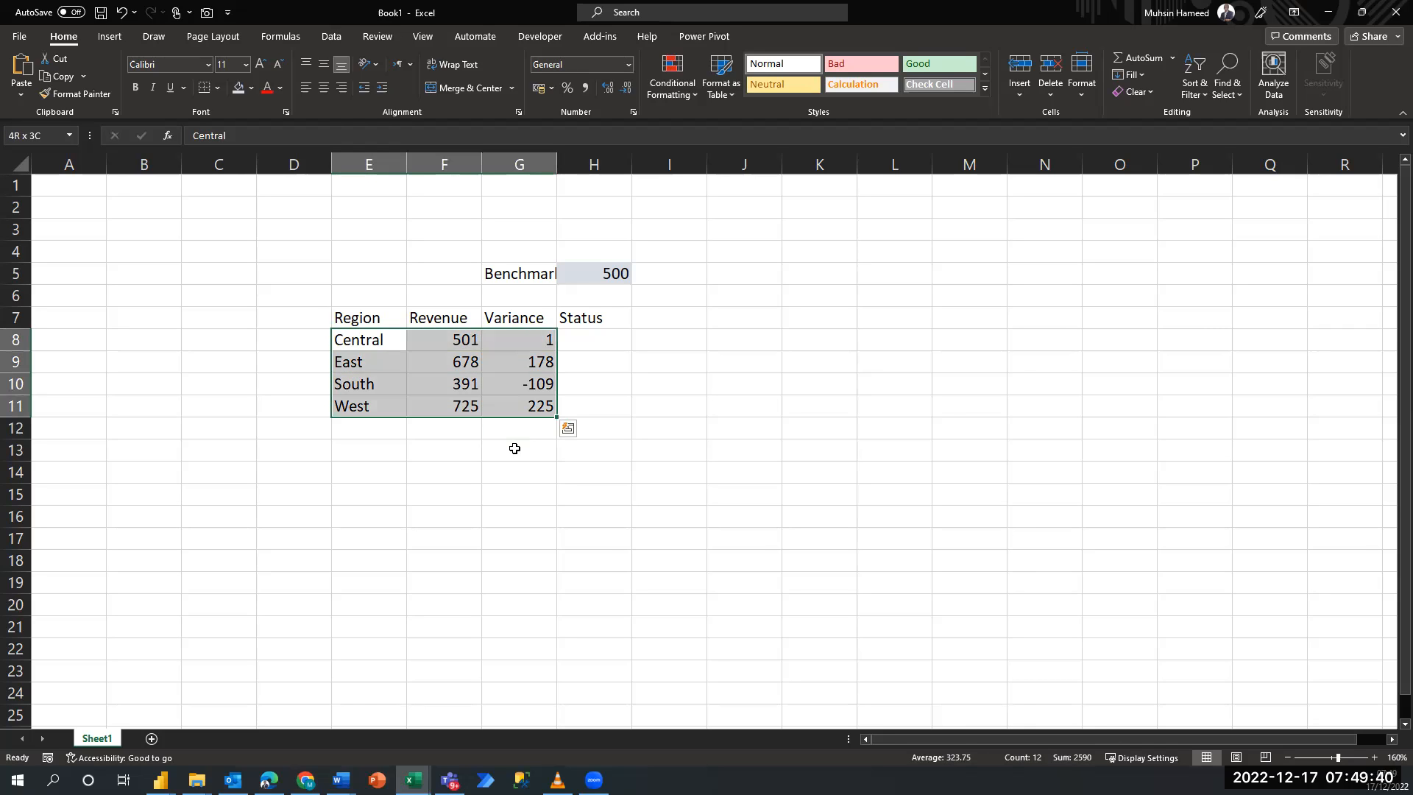
key("ctrl+n")
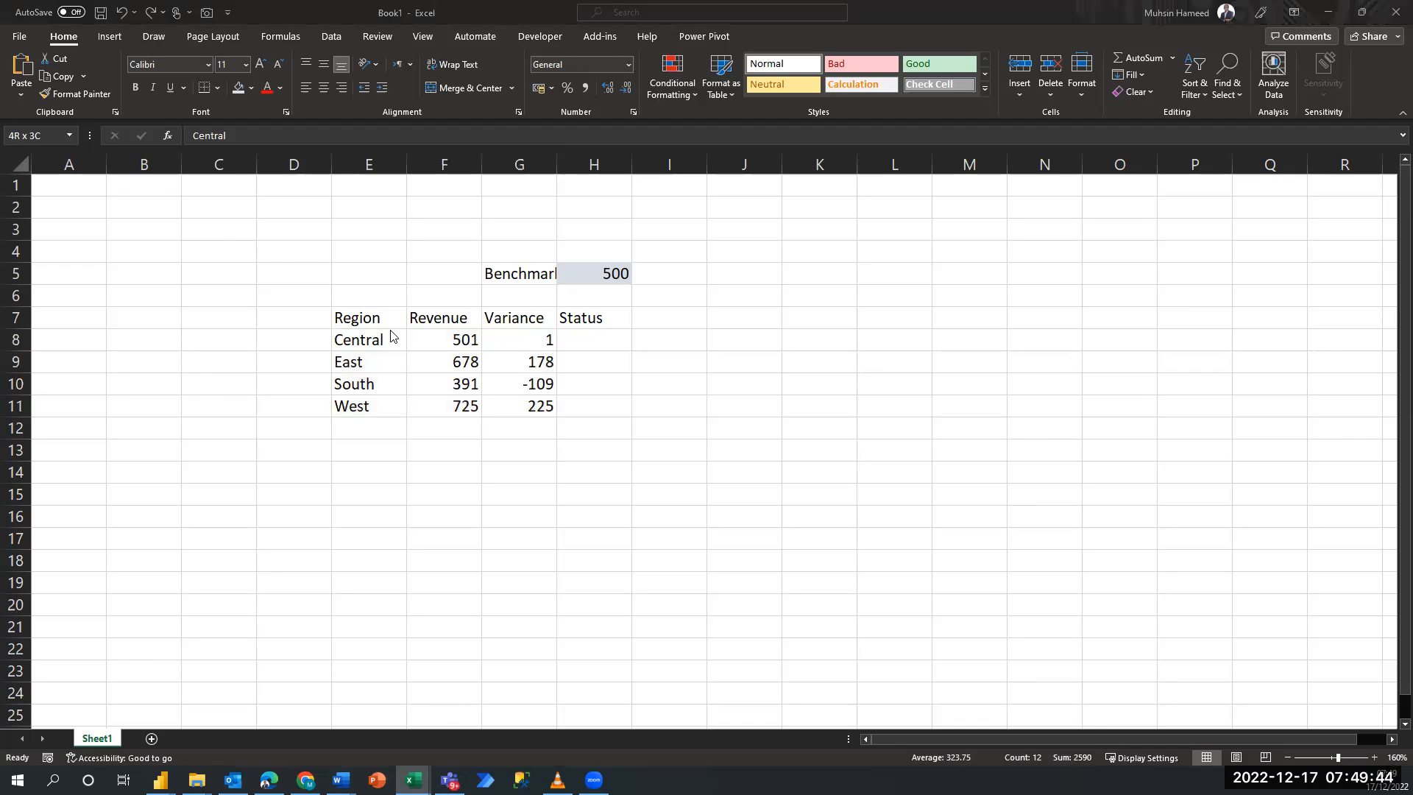
key("alt+Tab")
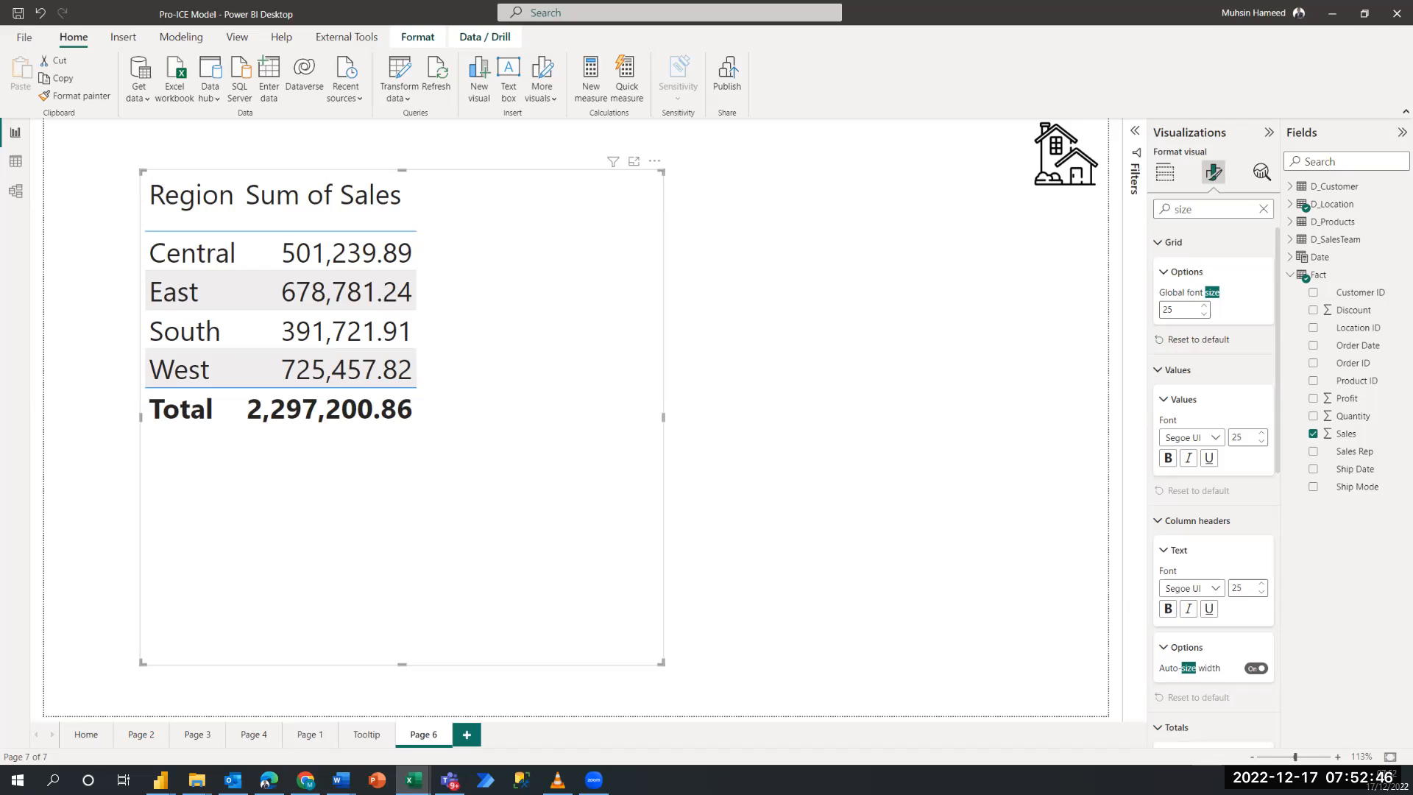
key("alt+Tab")
left_click(534, 427)
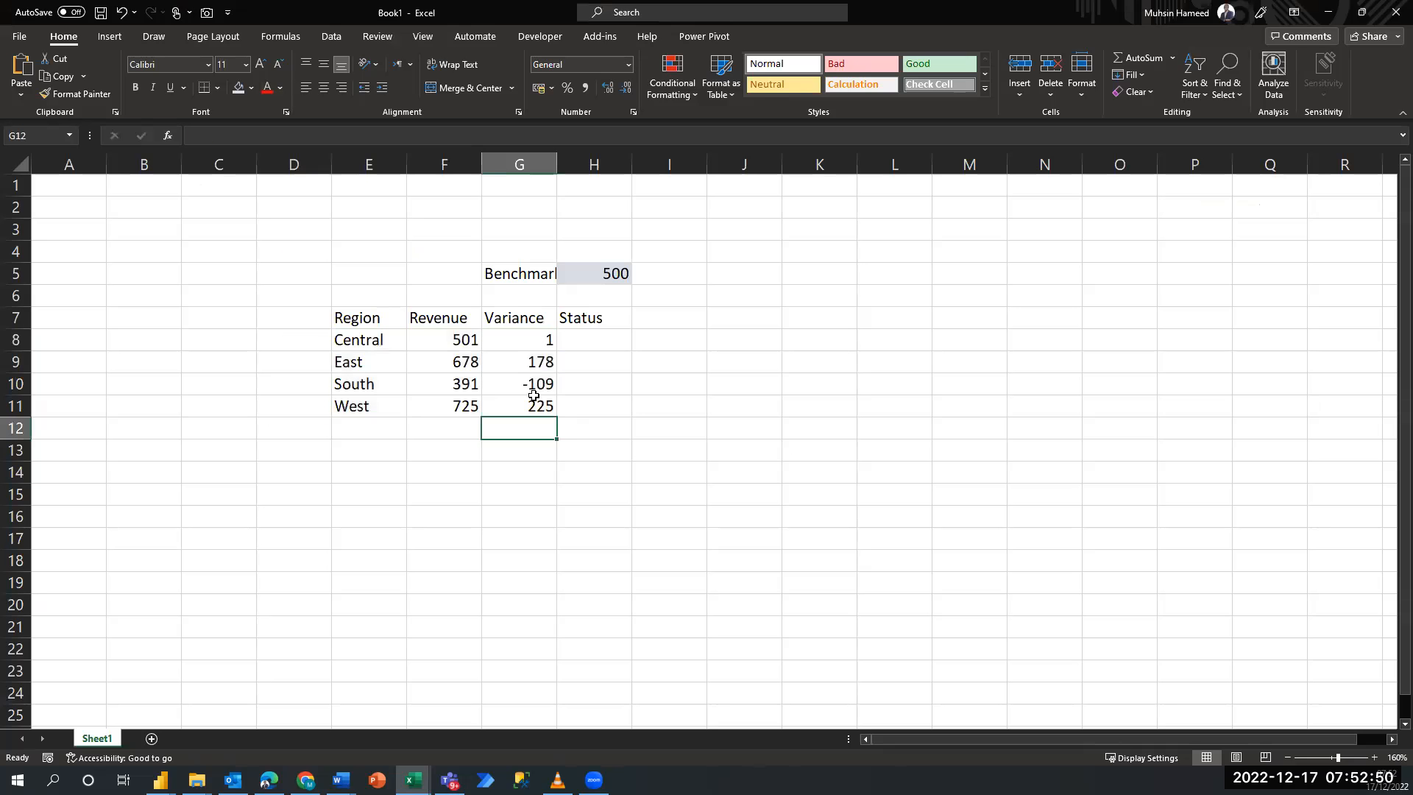
key("Down")
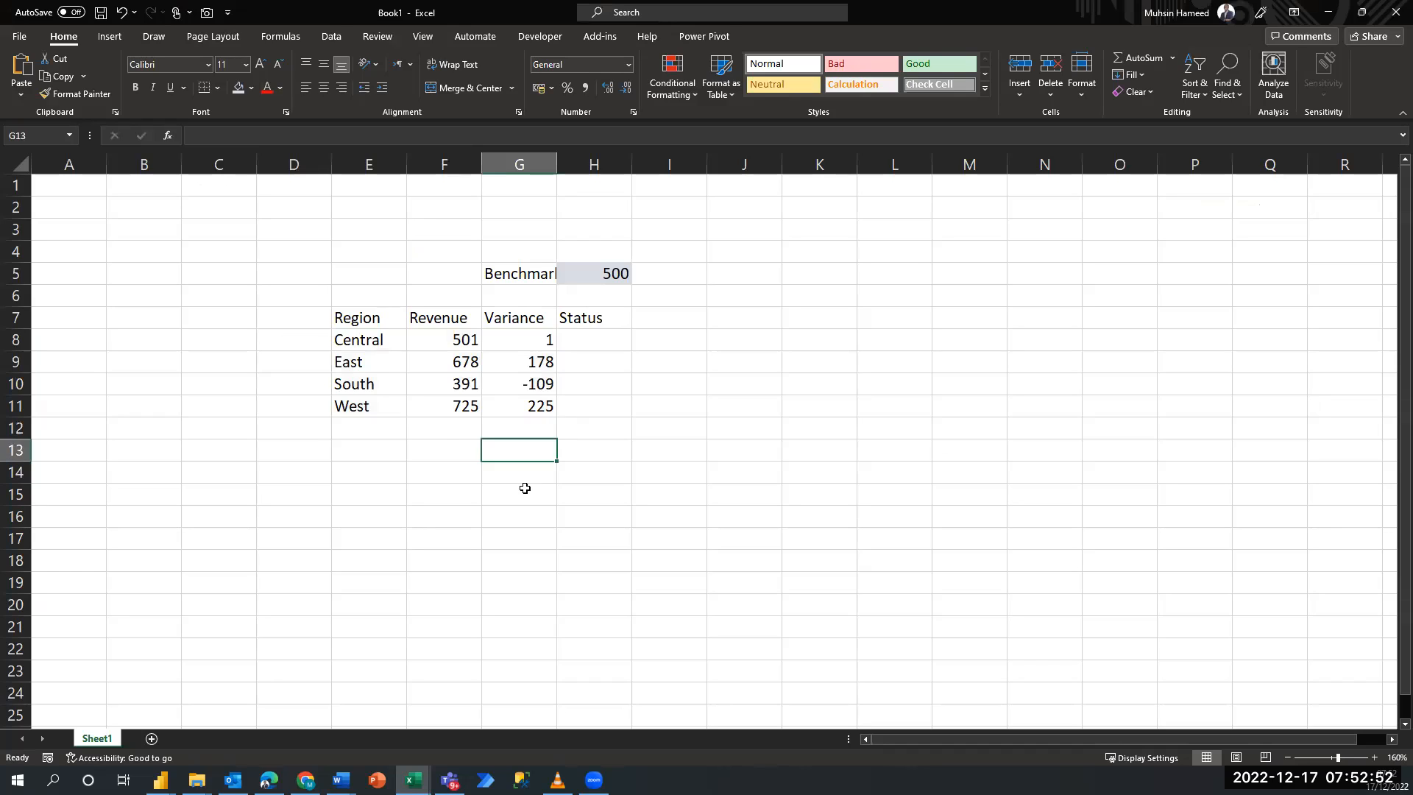
type("=sum")
key("Tab")
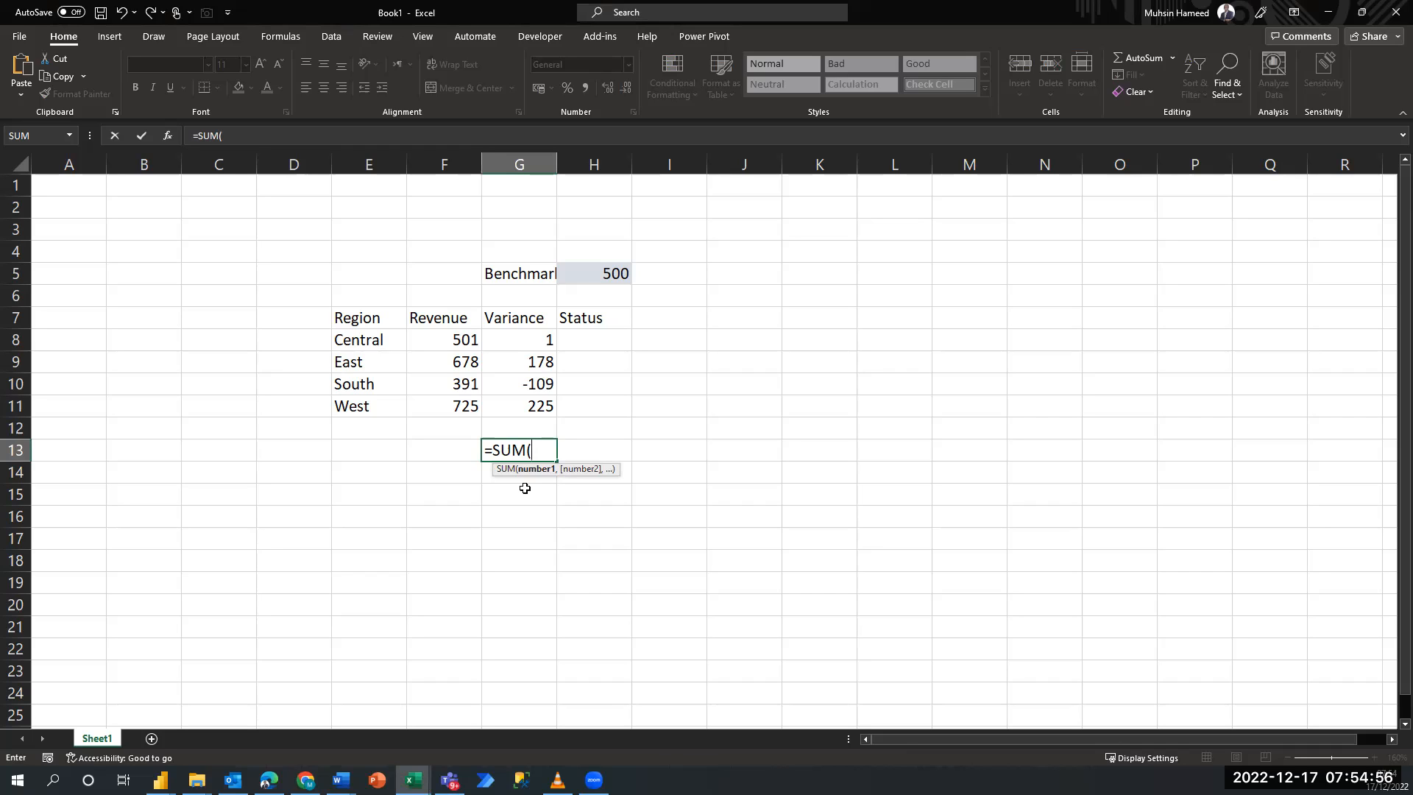
key("Escape")
type("`")
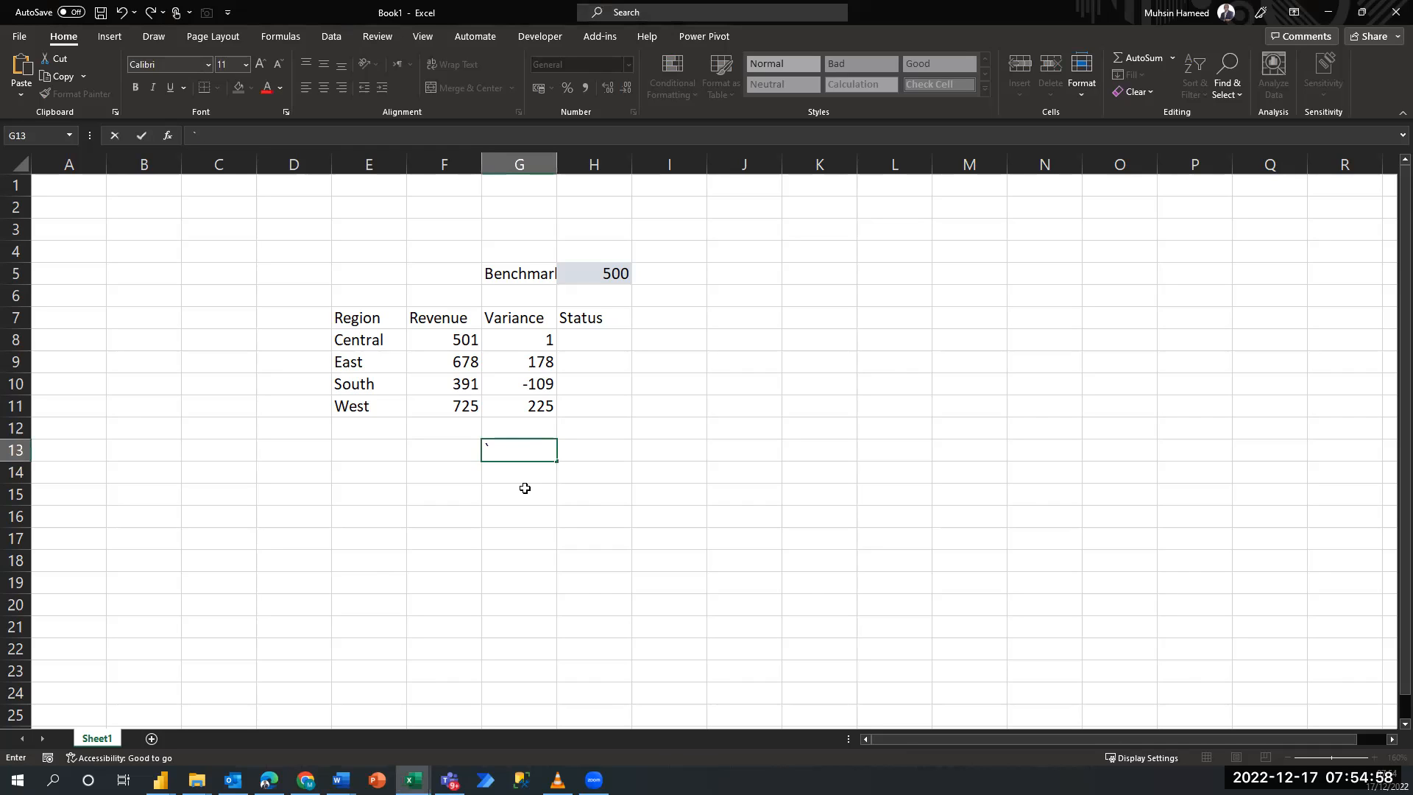
key("Escape")
Start a topic list below the revenue table with Table in E17 and New Columns in E18.
key("Down")
key("Down")
key("Down")
key("Down")
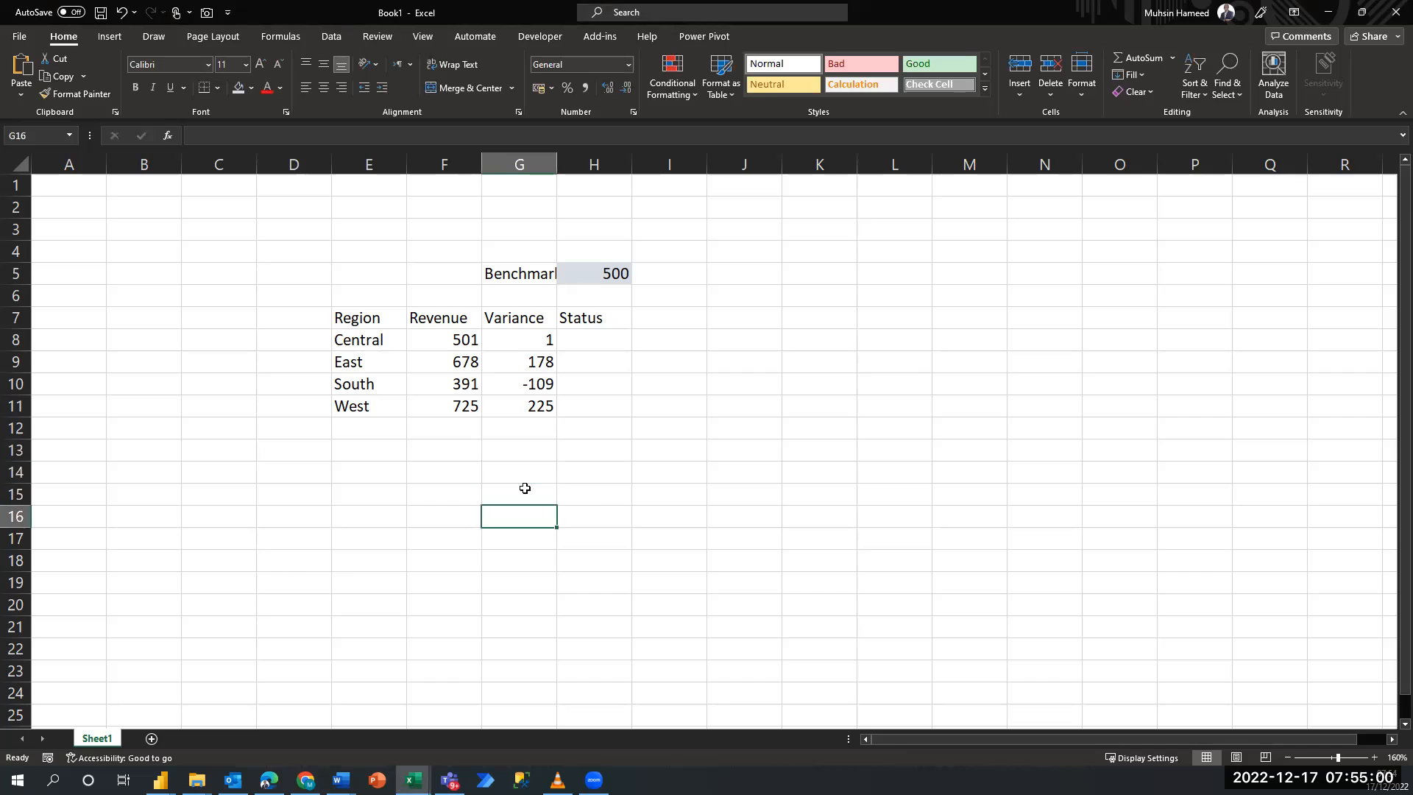
key("Left")
key("Left")
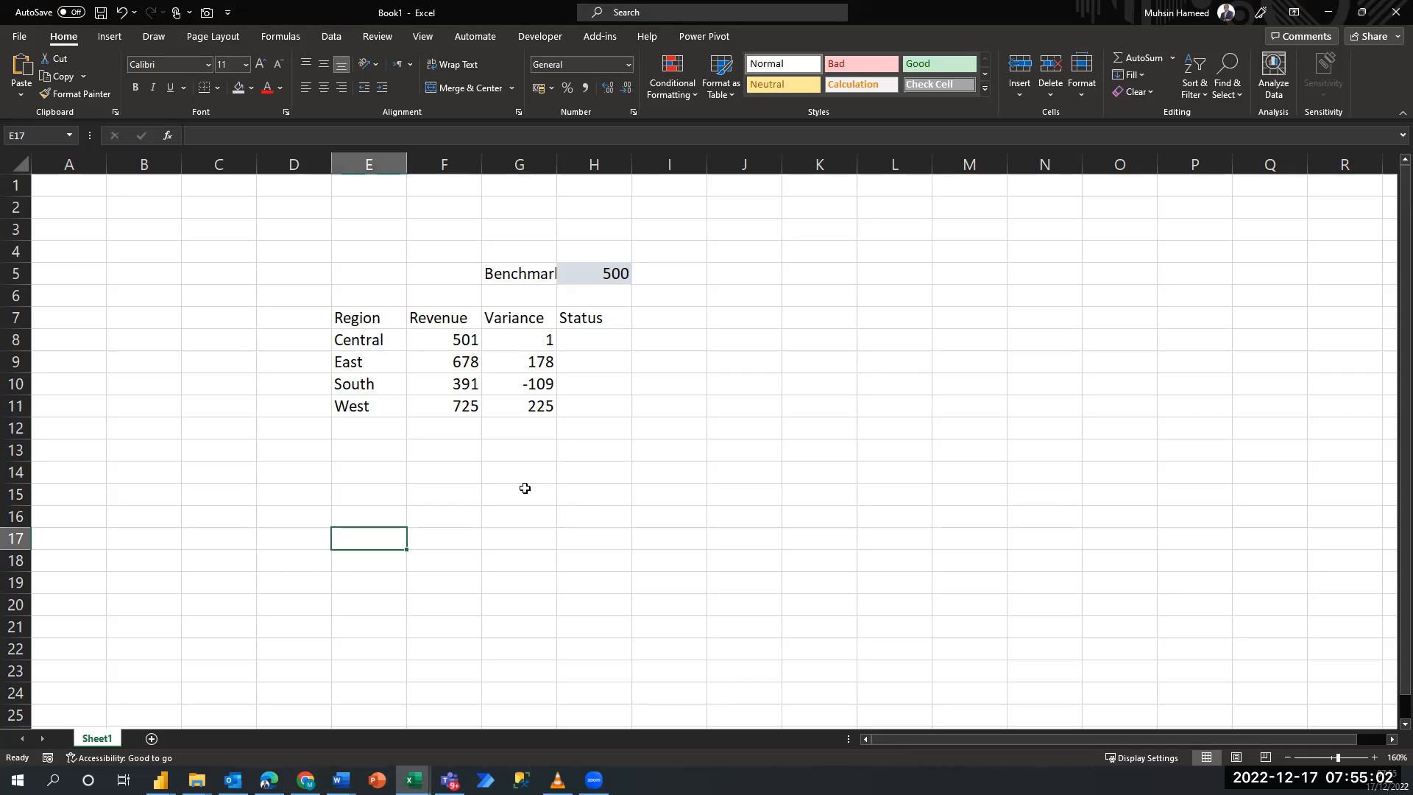
type("Table")
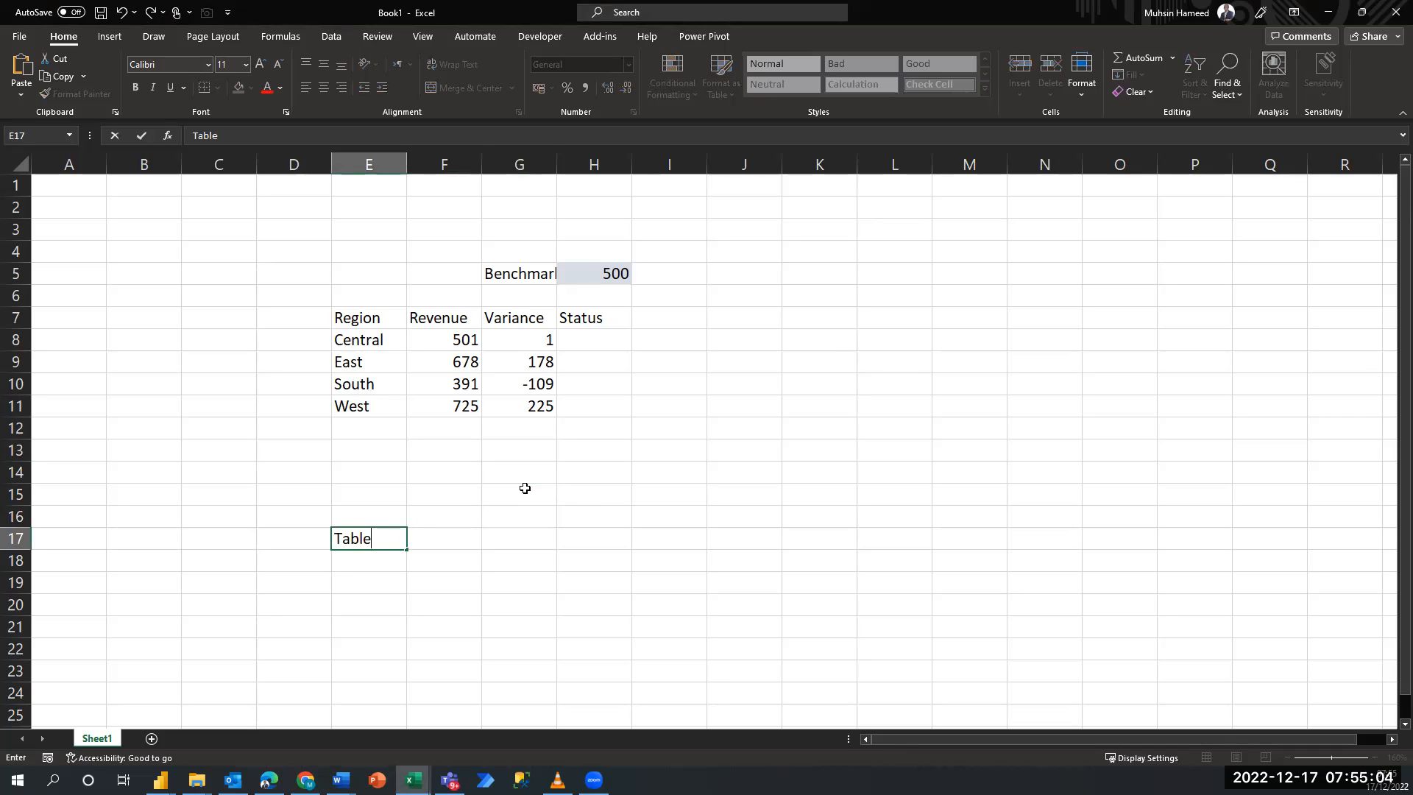
key("Return")
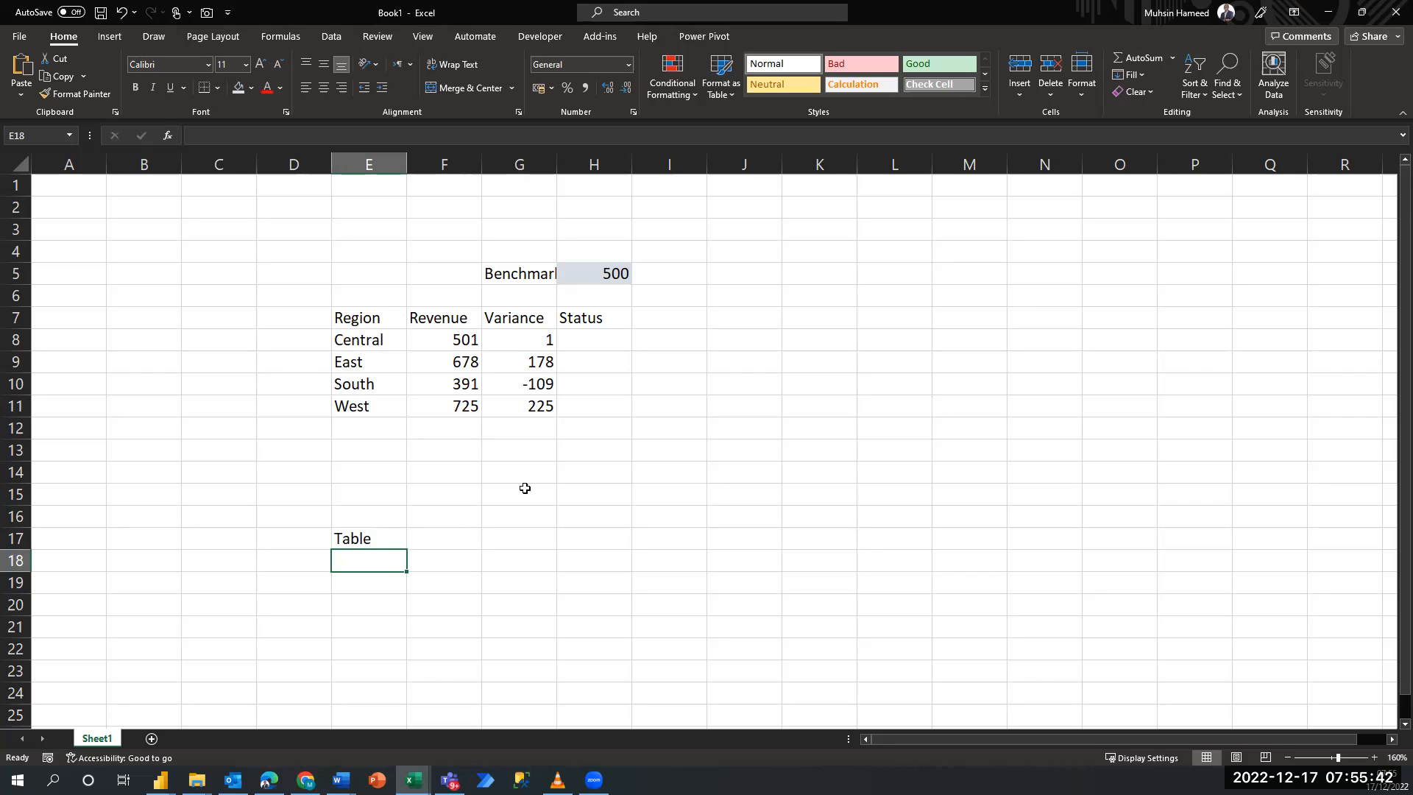
type("New ")
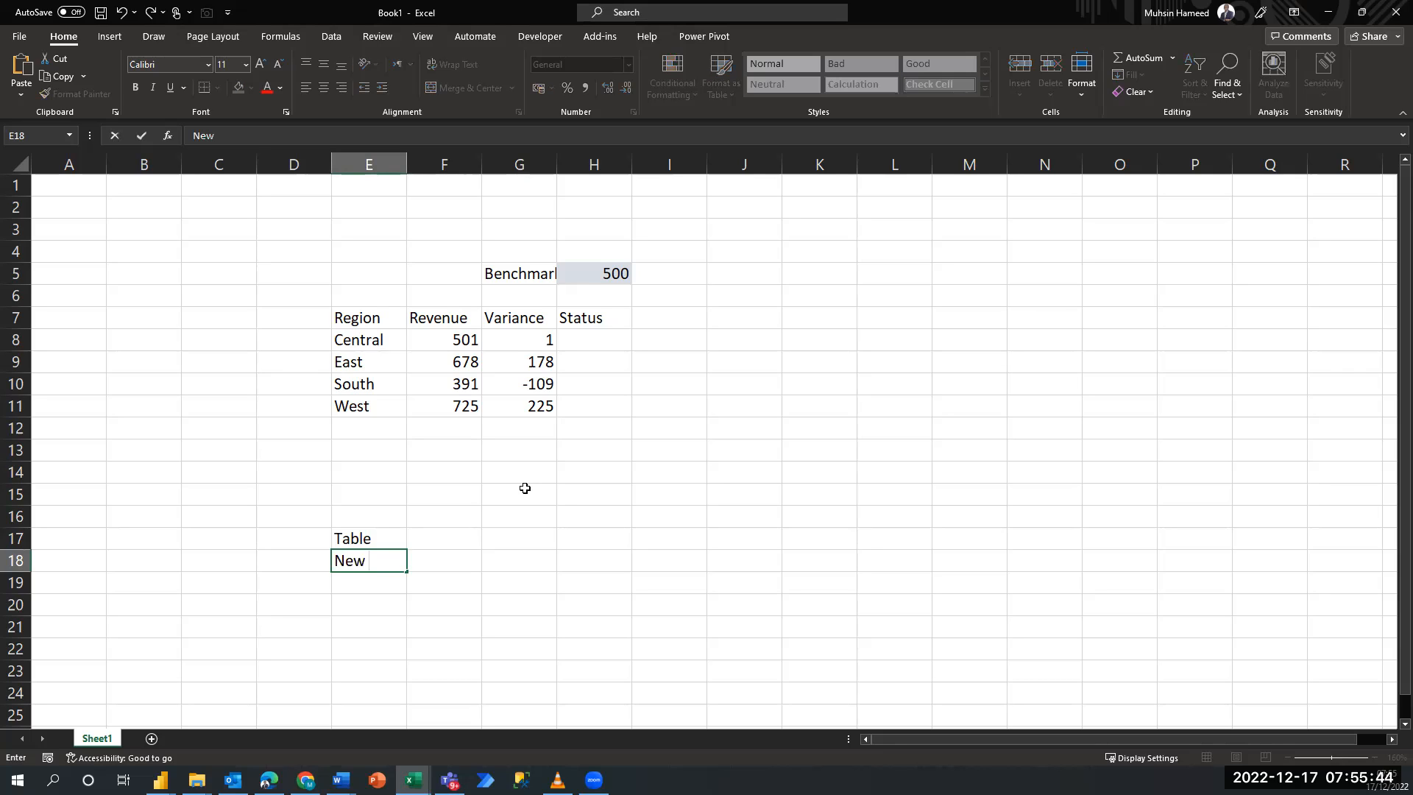
type("Columns")
key("Return")
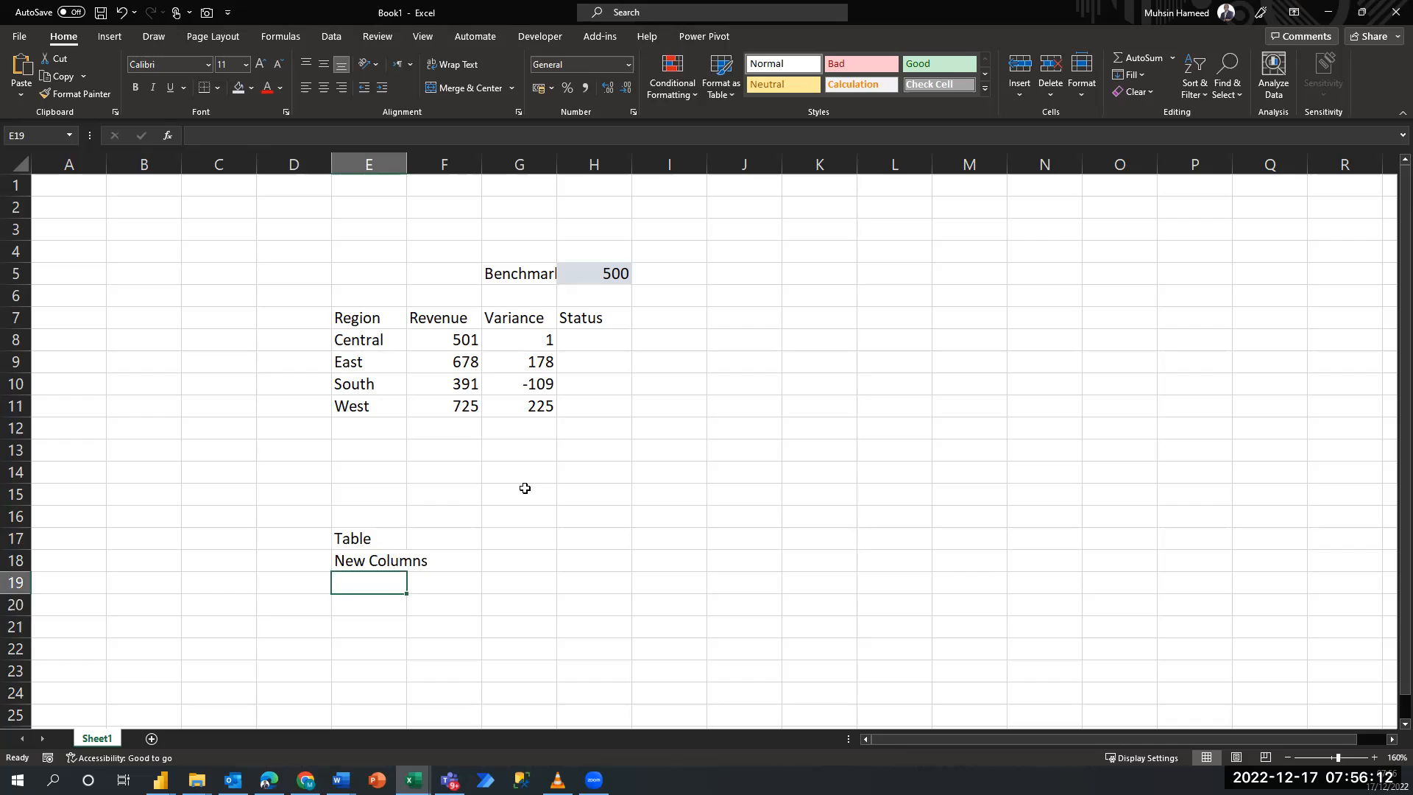
Extend the topic list with Measure in E19 and RLS in E20.
type("Measure")
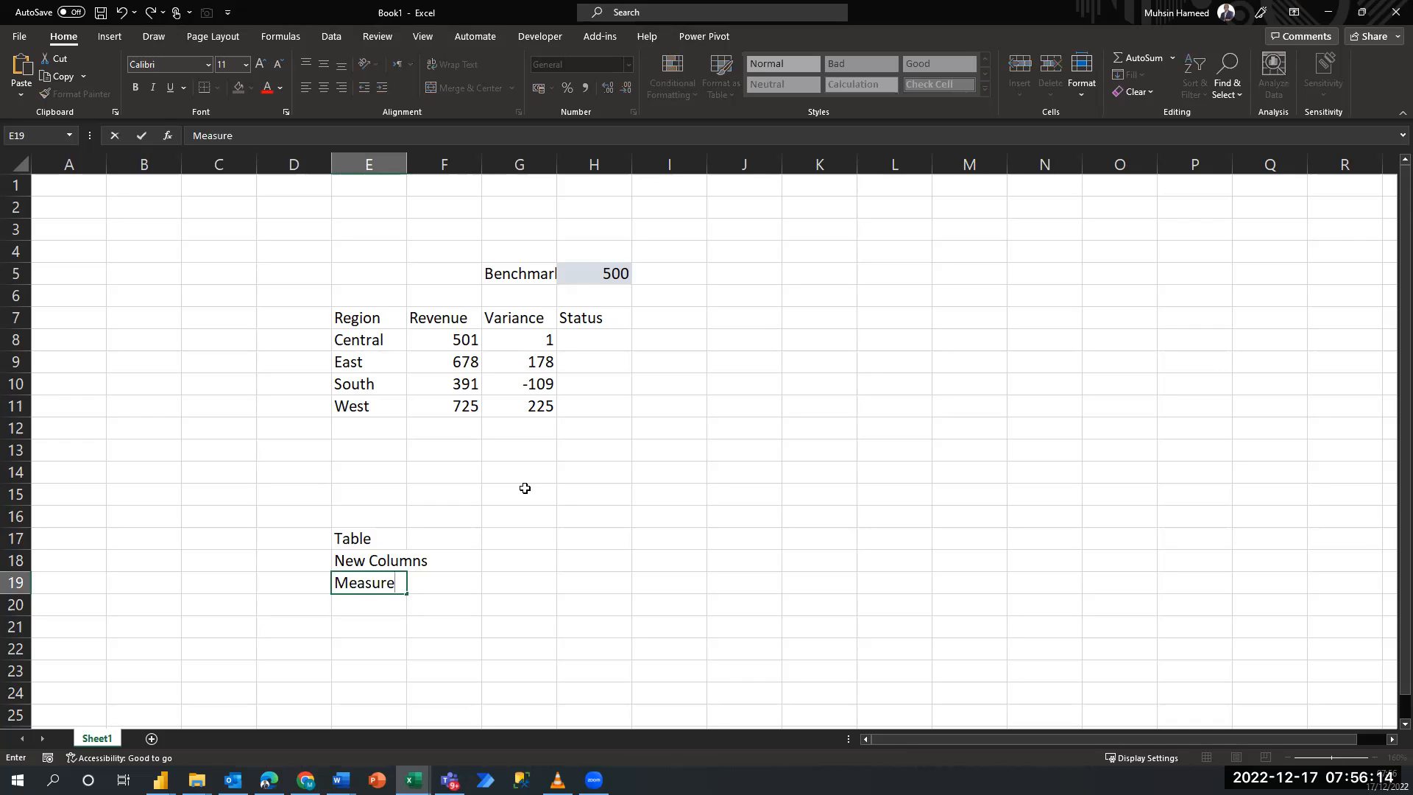
key("Return")
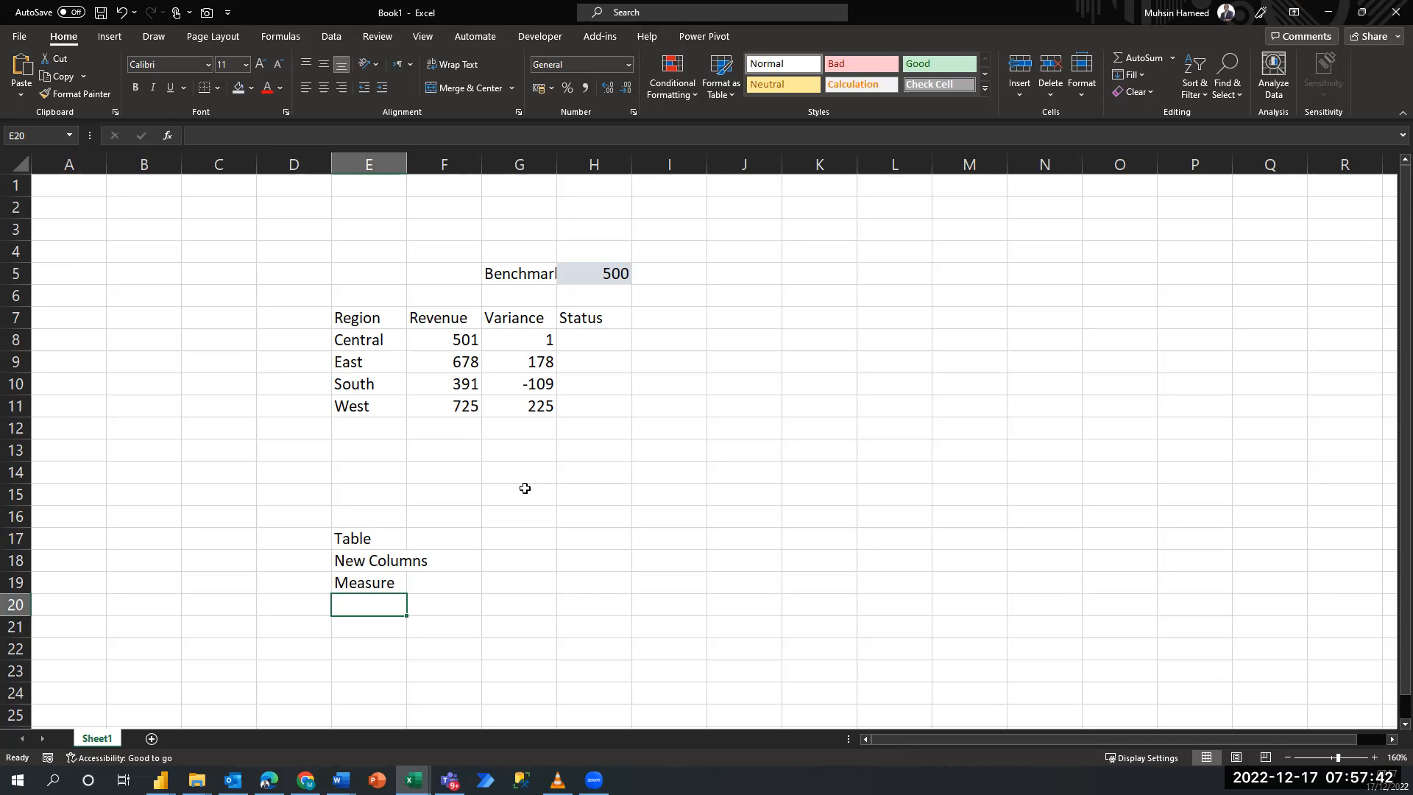
type("RLS")
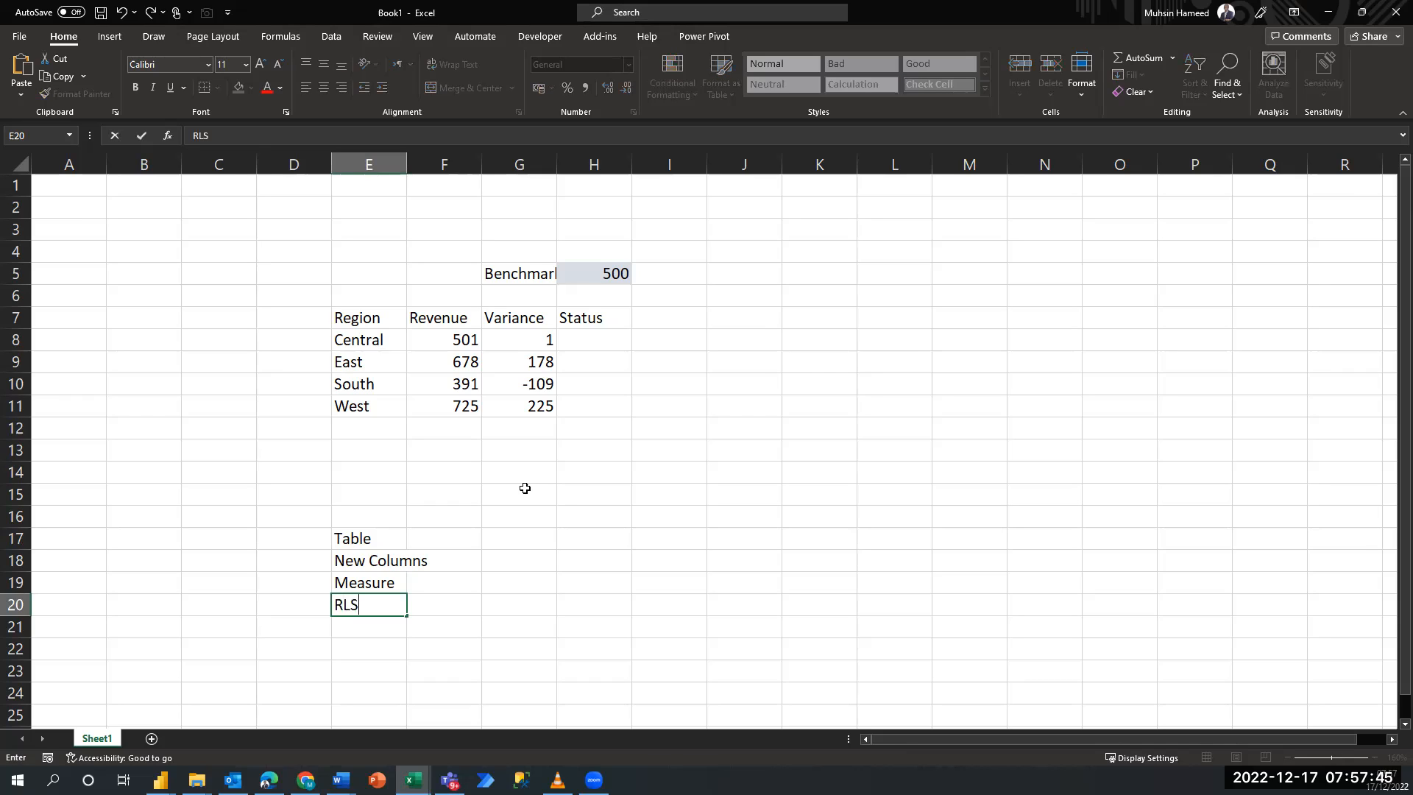
key("Return")
key("Up")
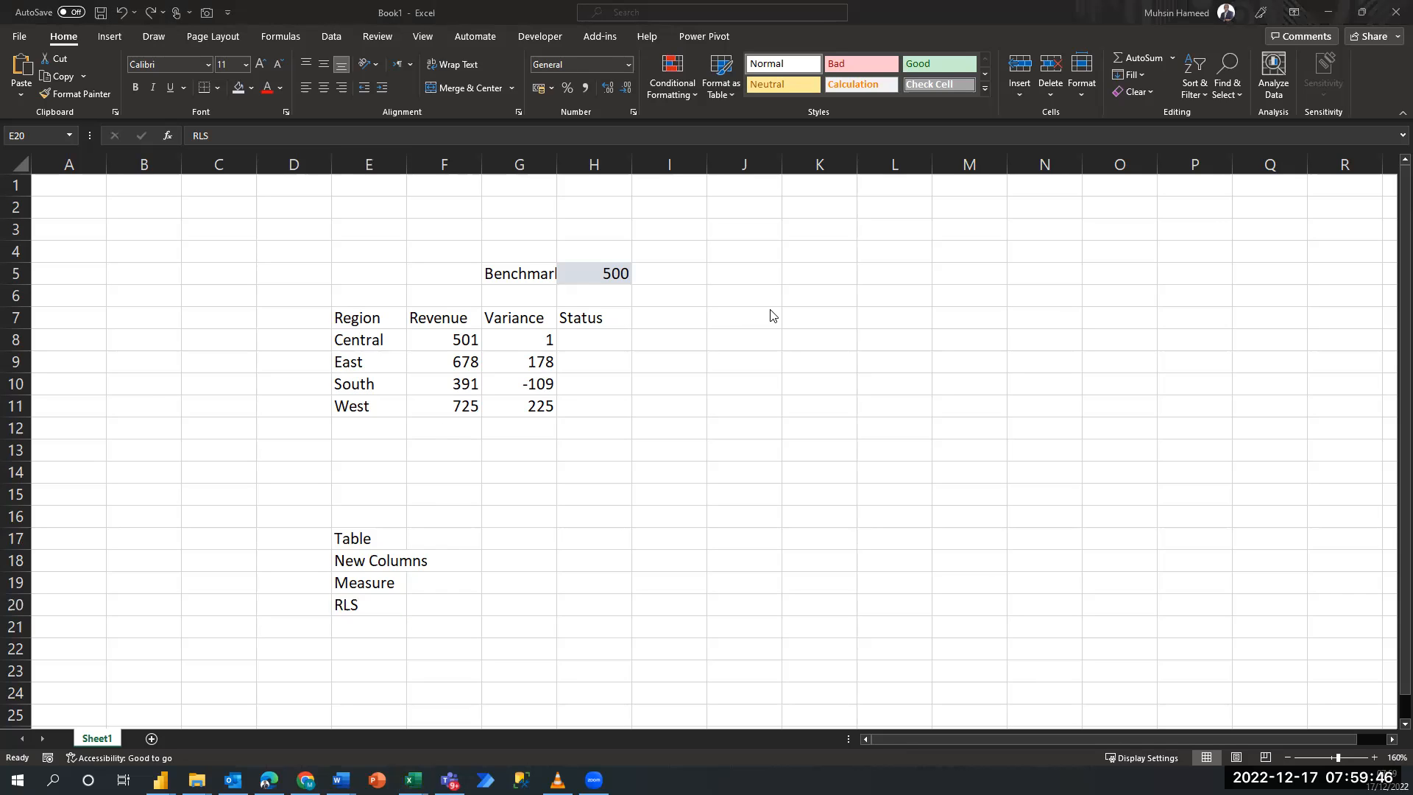
Switch to Power BI and deselect the Region sales table on Page 6.
key("alt+Tab")
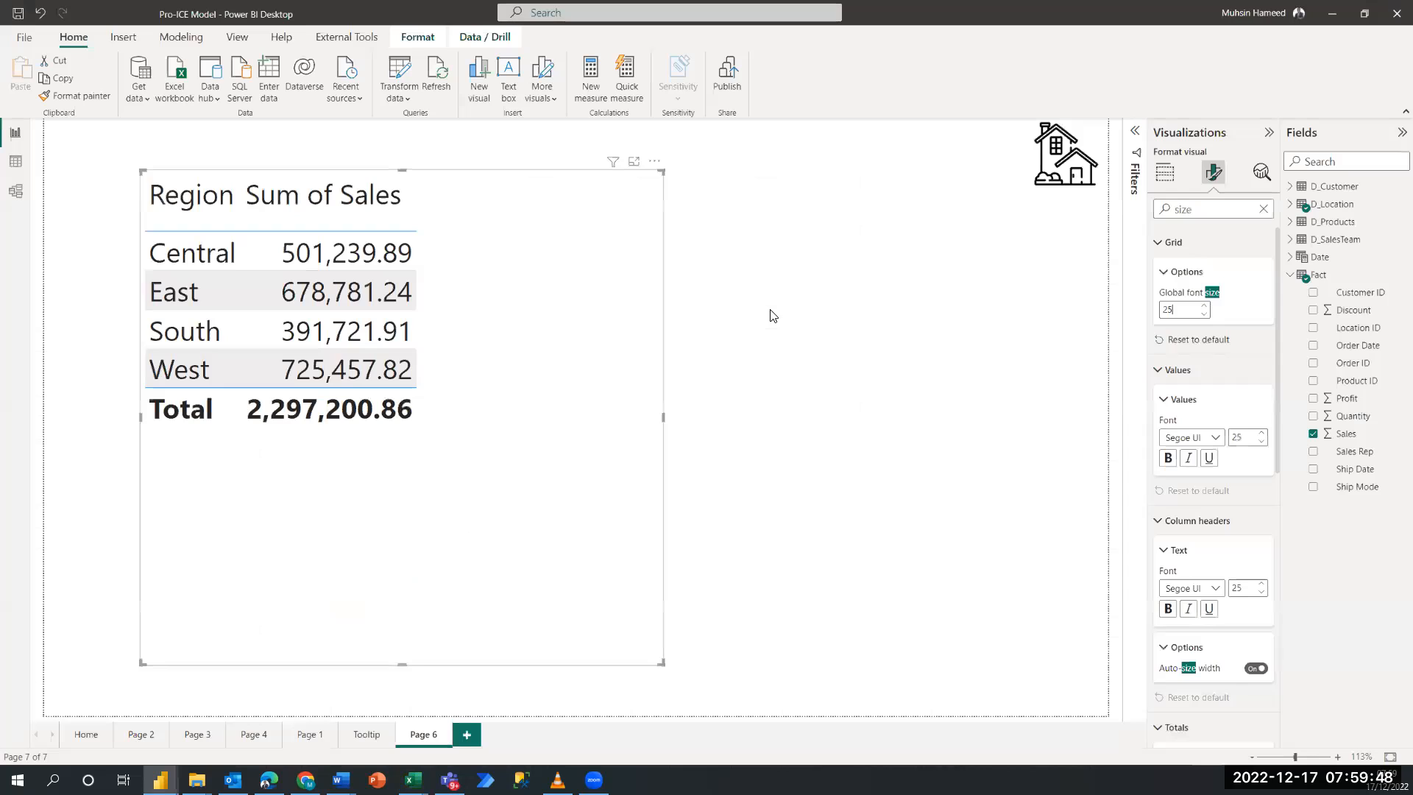
left_click(773, 315)
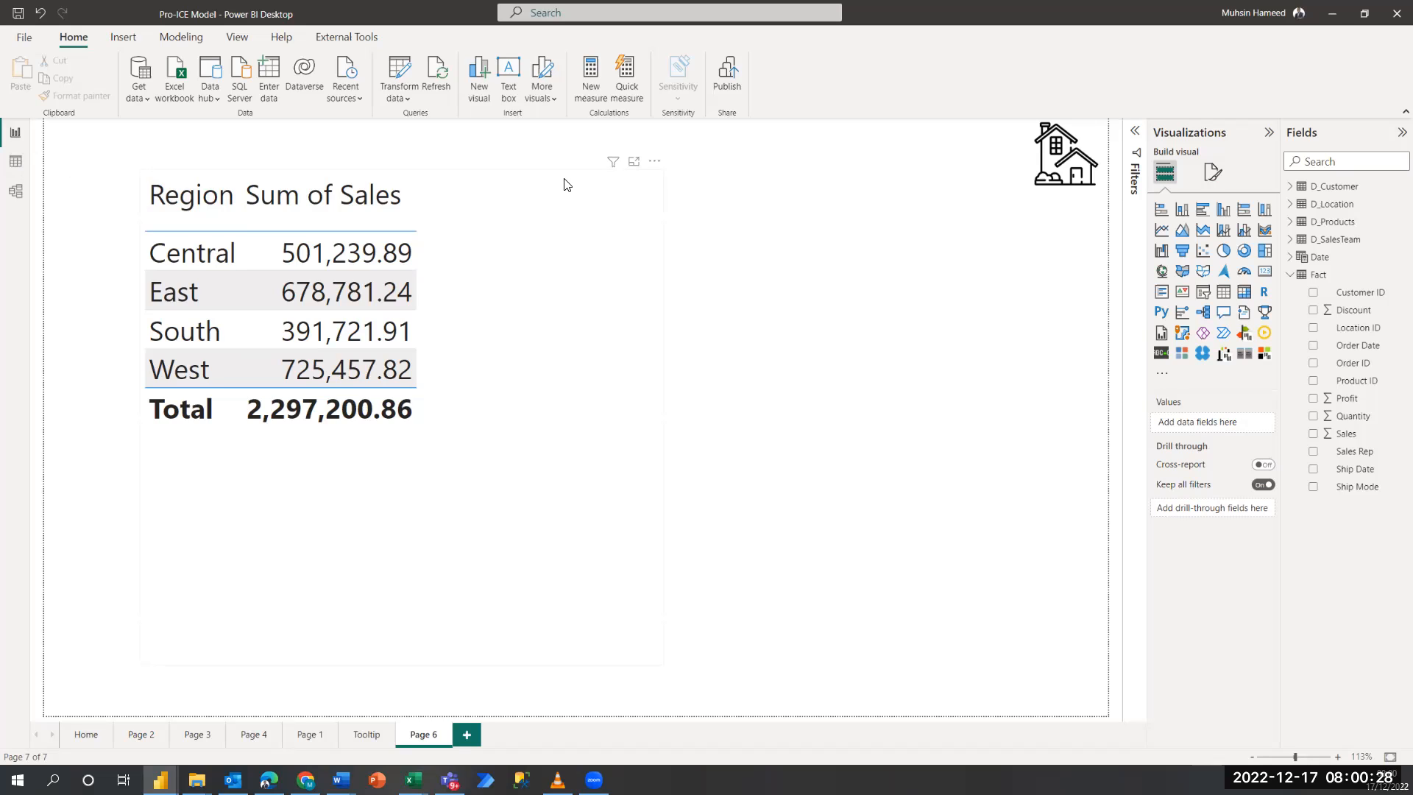
Start a new calculated table in the data view and enlarge the formula text for readability.
left_click(192, 40)
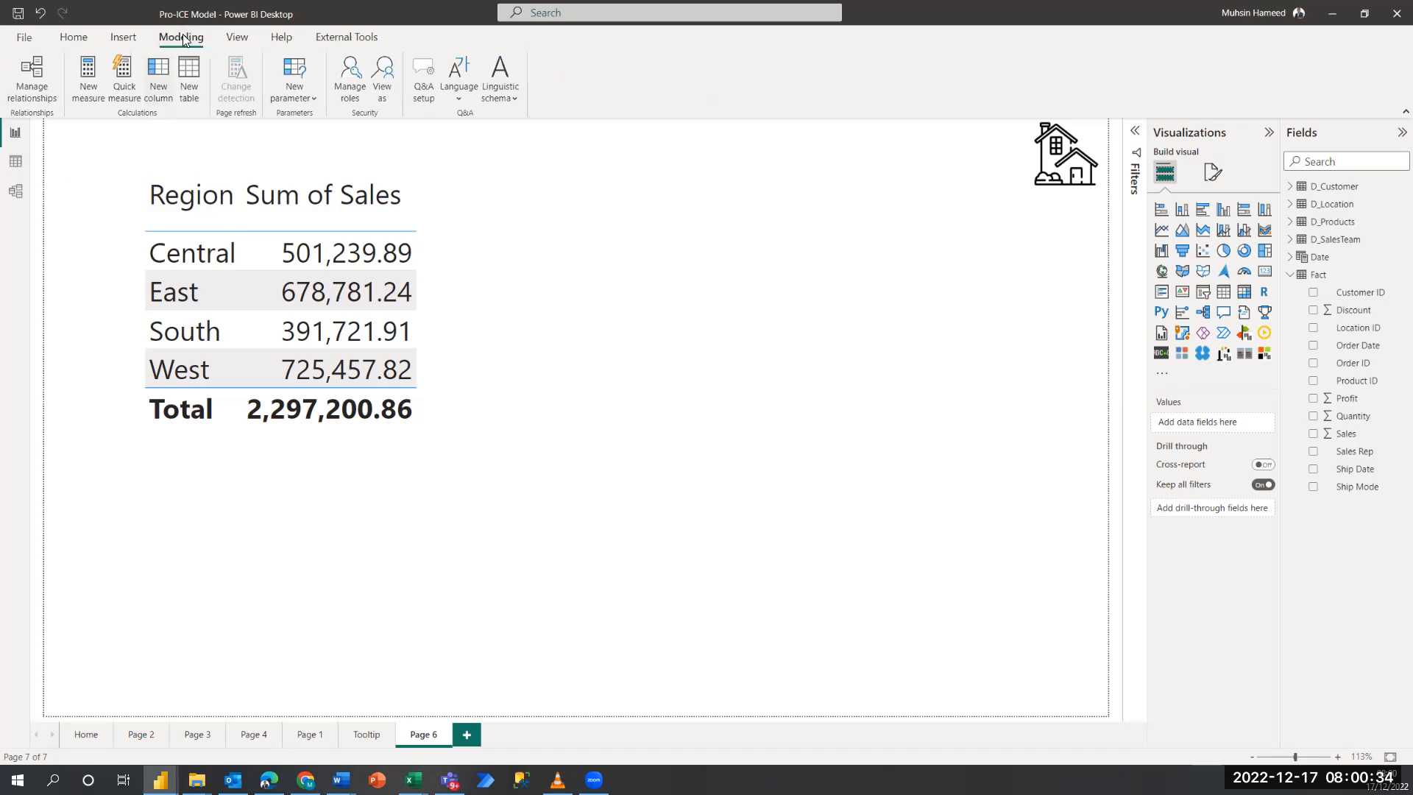
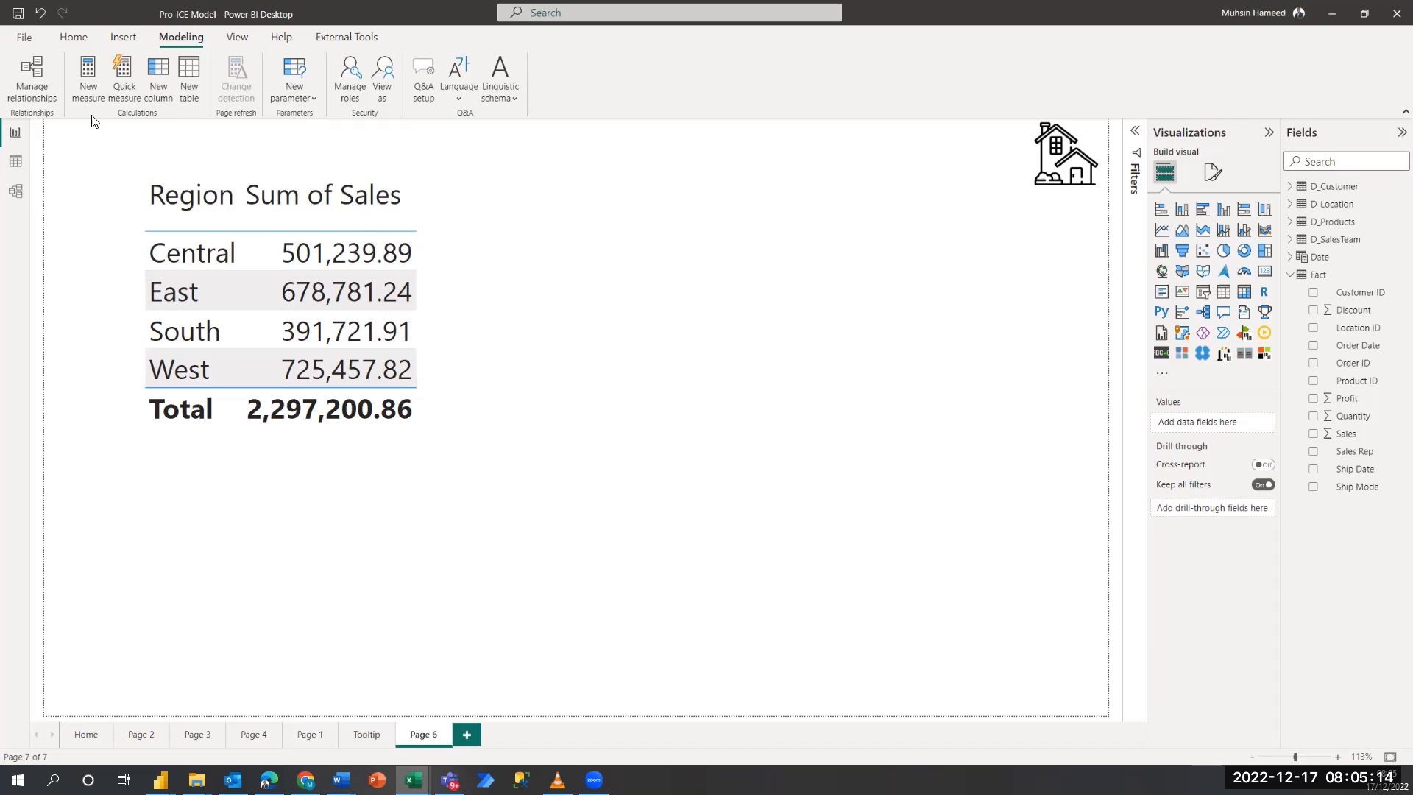
left_click(16, 163)
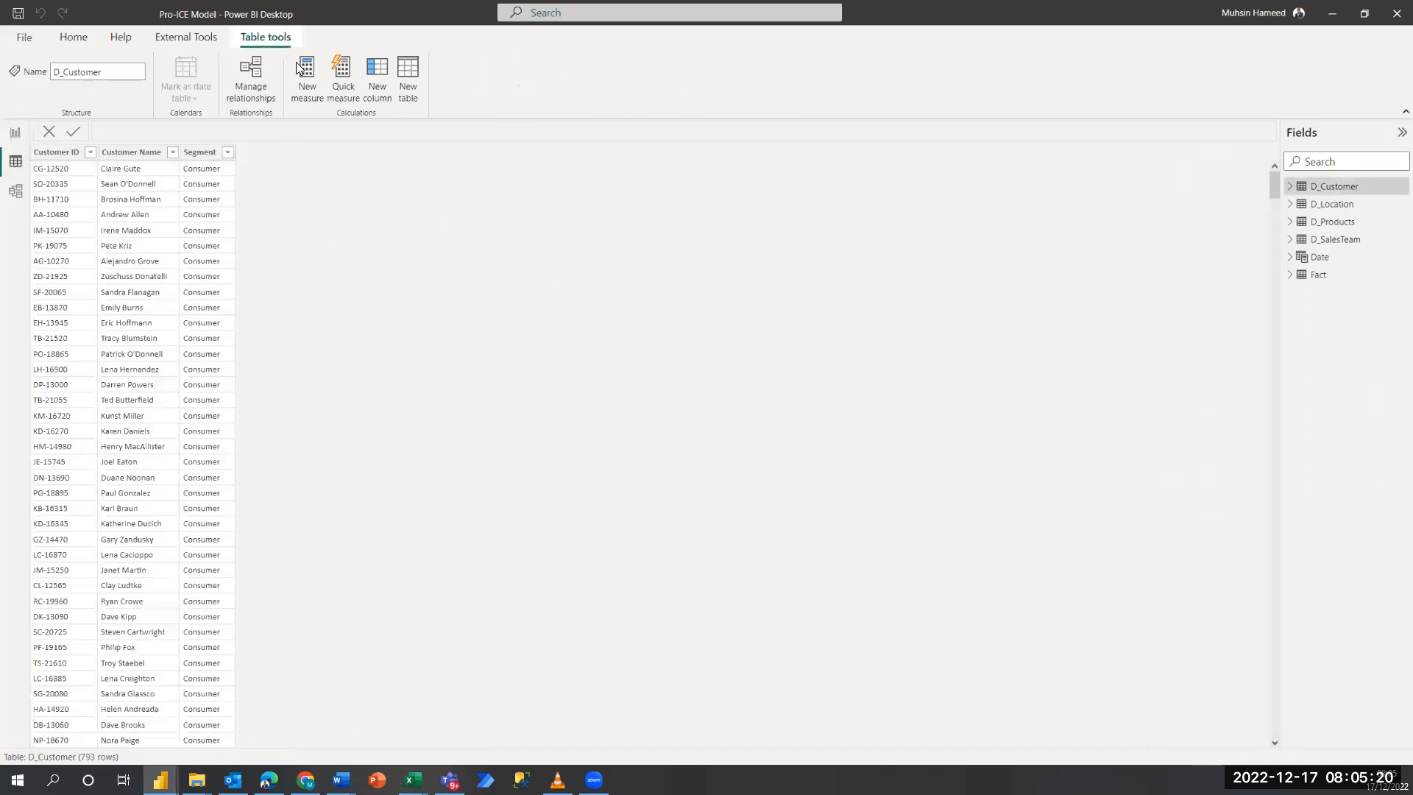
left_click(409, 66)
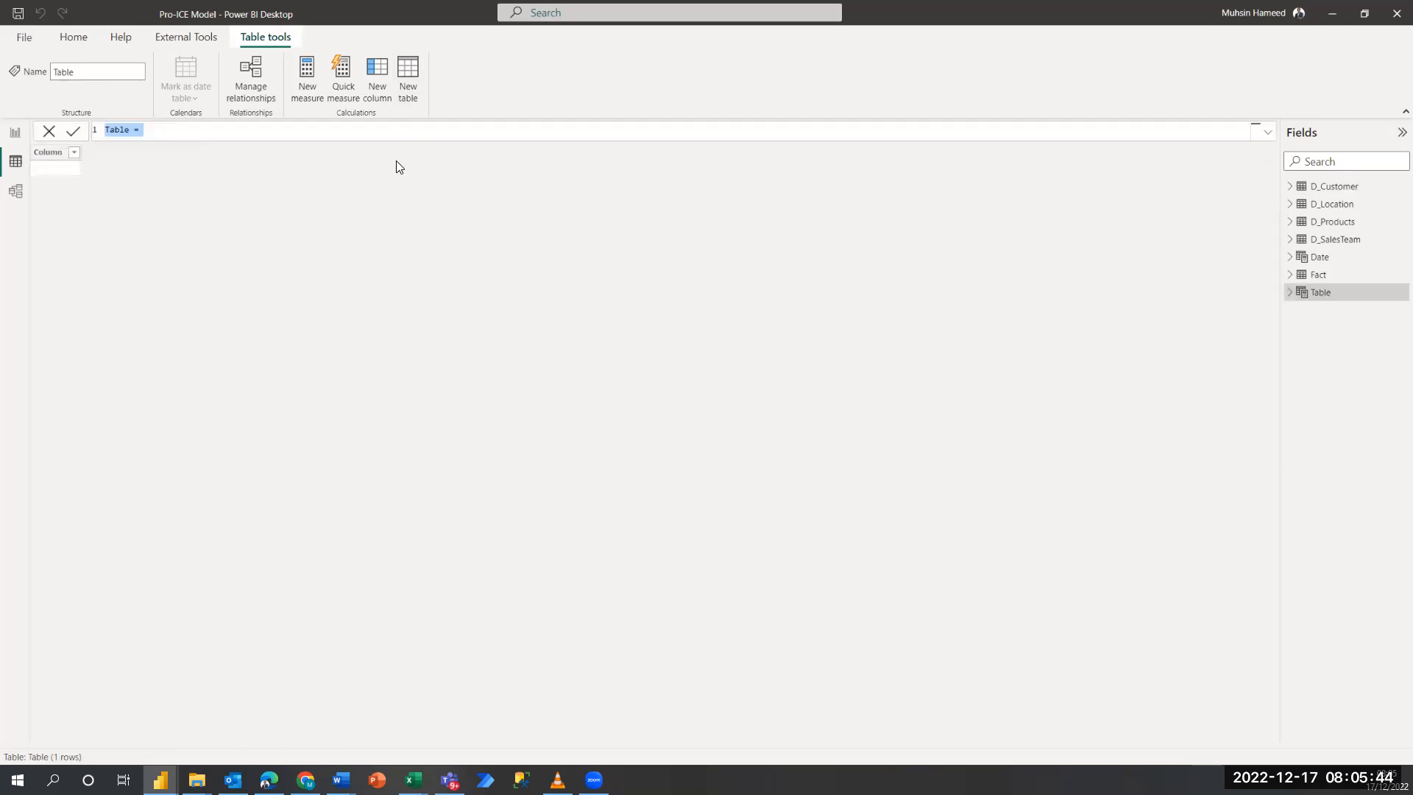
key("ctrl+plus")
key("ctrl+plus")
key("ctrl+plus")
key("ctrl+plus")
key("ctrl+plus")
key("ctrl+plus")
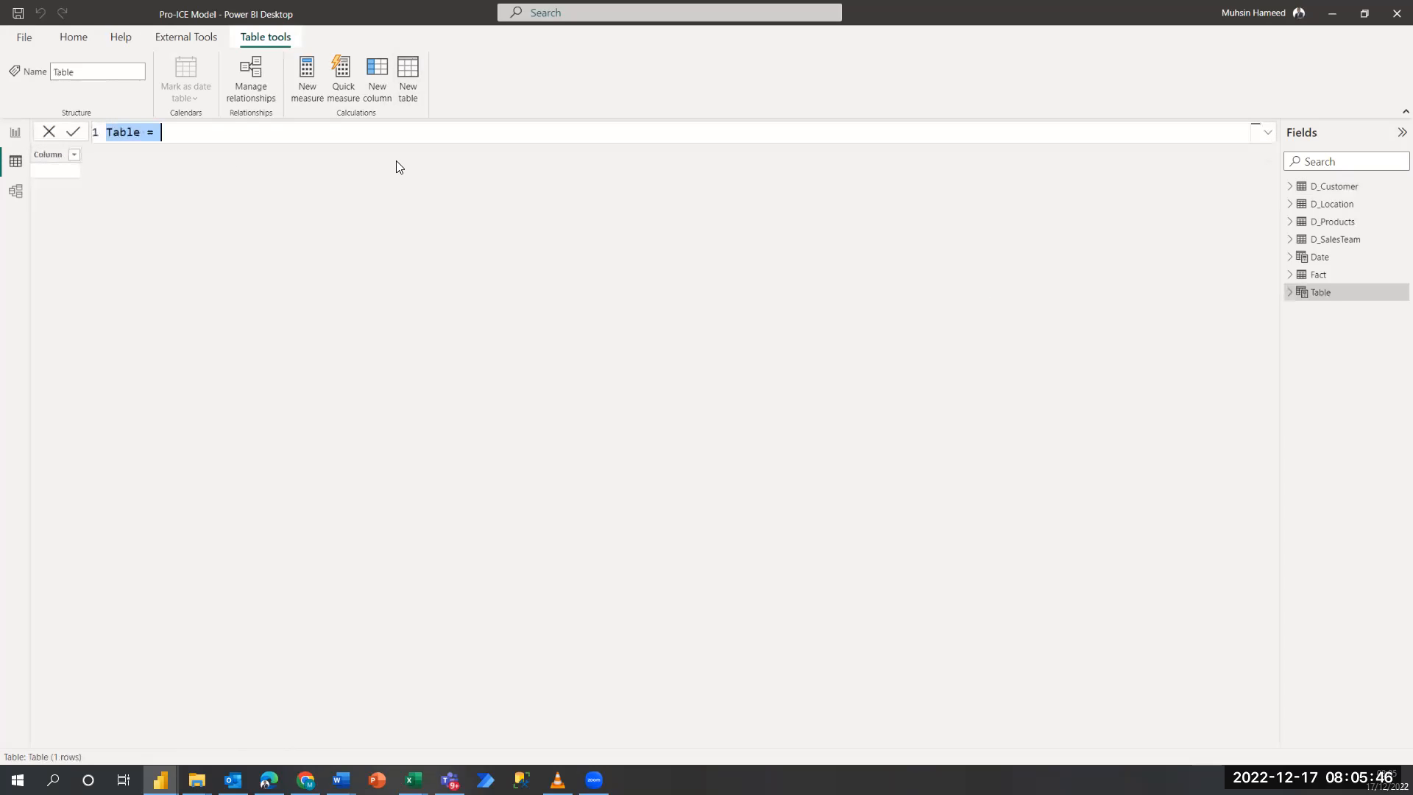
key("ctrl+plus")
key("ctrl+plus")
key("ctrl+plus")
key("ctrl+plus")
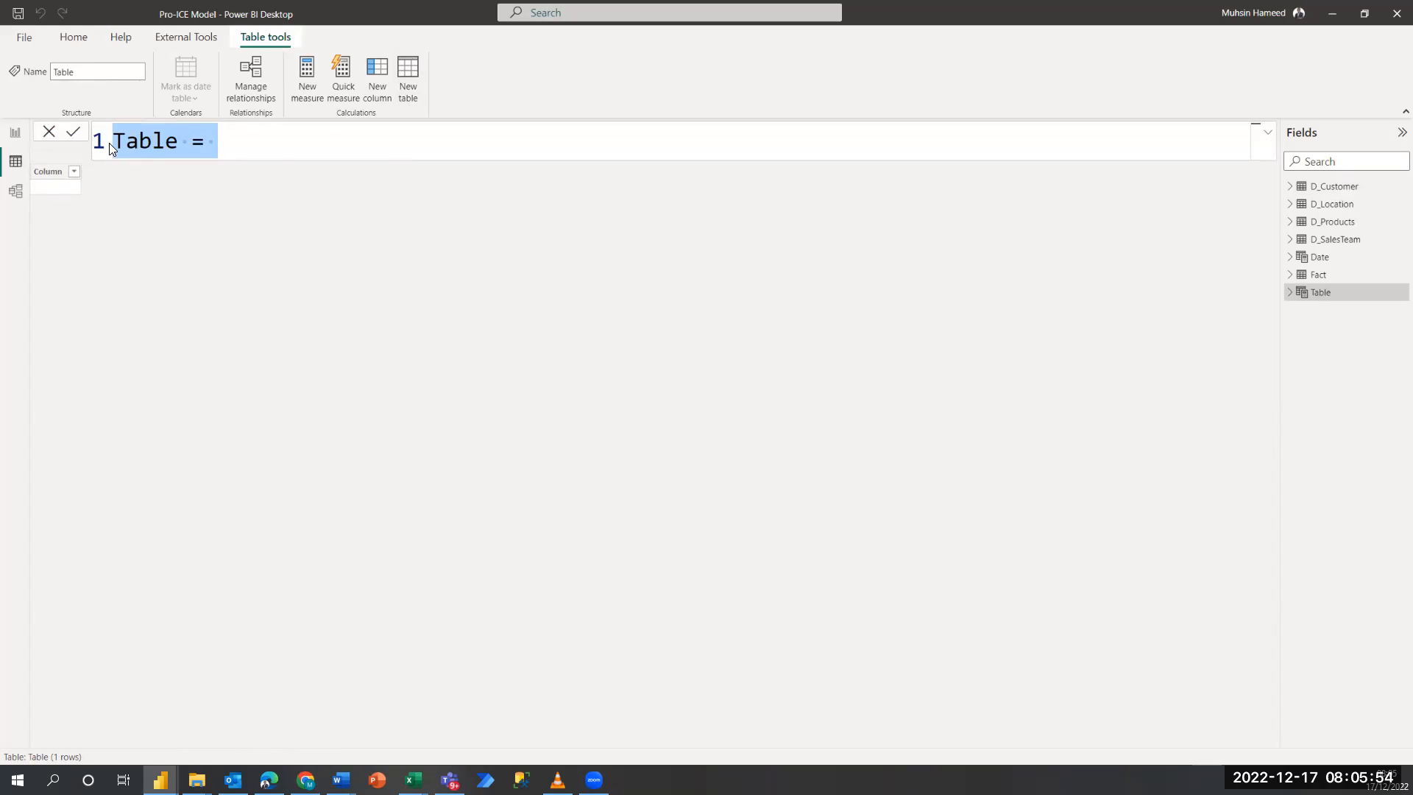
Examine the table name and equals sign in the placeholder formula of the new table.
left_click(180, 142)
key("ctrl+shift+Left")
left_click(220, 138)
key("ctrl+shift+Left")
left_click(237, 144)
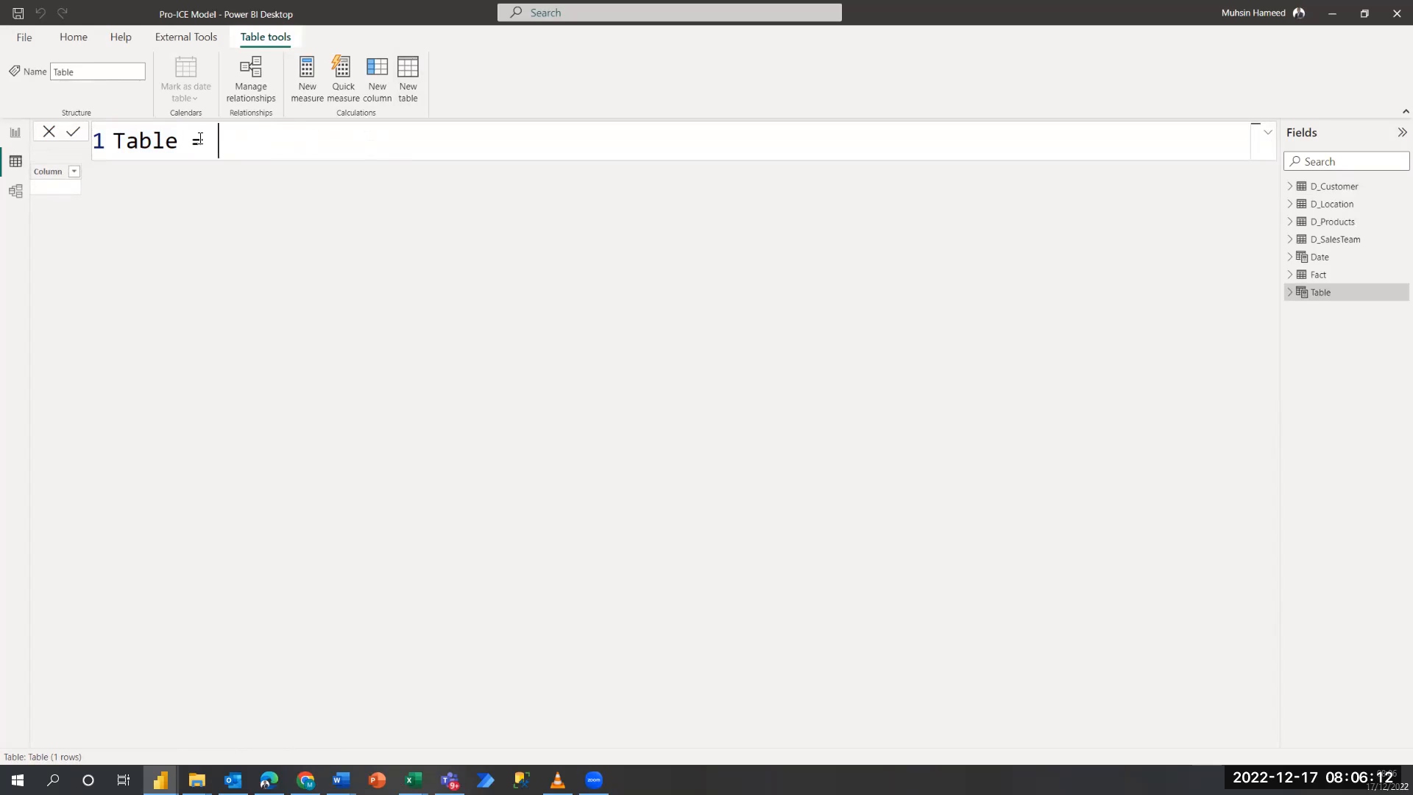
left_click_drag(174, 146, 114, 145)
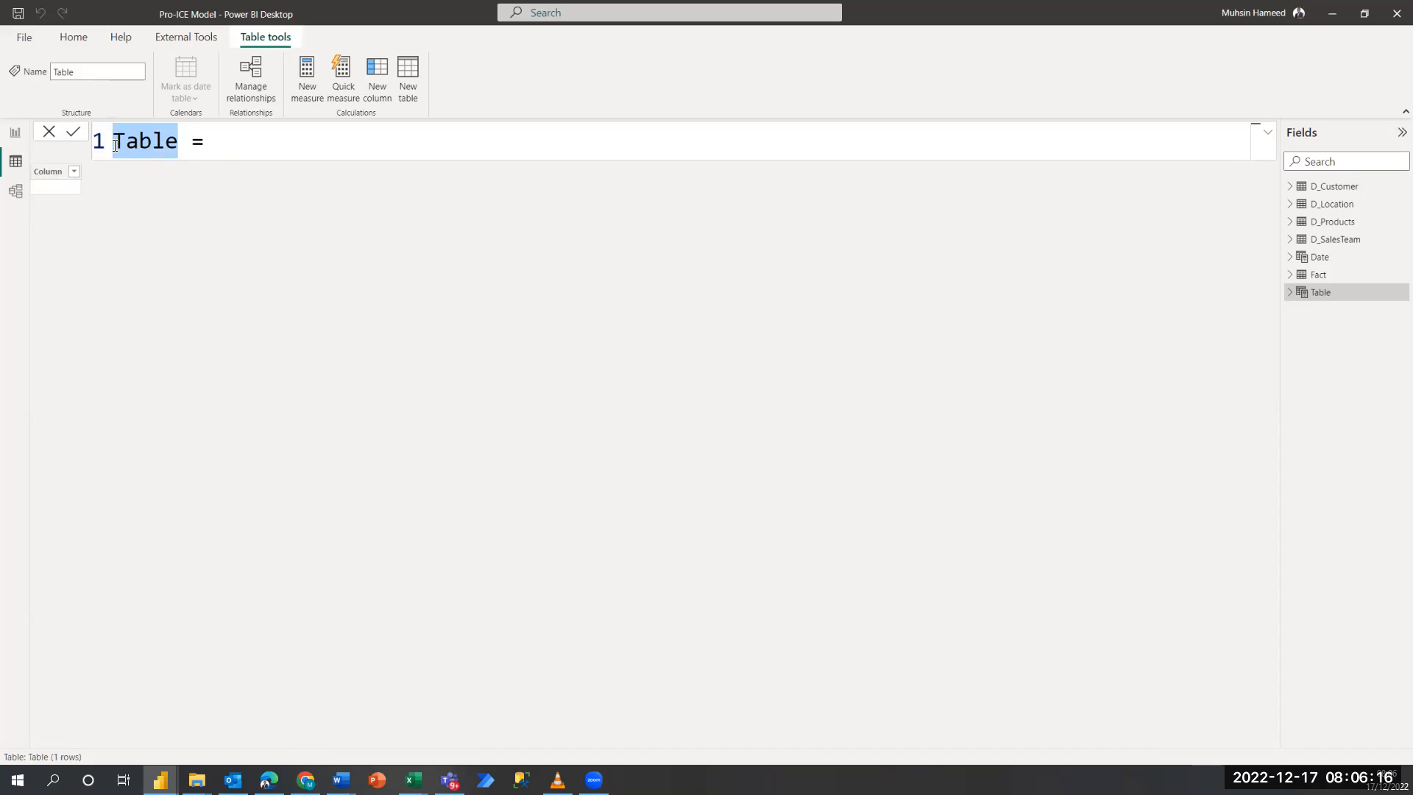
left_click(212, 142)
key("shift+Left")
left_click(226, 134)
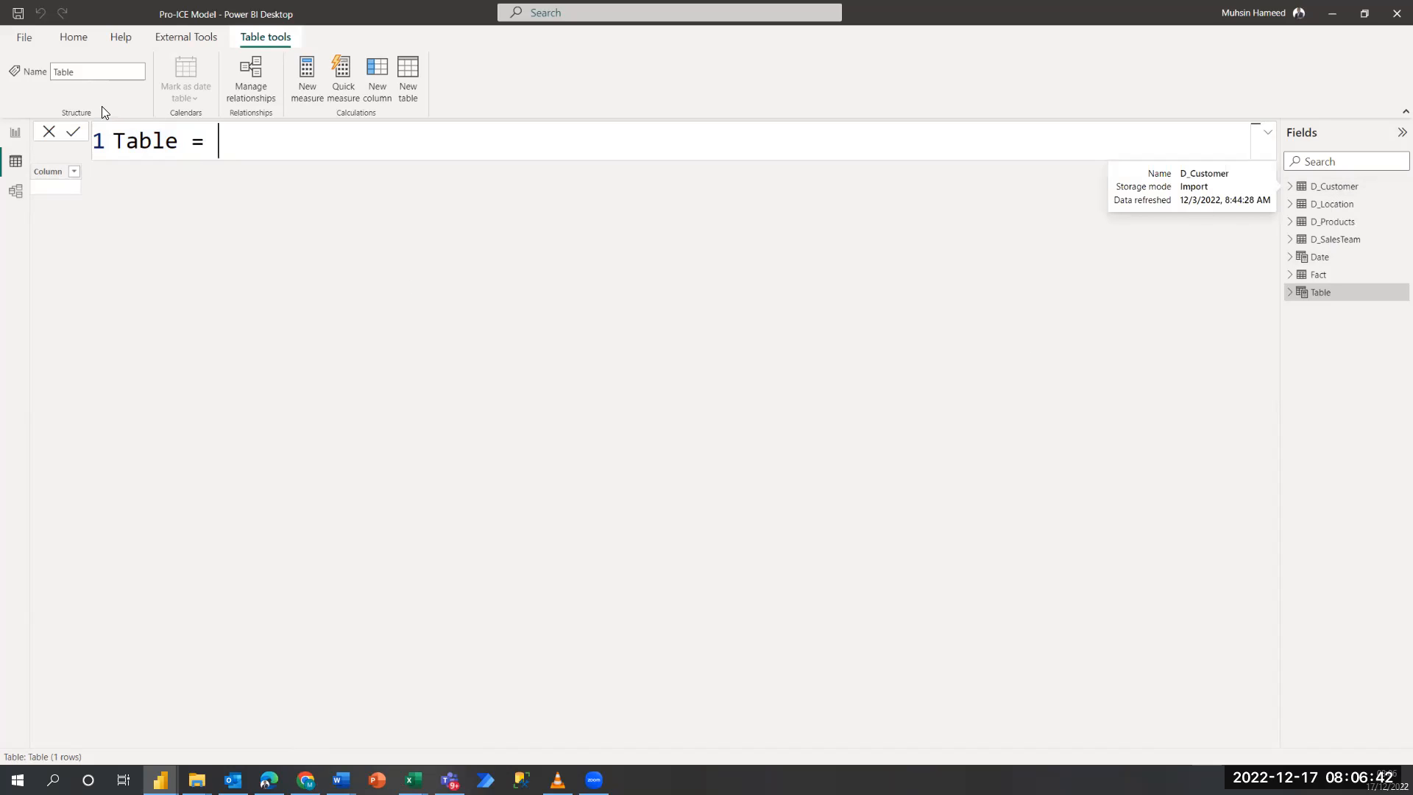
Define the new table with the formula D_Customer Duplicate = D_Customer and commit it.
left_click_drag(174, 142, 117, 141)
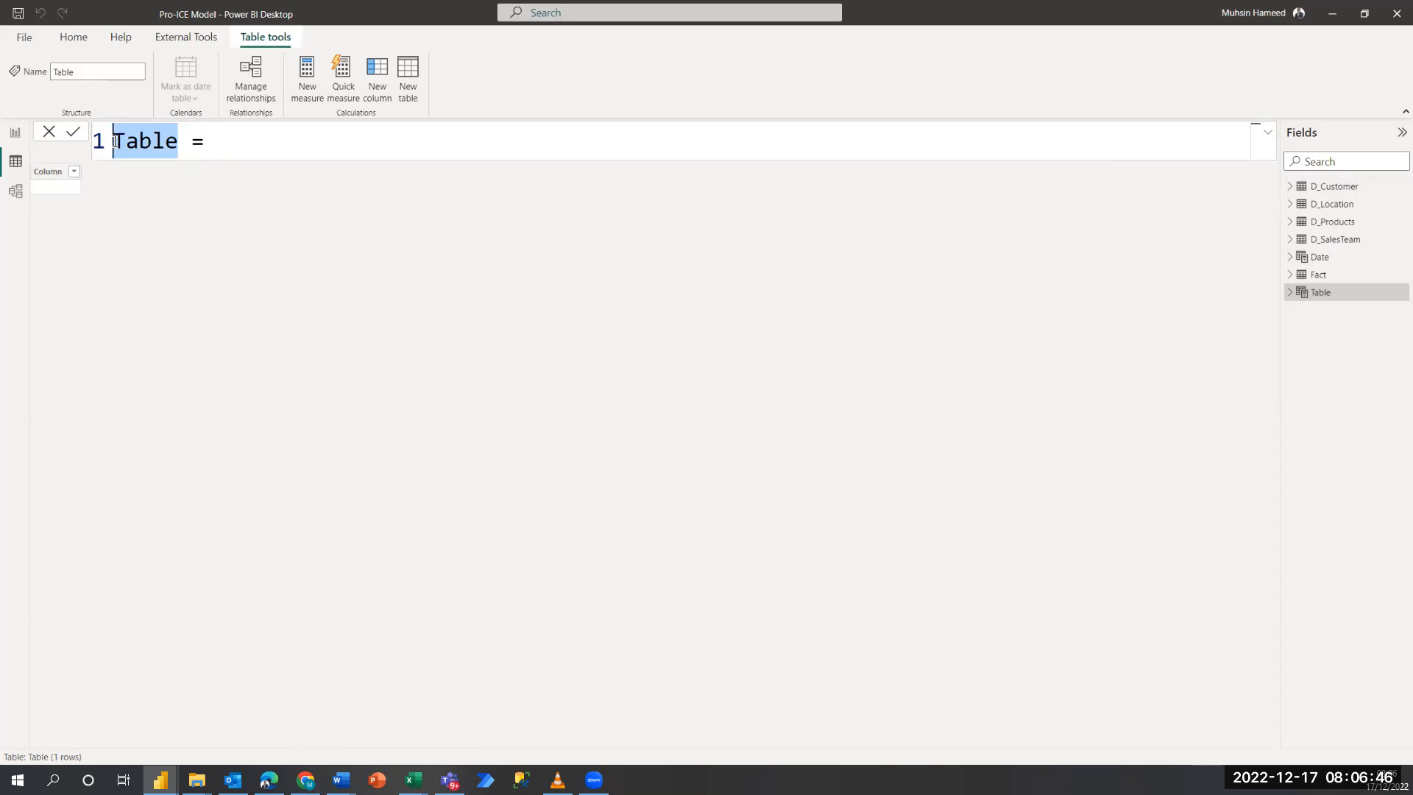
type("D_Customer ")
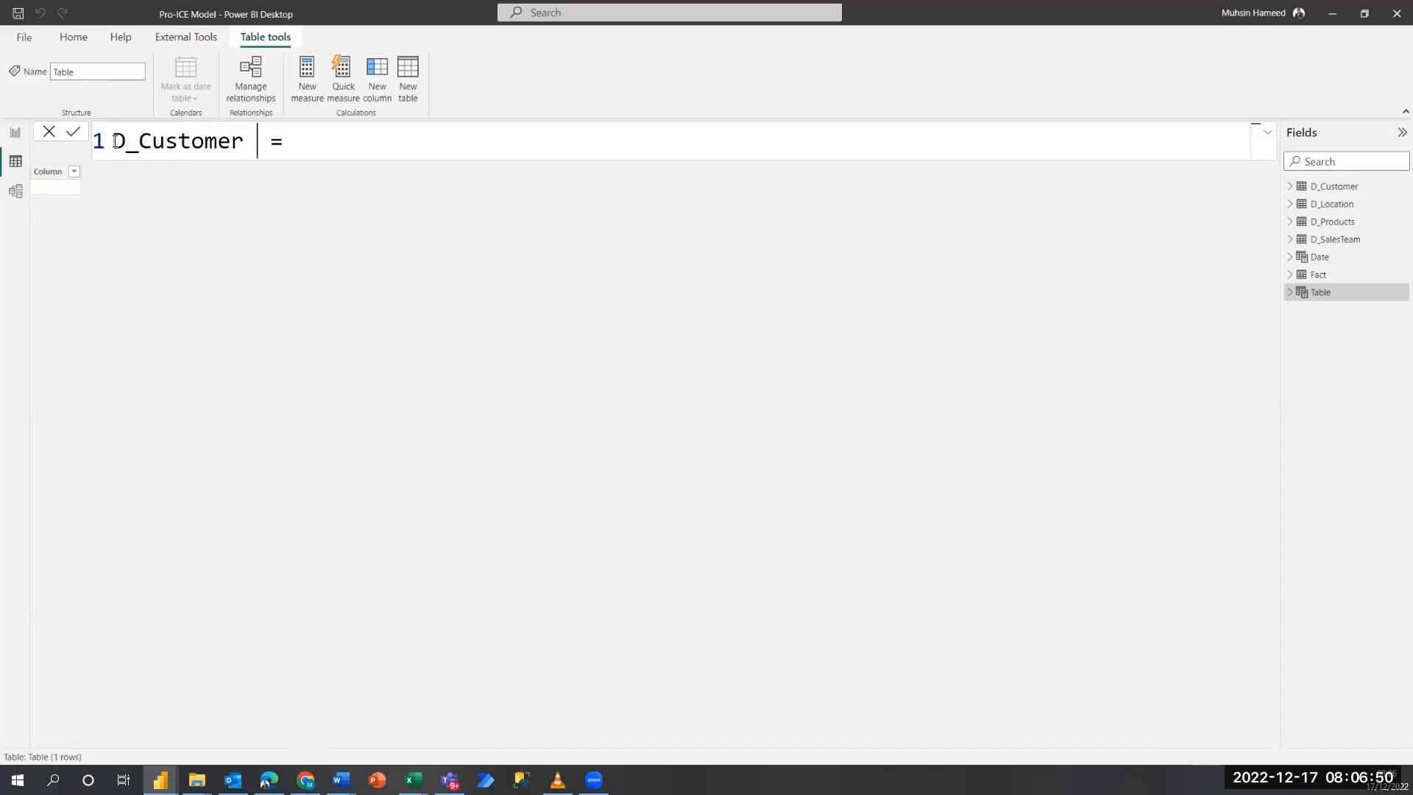
type("Duplicate = ")
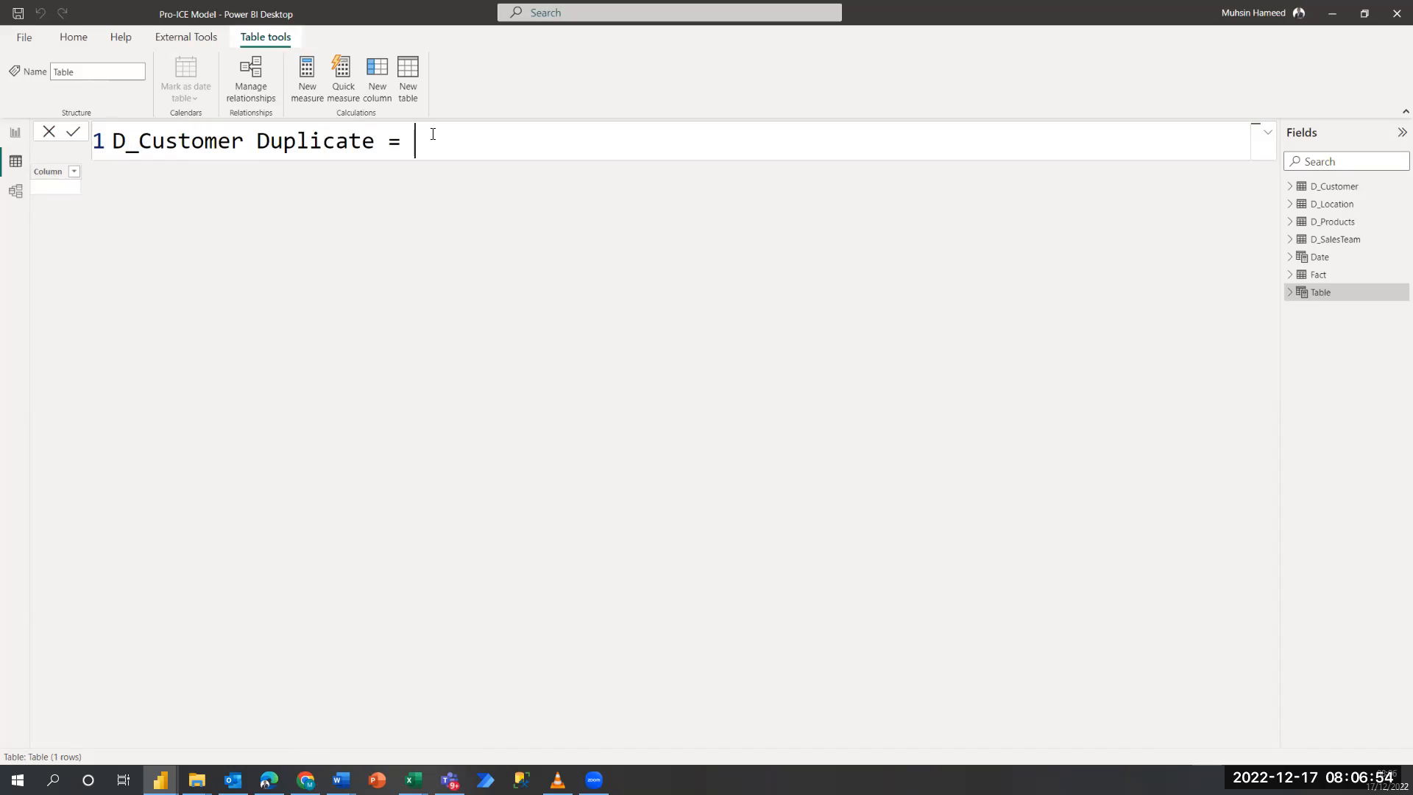
type("D_Customer")
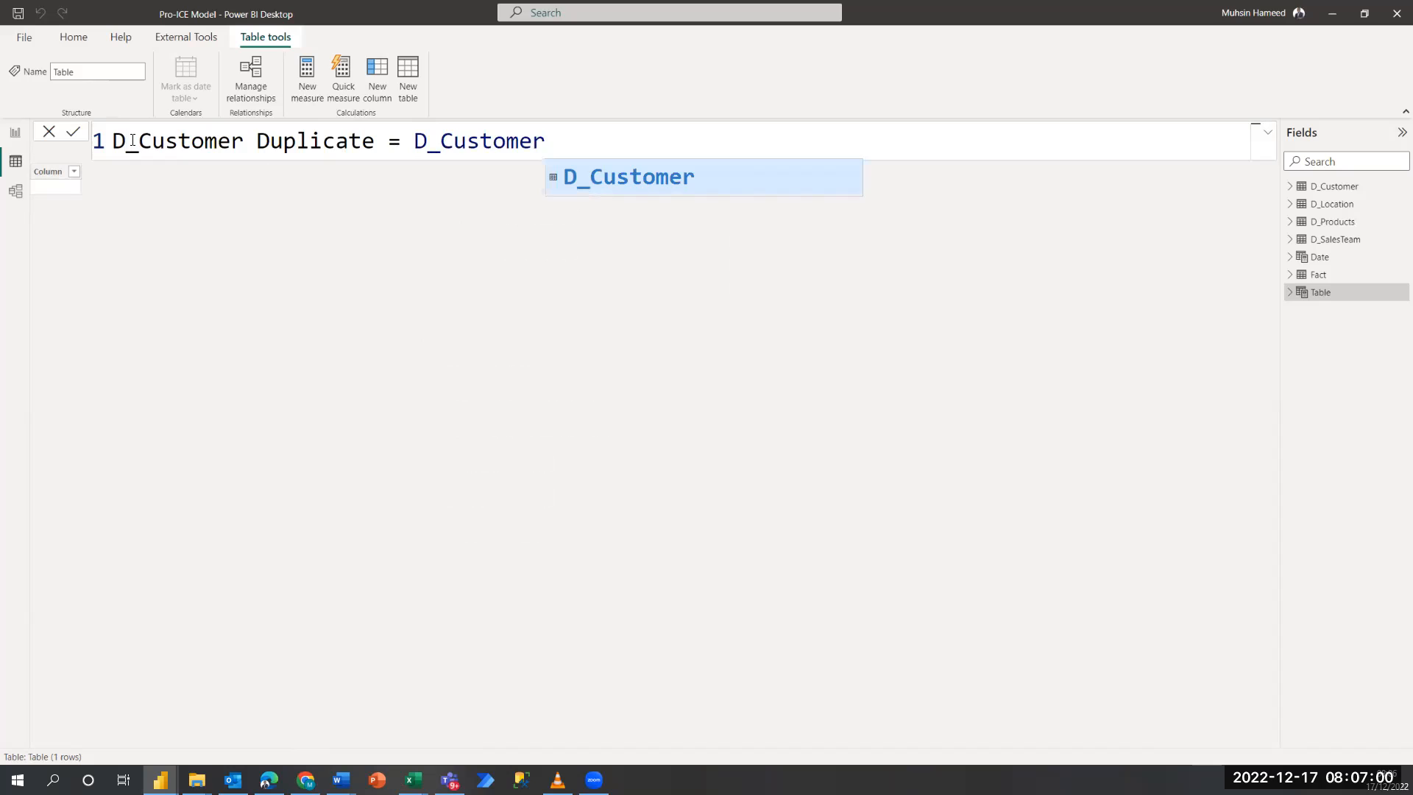
key("Home")
left_click_drag(315, 145, 405, 145)
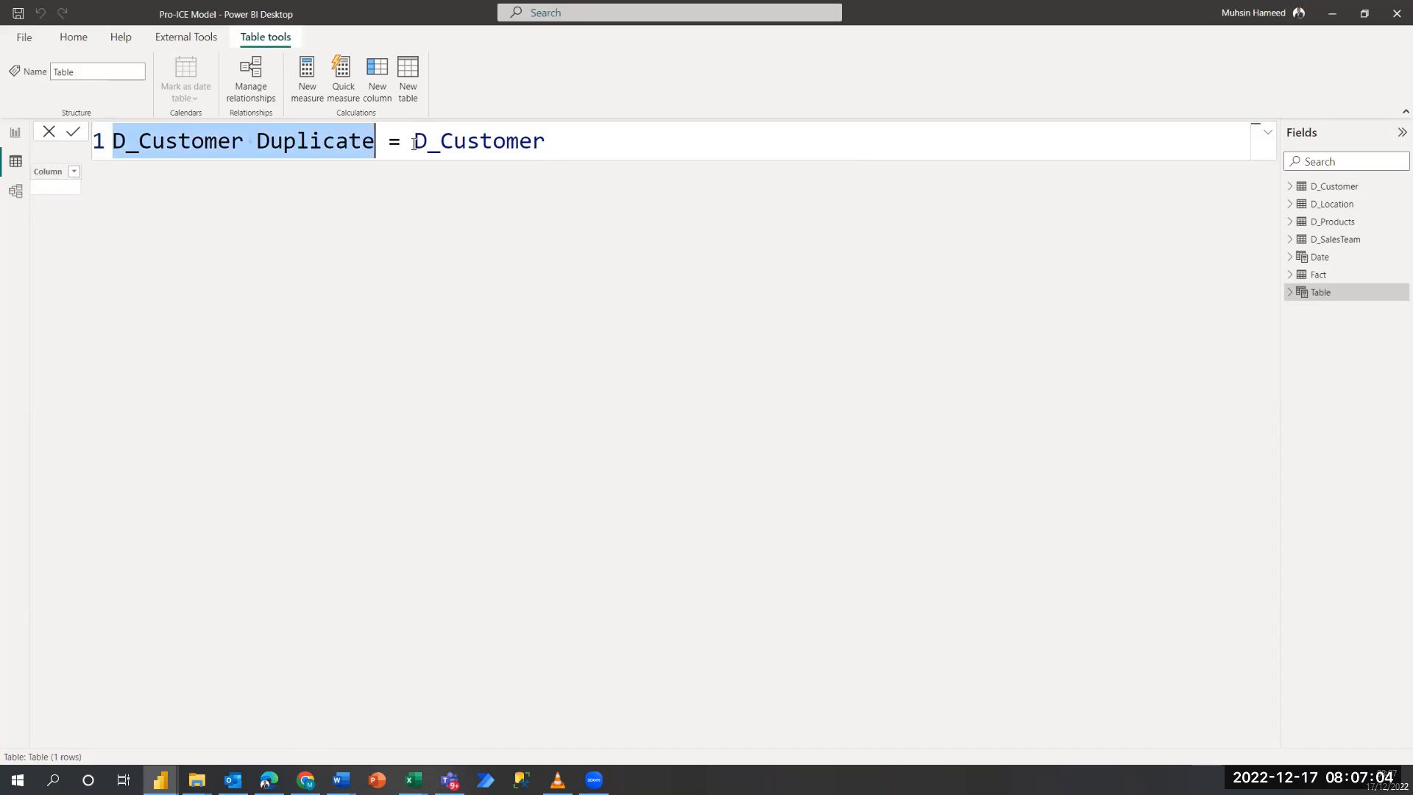
left_click(414, 143)
double_click(521, 143)
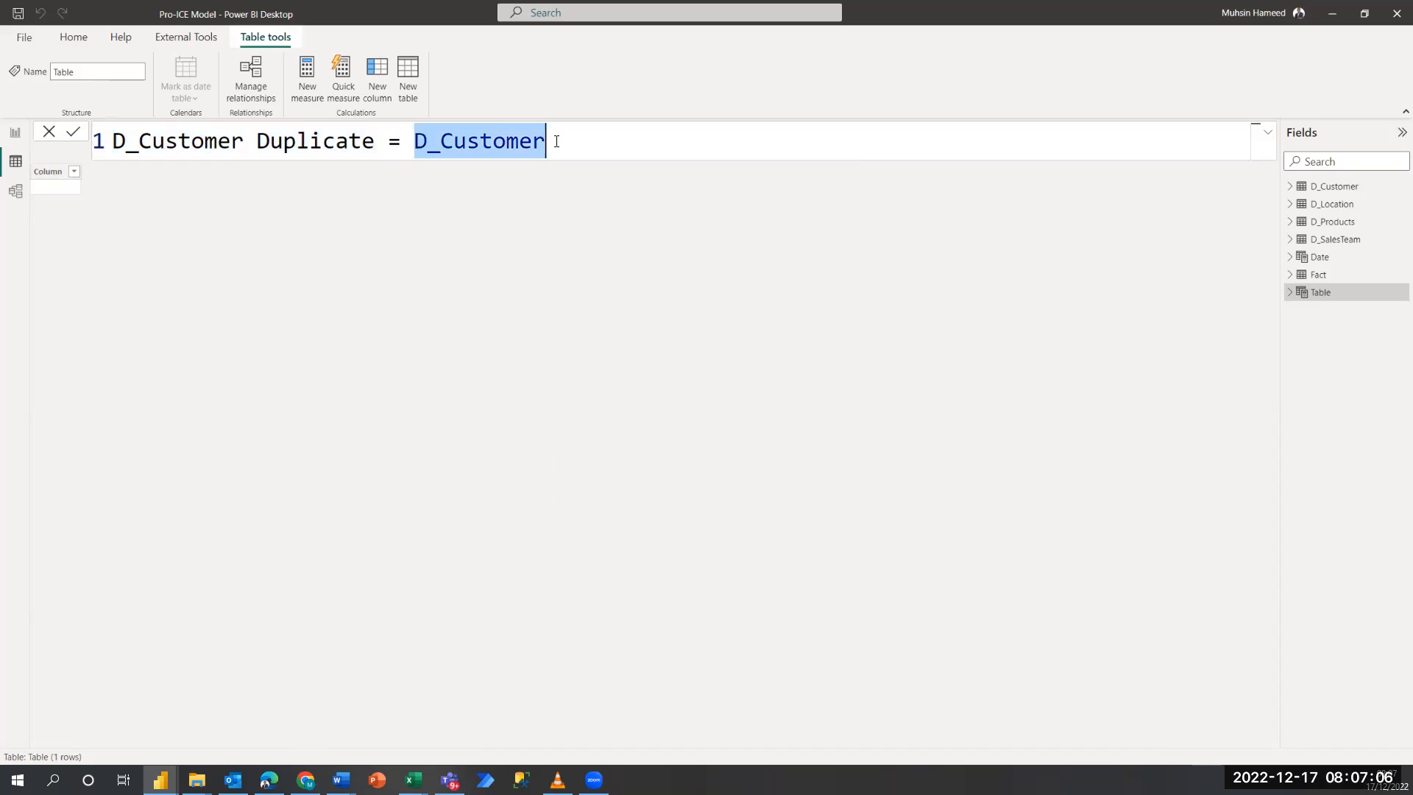
left_click(1213, 132)
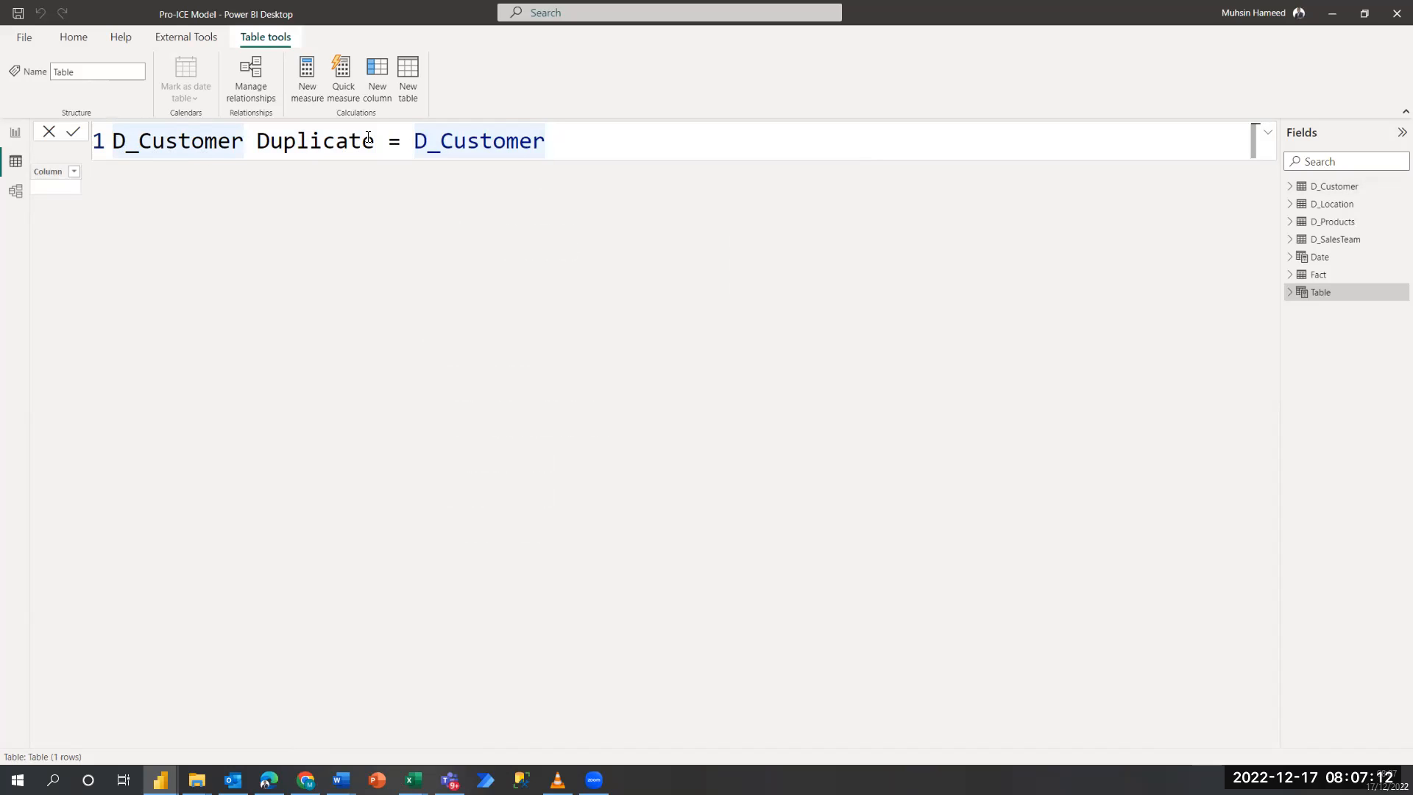
left_click_drag(112, 140, 376, 137)
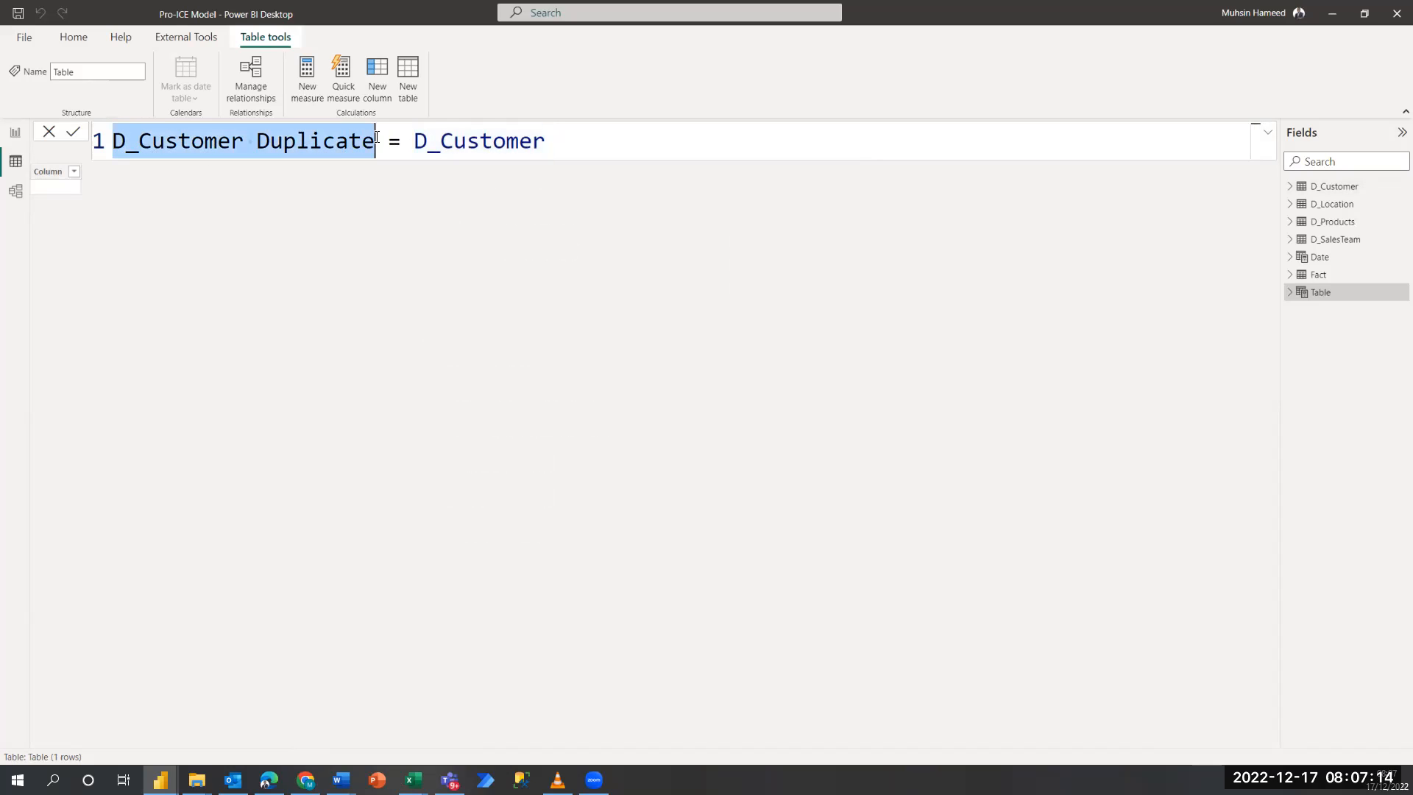
left_click(74, 134)
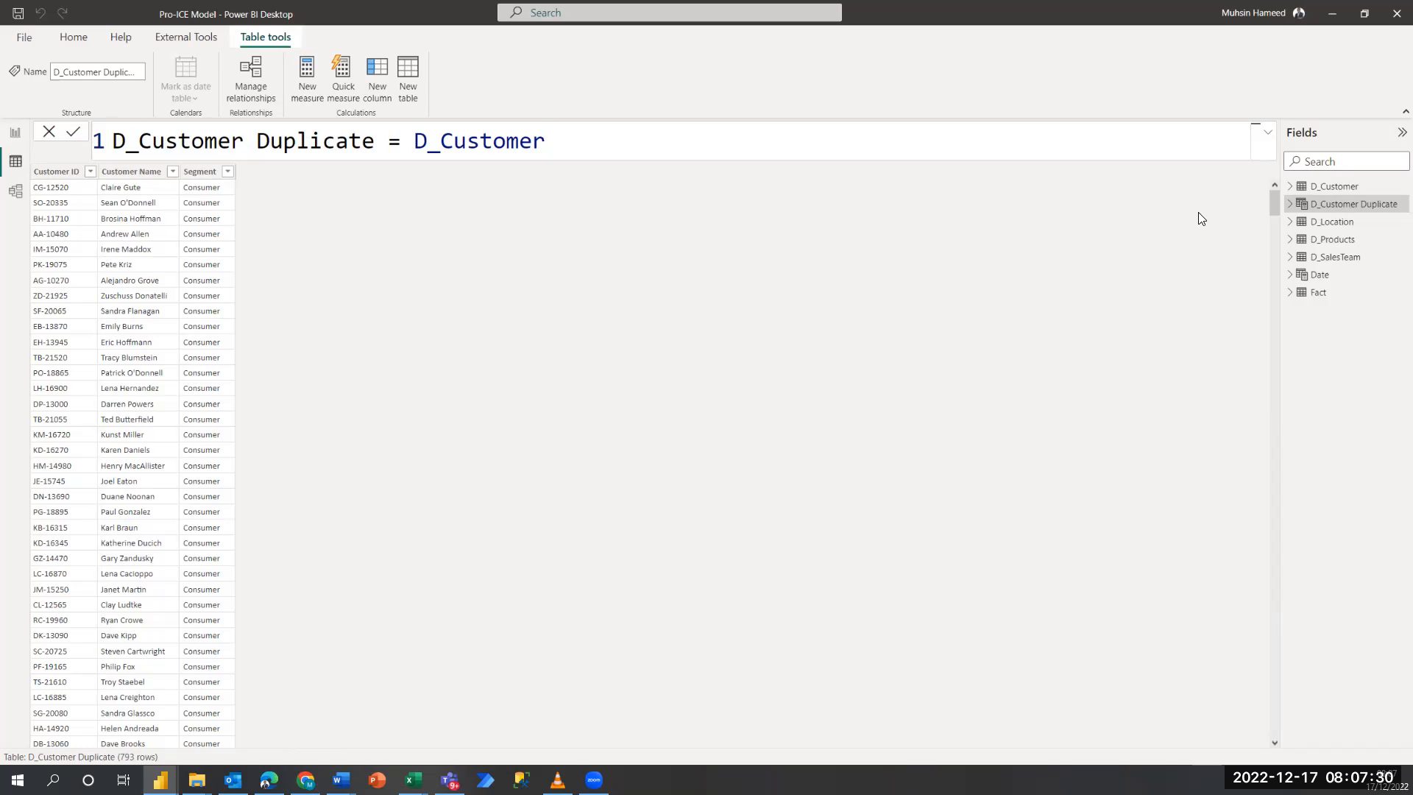
Compare the original D_Customer table with D_Customer Duplicate and review the duplicate's formula.
left_click(1356, 189)
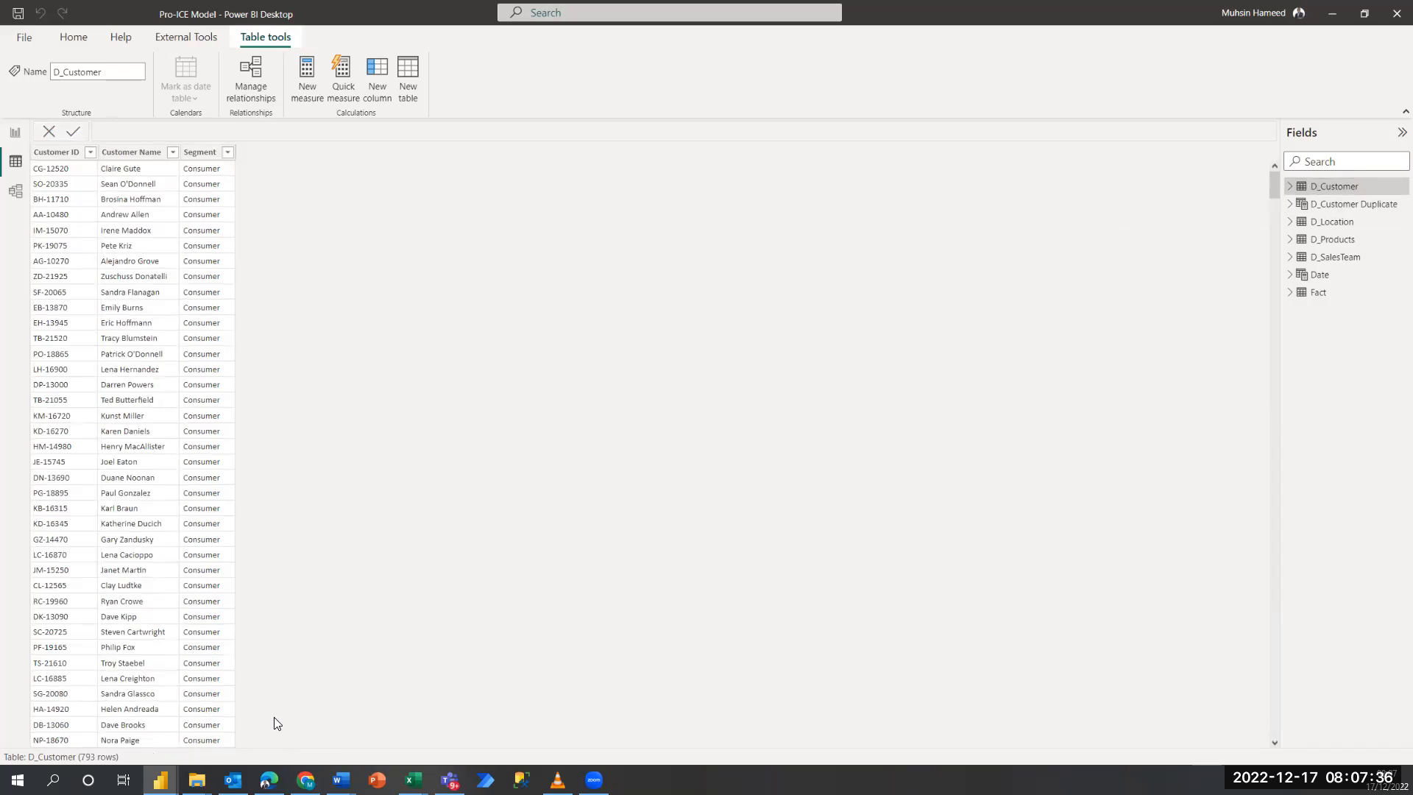
left_click(1344, 204)
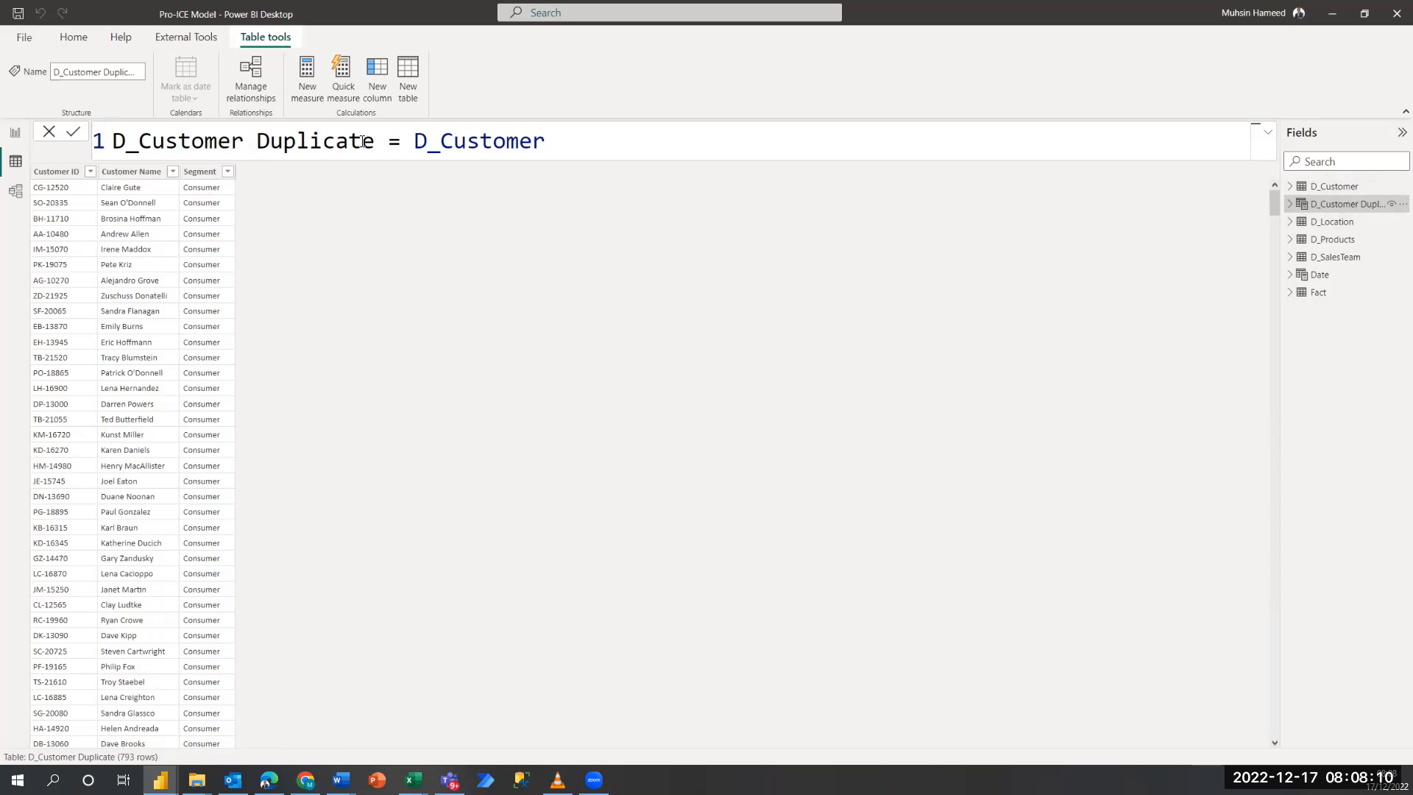
left_click_drag(375, 141, 114, 151)
left_click(299, 221)
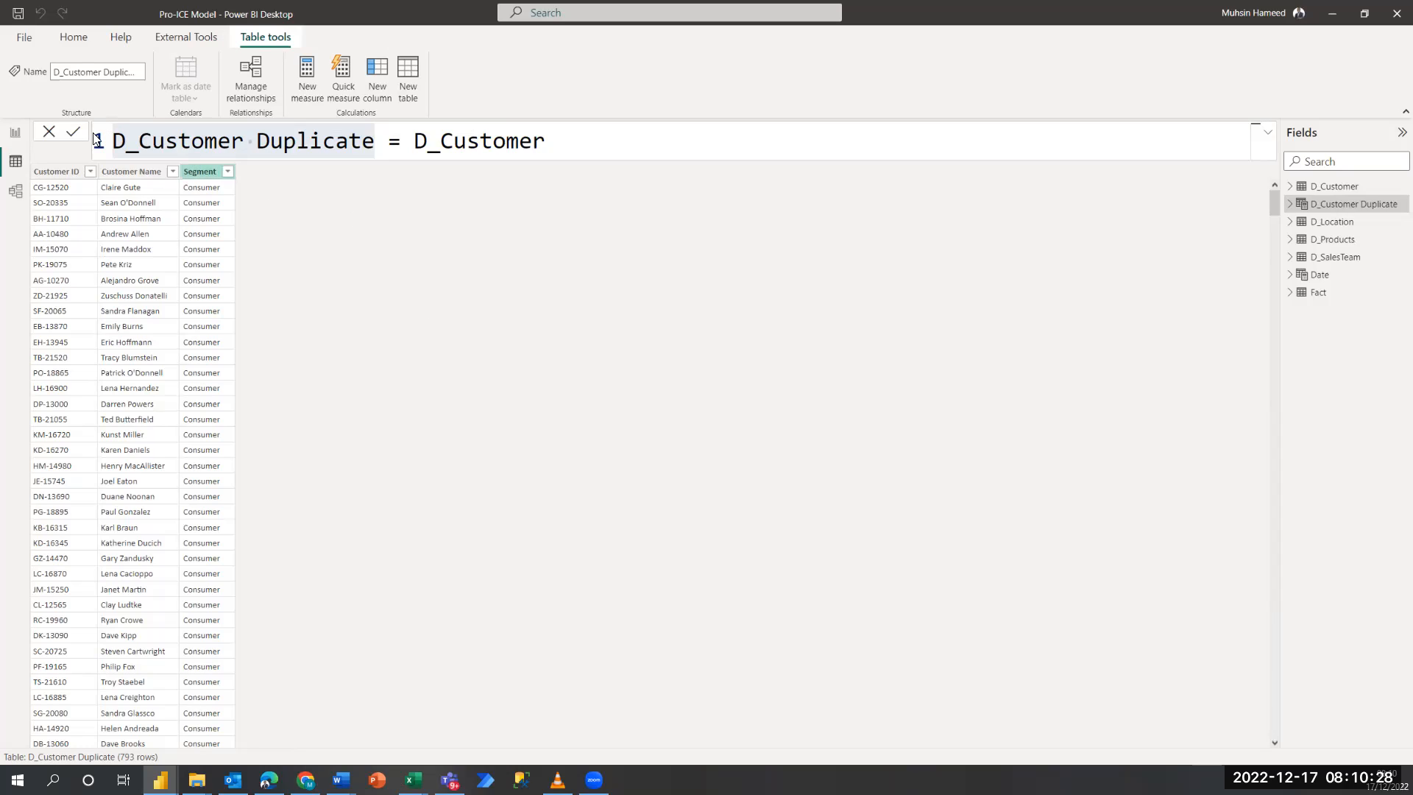
Start another calculated table and name it Calendar in its formula.
left_click(409, 94)
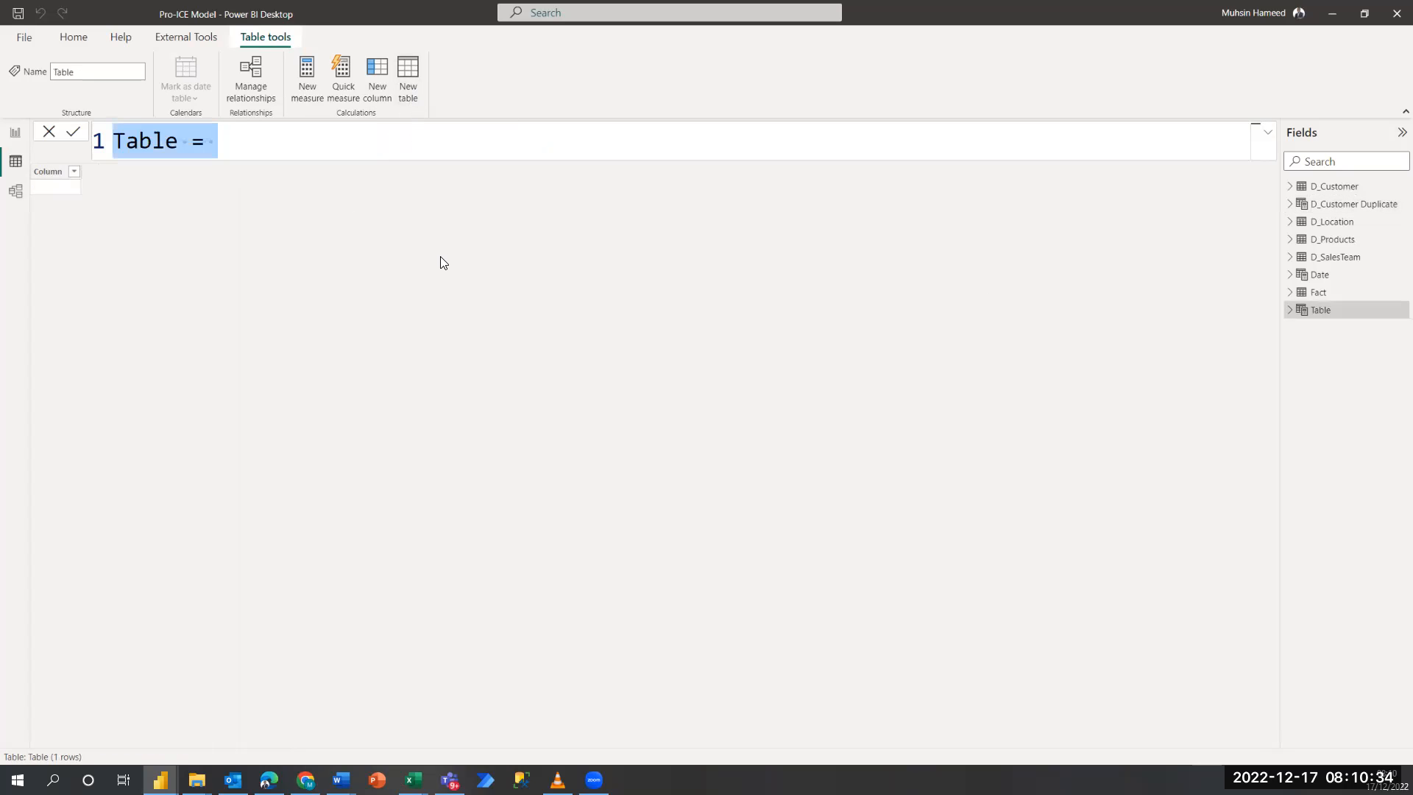
key("Home")
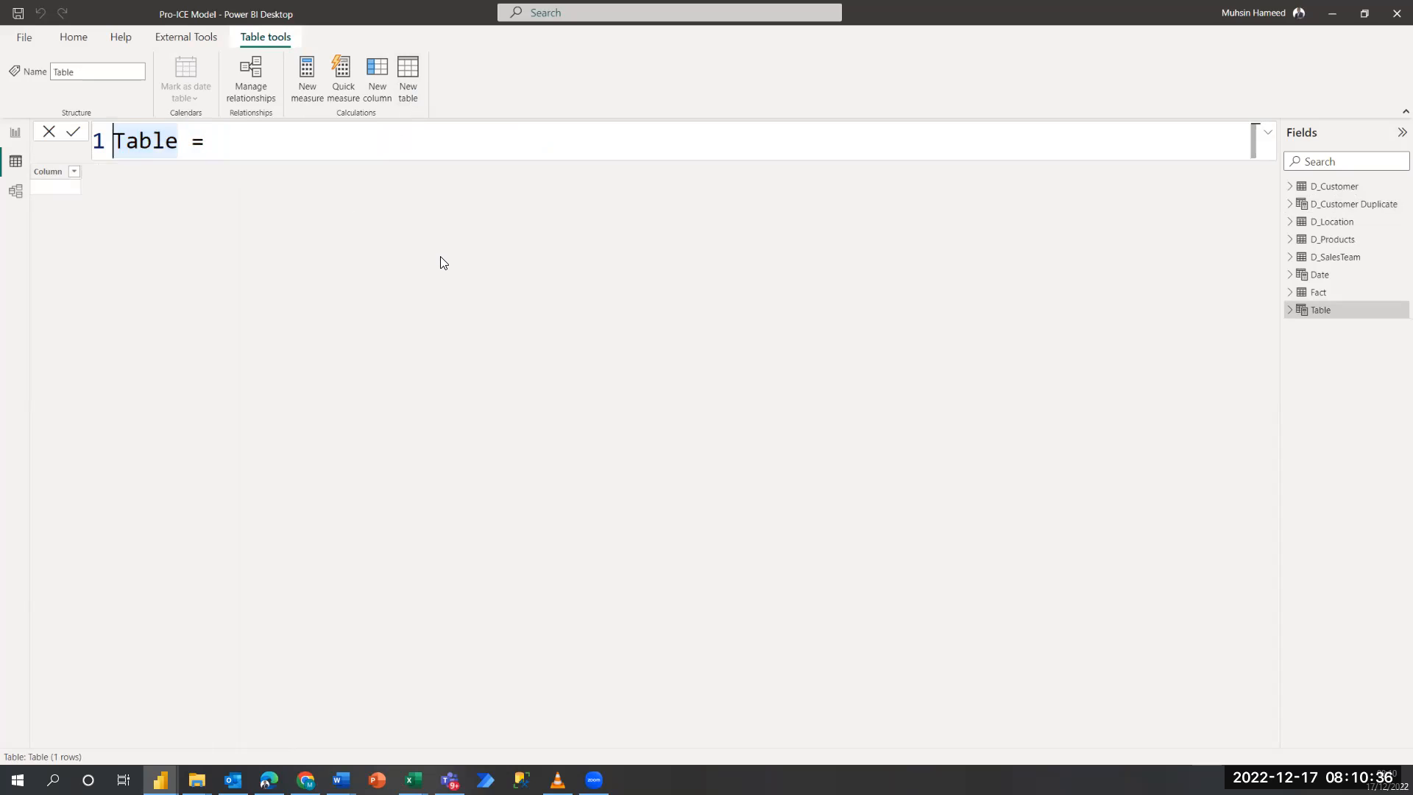
key("shift+Right")
key("shift+Right")
key("shift+Right")
key("shift+Right")
key("shift+Right")
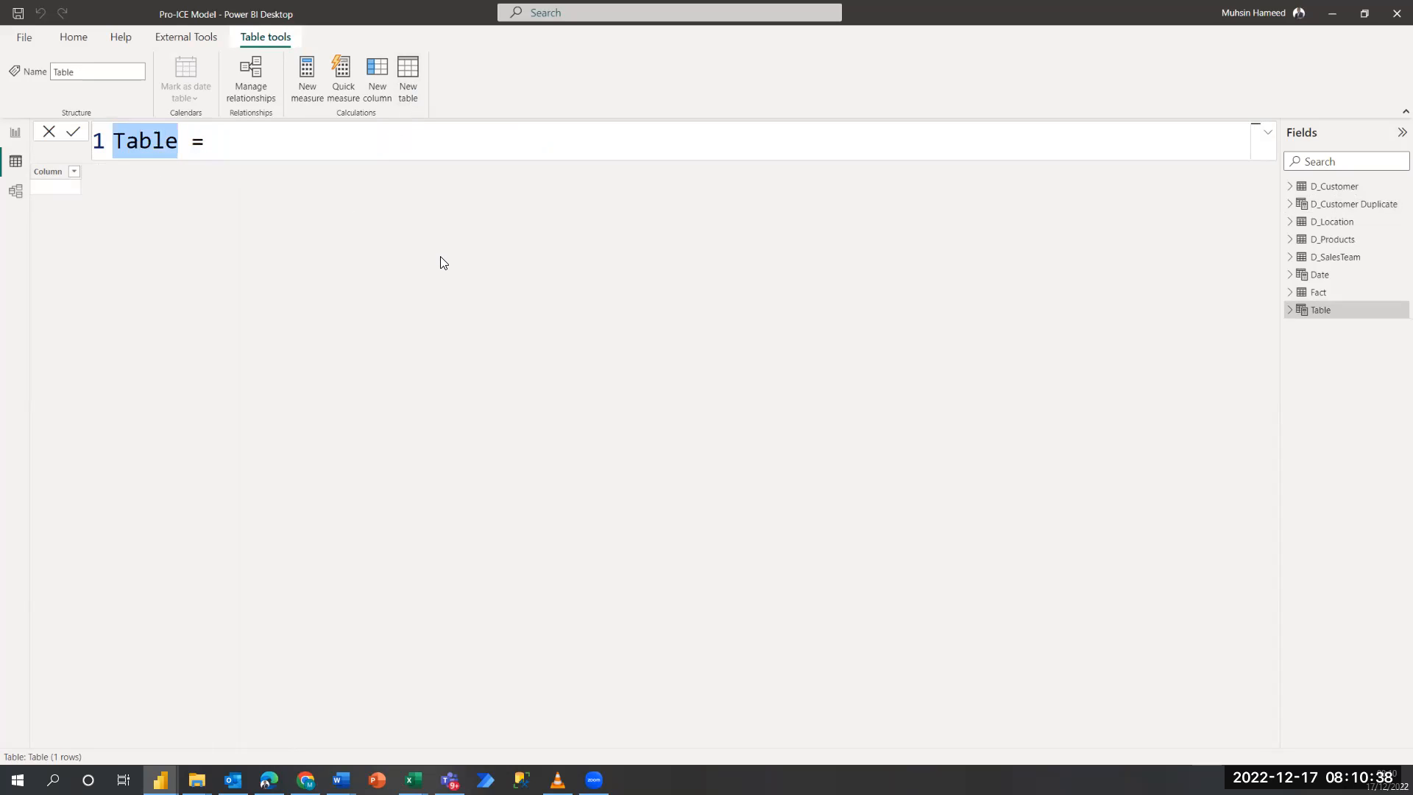
type("Calendar")
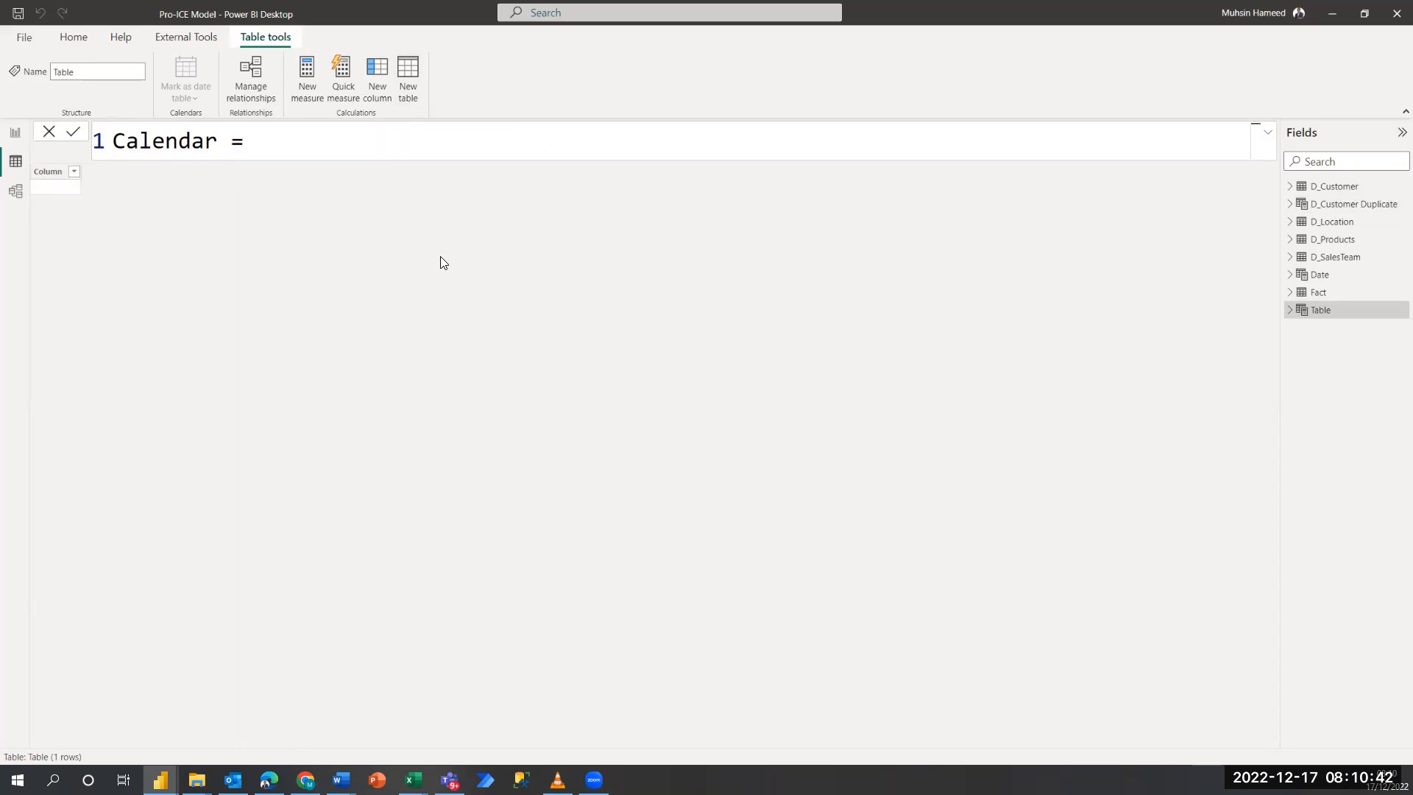
Begin the Calendar table's expression with the CALENDAR function, then replace it with CALENDARAUTO.
left_click(398, 143)
type("calen")
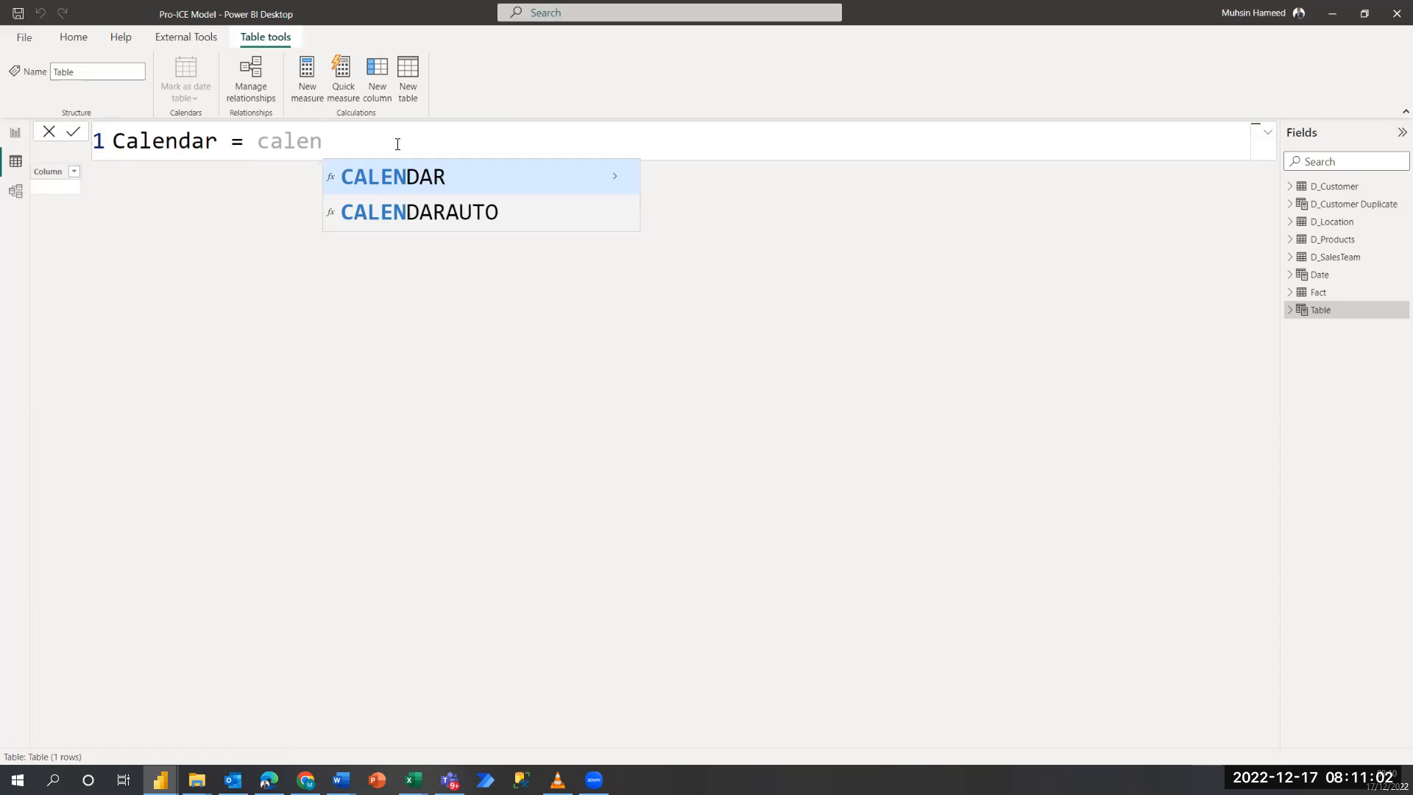
key("Tab")
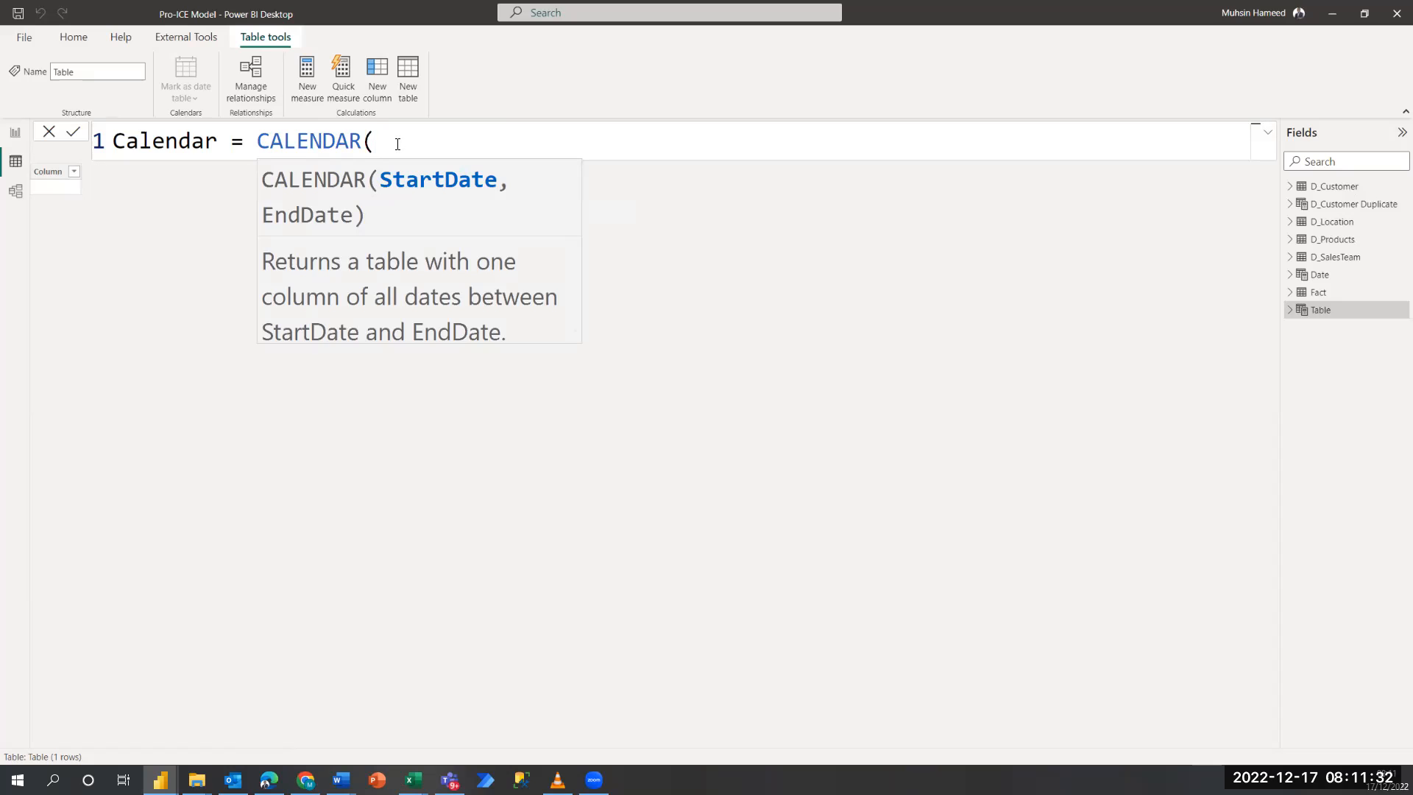
key("BackSpace")
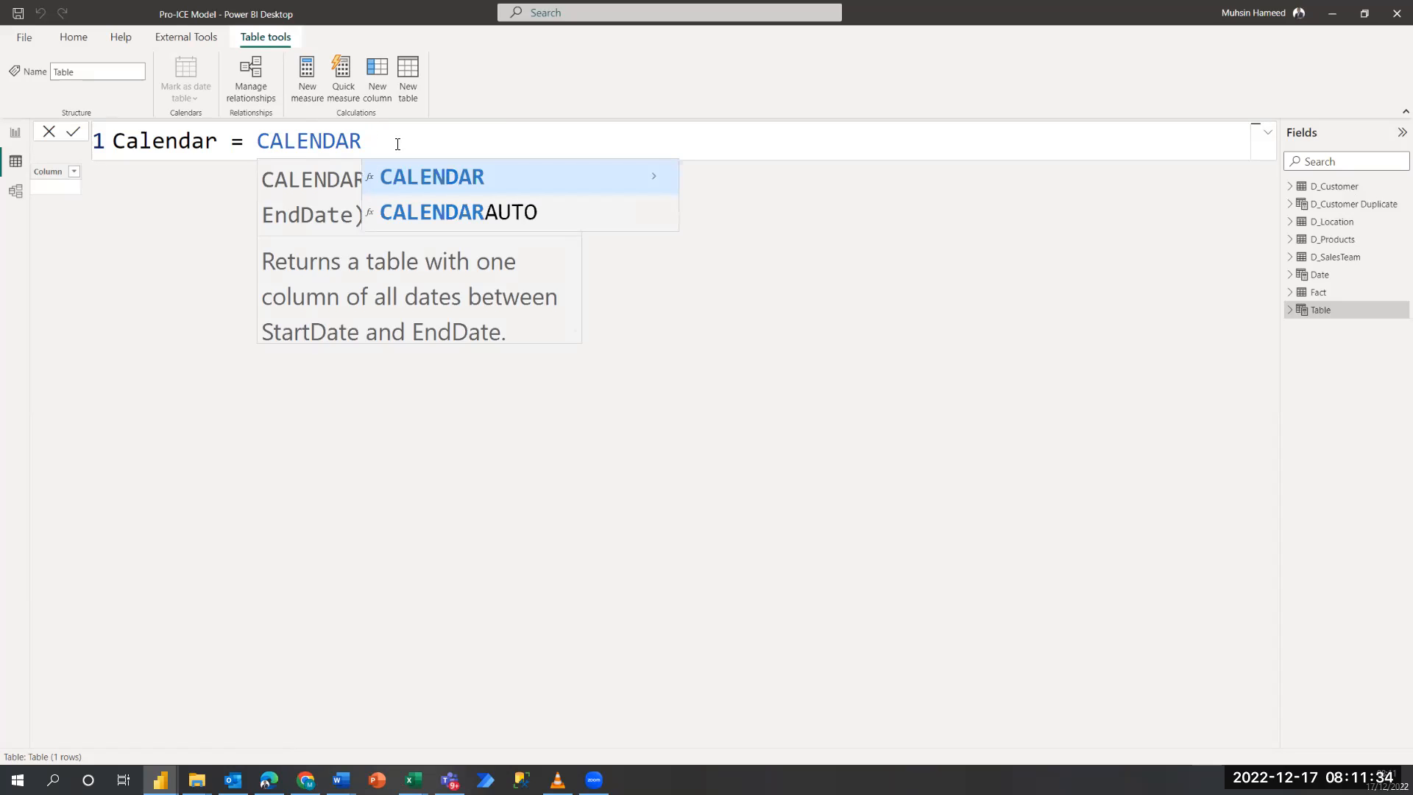
key("Down")
key("Tab")
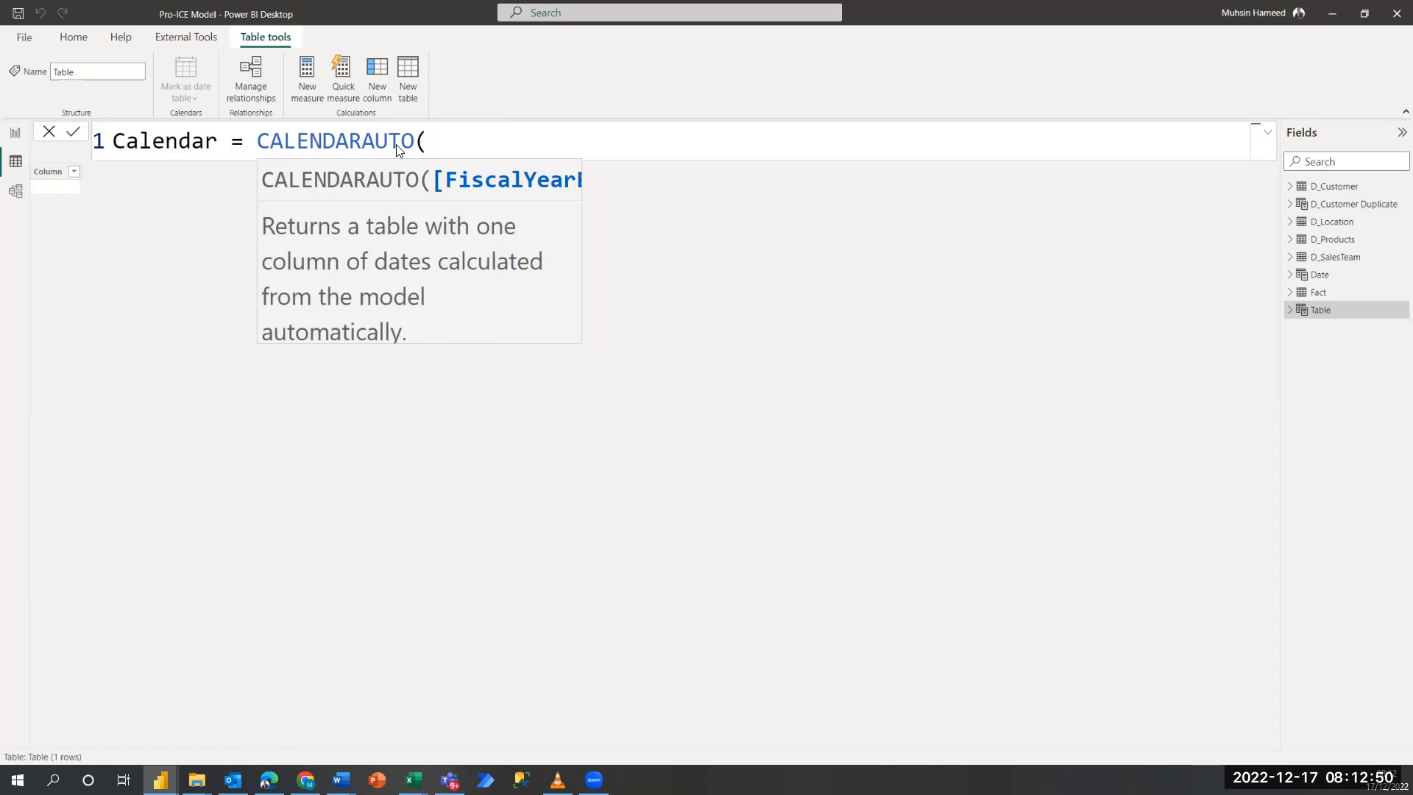
Switch the Calendar formula to CALENDAR and back to CALENDARAUTO to compare the arguments of both functions.
key("Escape")
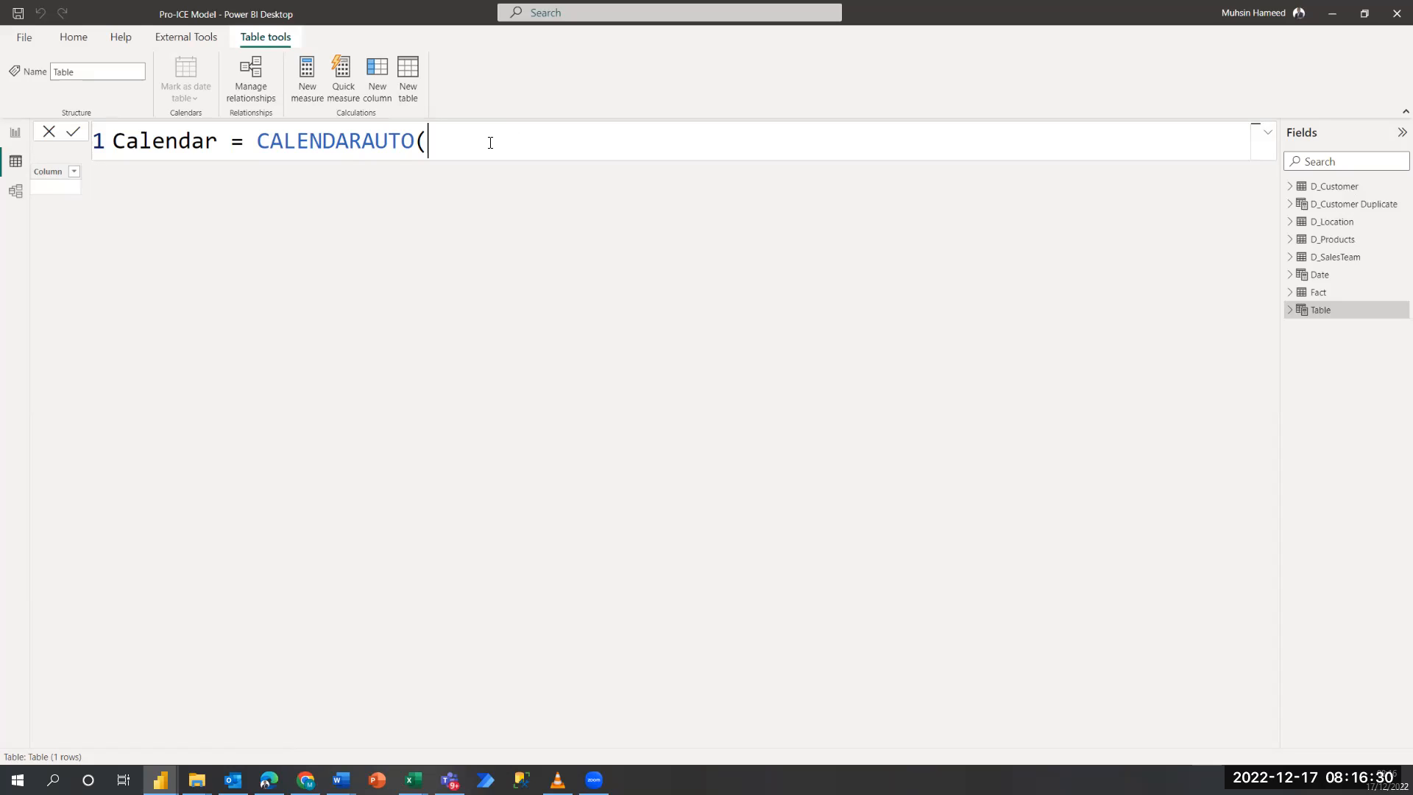
key("BackSpace")
key("BackSpace")
key("Tab")
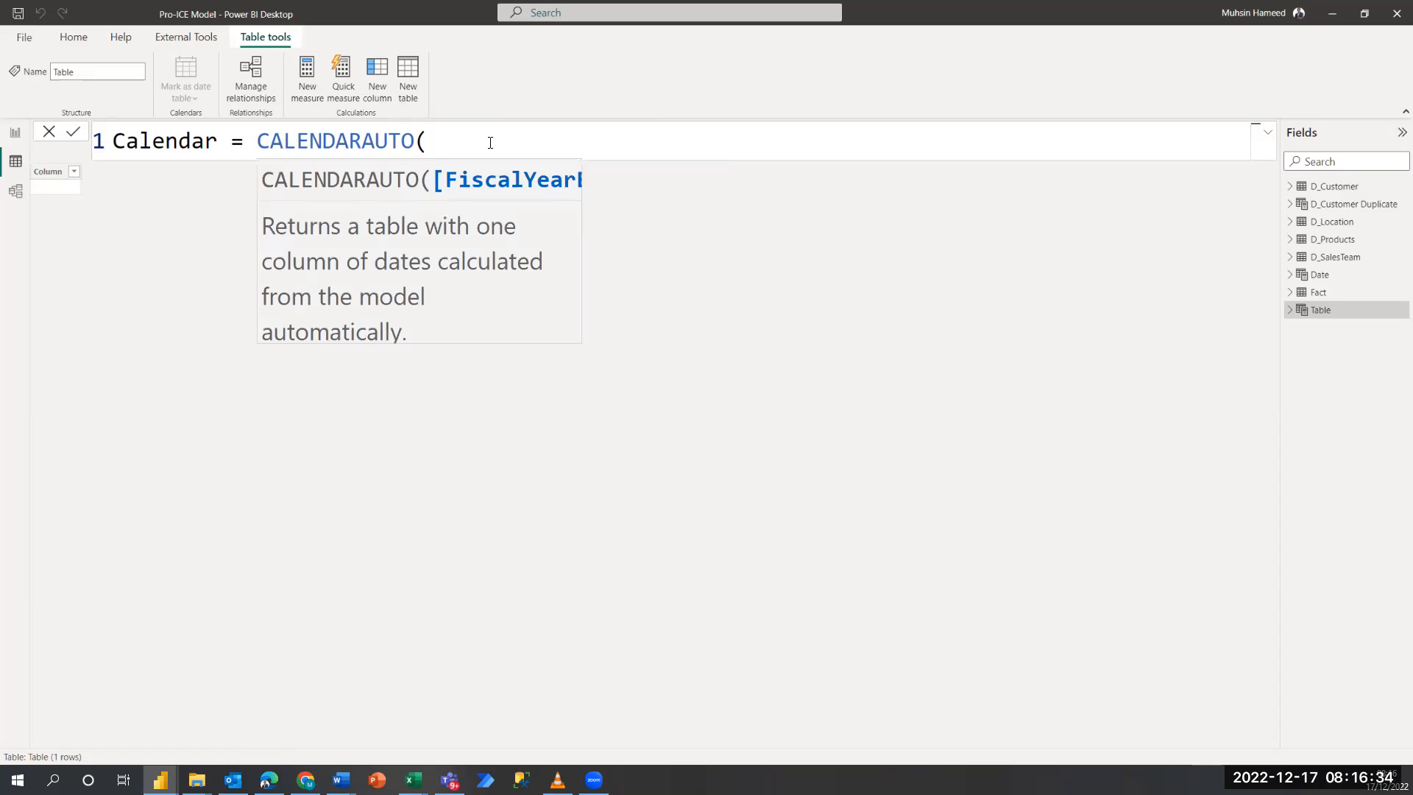
key("BackSpace")
key("BackSpace")
key("BackSpace")
key("BackSpace")
key("BackSpace")
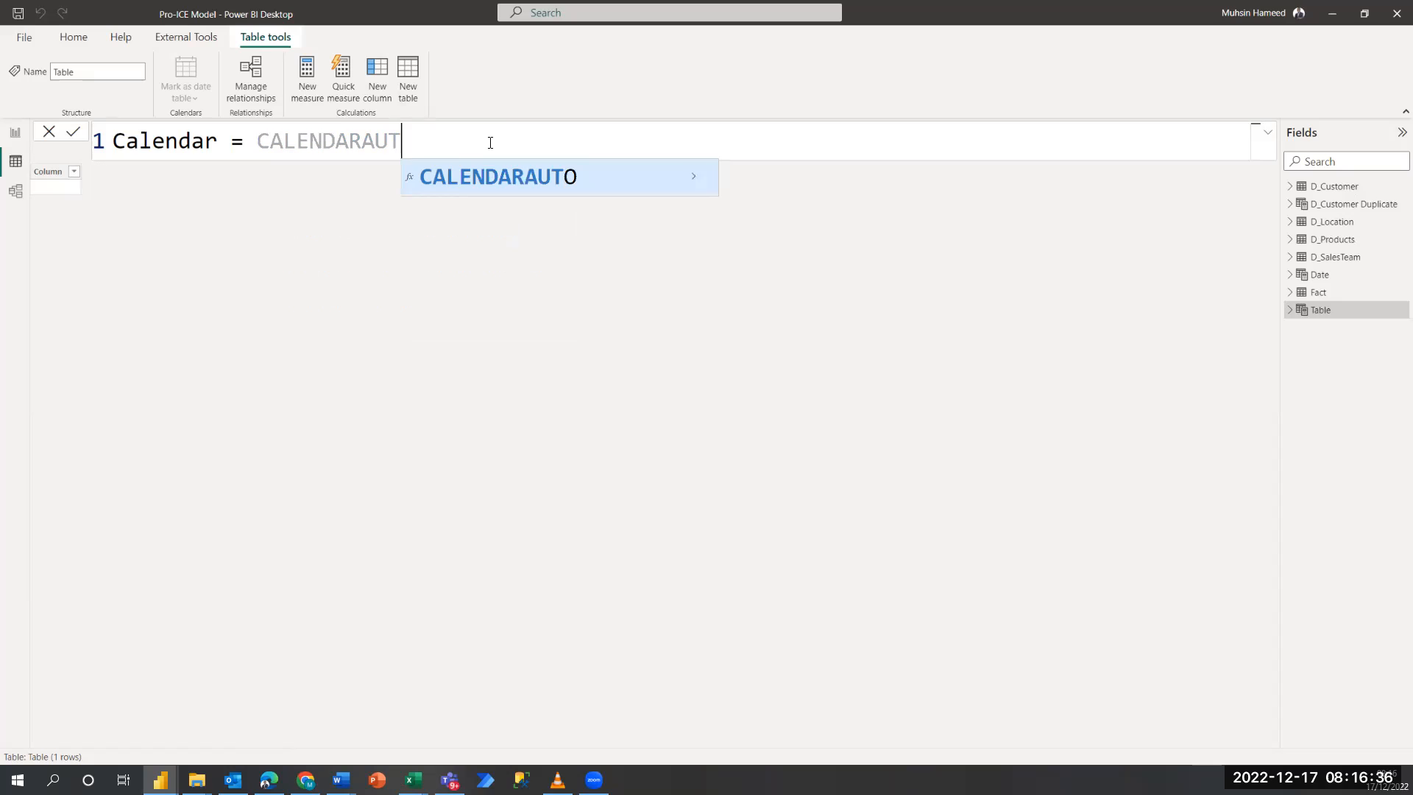
key("Tab")
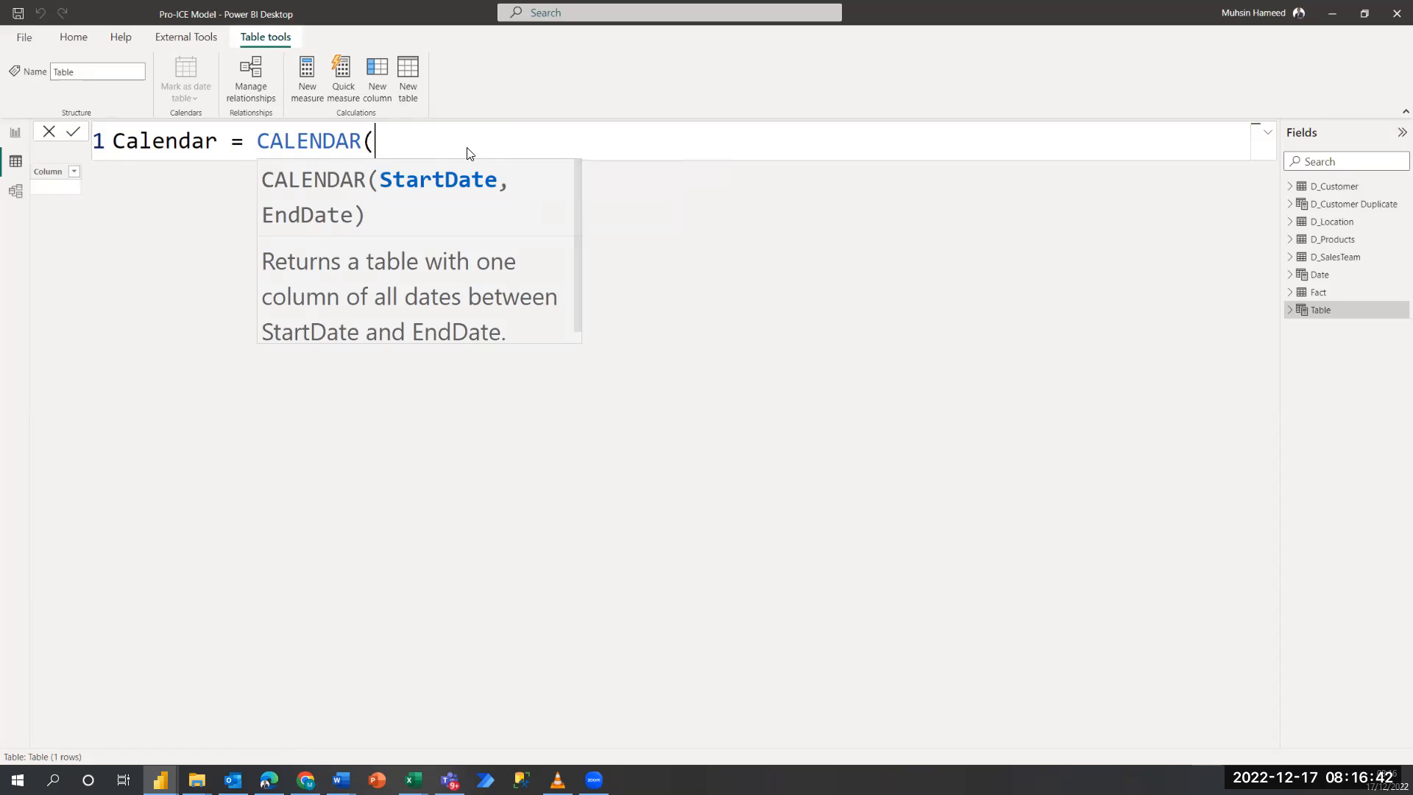
key("BackSpace")
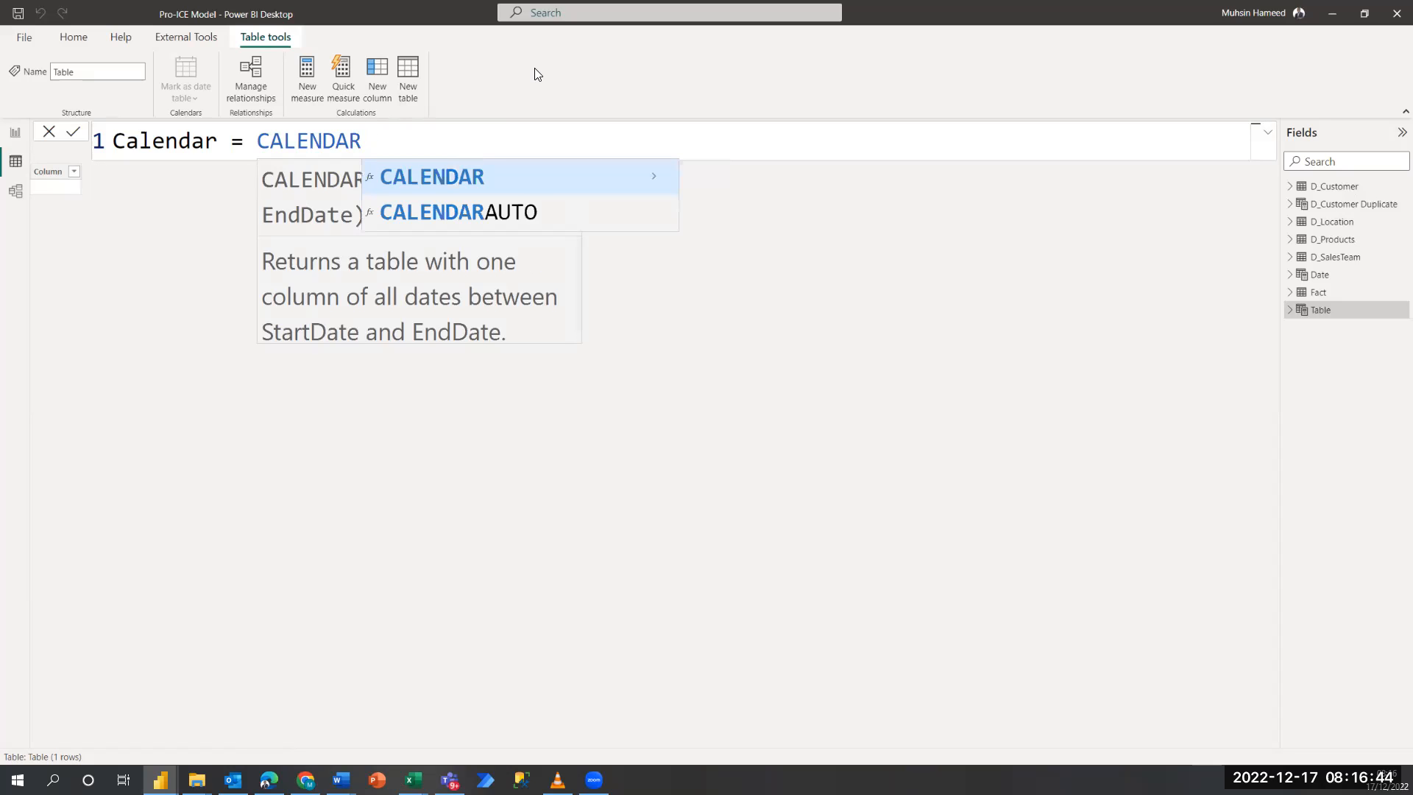
type("AUTO(")
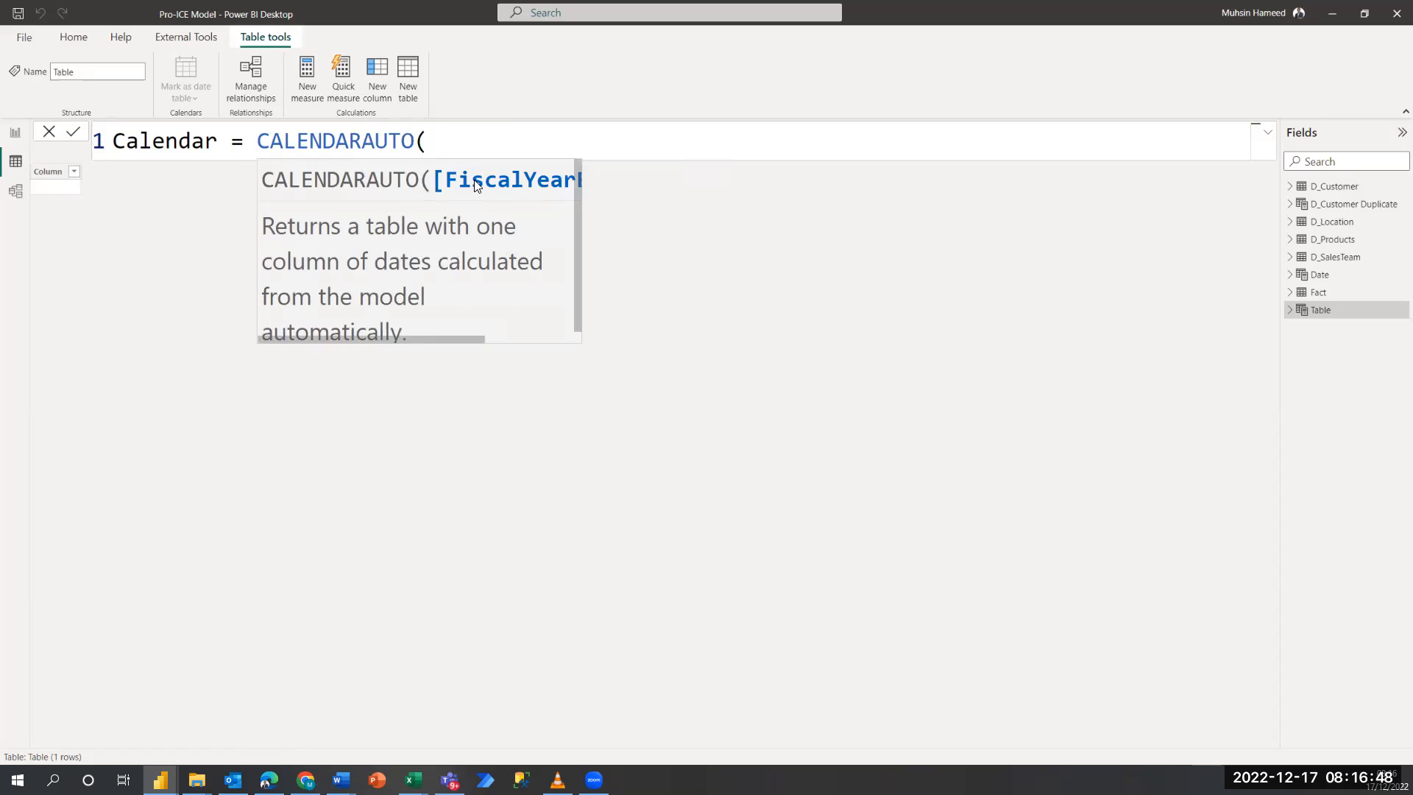
Complete the Calendar table's formula as CALENDARAUTO() without a fiscal year end month argument and create the table.
scroll(497, 247, "right", 1)
scroll(496, 247, "right", 2)
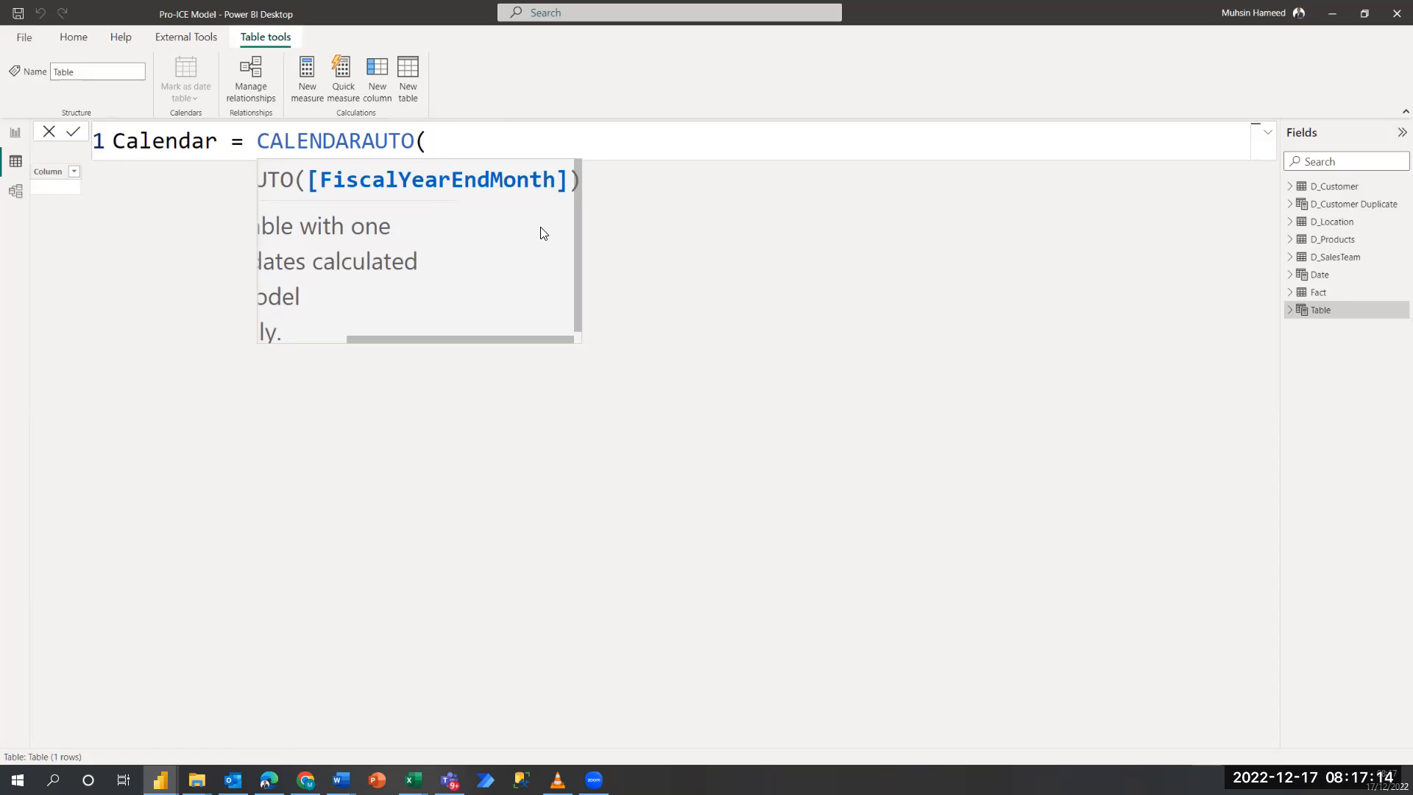
type(")")
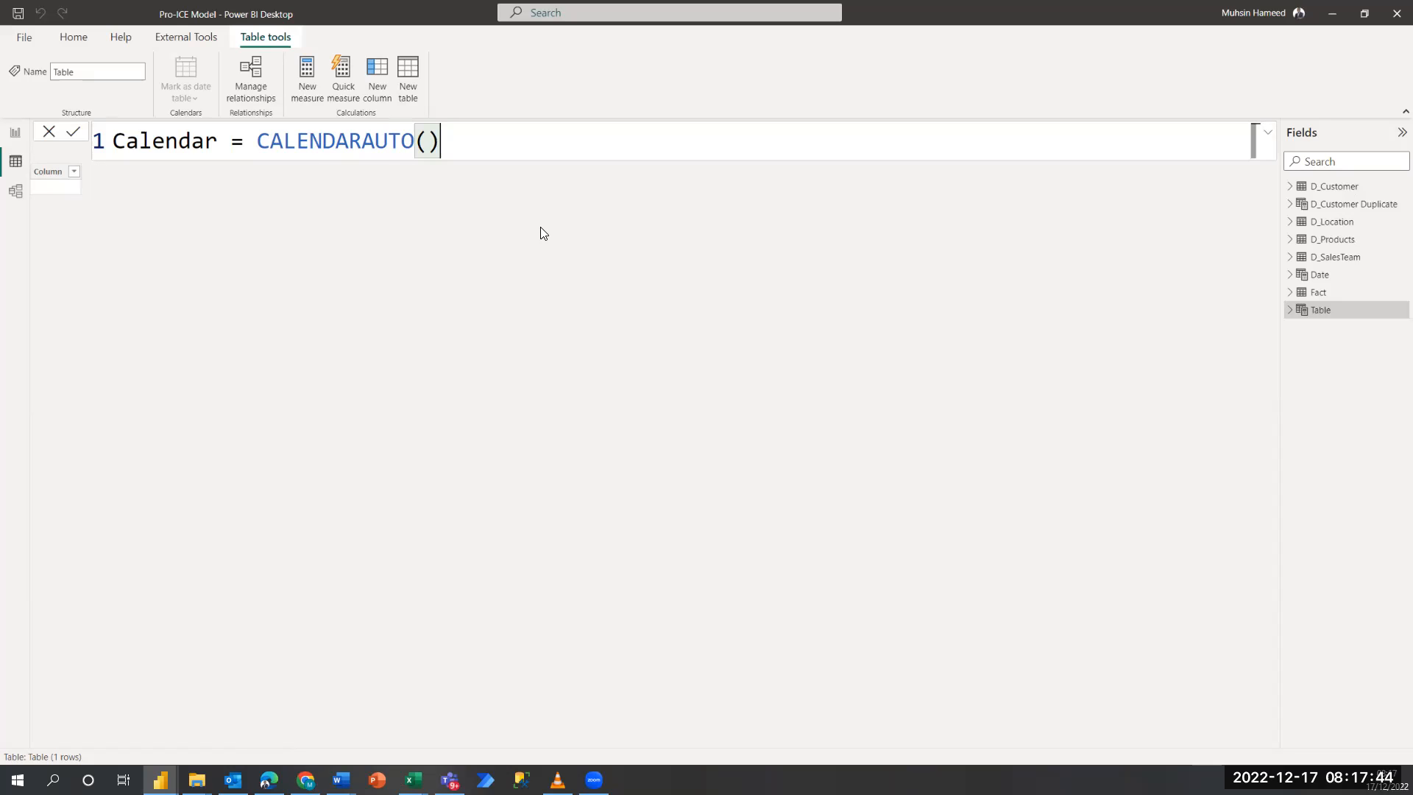
key("Return")
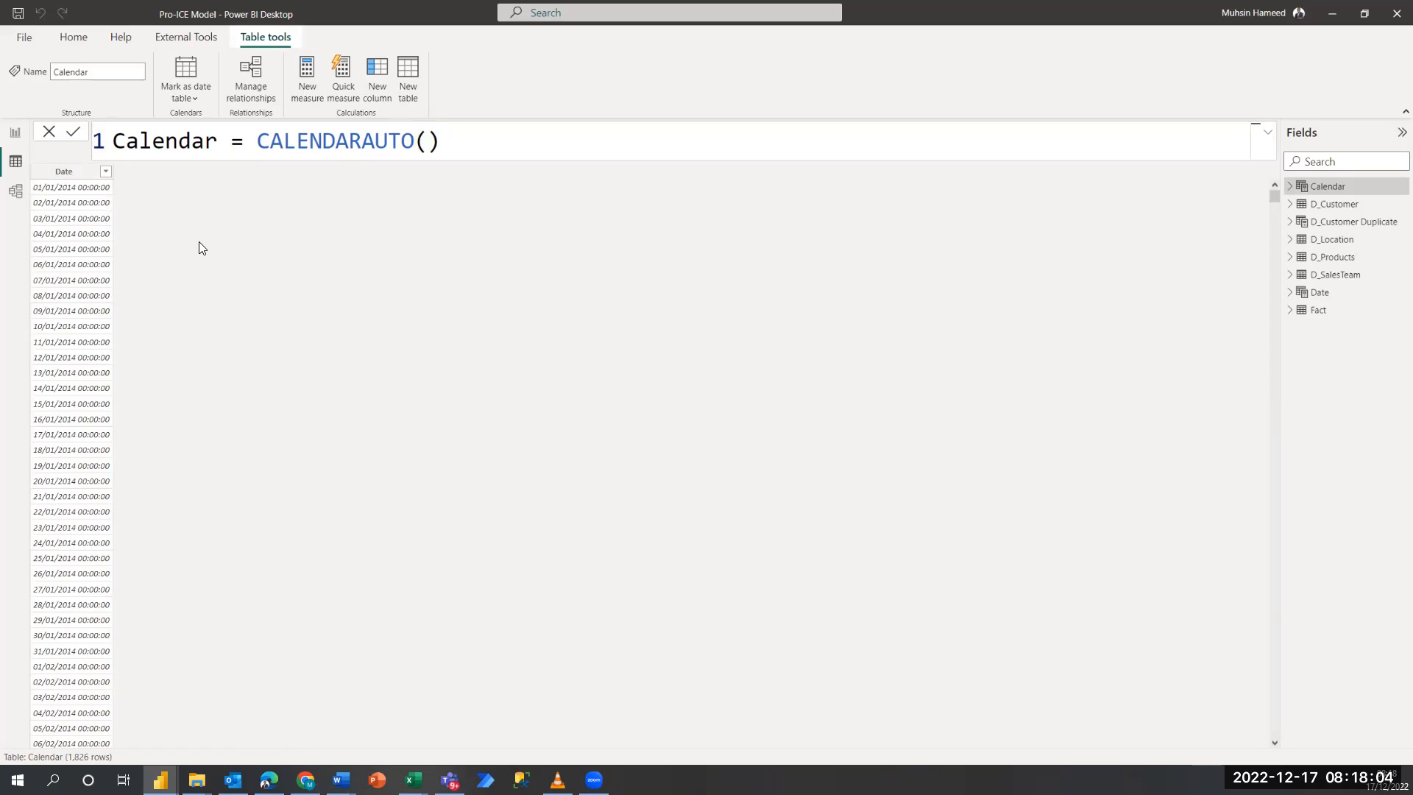
Add a new calculated column to the Calendar table and name it Year in its formula.
left_click(74, 173)
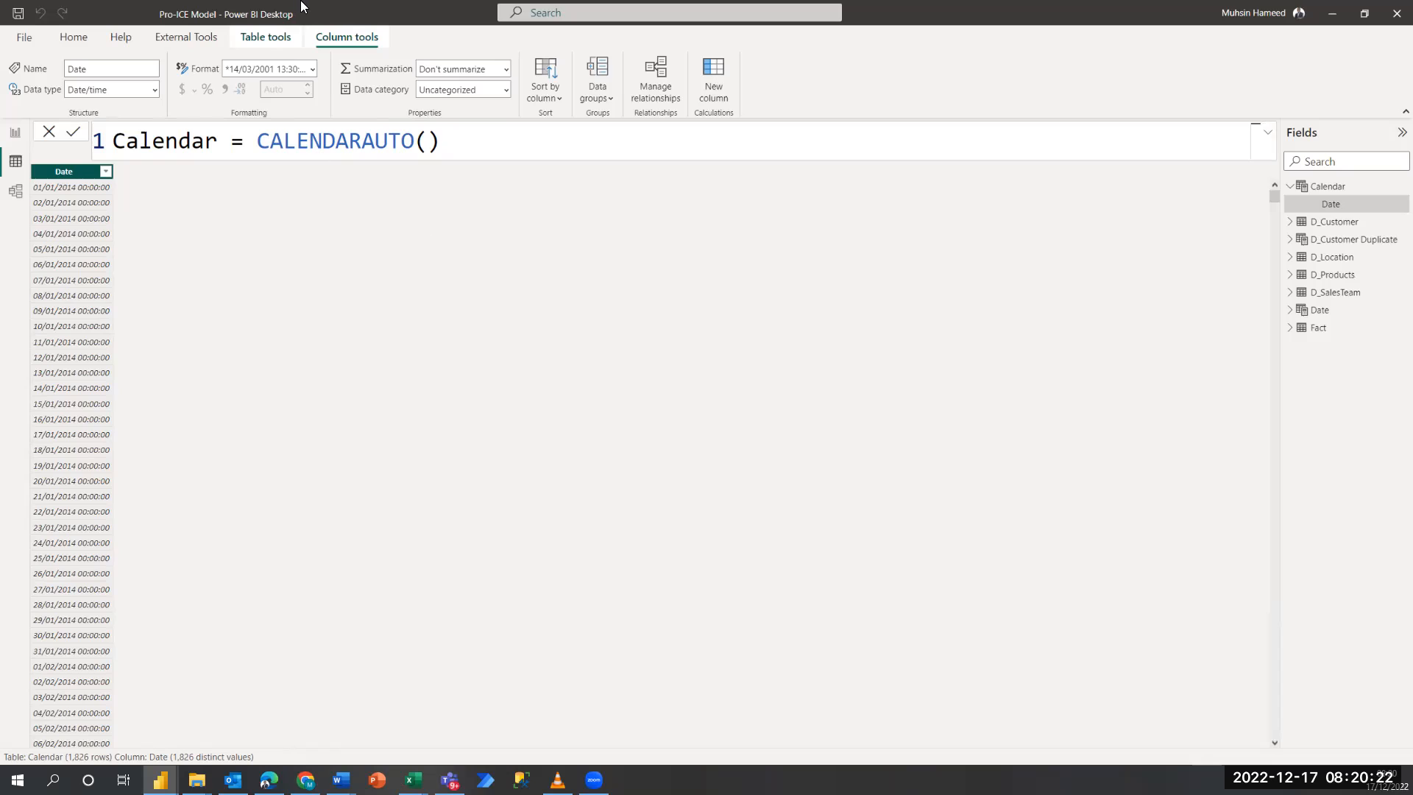
left_click(271, 41)
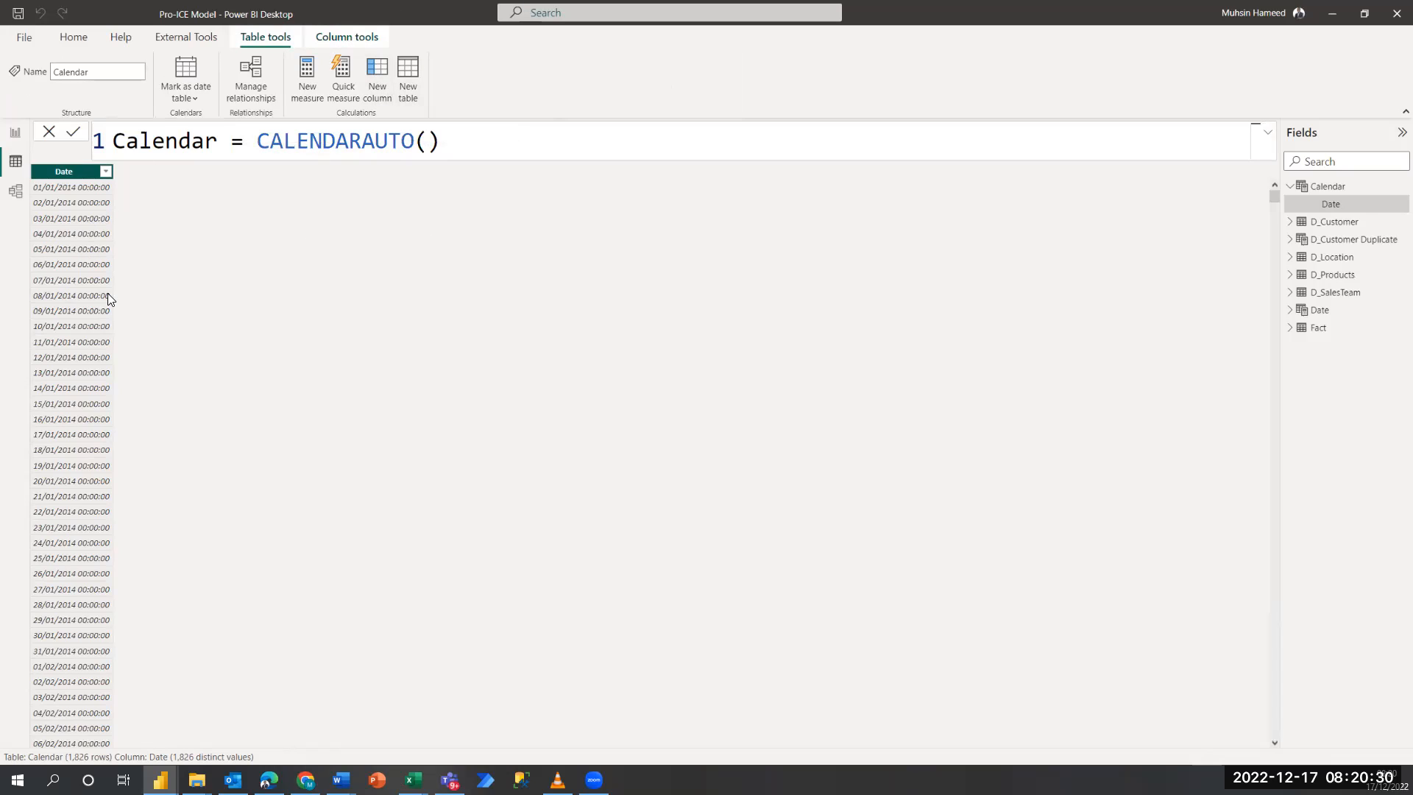
left_click(1318, 224)
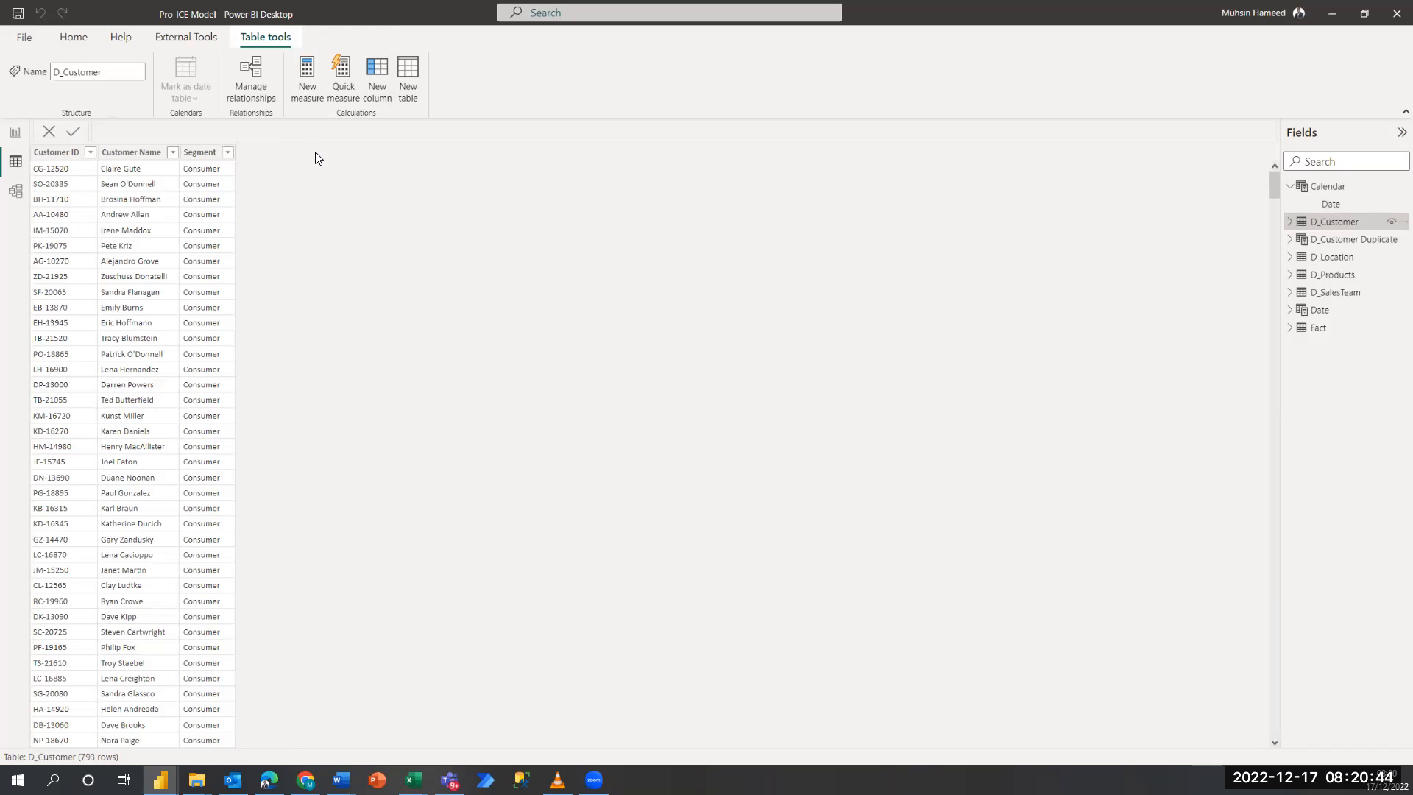
left_click(1353, 188)
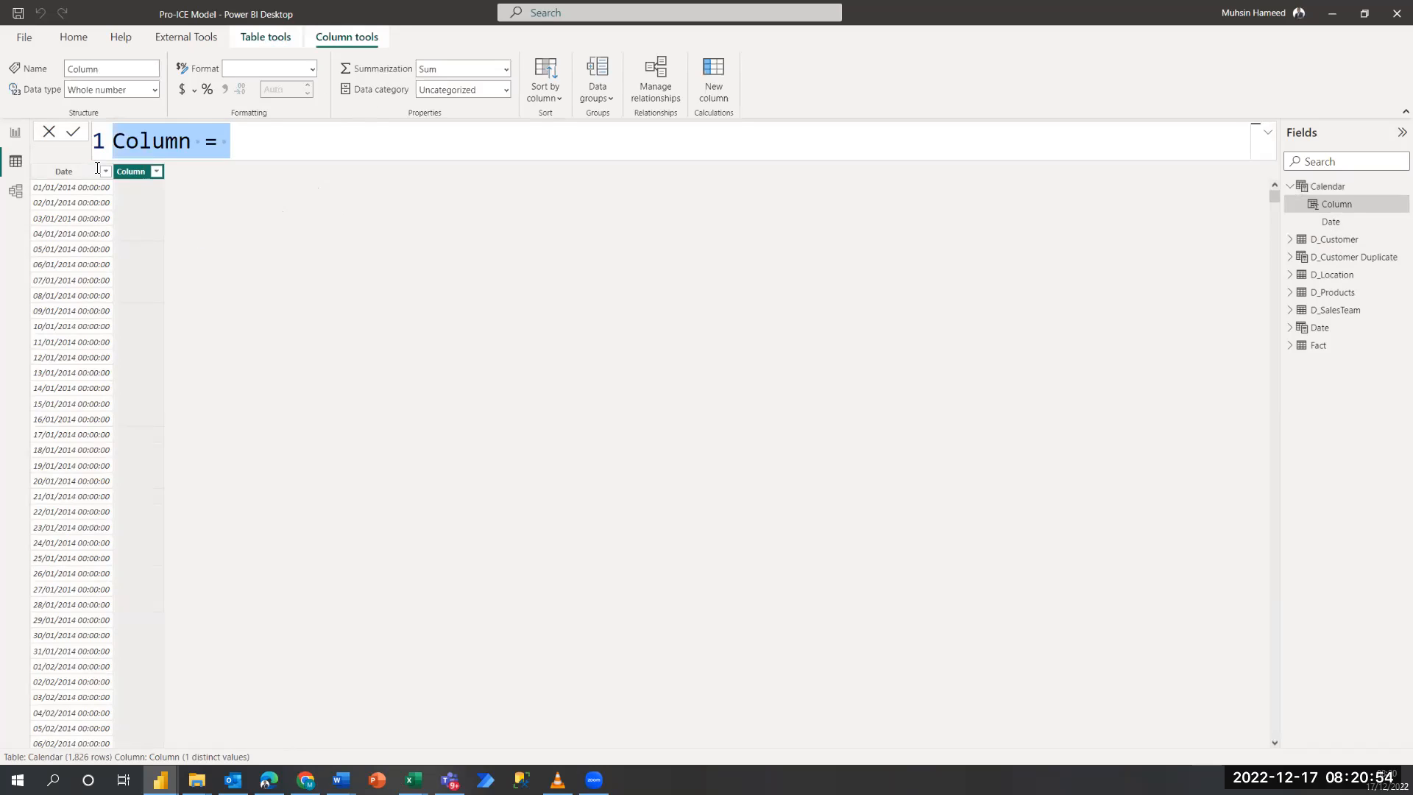
left_click(192, 139)
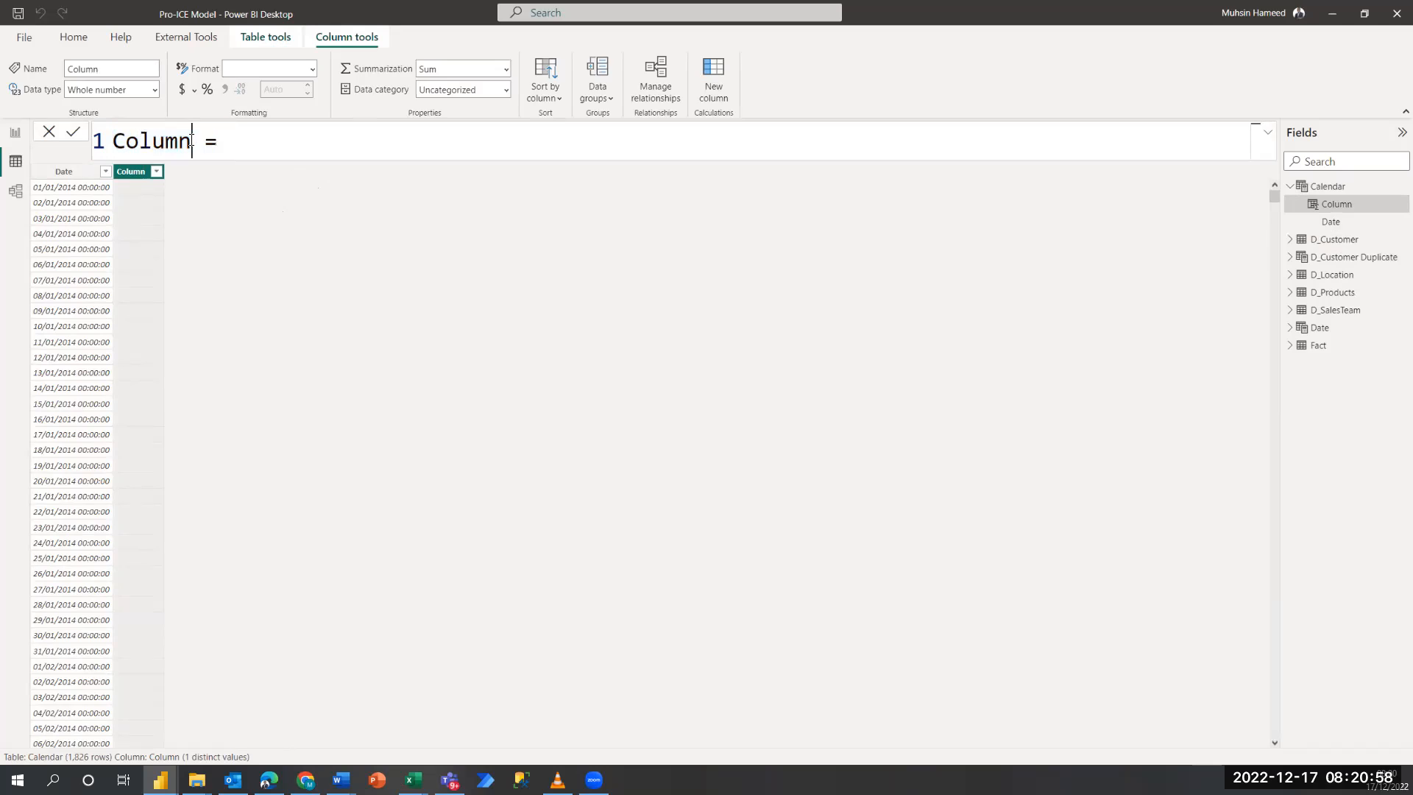
double_click(117, 141)
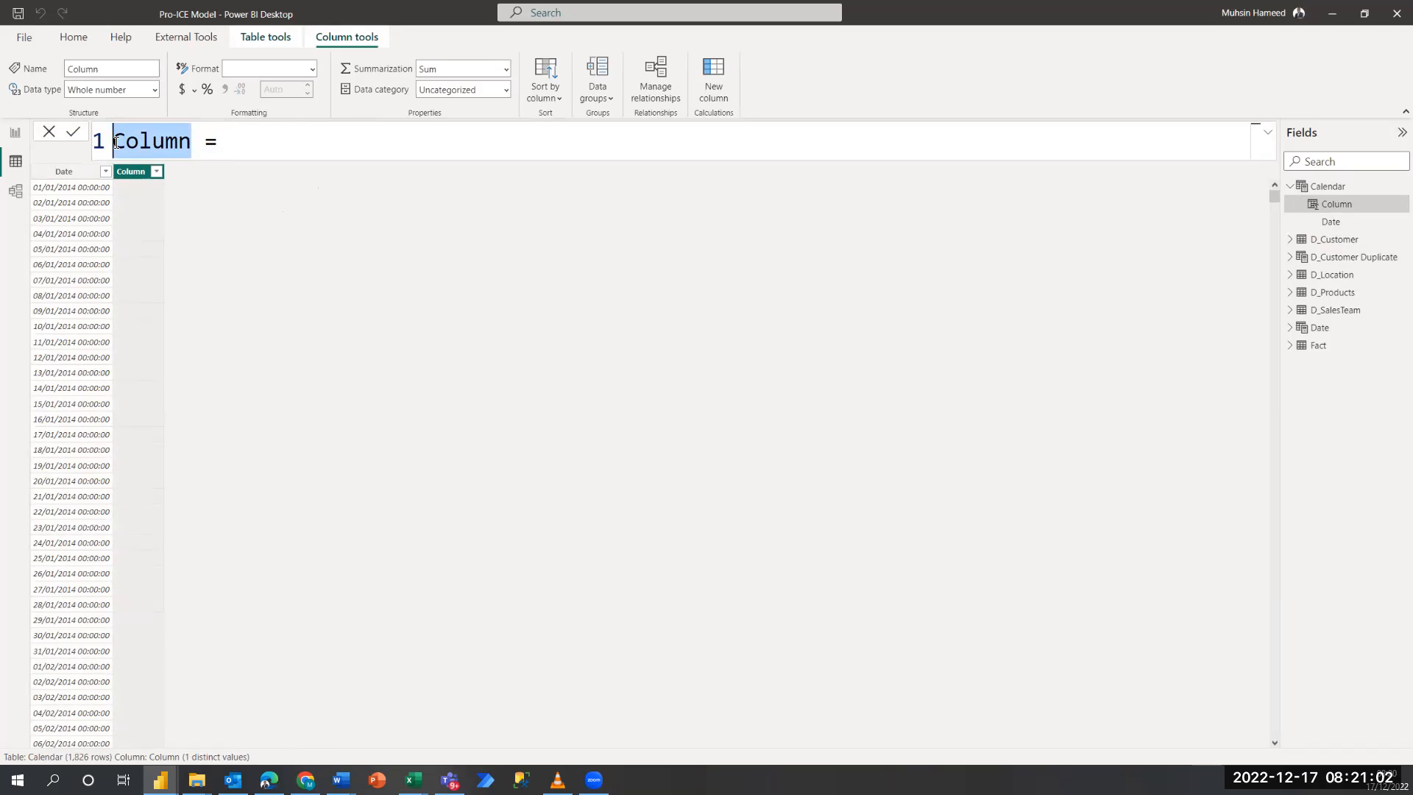
type("Year")
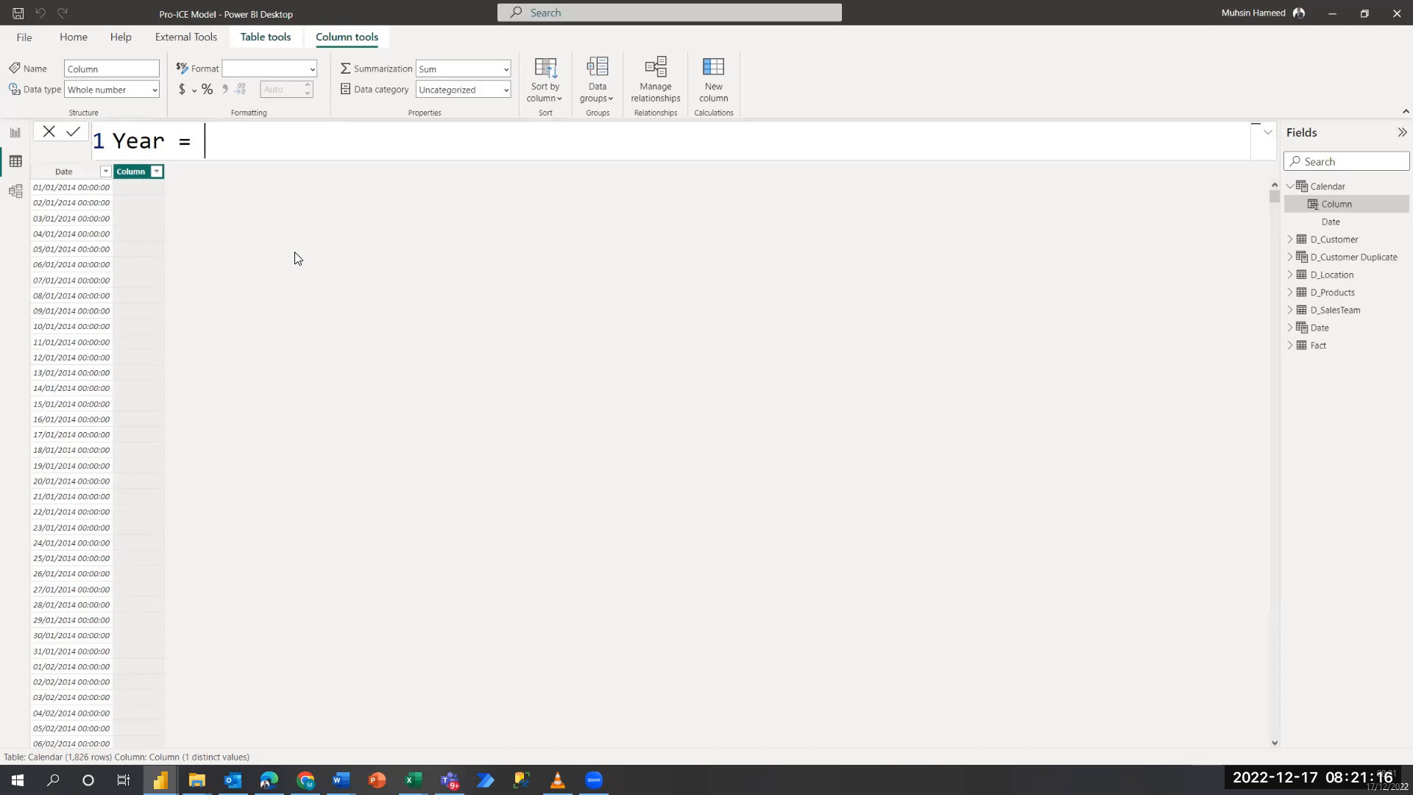
Define the Year column as FORMAT('Calendar'[Date], "YYYY") and check its distinct values in the filter list.
type("format(")
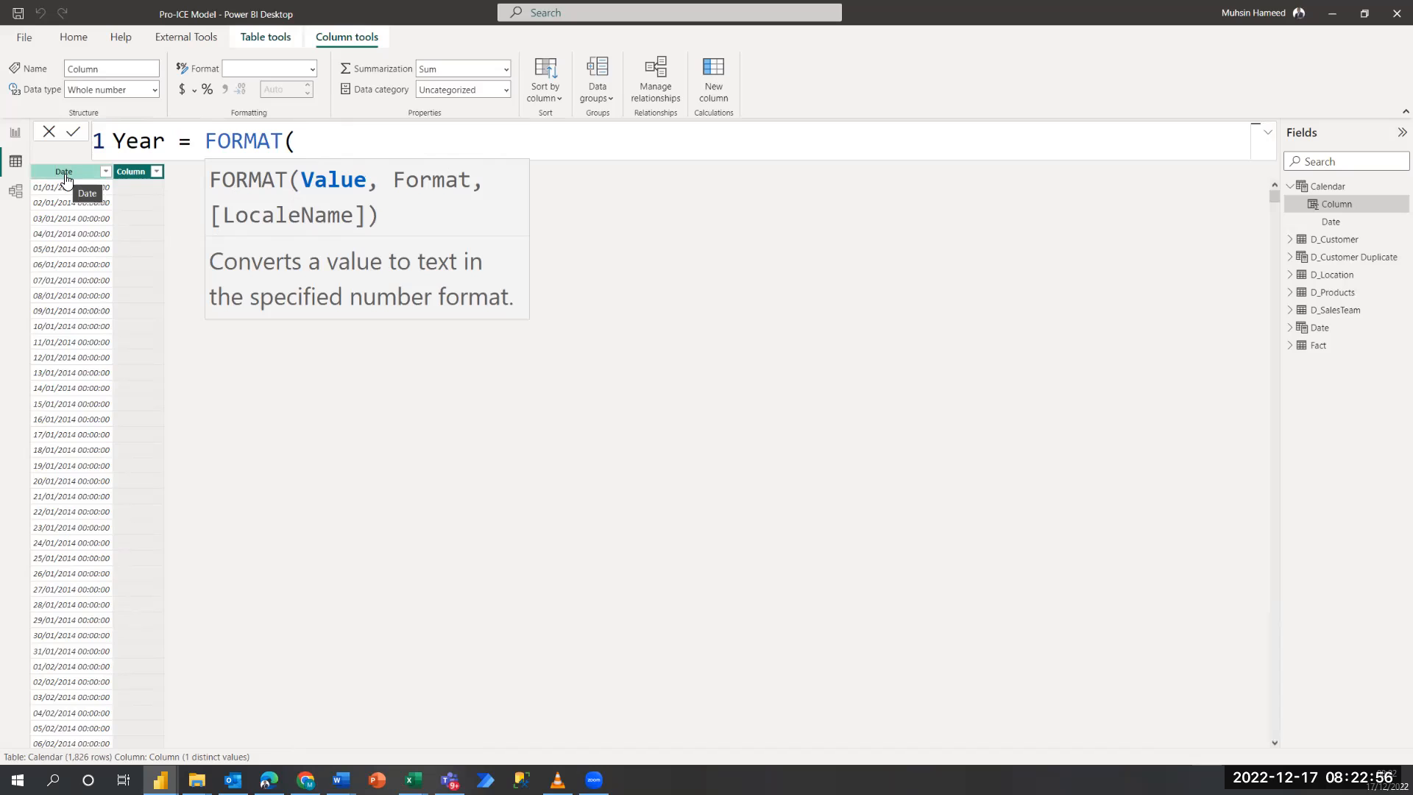
type("date")
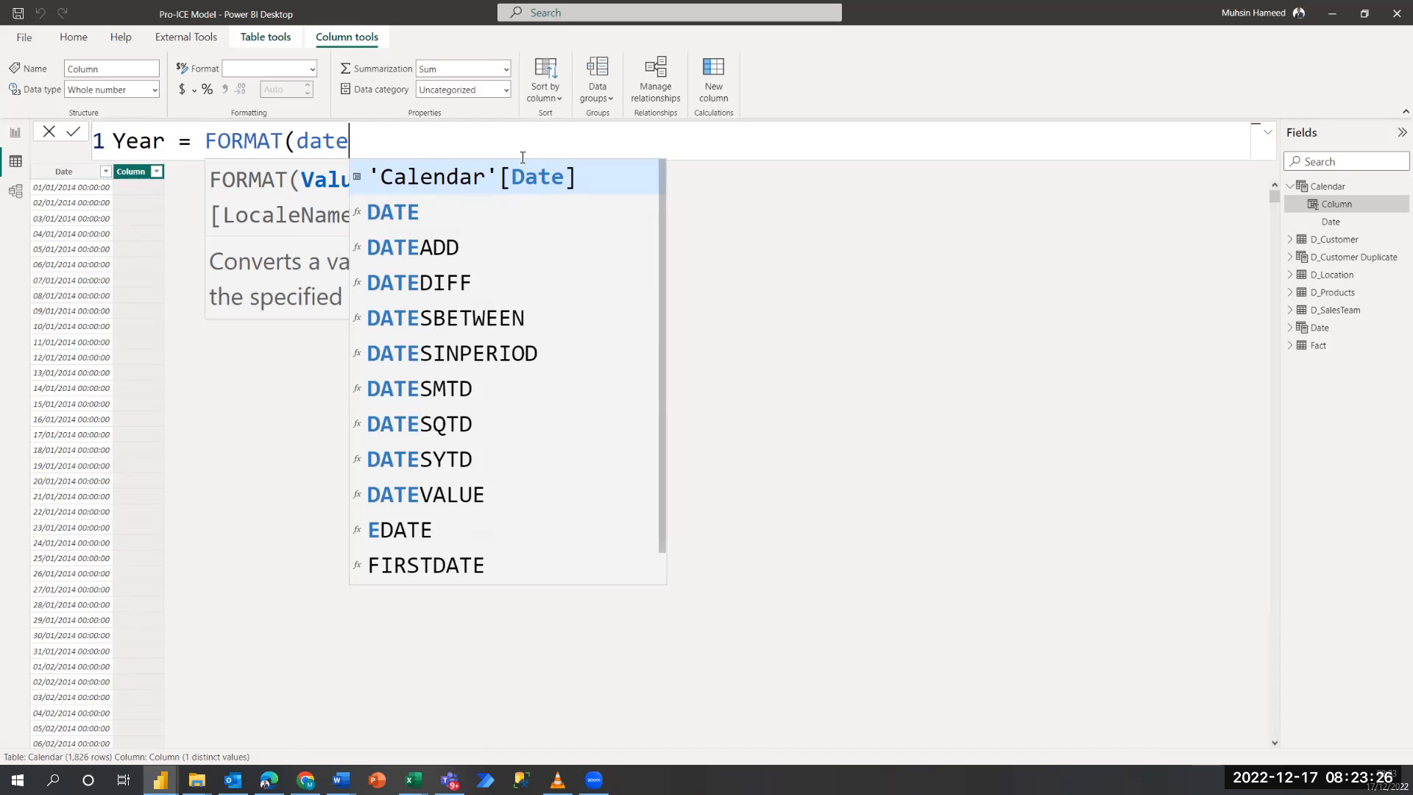
left_click(435, 182)
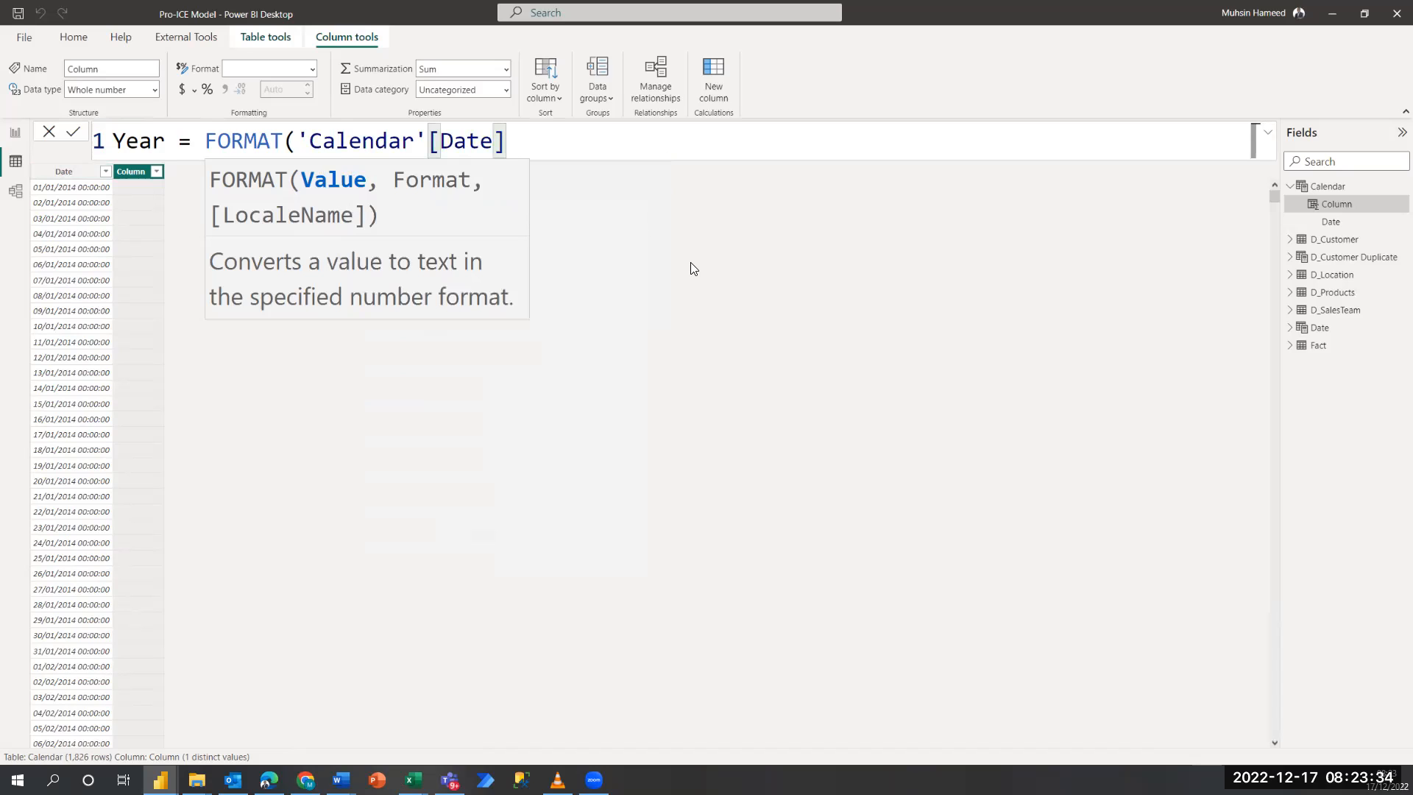
type(",")
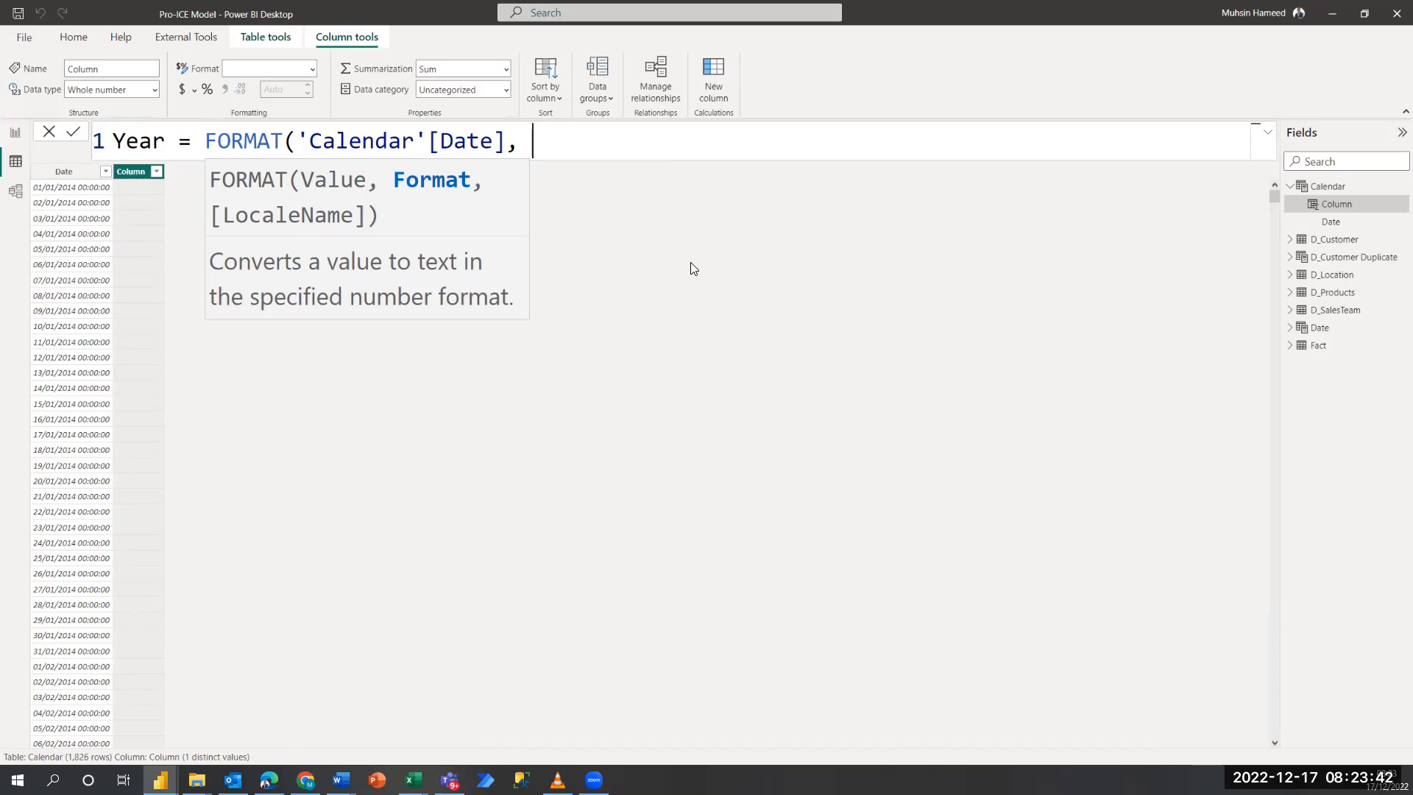
type("\"YYYY\"")
type(")")
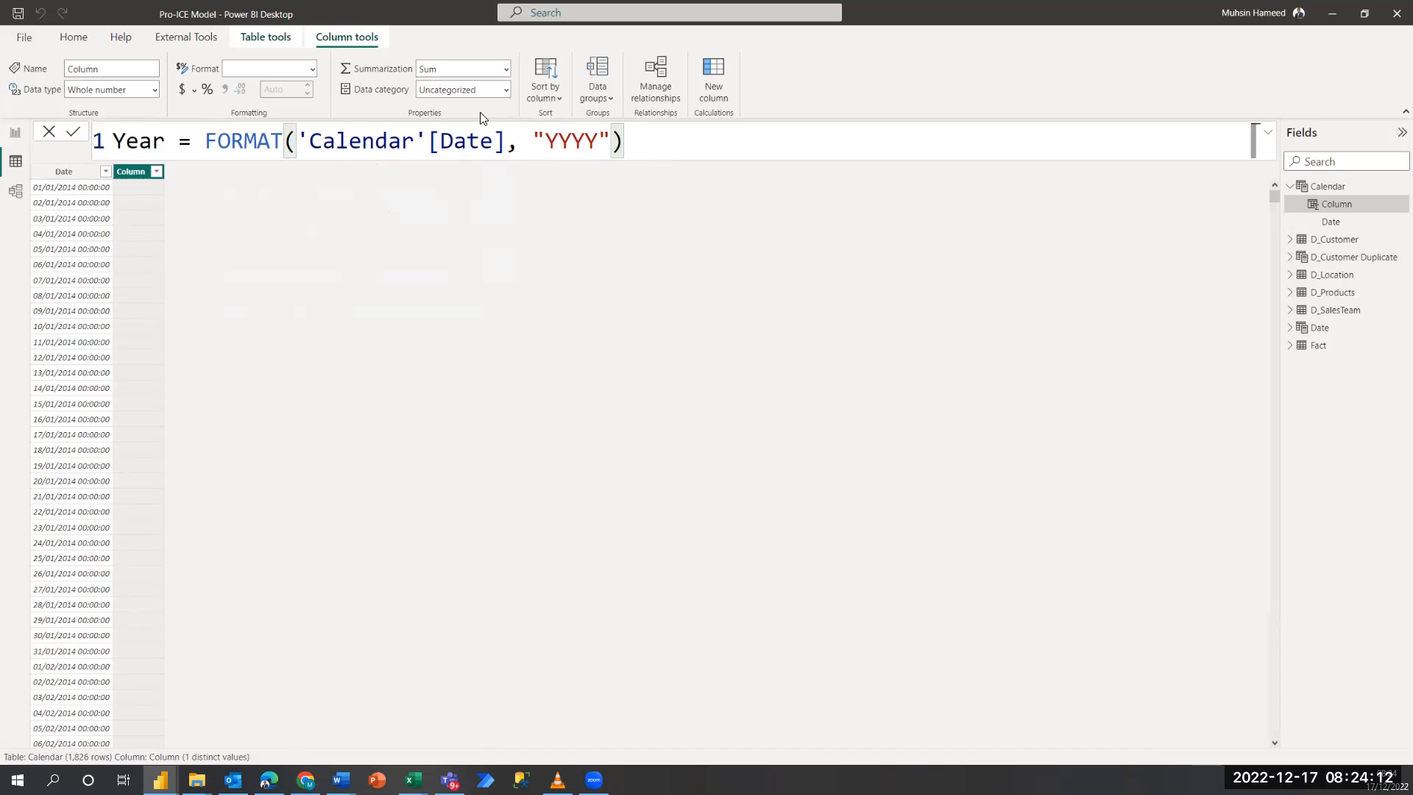
left_click(71, 140)
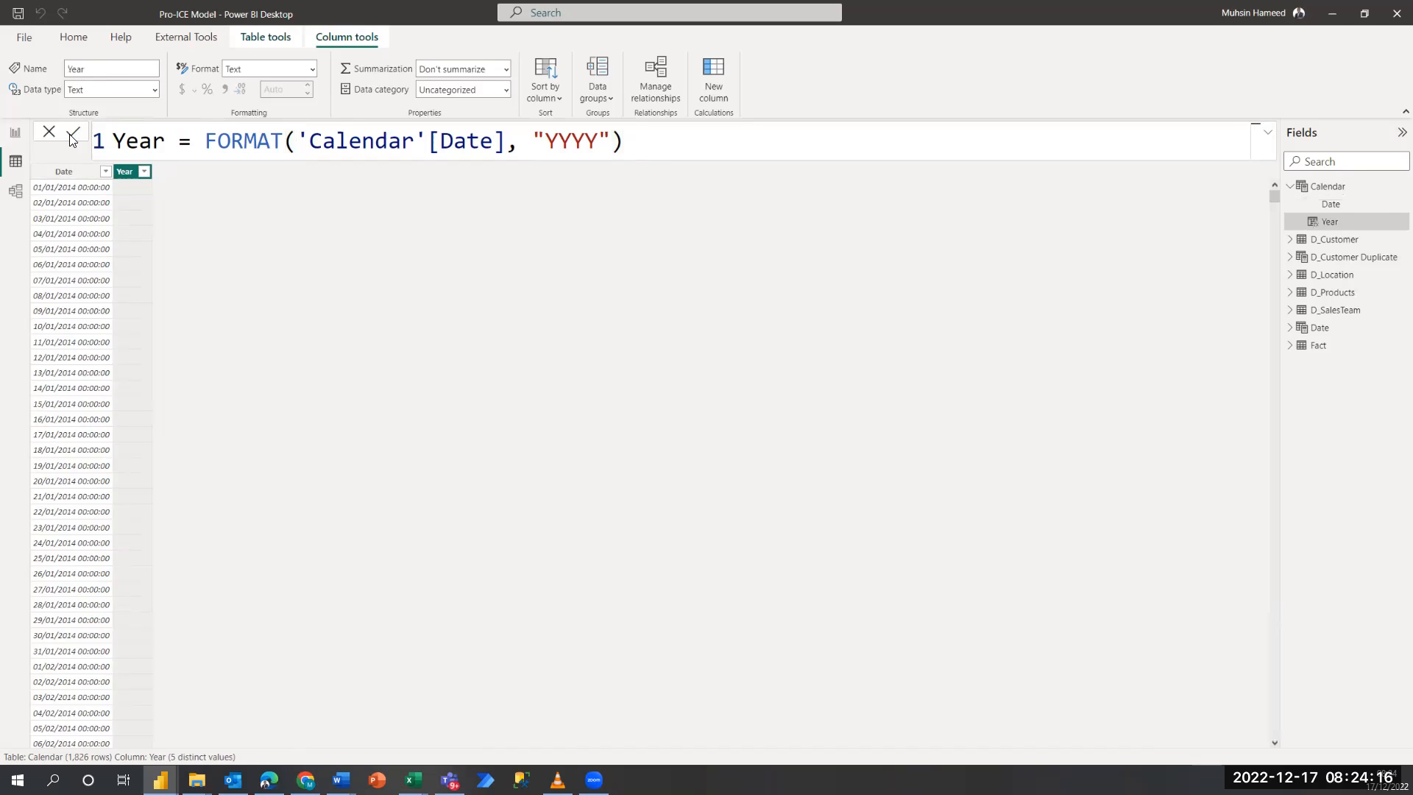
left_click(144, 171)
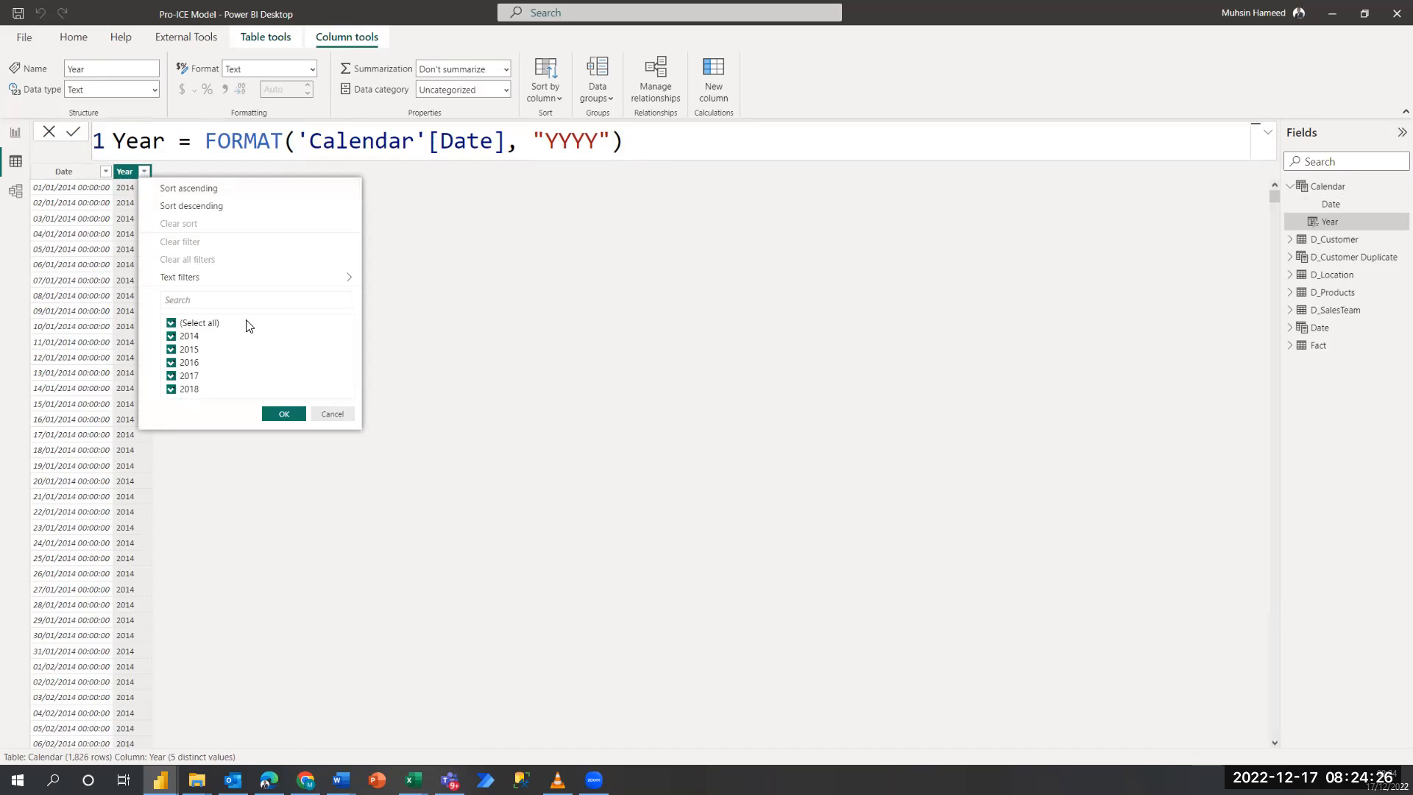
left_click(332, 414)
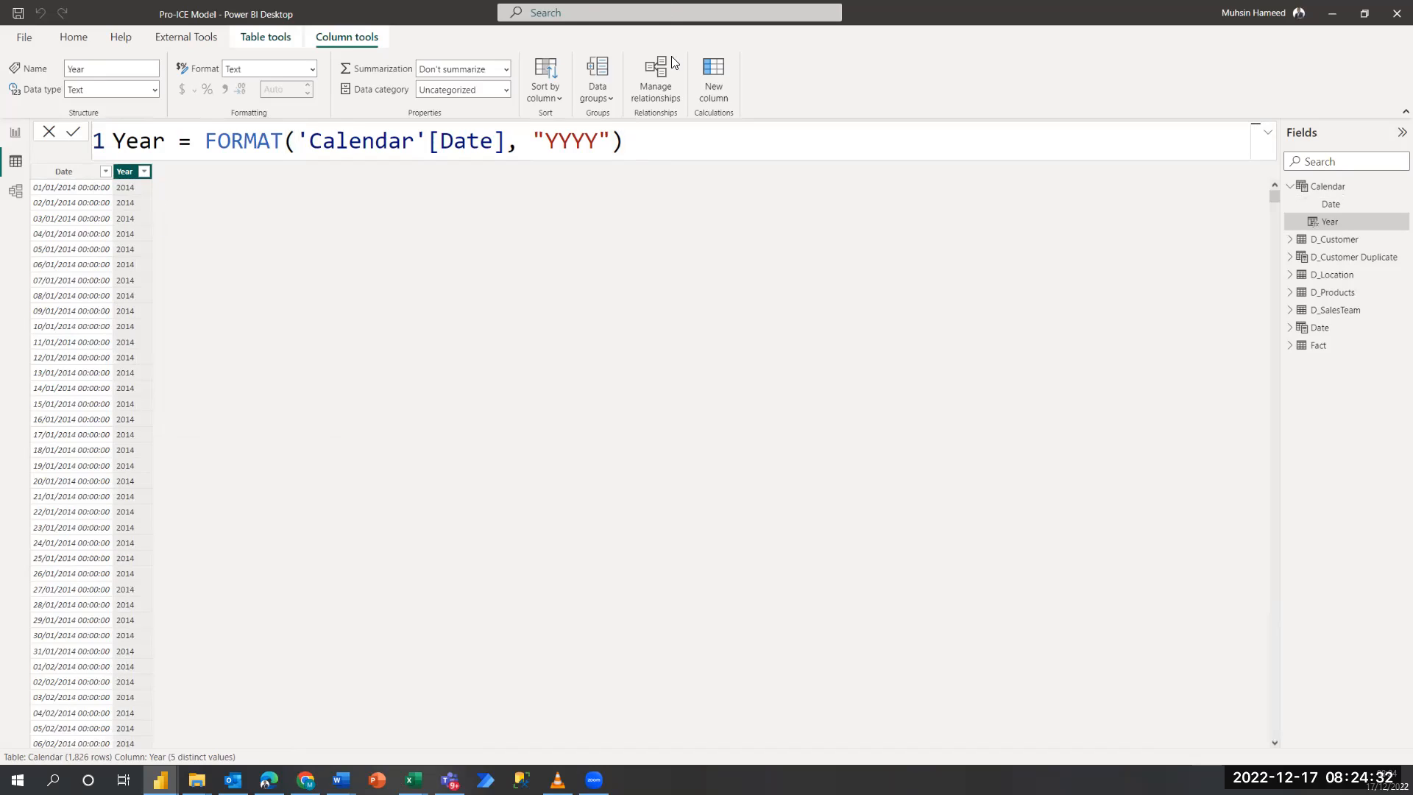
Add another calculated column to the Calendar table and name it Month in its formula.
left_click(712, 72)
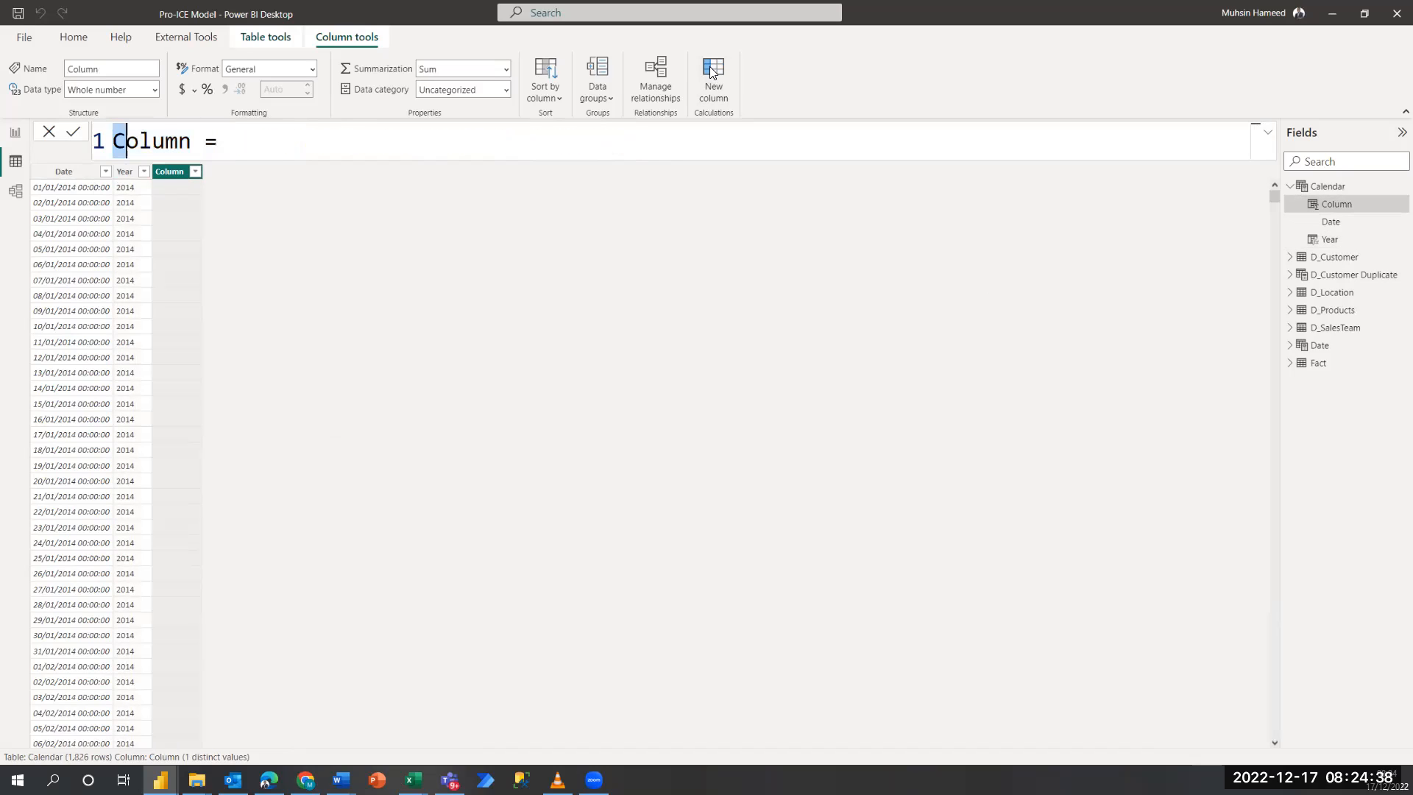
key("shift+Right")
key("shift+Right")
key("shift+Right")
key("shift+Right")
key("shift+Right")
type("Month = ")
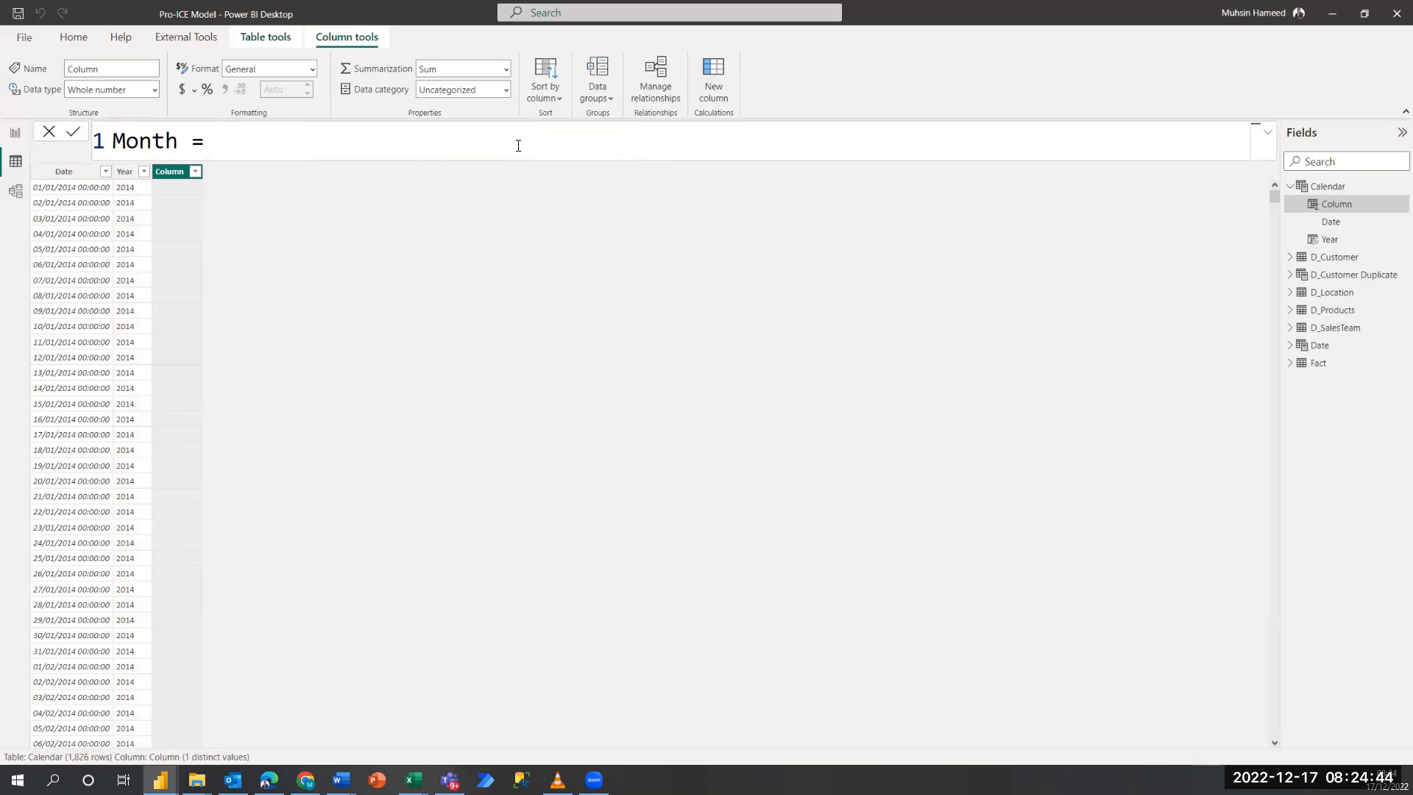
Define the Month column as FORMAT([Date], "MMMM") for full month names.
type("form")
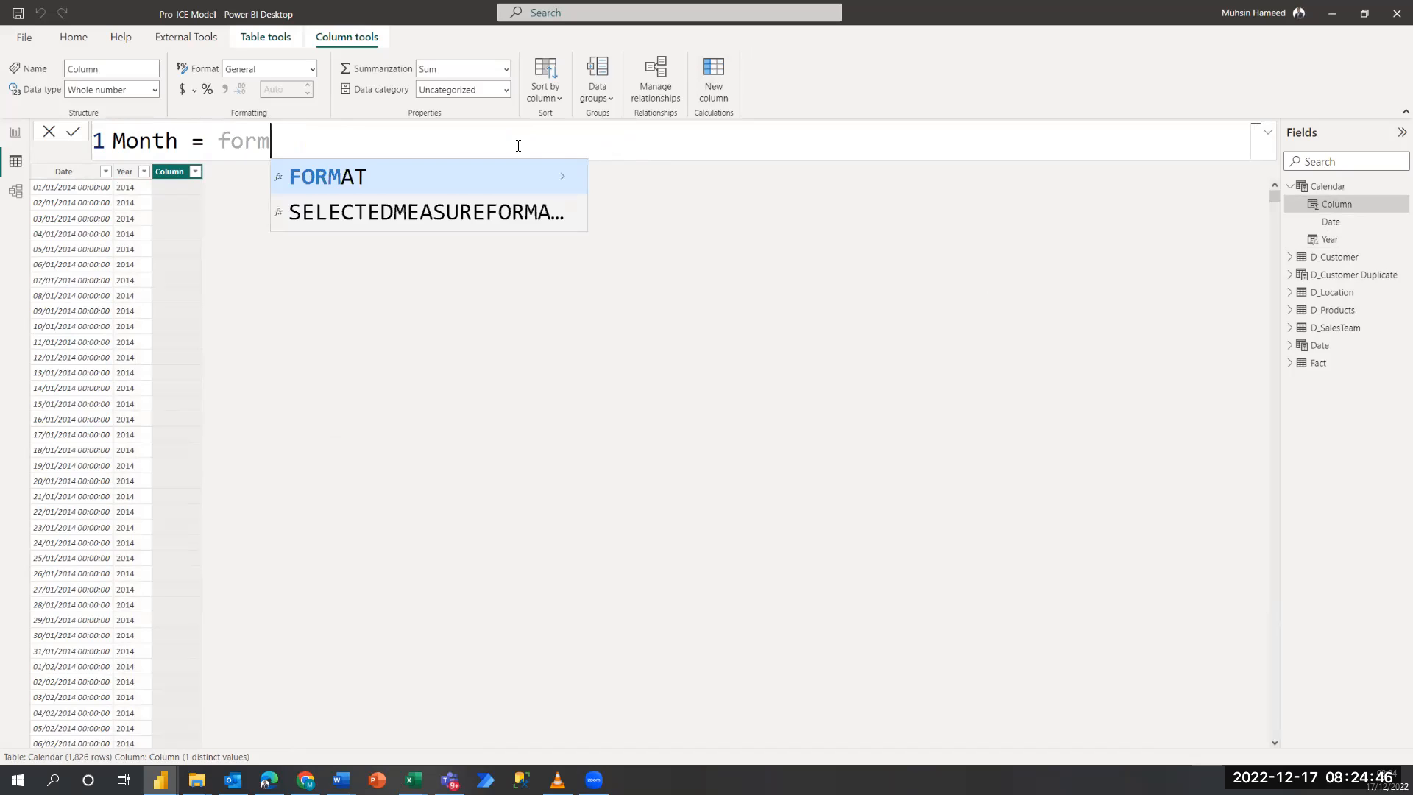
key("Tab")
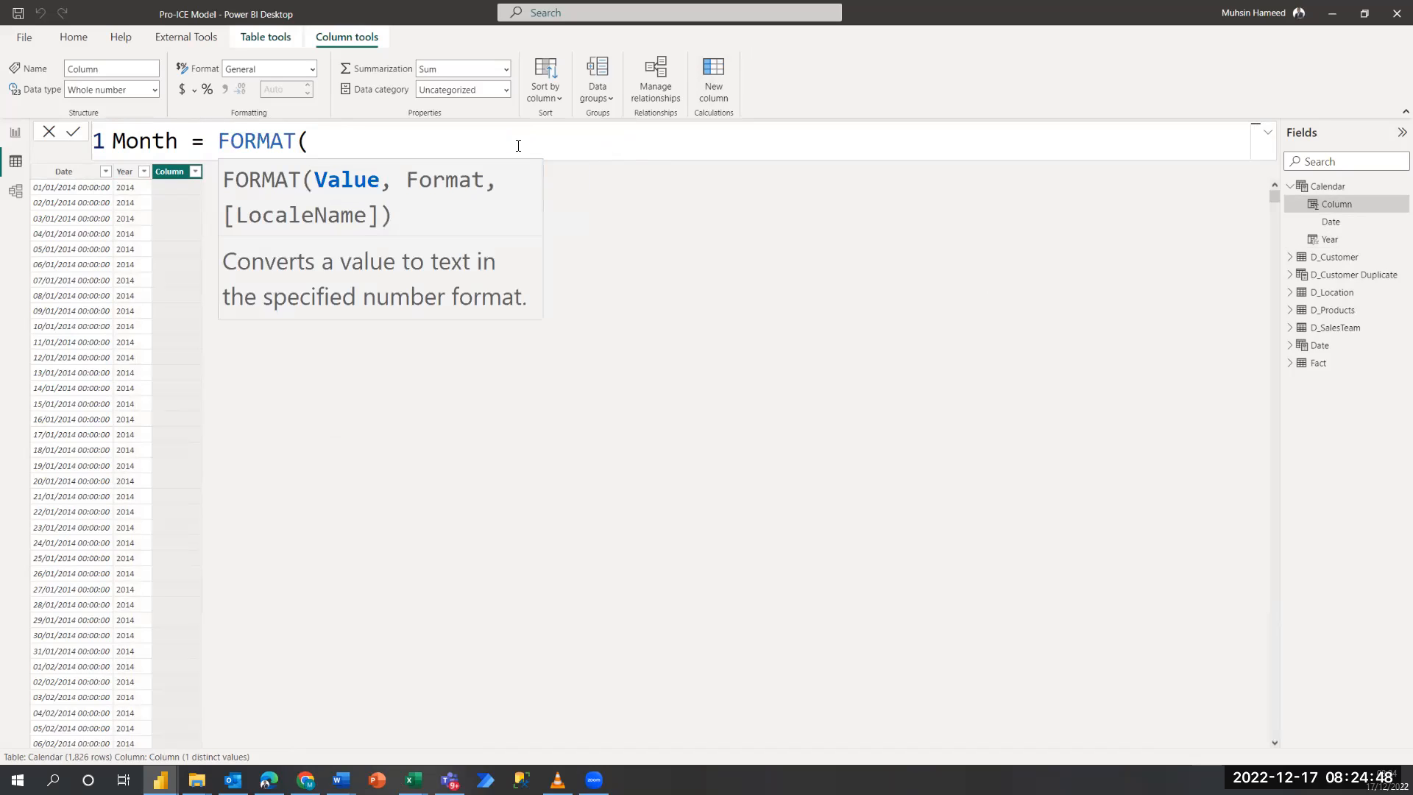
type("[")
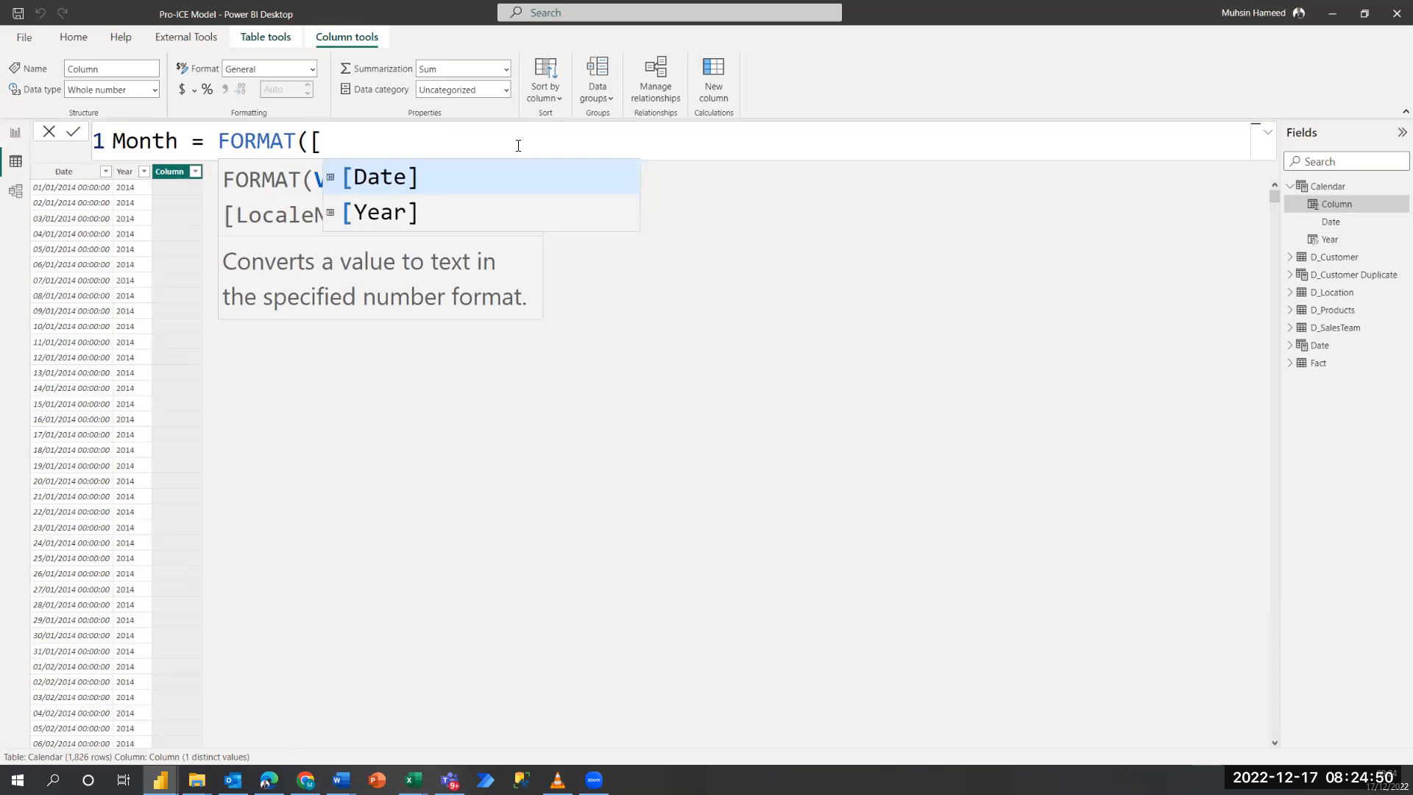
key("Tab")
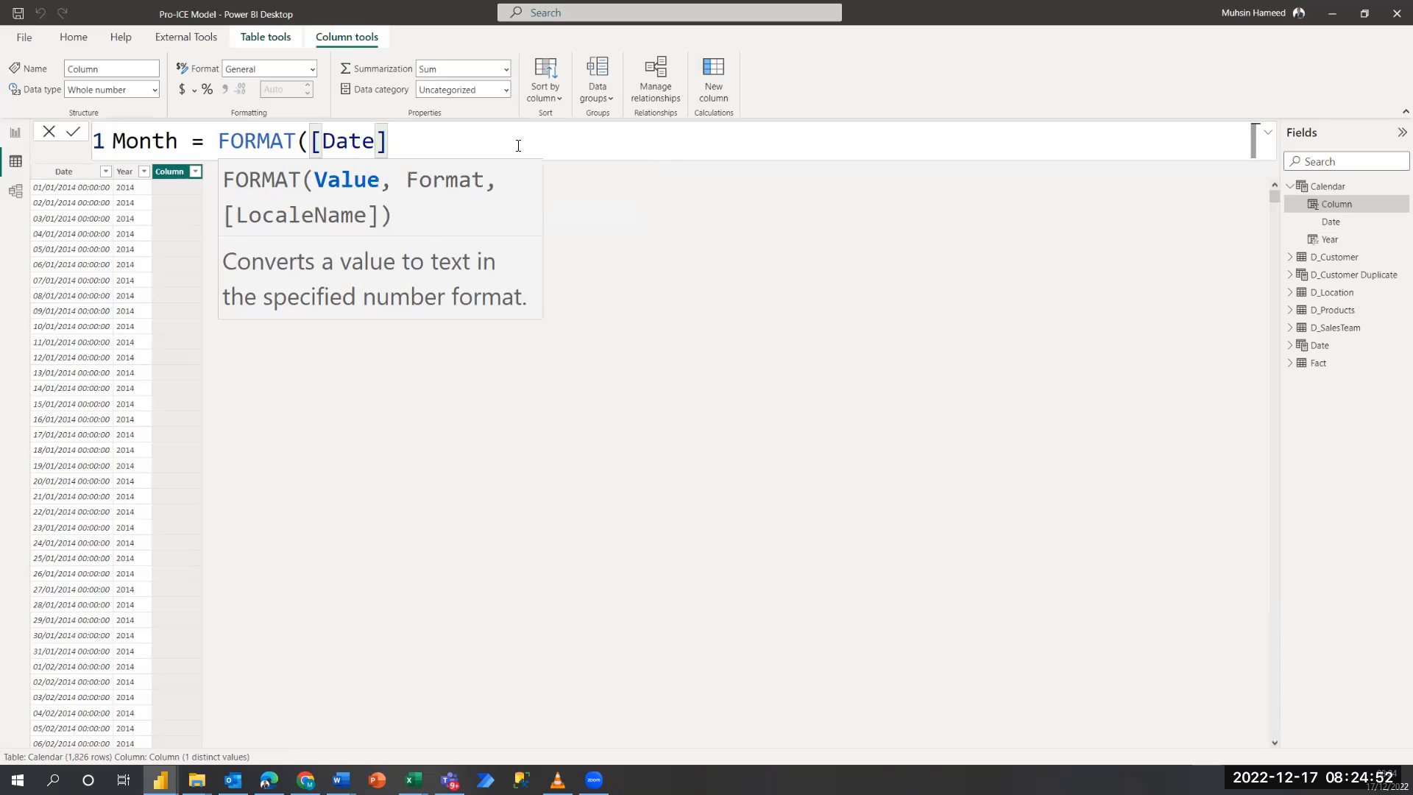
type(", ")
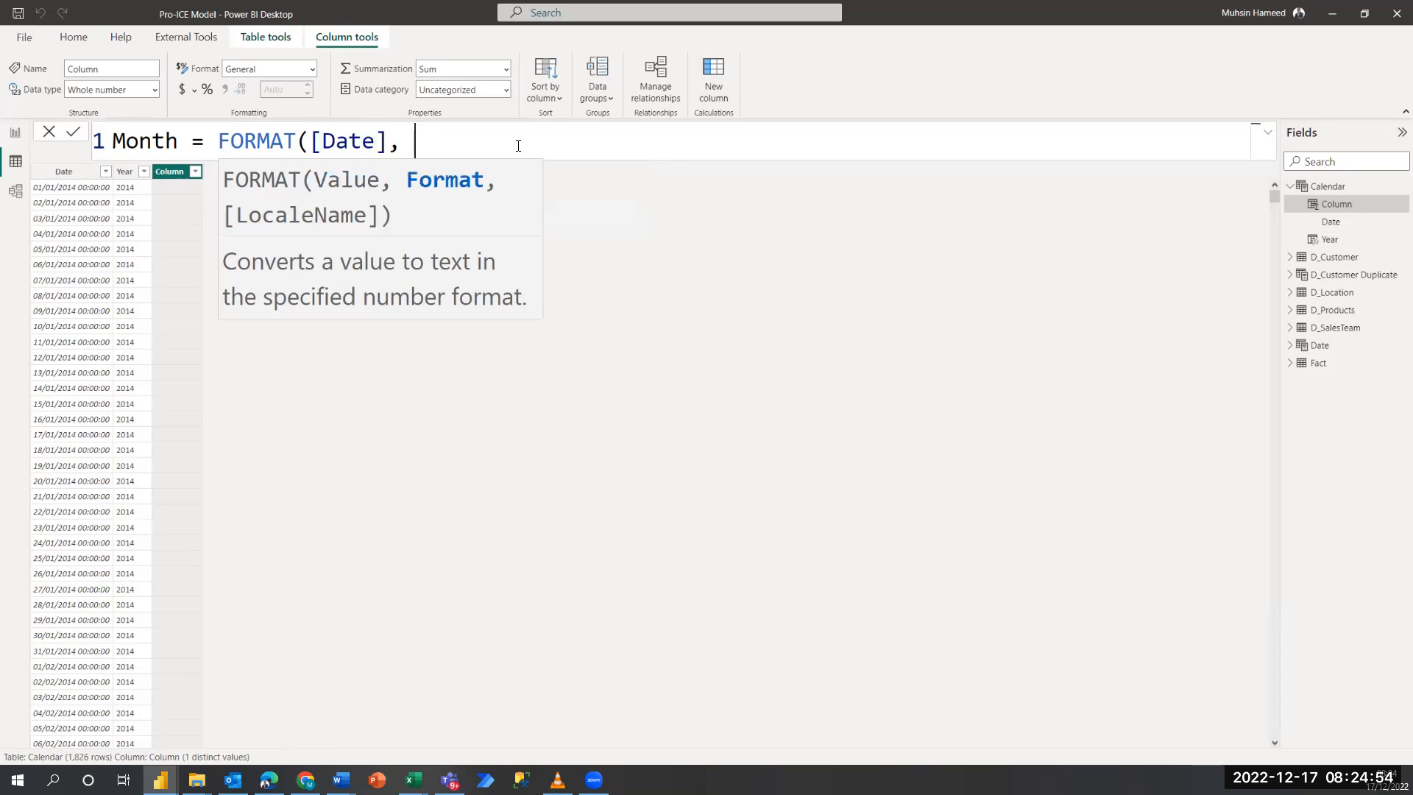
type("\"MMMM")
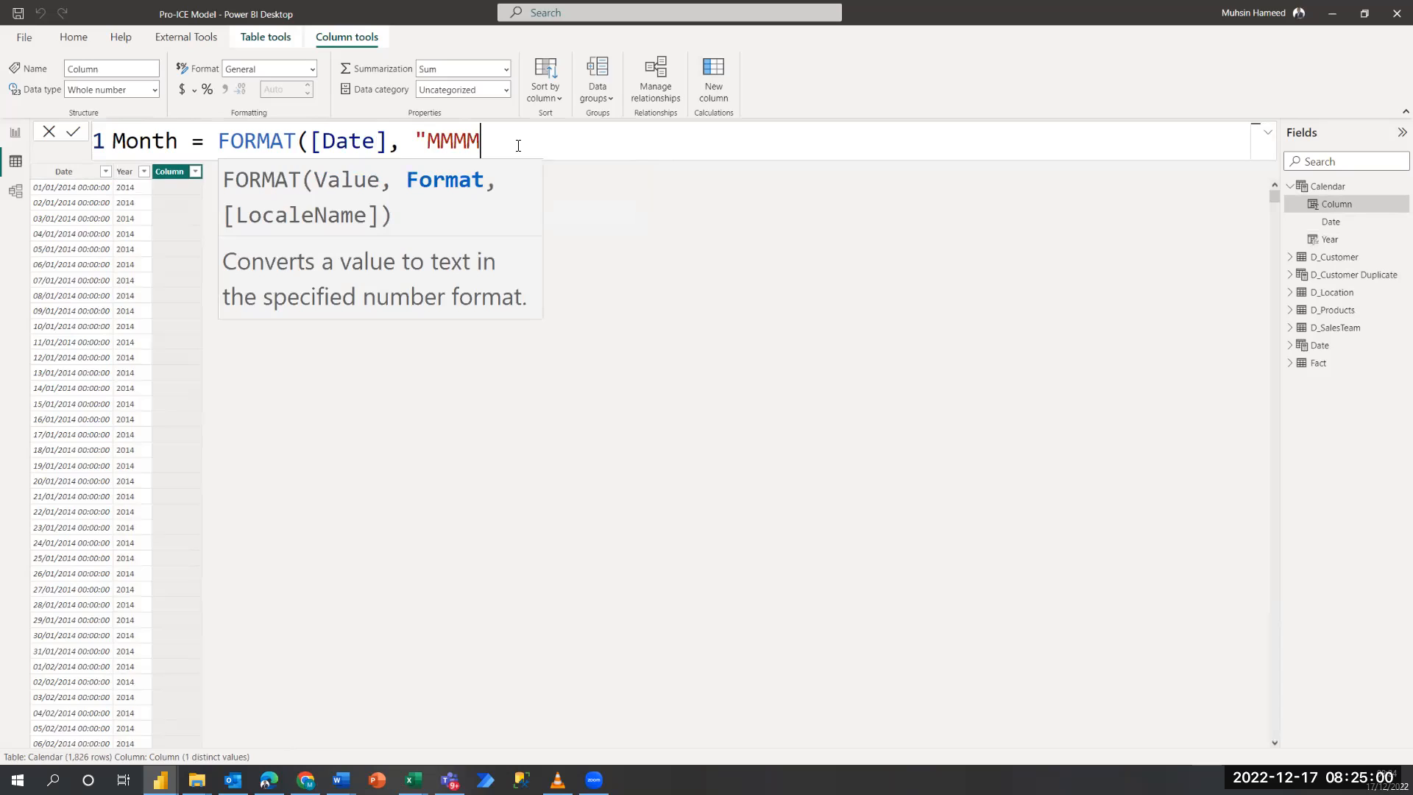
type("\")")
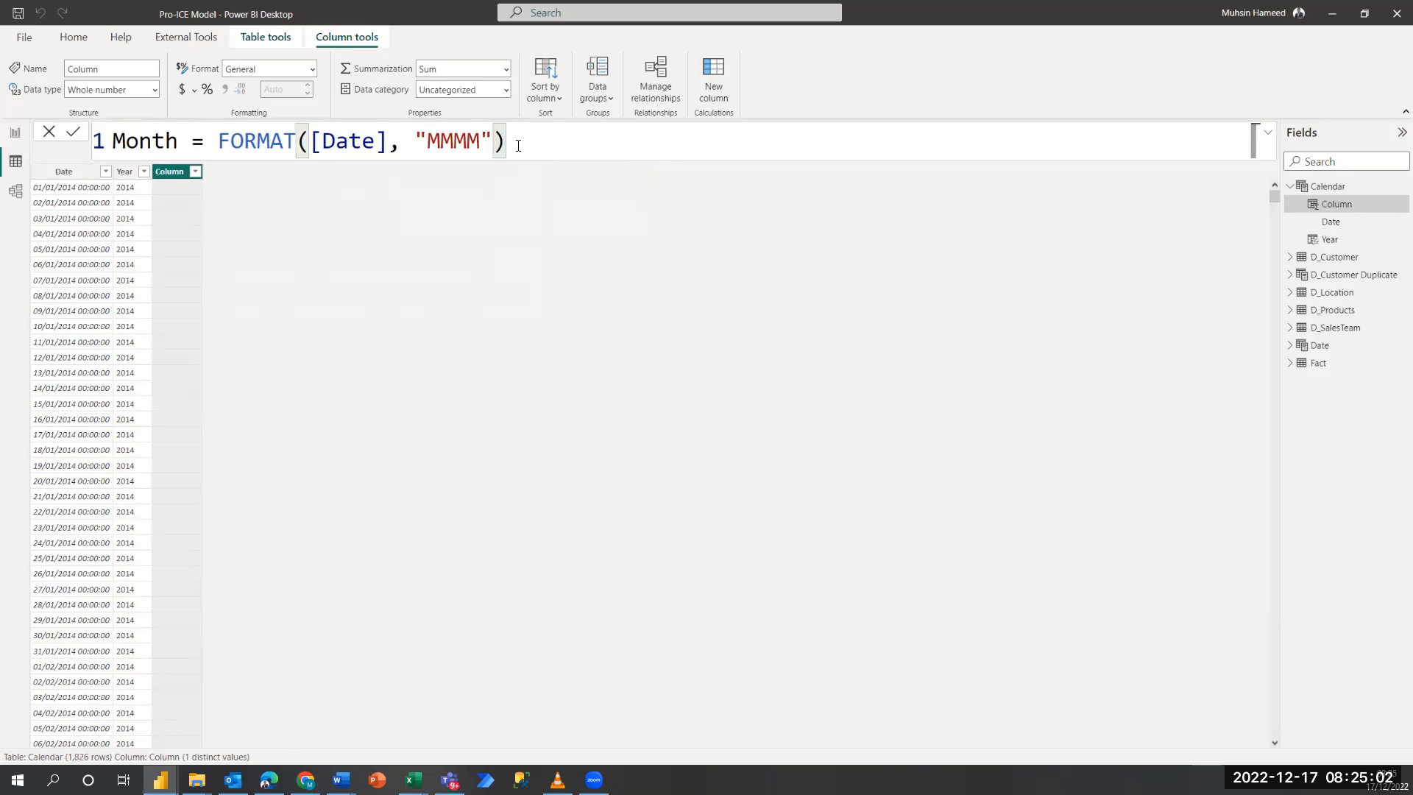
key("Return")
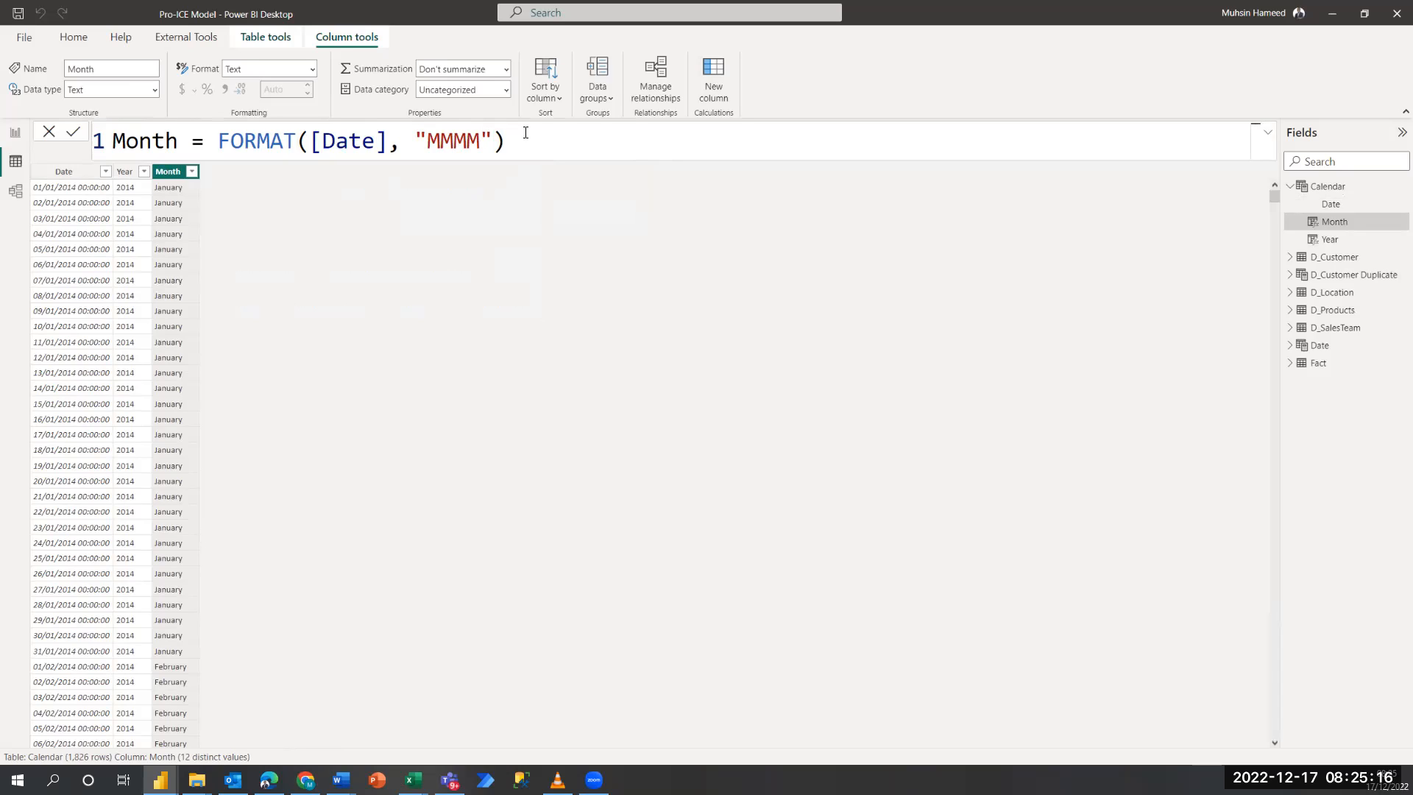
Try the format codes "MMM" and "MM" in the Month formula and restore "MMMM".
left_click(468, 141)
key("BackSpace")
key("Return")
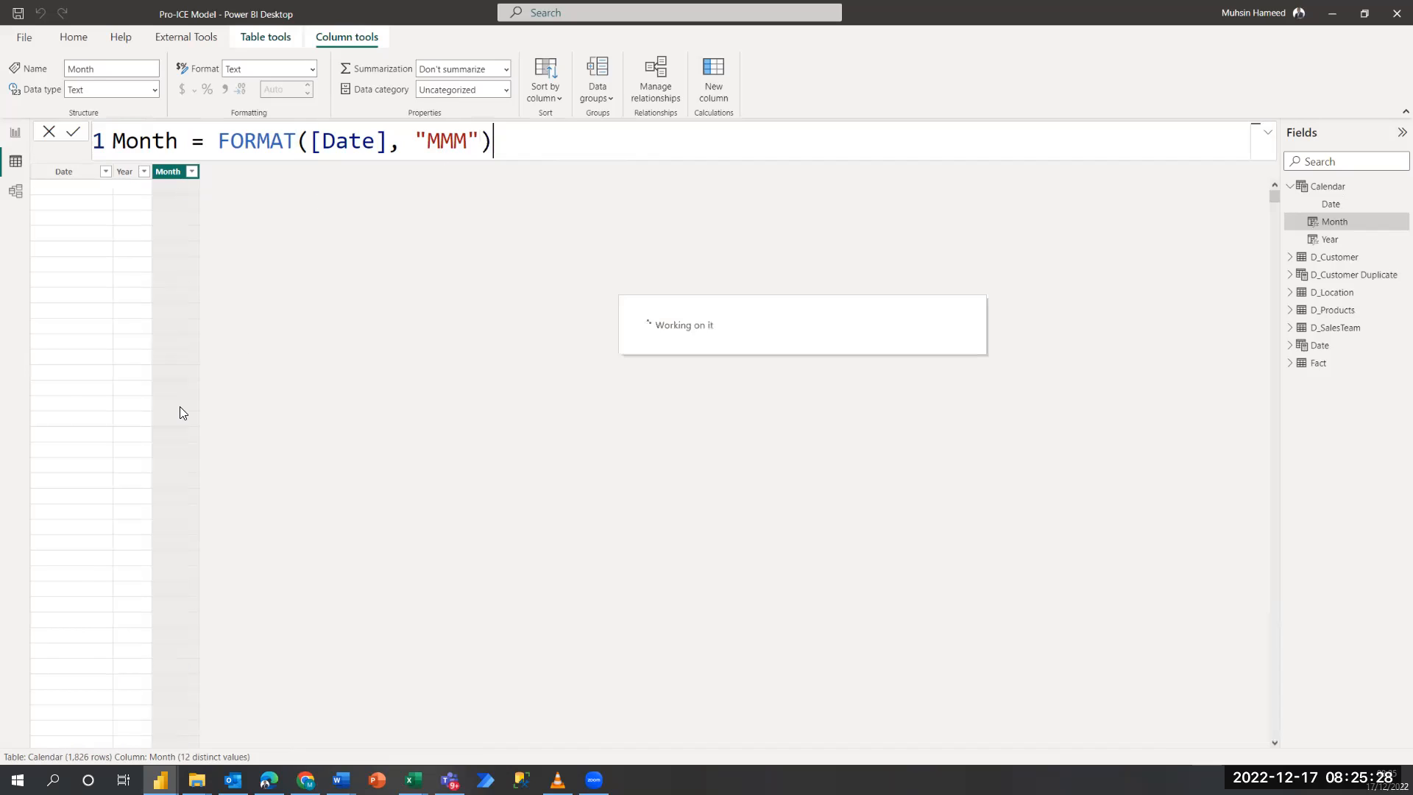
double_click(468, 134)
type("MM")
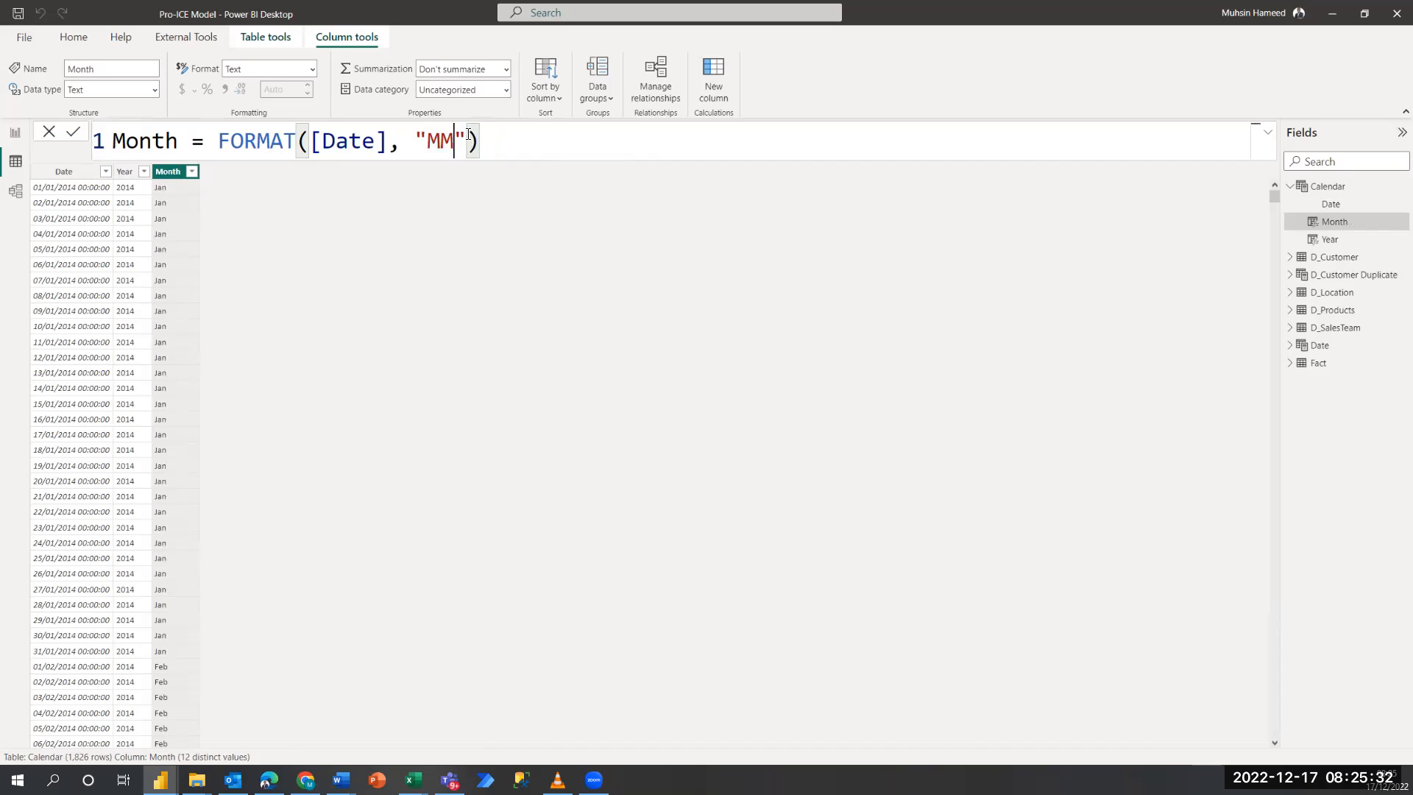
key("Return")
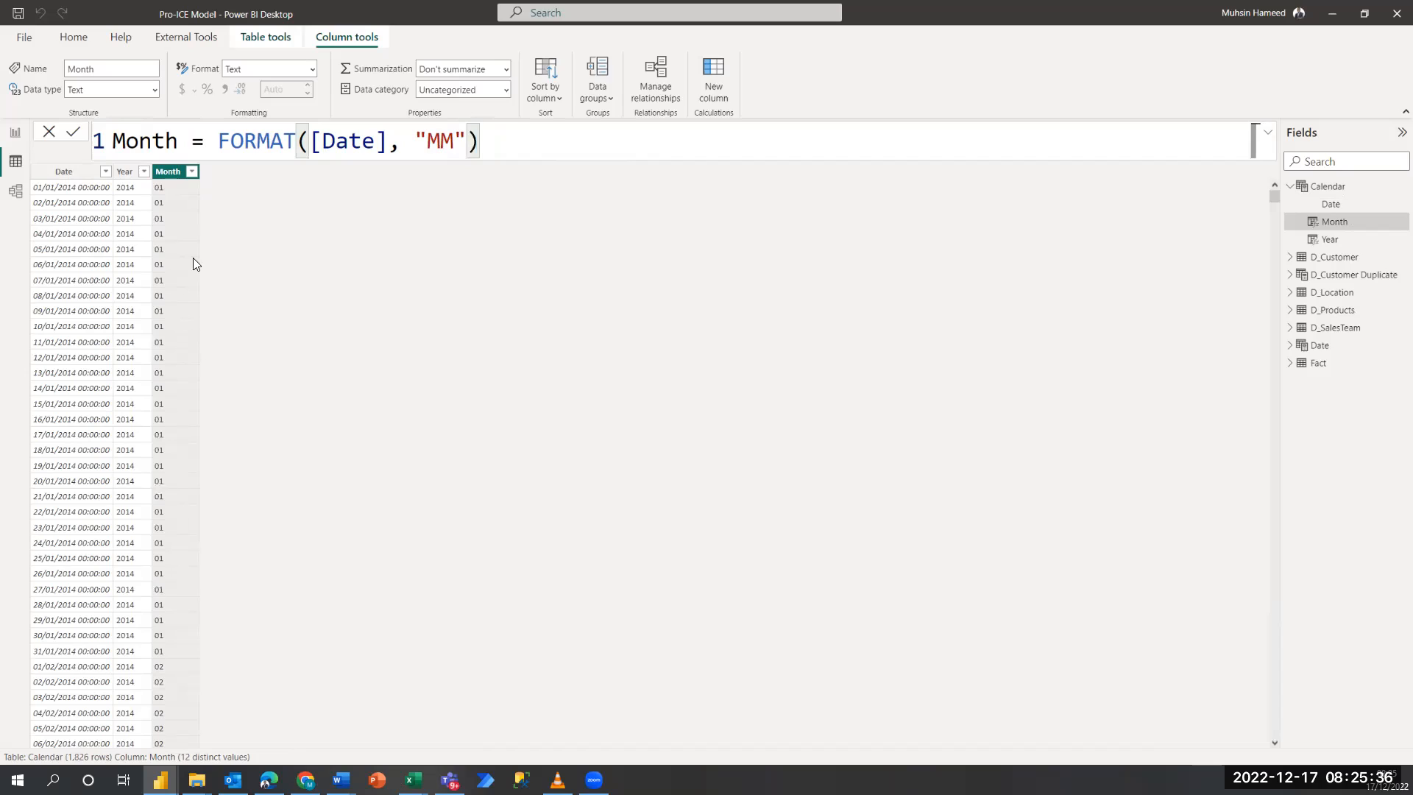
double_click(457, 142)
type("MMMM")
key("End")
key("Return")
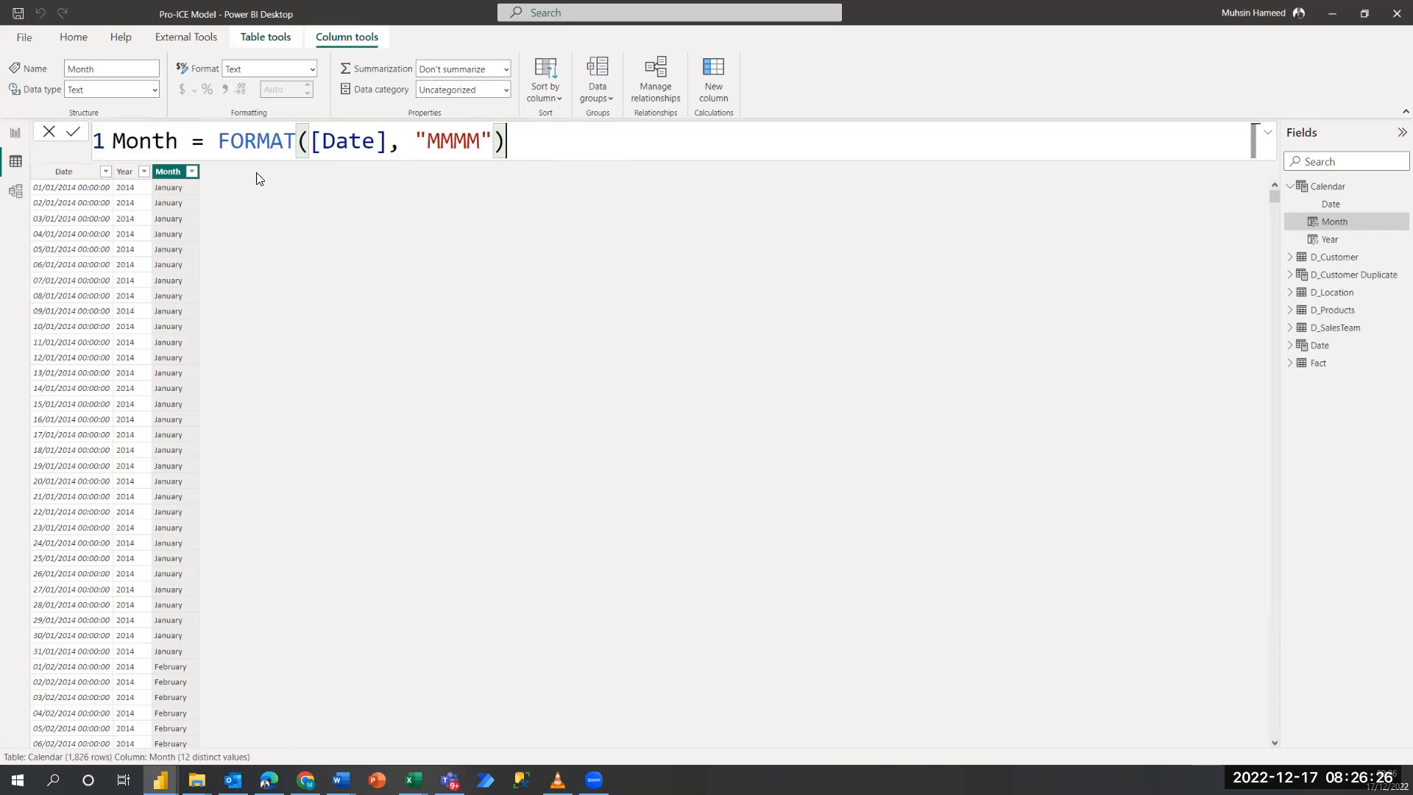
Add a calculated column to the Calendar table defined as Day of Week = FORMAT([Date], "dddd").
left_click(708, 71)
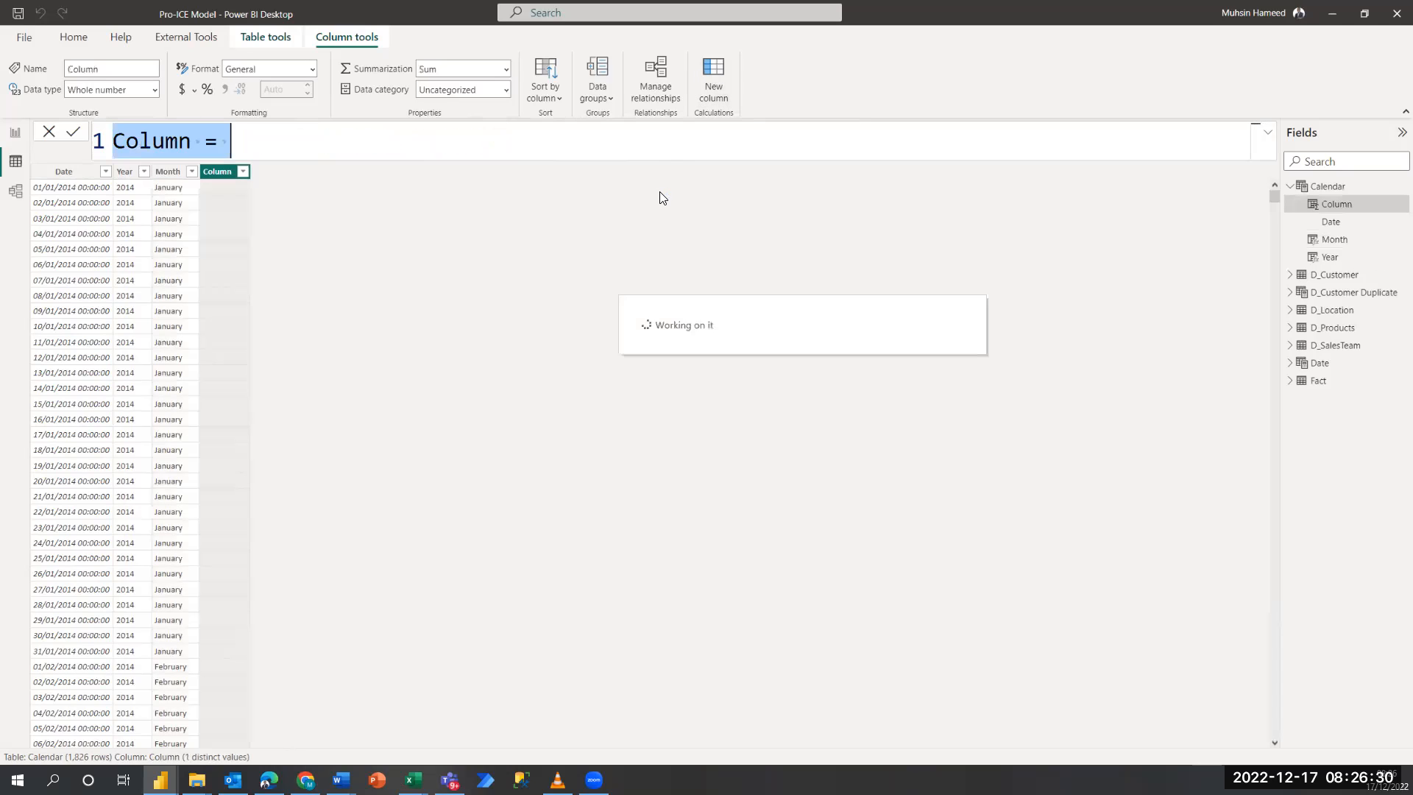
type("Day")
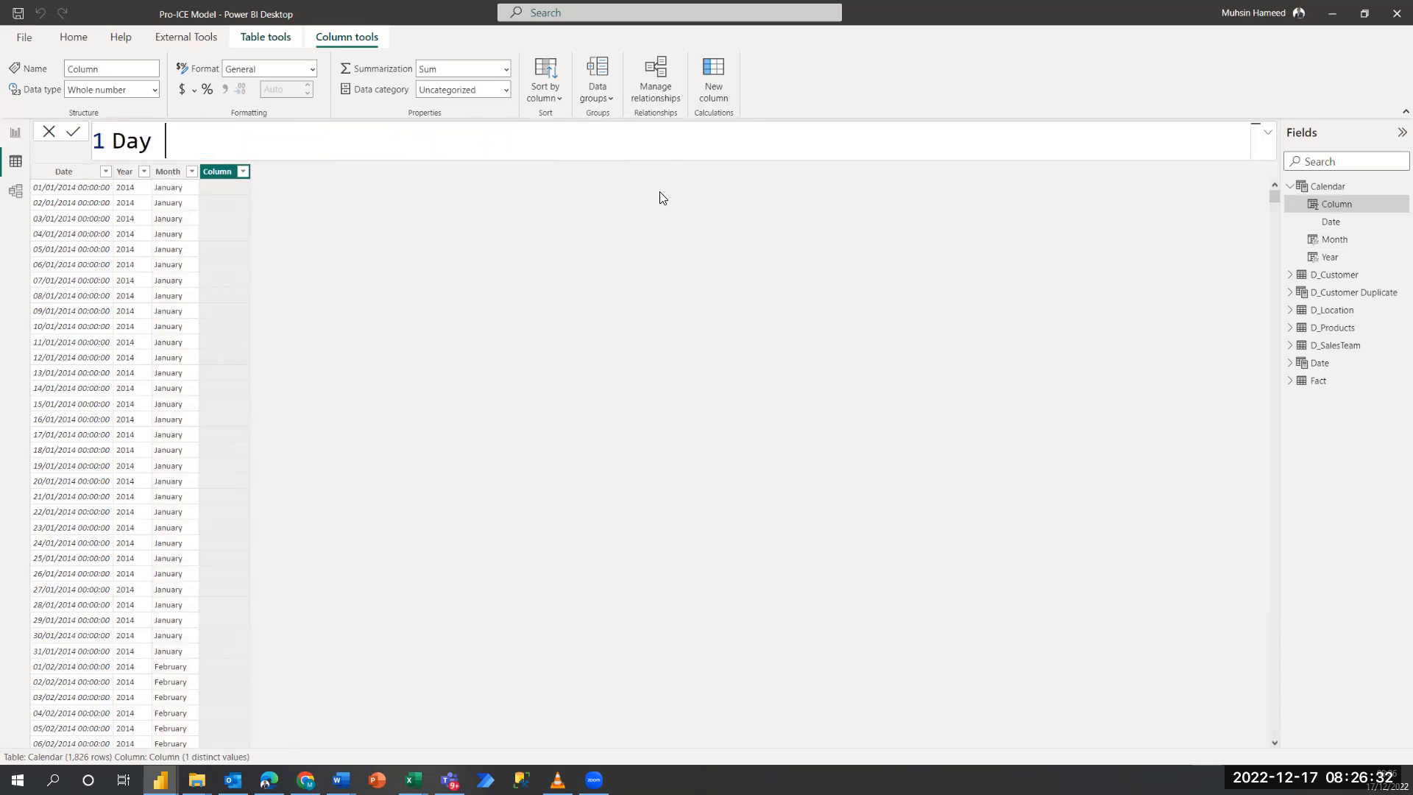
type(" of Week = for")
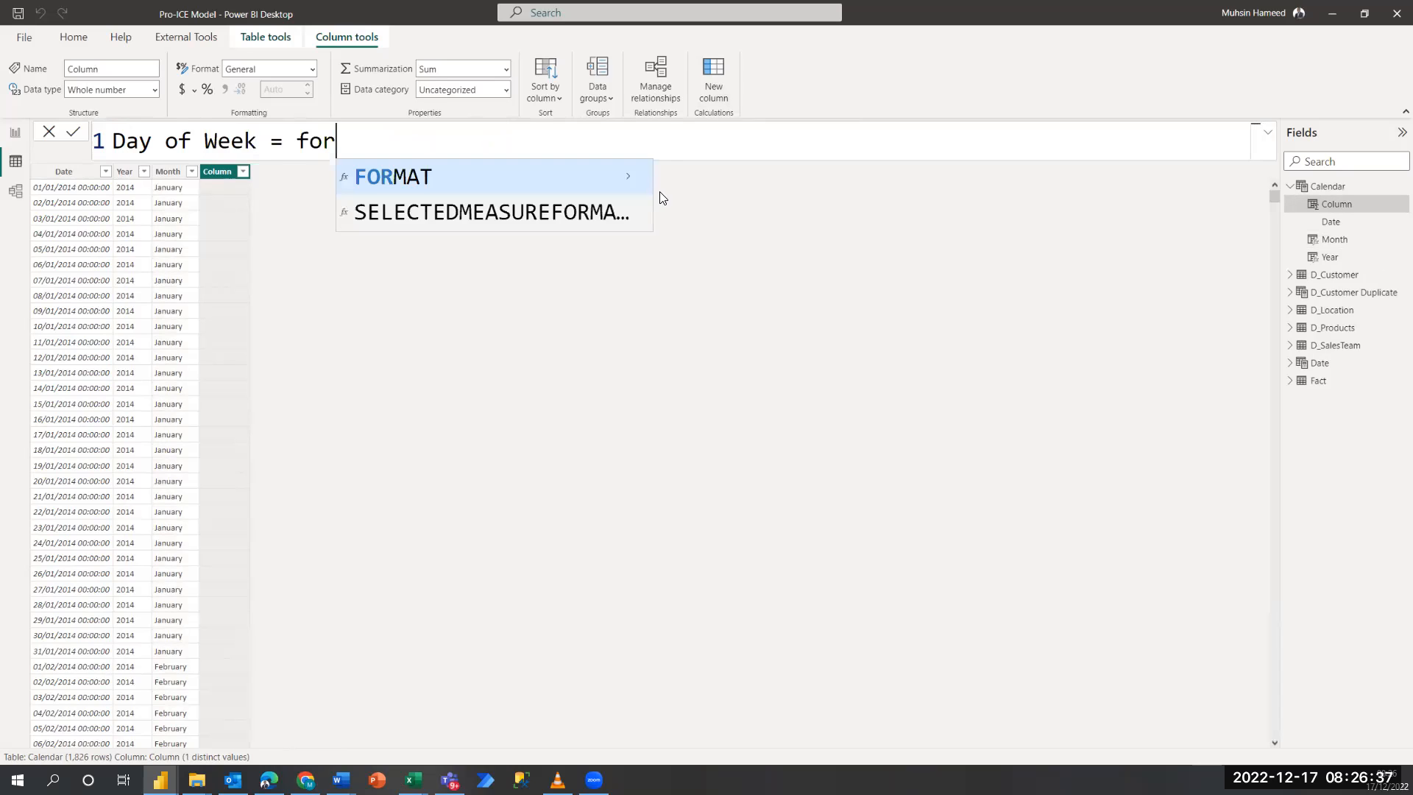
key("Tab")
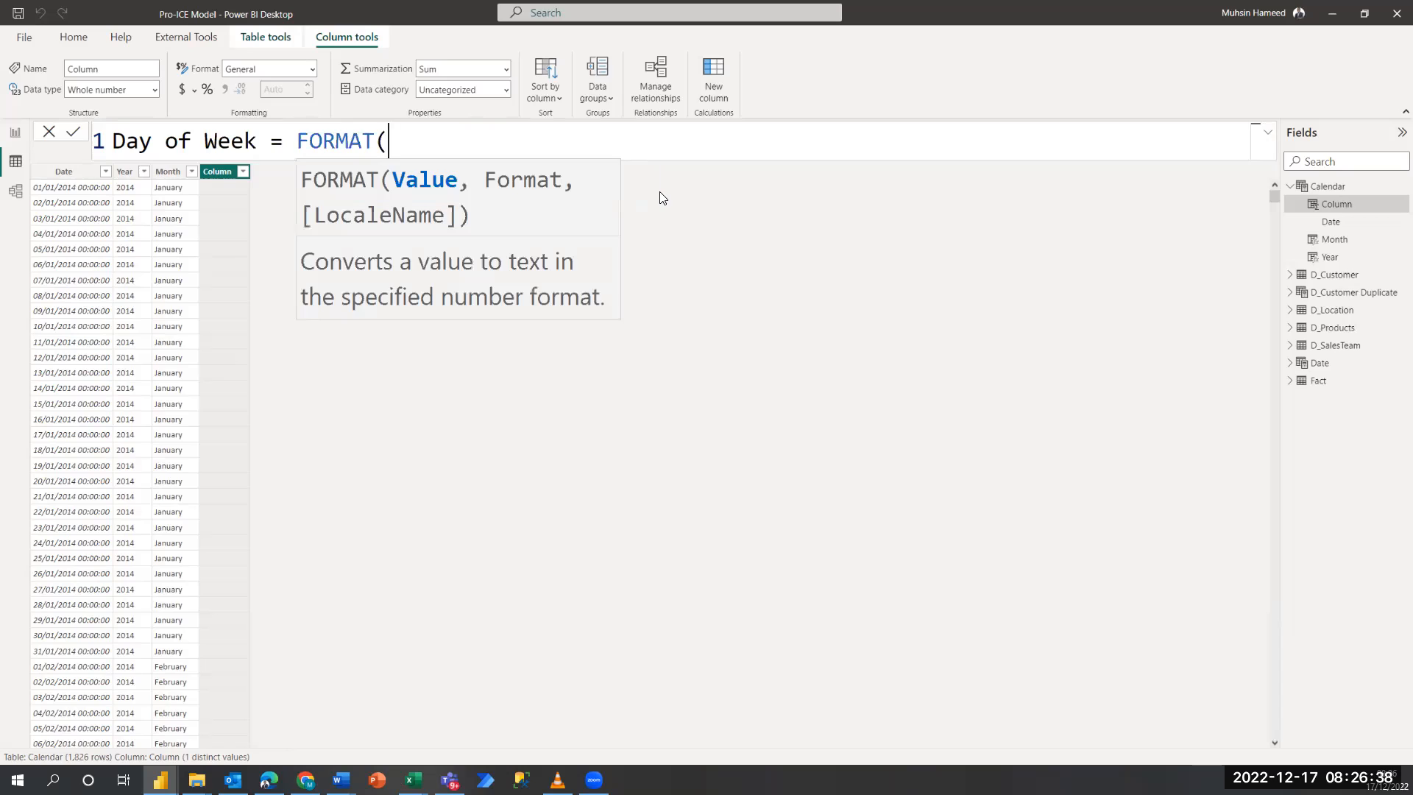
type("[")
key("Tab")
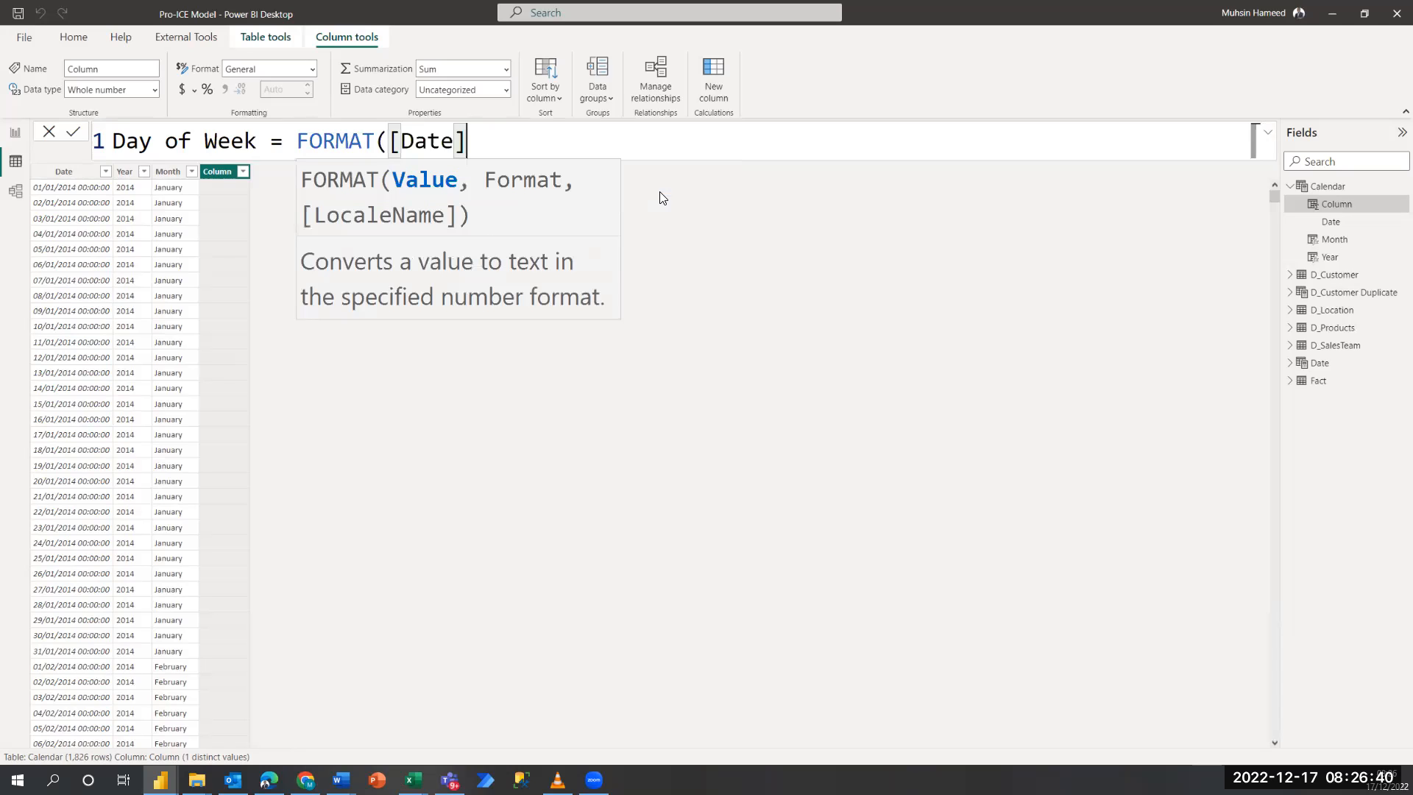
type(", ")
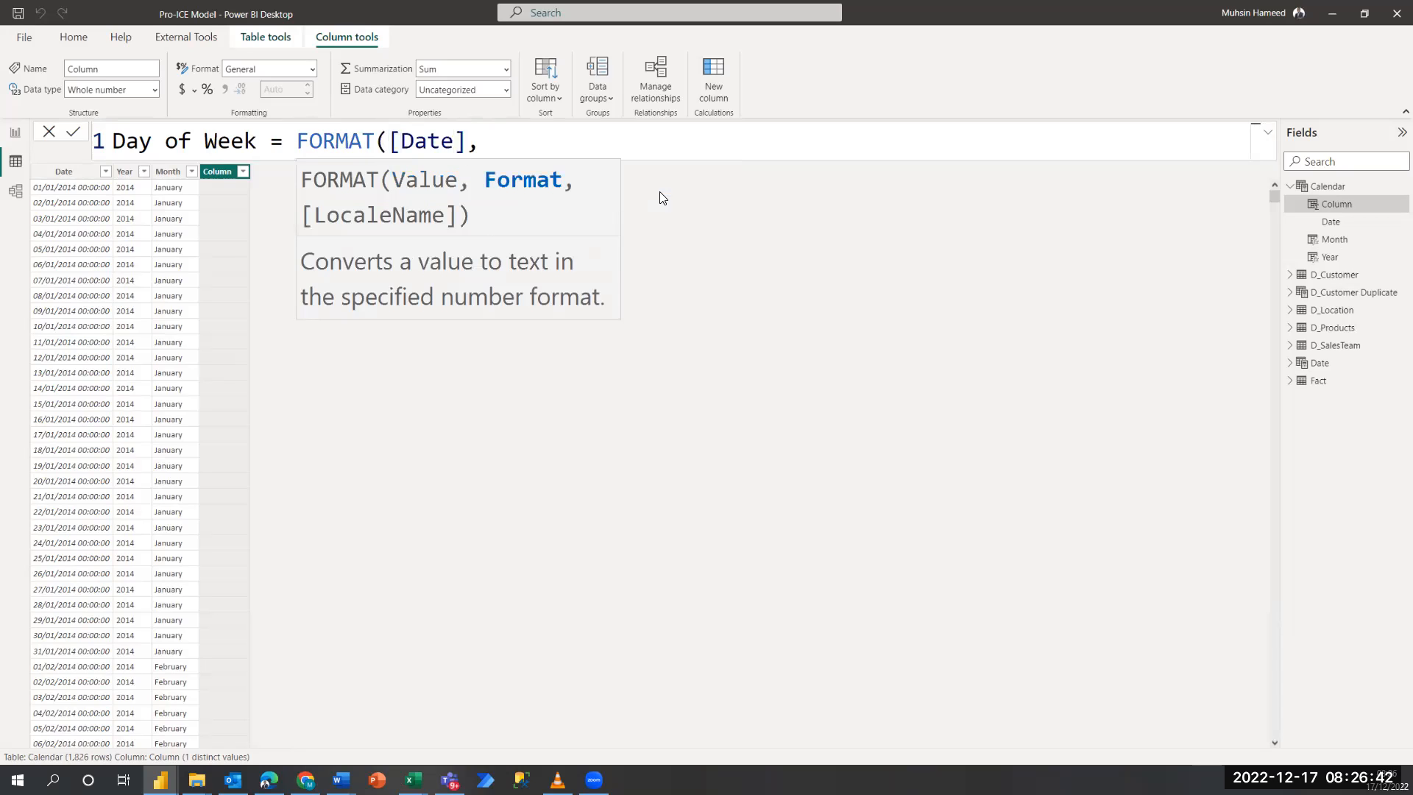
type("\"dddd\")")
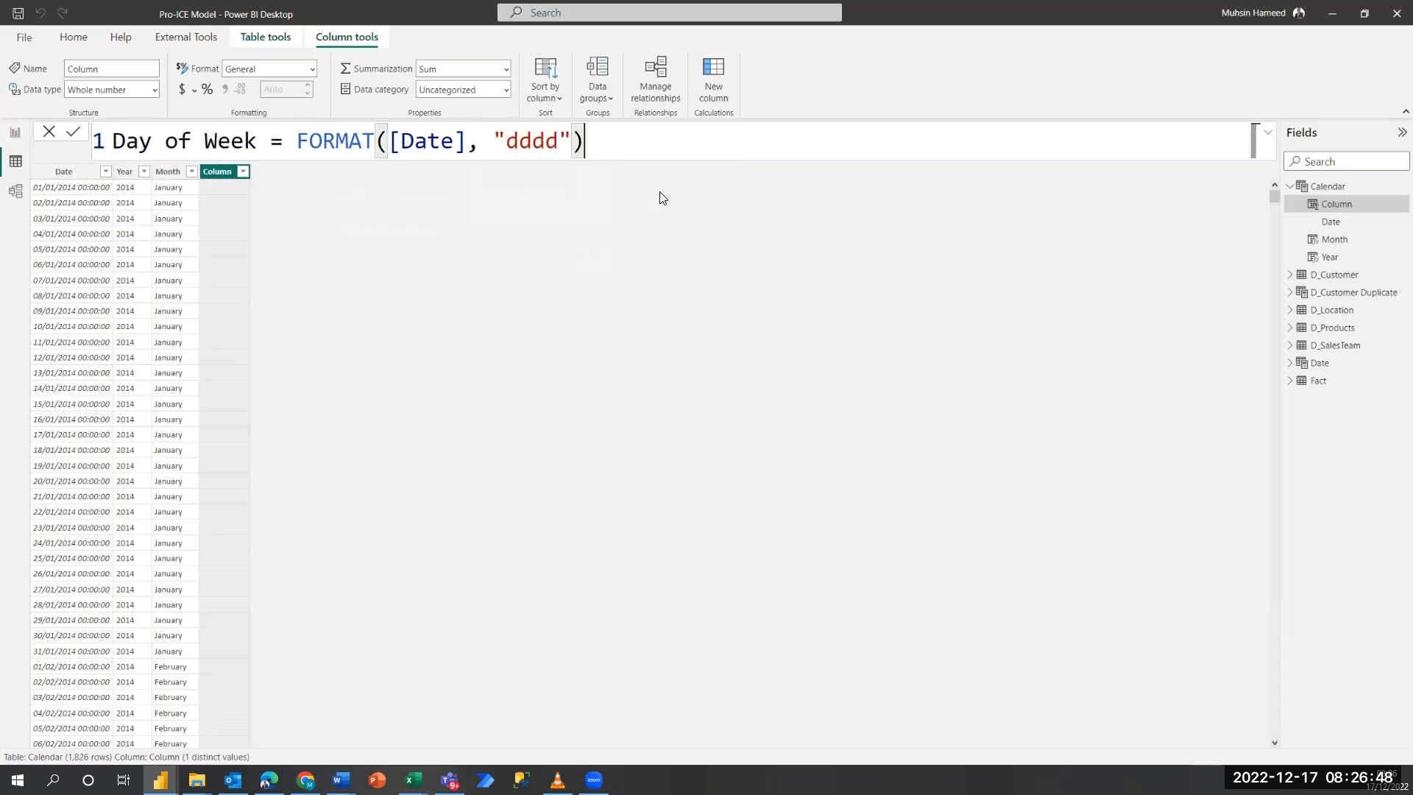
key("Return")
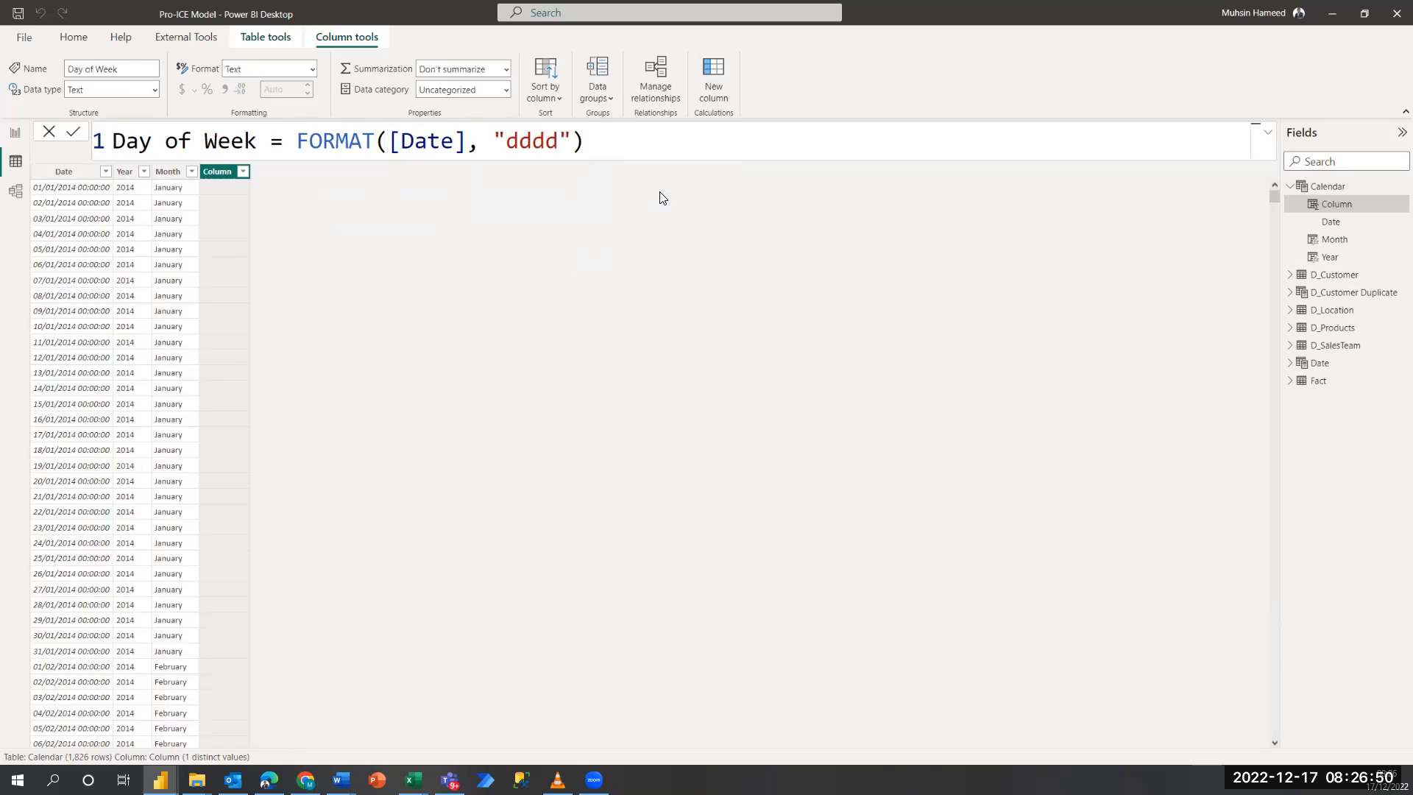
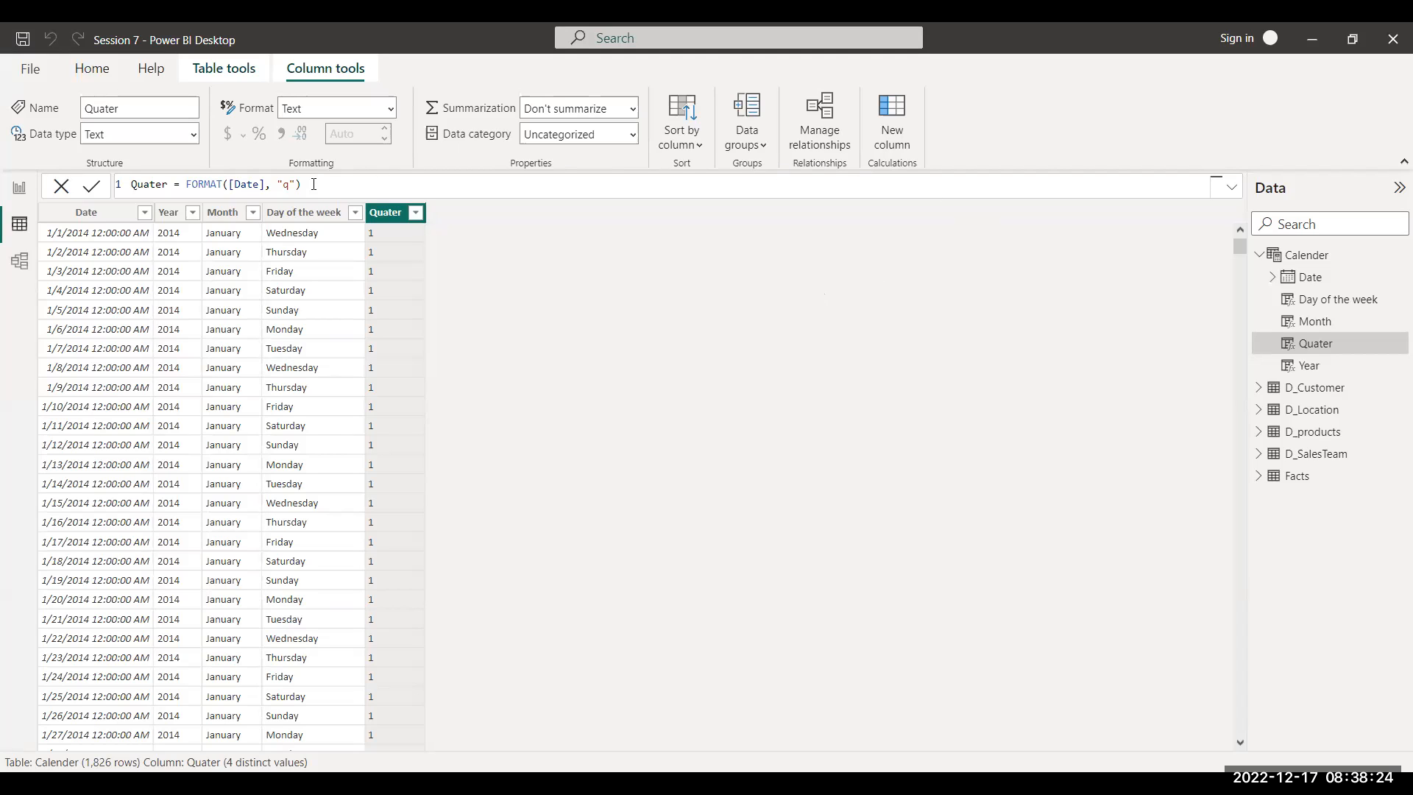
Try an extra quotation mark in the "q" format string of the Quater column's formula in the Session 7 model and remove it.
left_click(291, 185)
type("\"")
key("Return")
left_click(297, 184)
key("BackSpace")
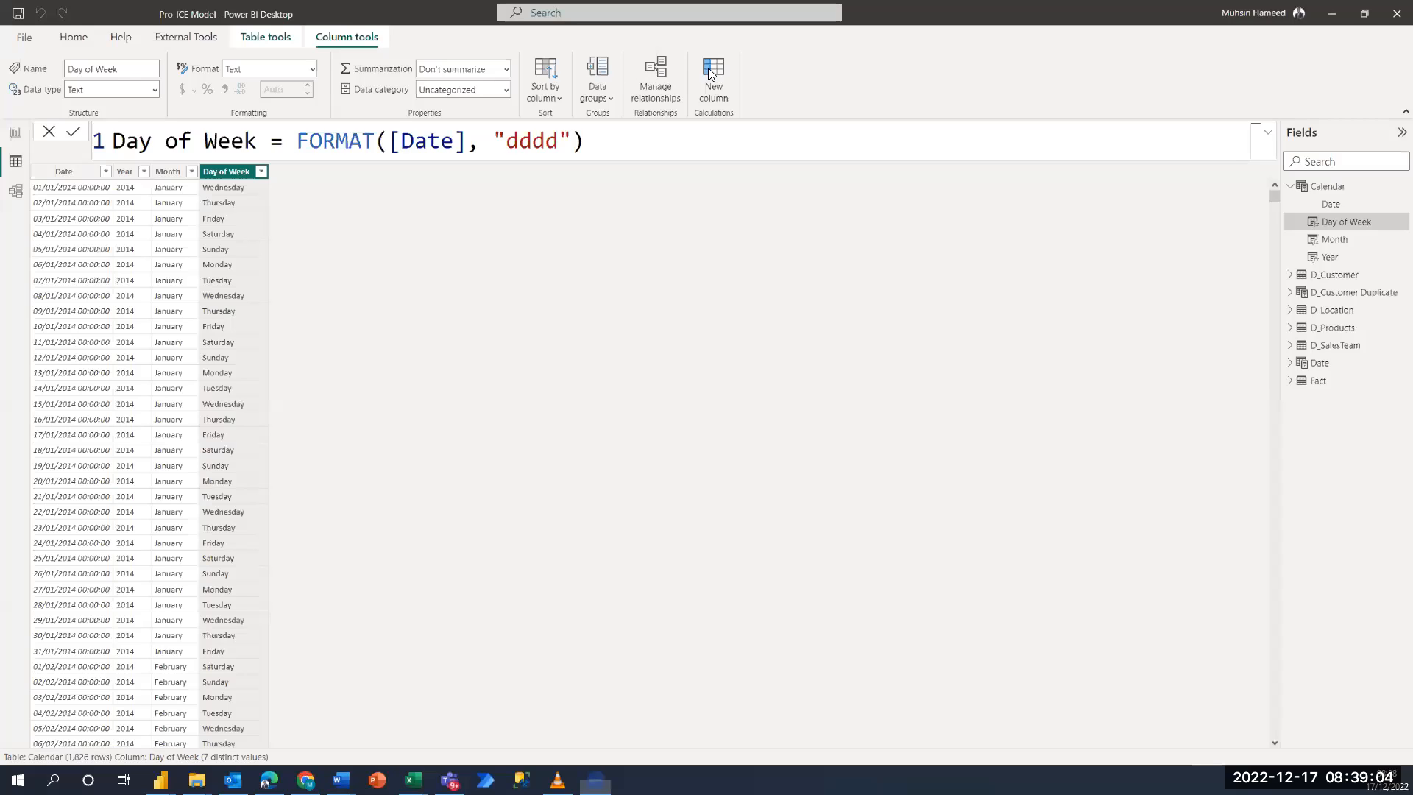
Add a calculated column to the Calendar table defined as Quarter = FORMAT([Date], "Q").
left_click(712, 74)
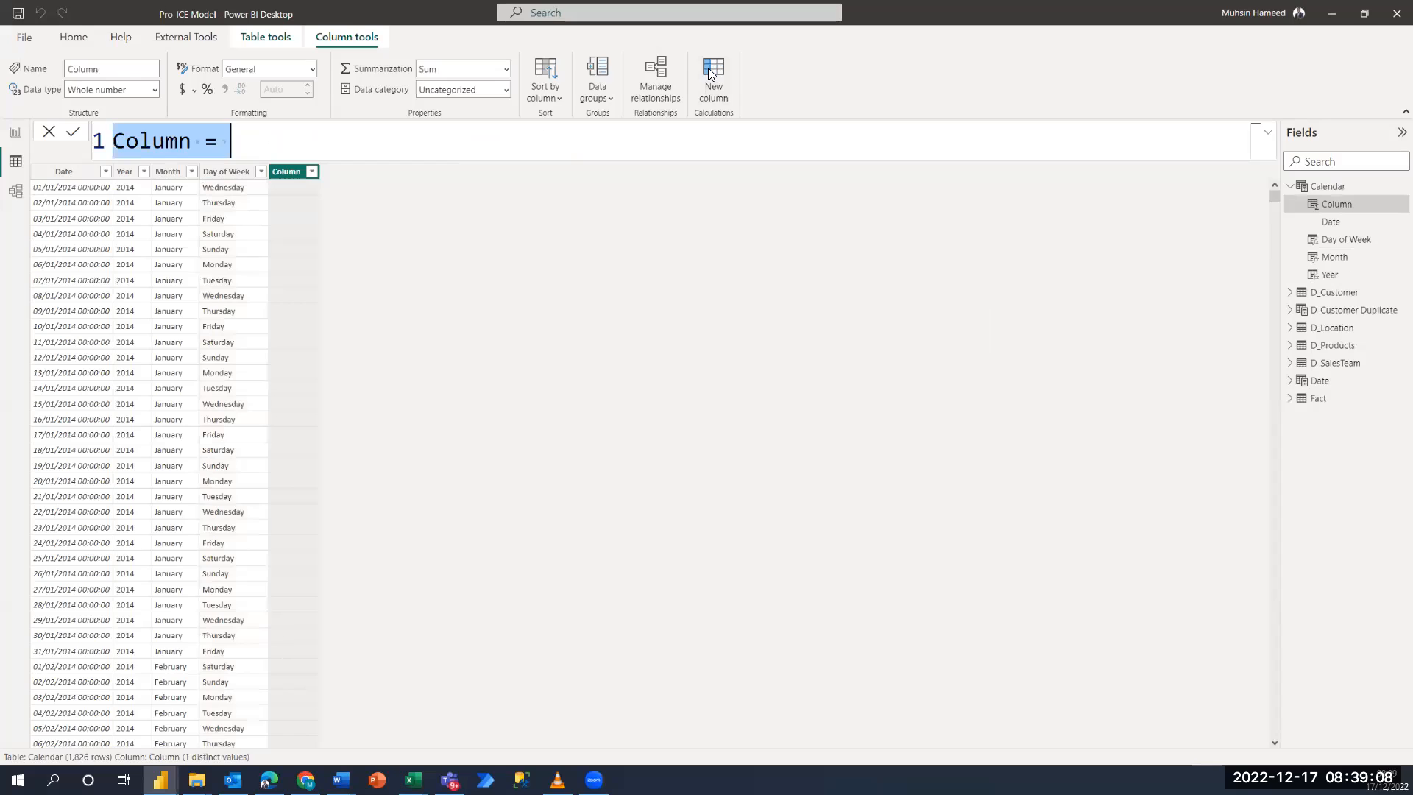
type("Quarter")
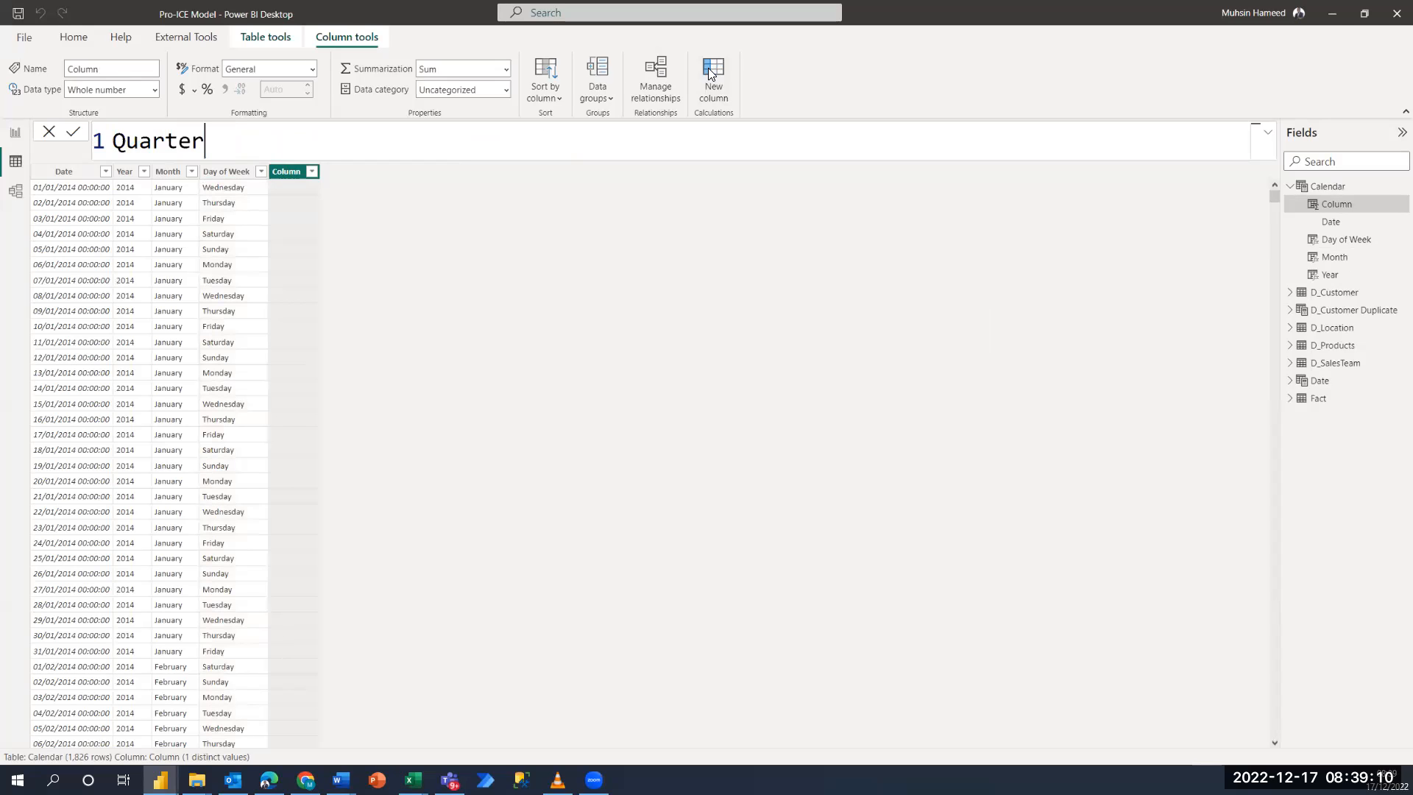
type(" = form")
key("Tab")
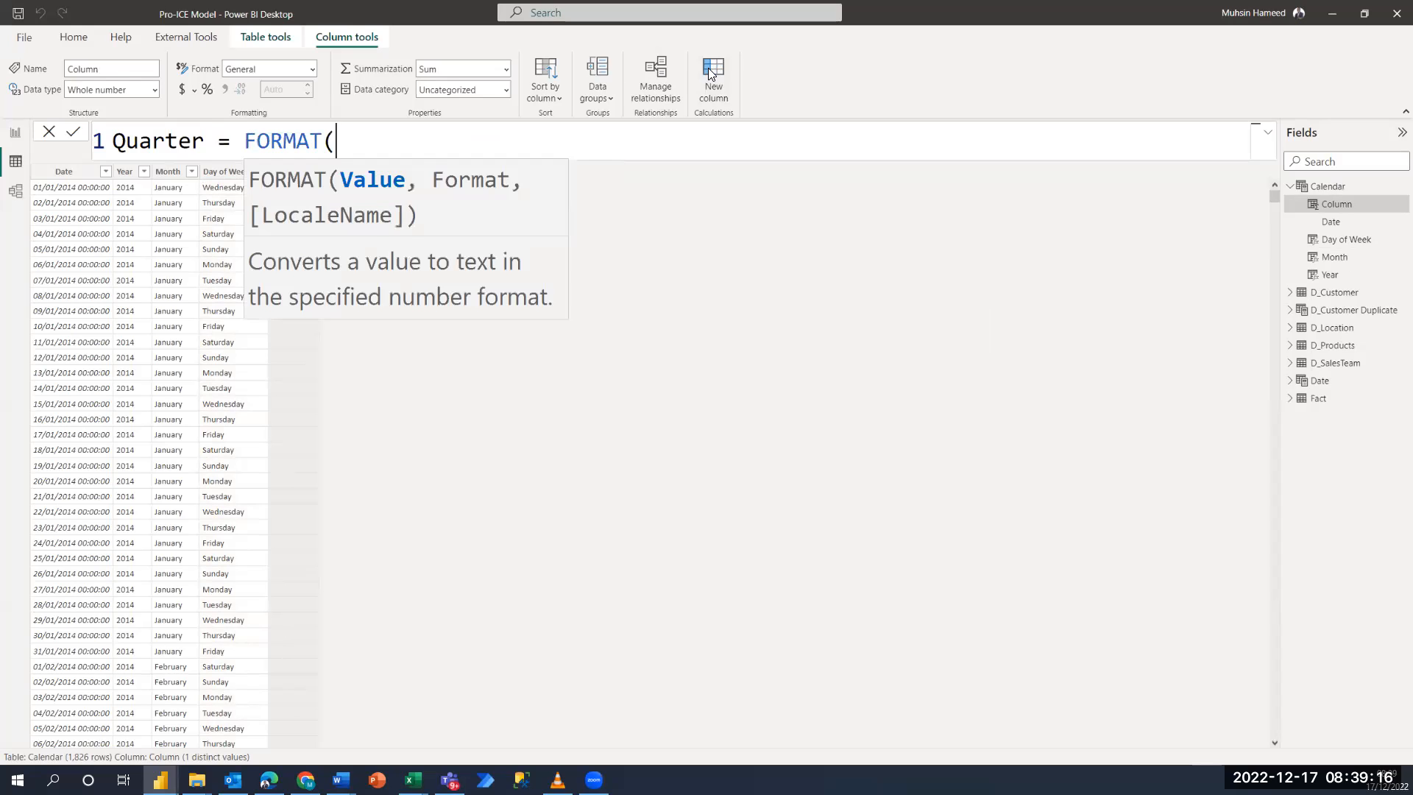
type("[date")
key("Tab")
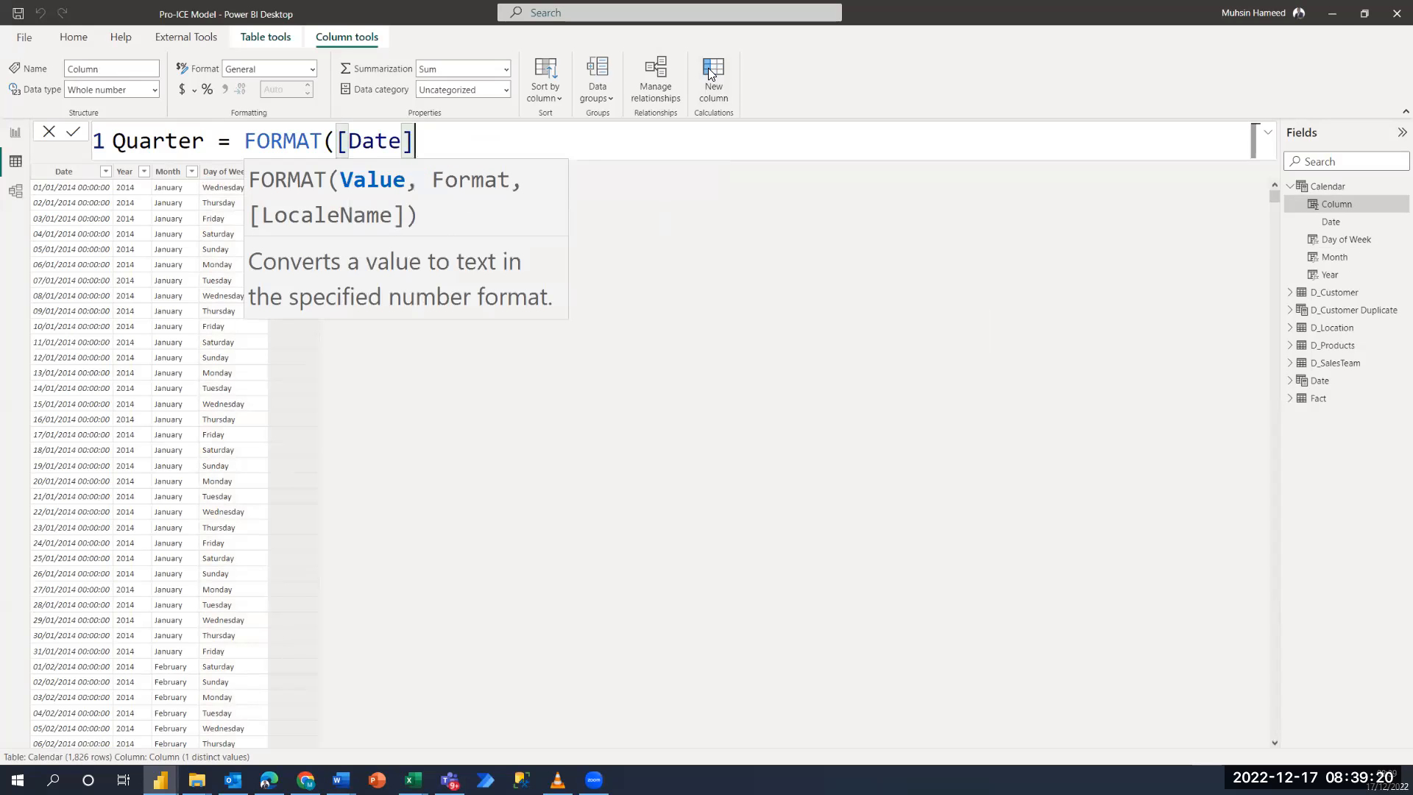
type(", \"")
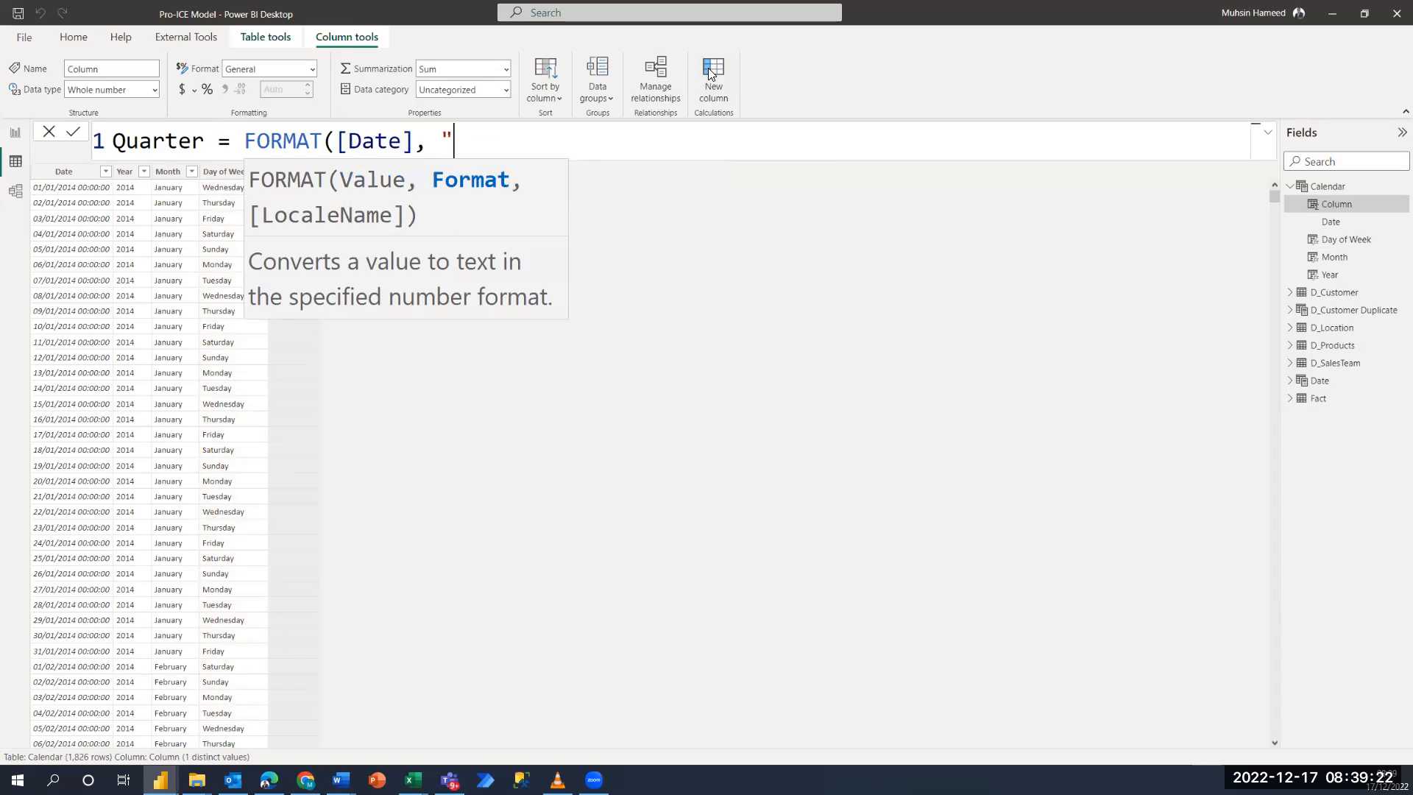
type("Q\")")
key("Return")
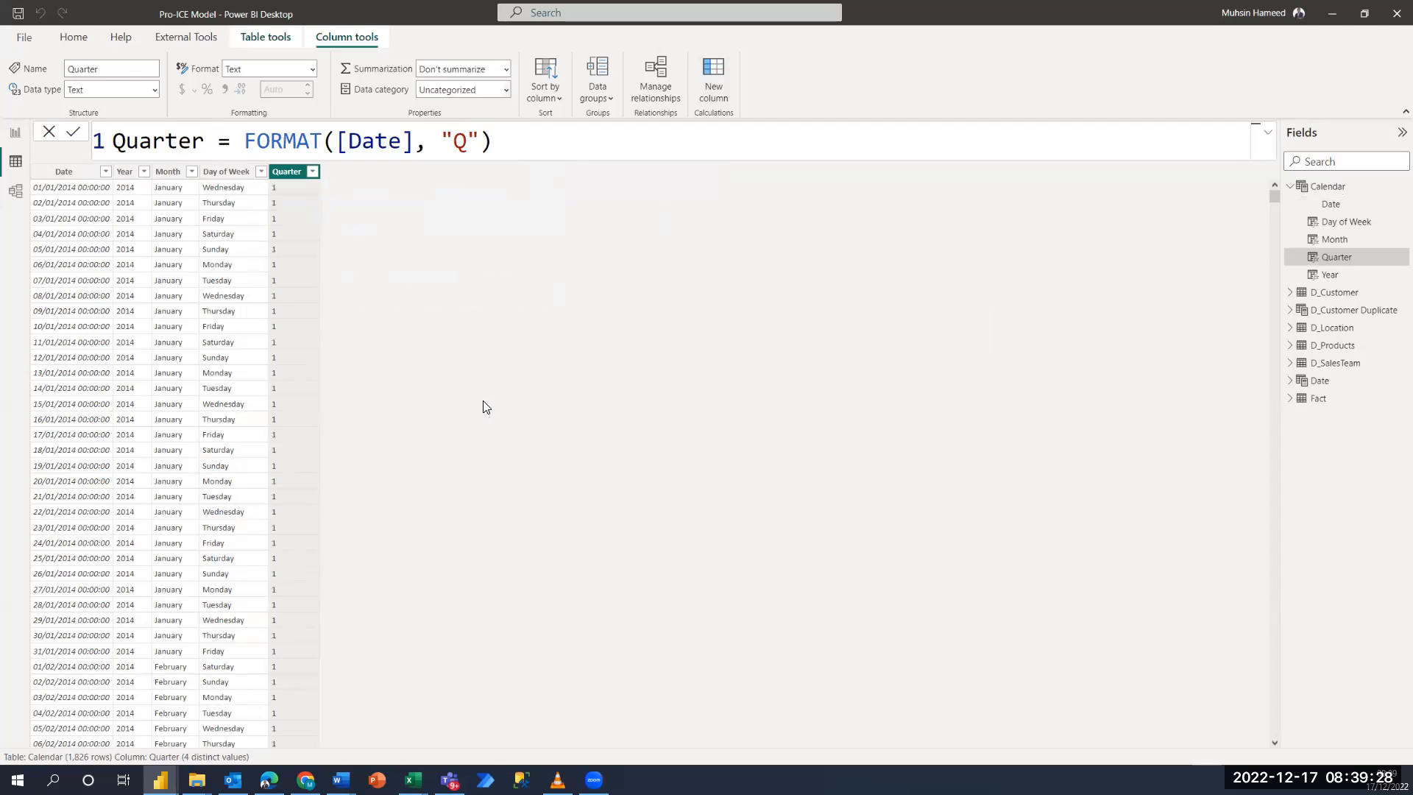
Add a Calendar column named Quarter of Year and start its formula with FORMAT and [Date] as the value.
left_click(726, 77)
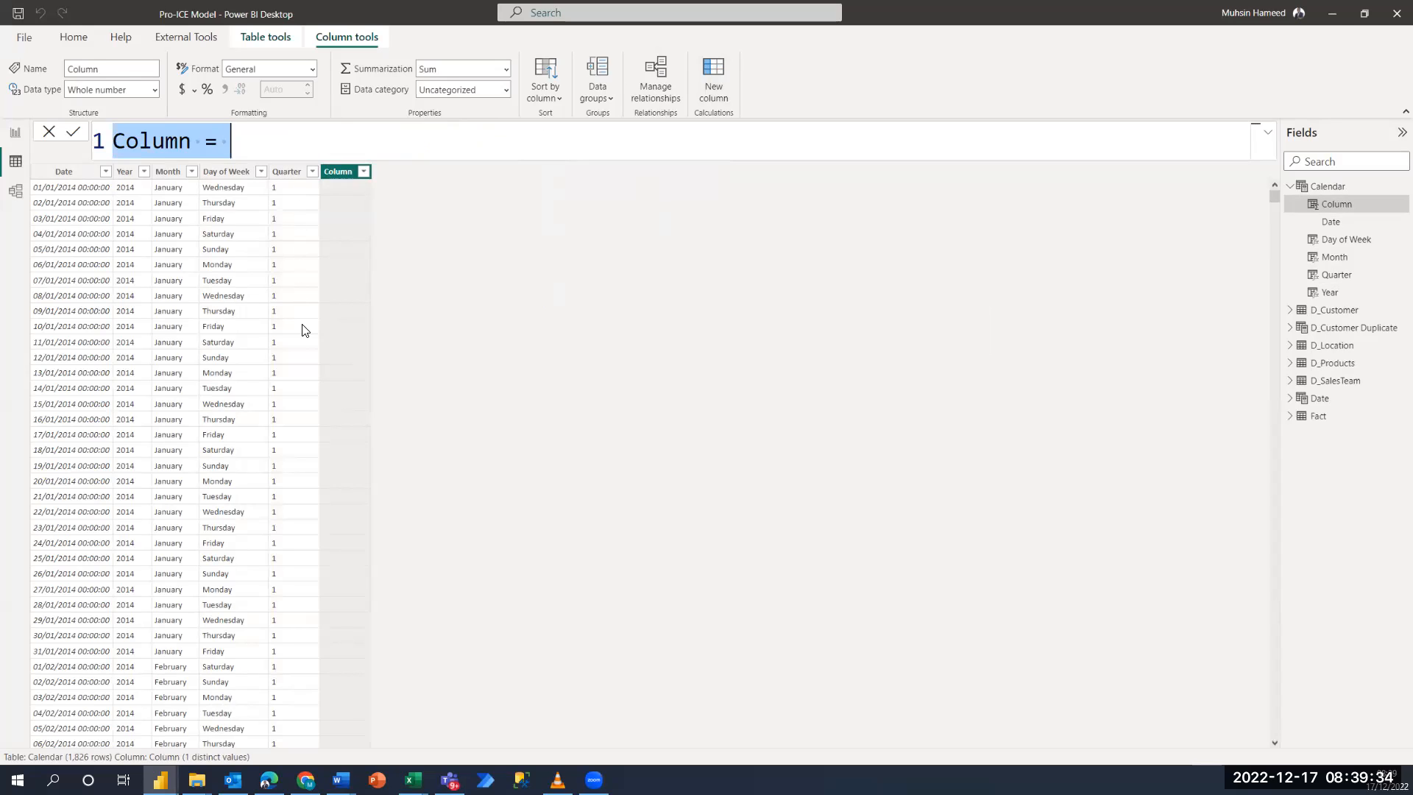
type("Qua")
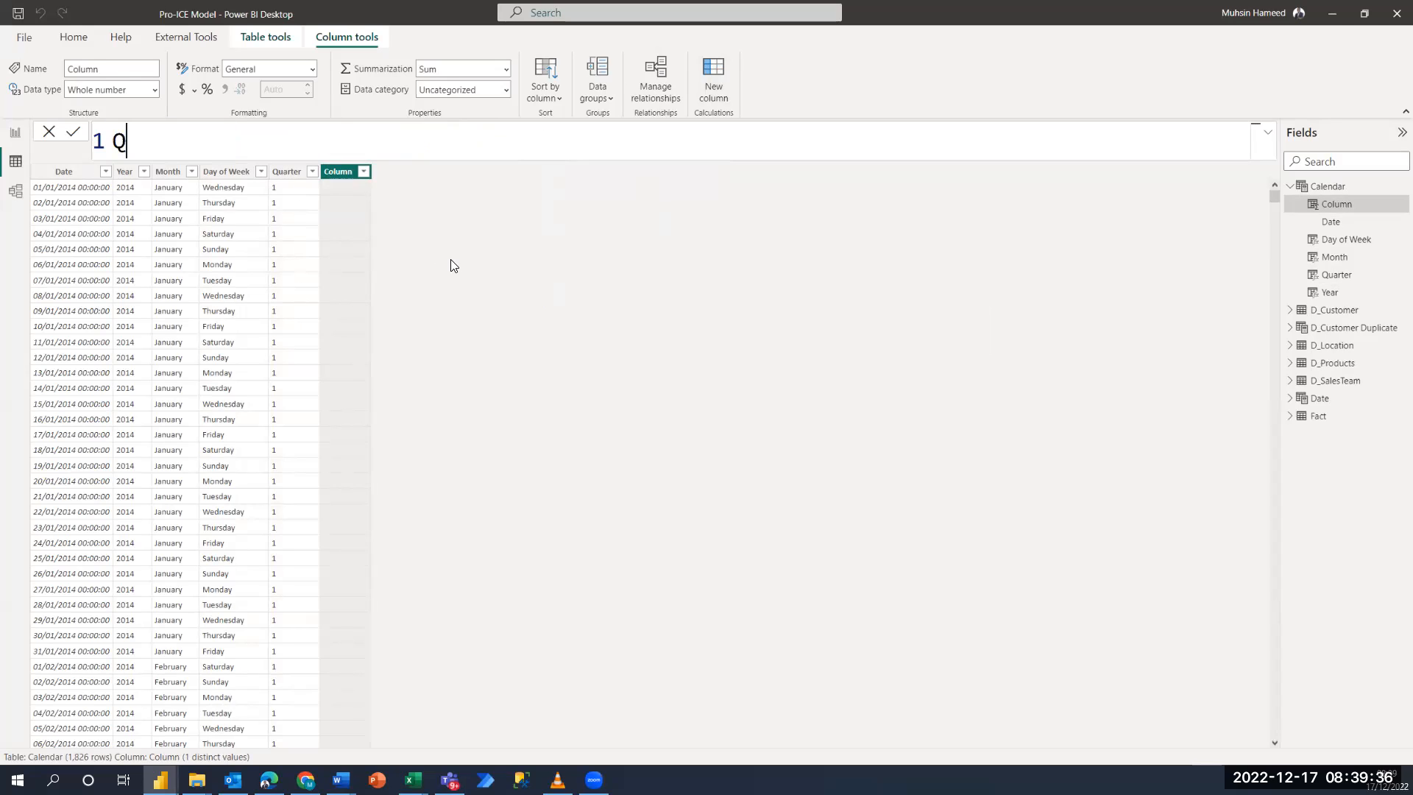
type("ter of Year = ")
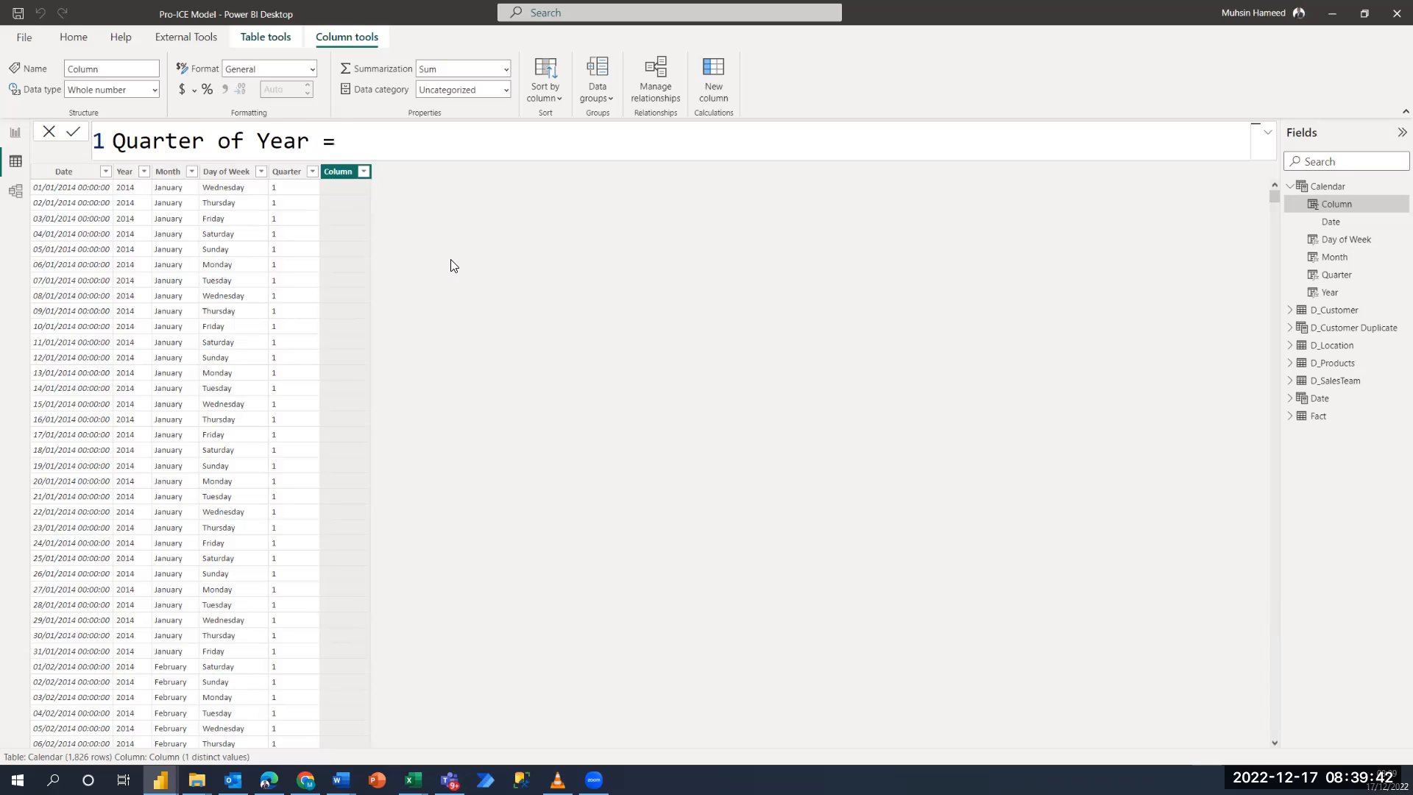
type("f")
type("o")
key("Tab")
type("[d")
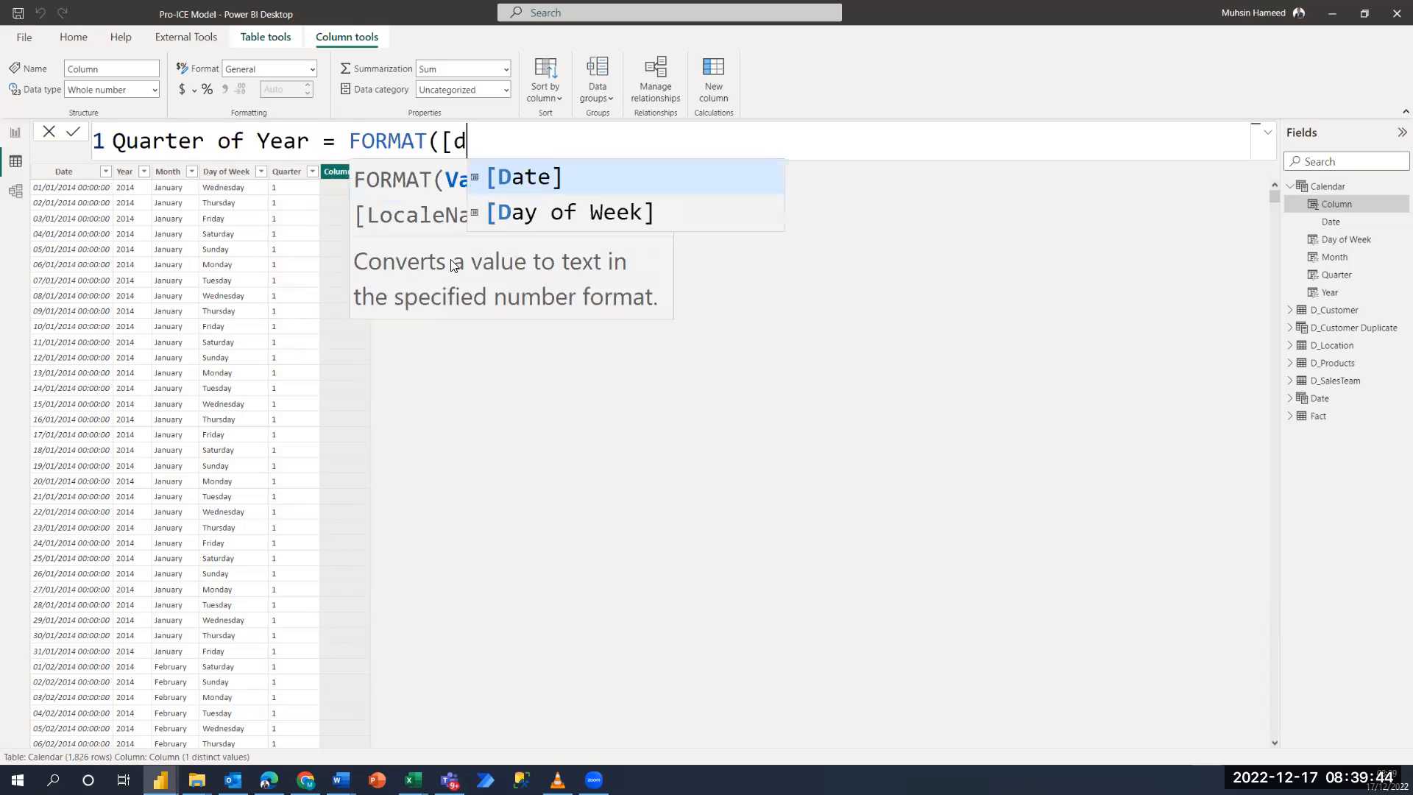
type("te   \\")
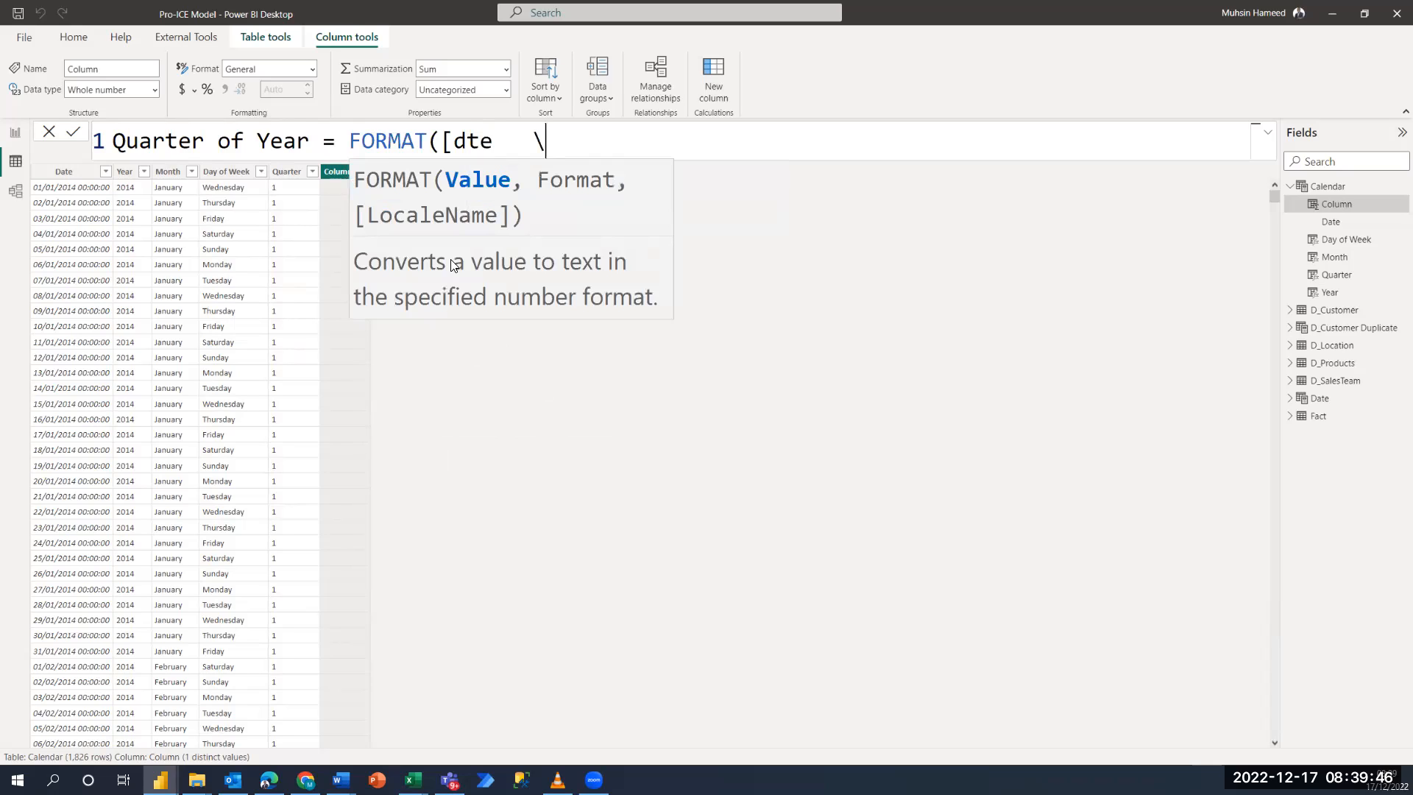
key("BackSpace")
key("BackSpace")
key("BackSpace")
key("BackSpace")
key("Tab")
type(", ")
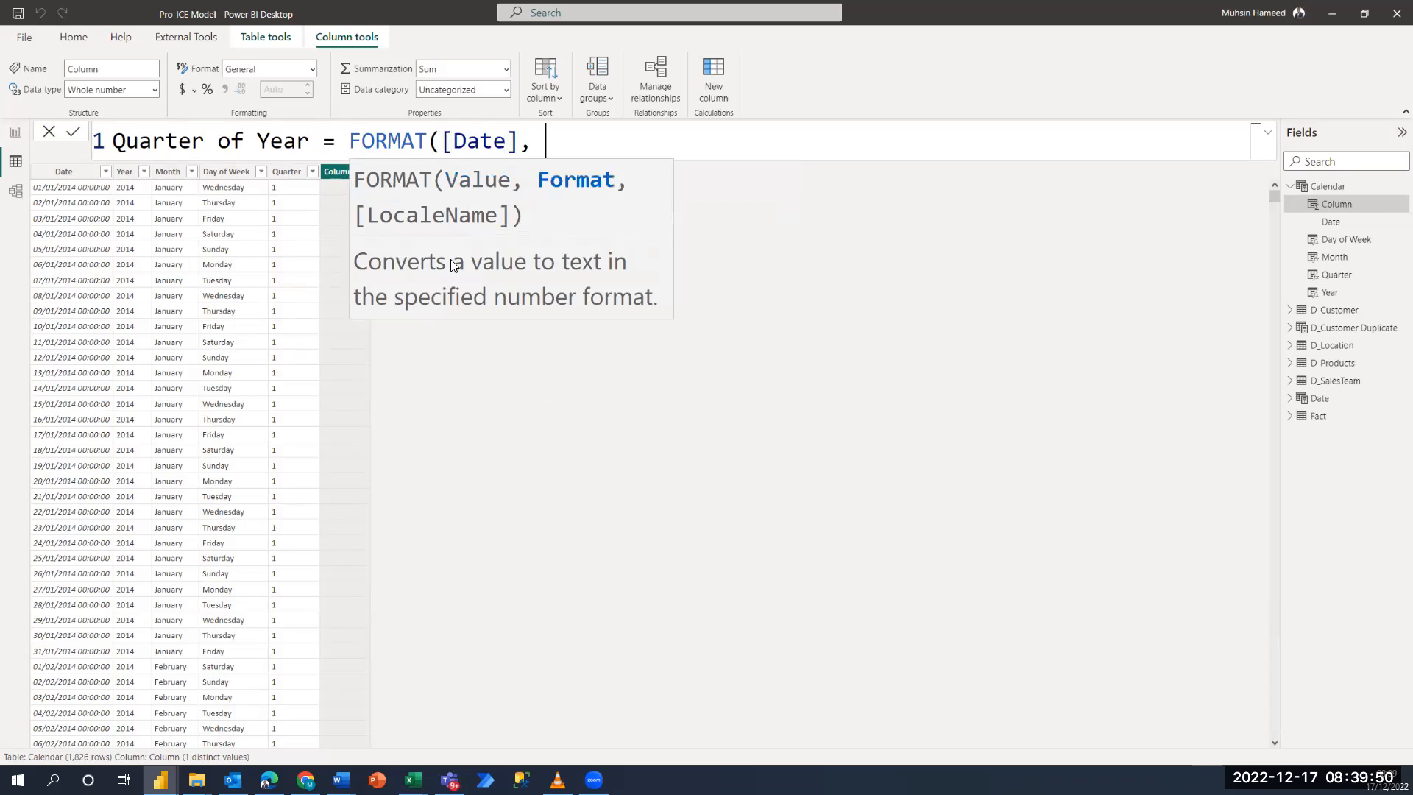
Enter "\QQ" as the format string in the Quarter of Year formula.
type("\"Q")
key("Left")
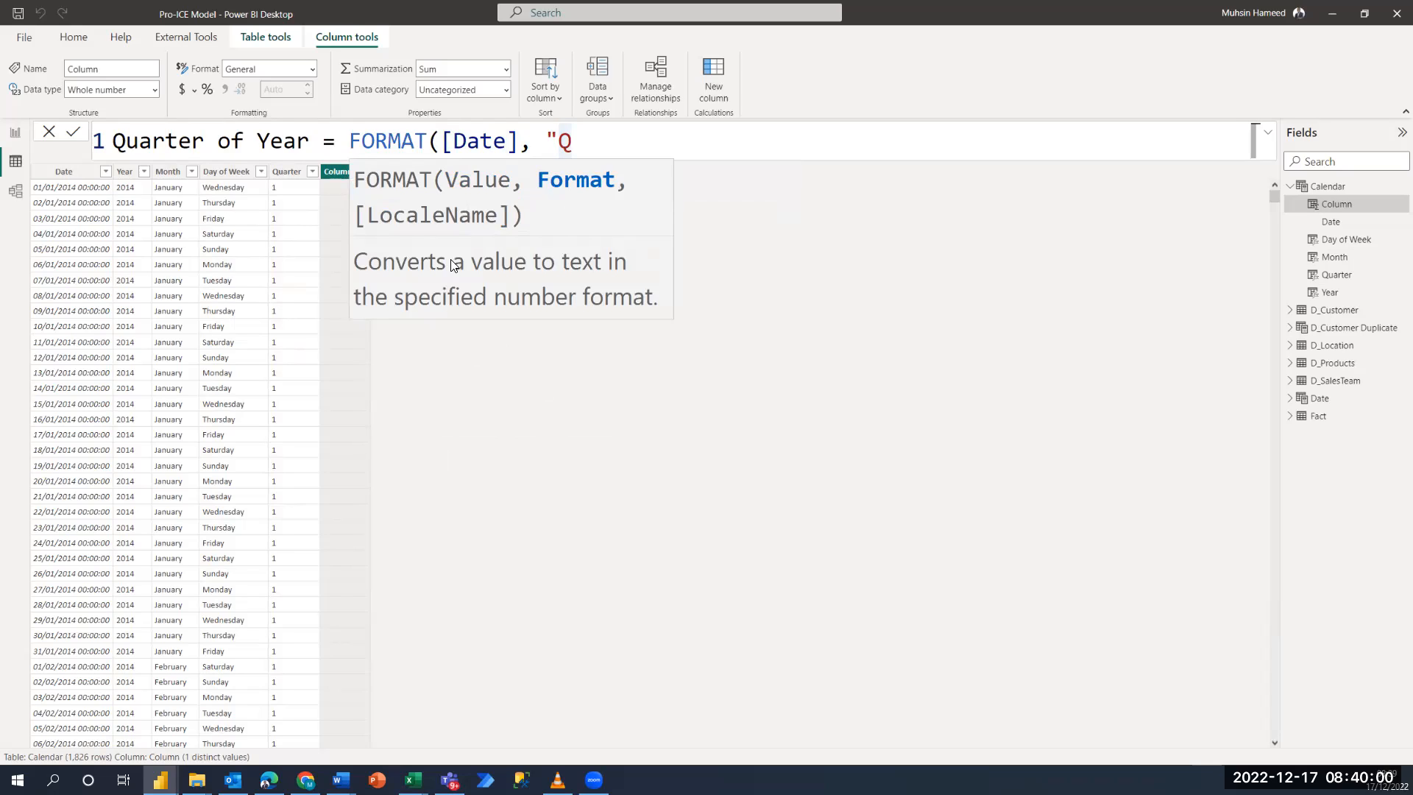
type("Q")
type("\\QQ")
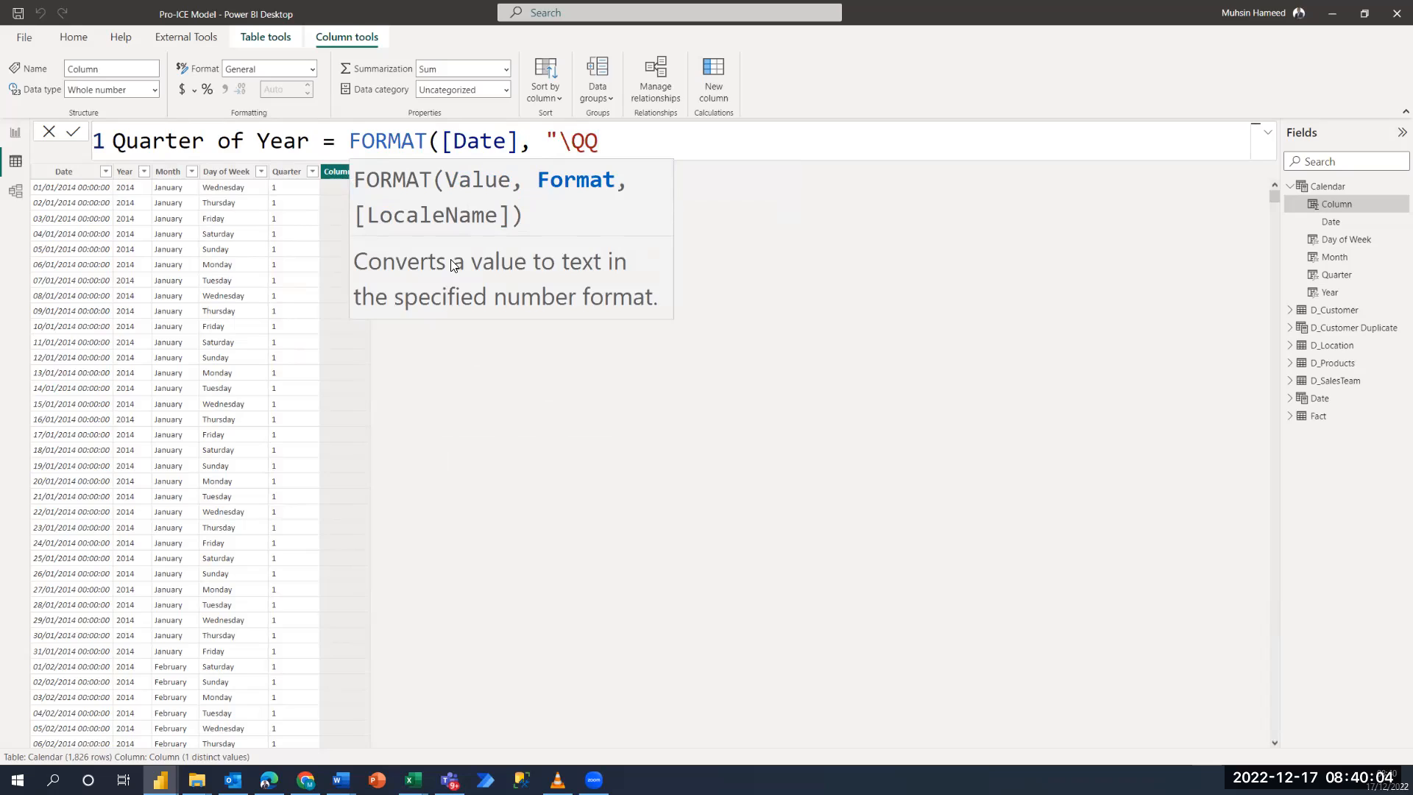
key("Right")
key("Right")
type("\"")
Close and commit the Quarter of Year formula, and check the column's distinct values in its filter list.
left_click_drag(585, 141, 566, 142)
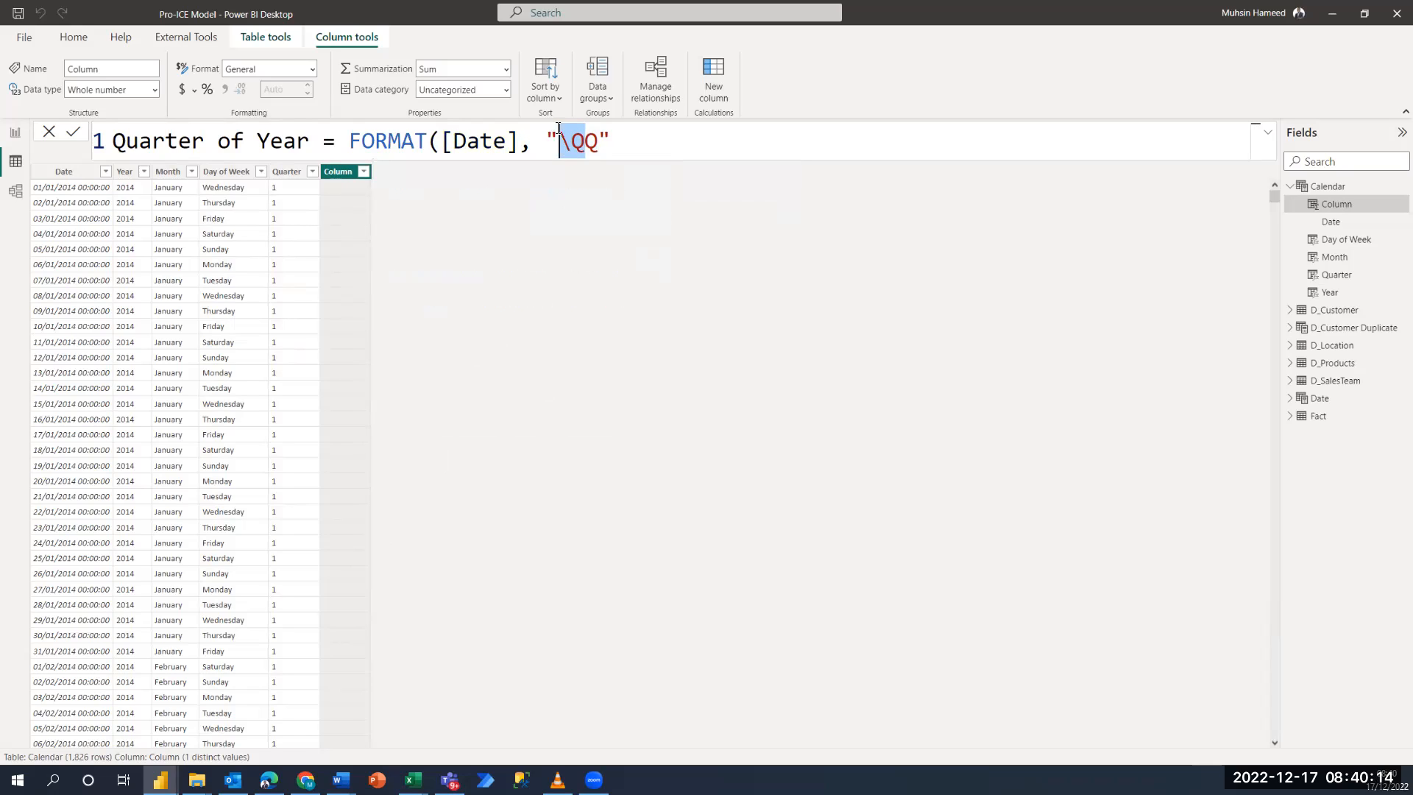
left_click_drag(596, 147, 596, 148)
left_click(596, 147)
key("ctrl+z")
left_click(597, 147)
left_click_drag(585, 148, 597, 148)
left_click(583, 145)
left_click(635, 140)
type(")")
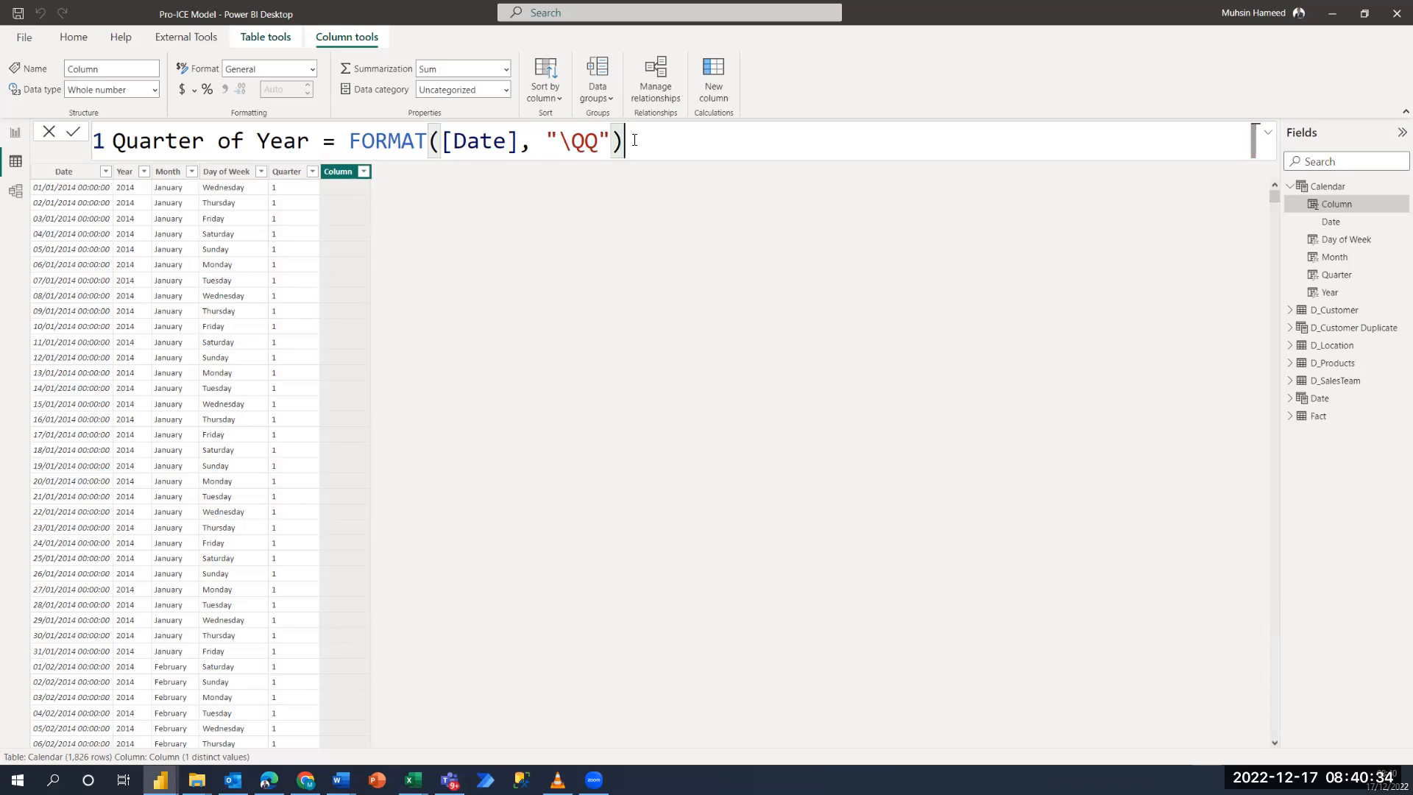
key("Return")
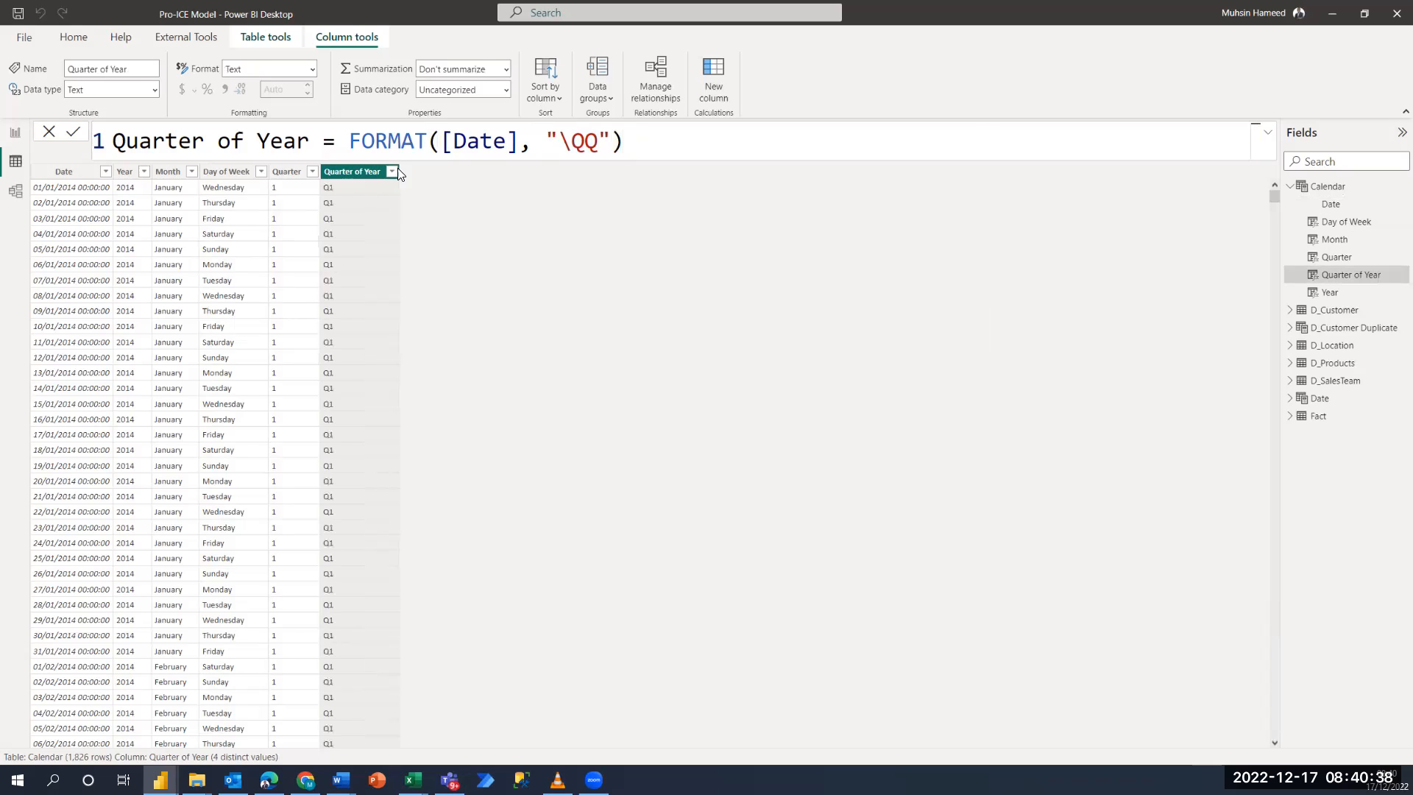
left_click(393, 173)
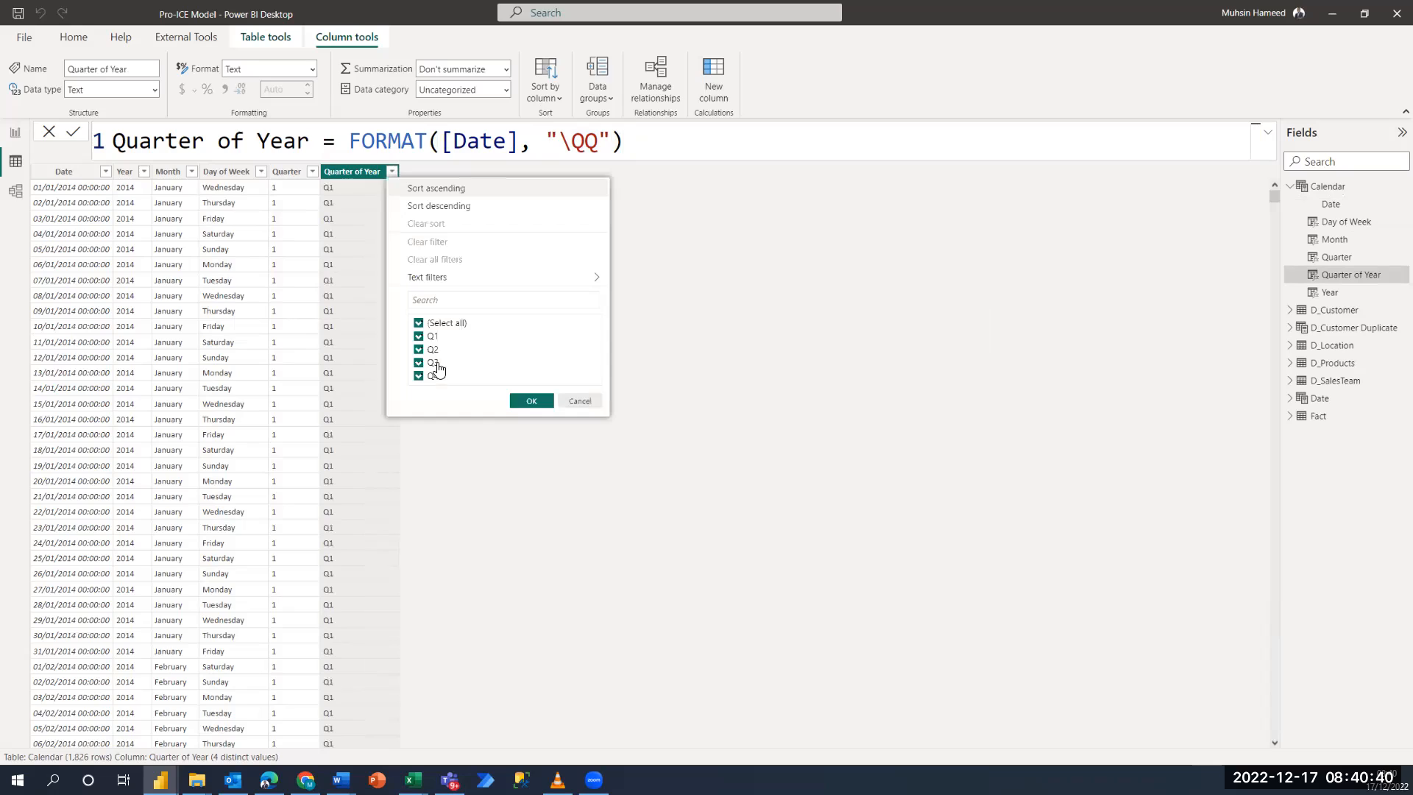
left_click(580, 402)
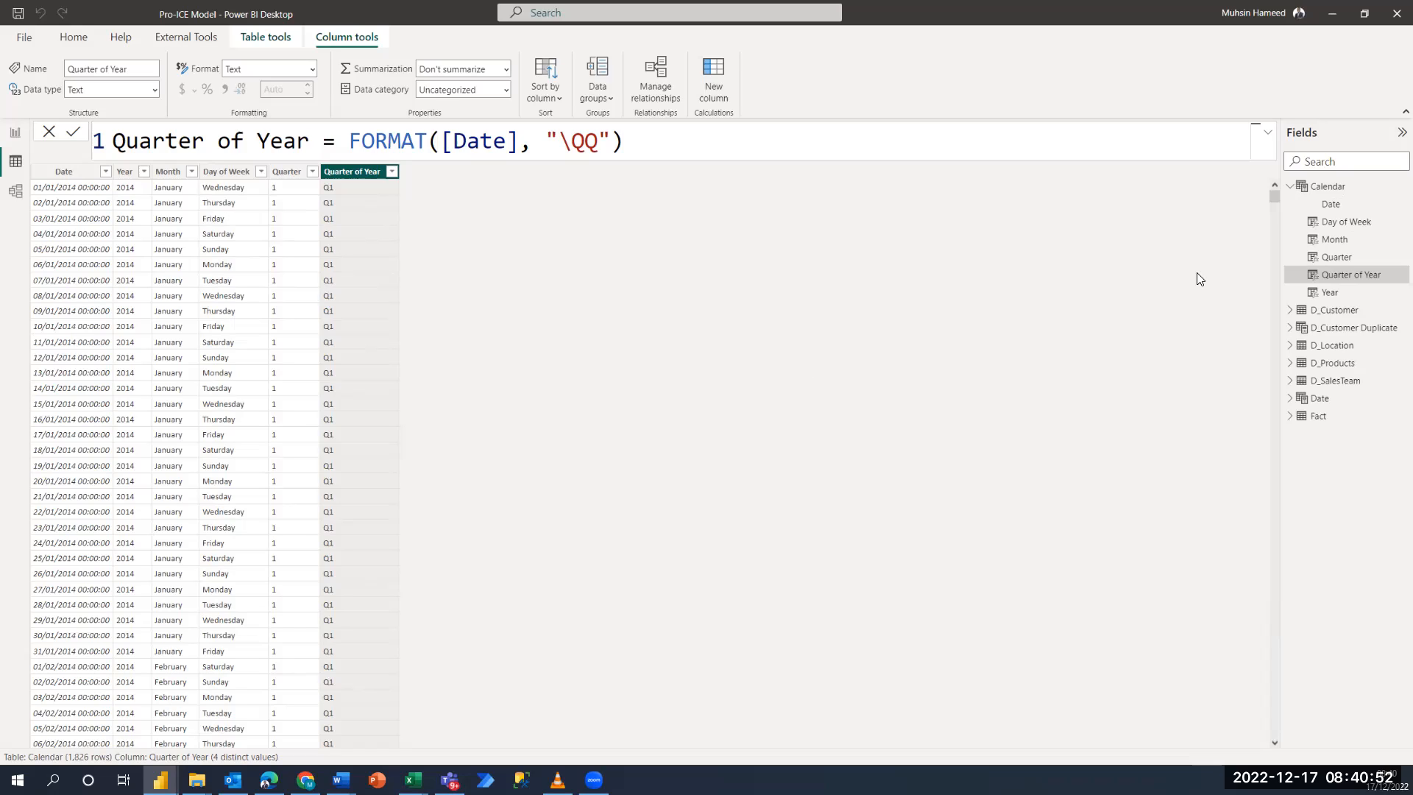
Open the D_Products table and filter its Category column to show only Furniture.
left_click(1291, 189)
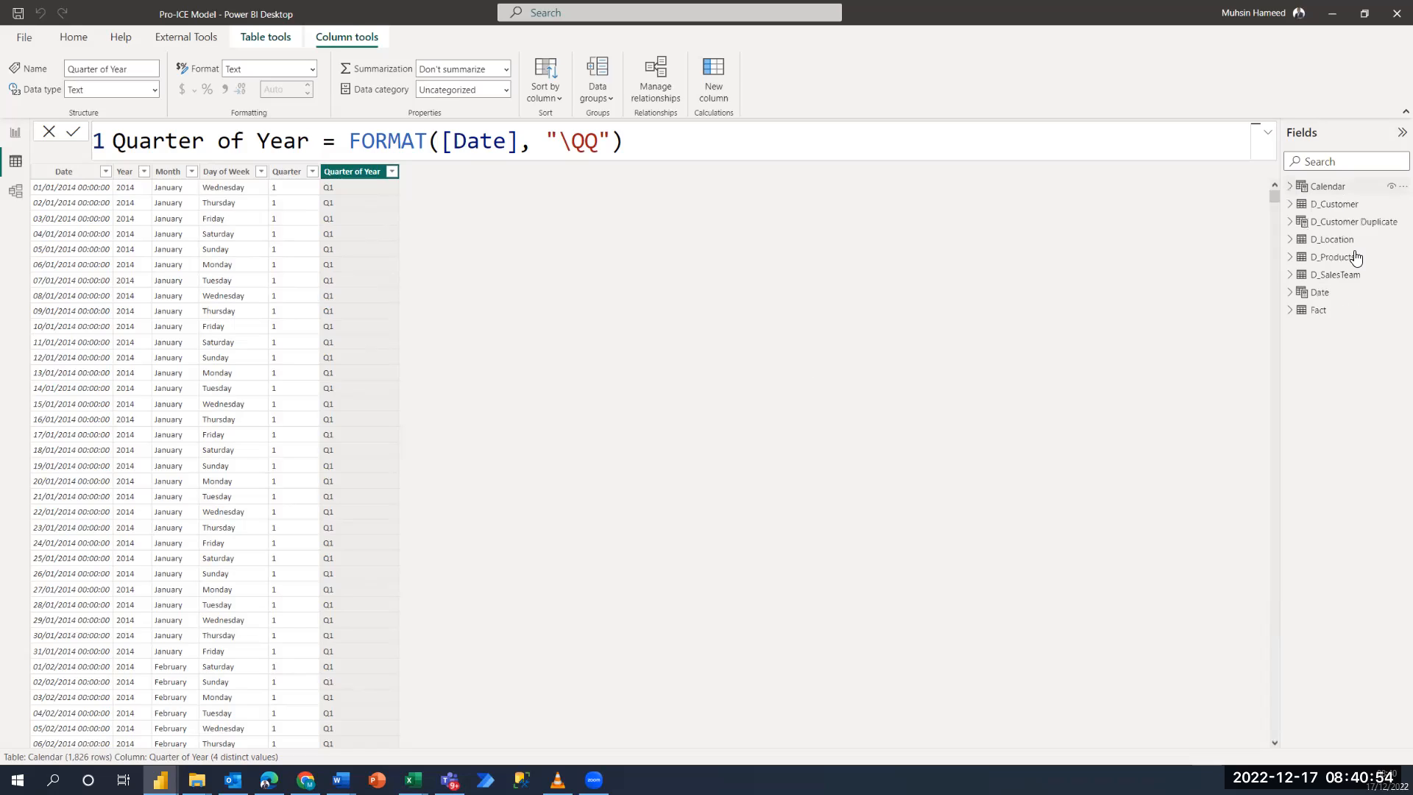
left_click(1344, 264)
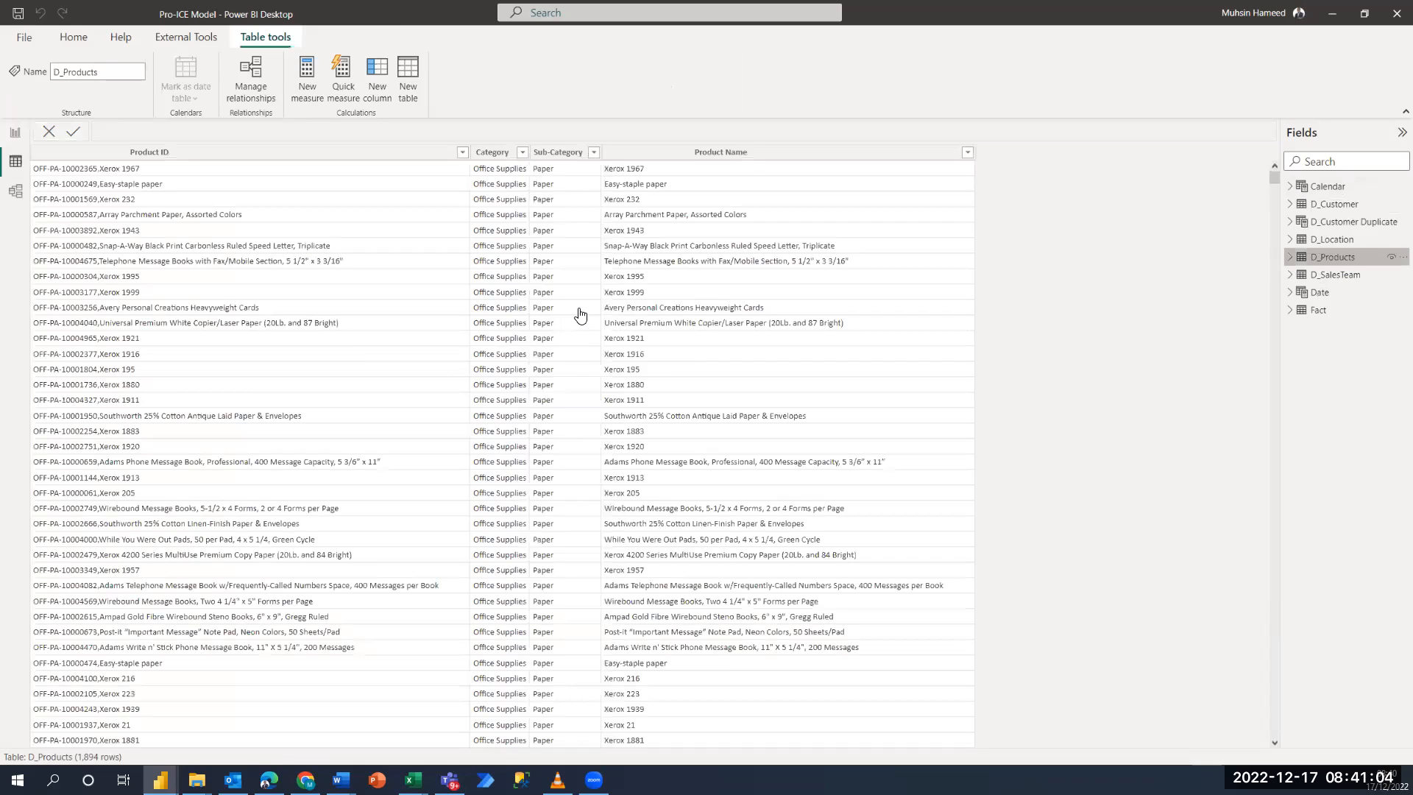
left_click(549, 304)
left_click(549, 317)
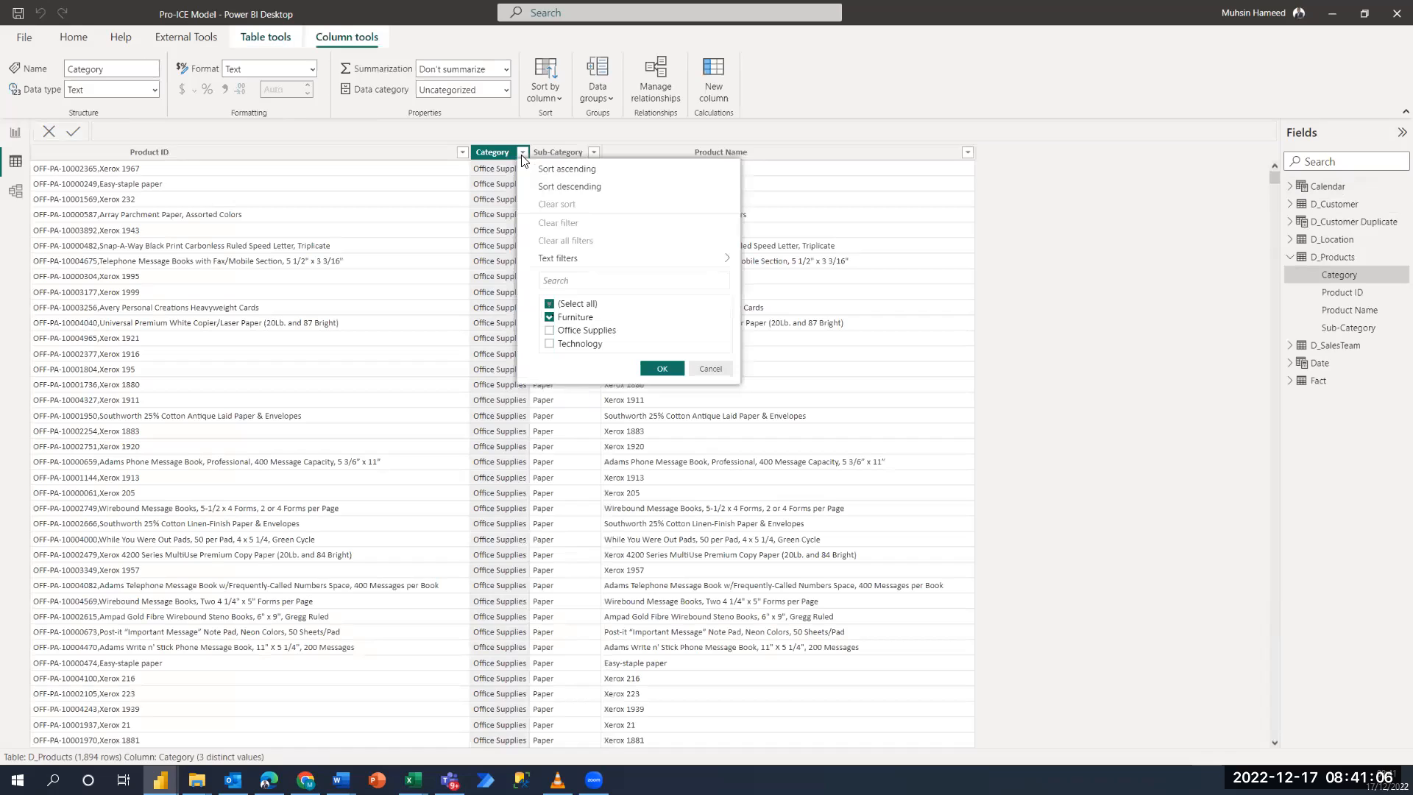
left_click(661, 369)
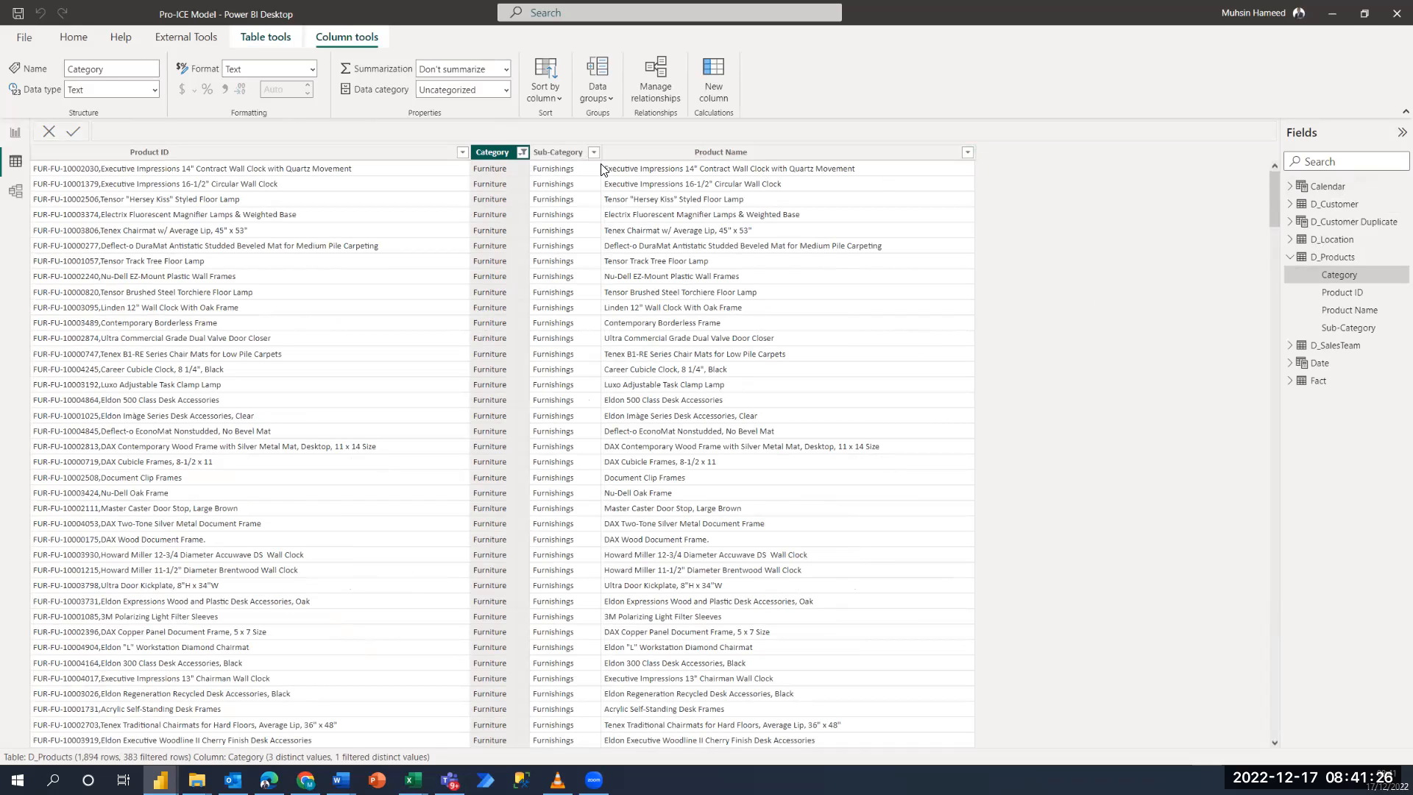
Create a new calculated table and name it Products (Furniture Category) in its formula.
left_click(256, 41)
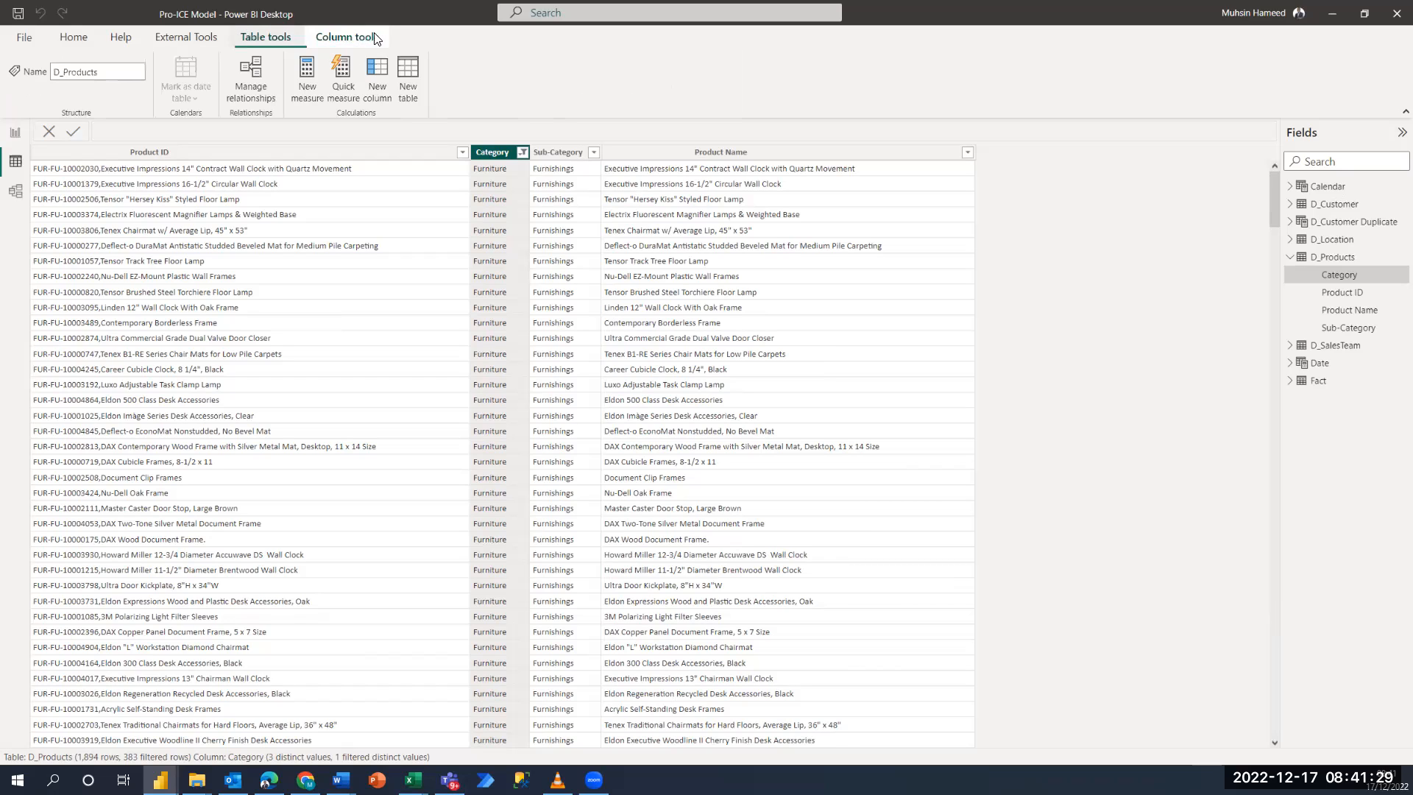
left_click(406, 69)
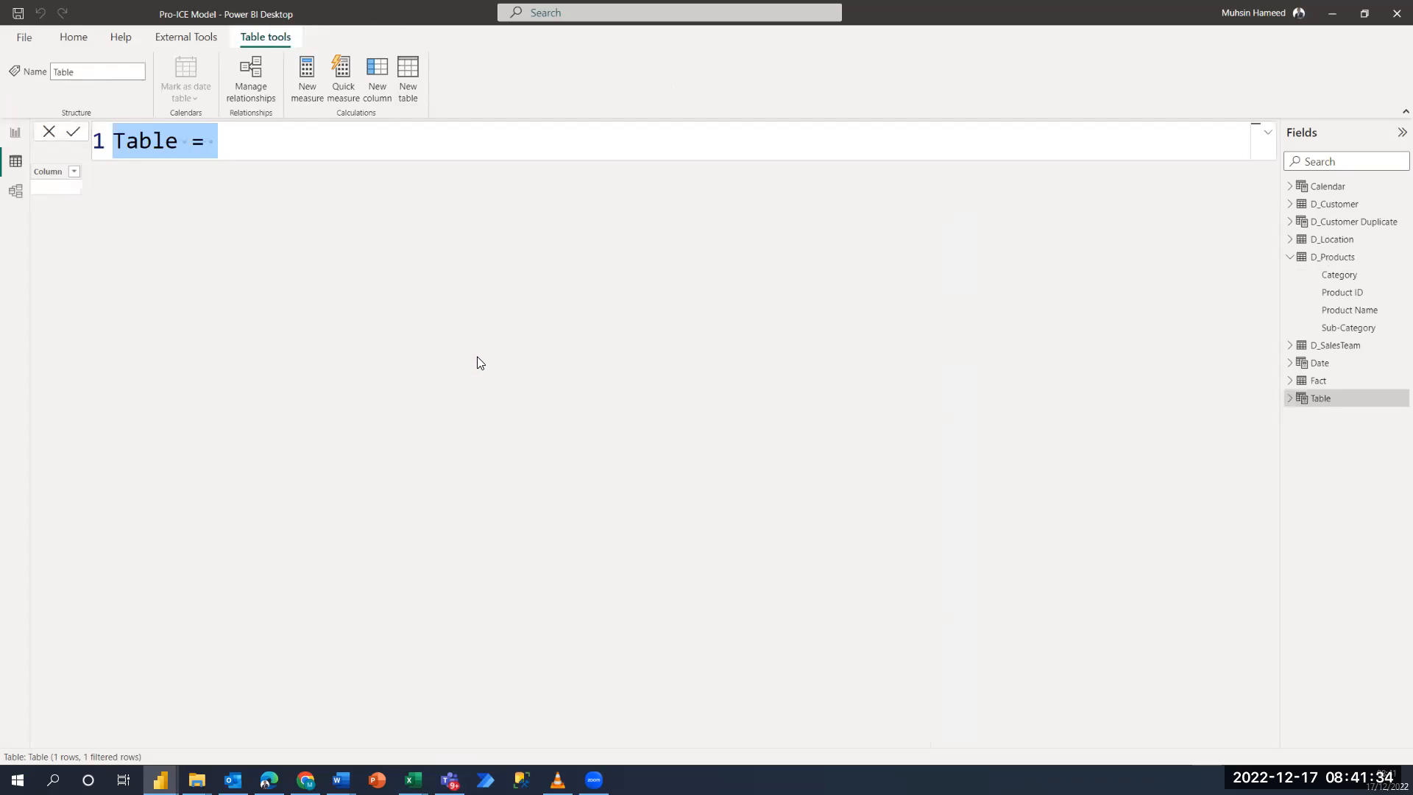
type("Products")
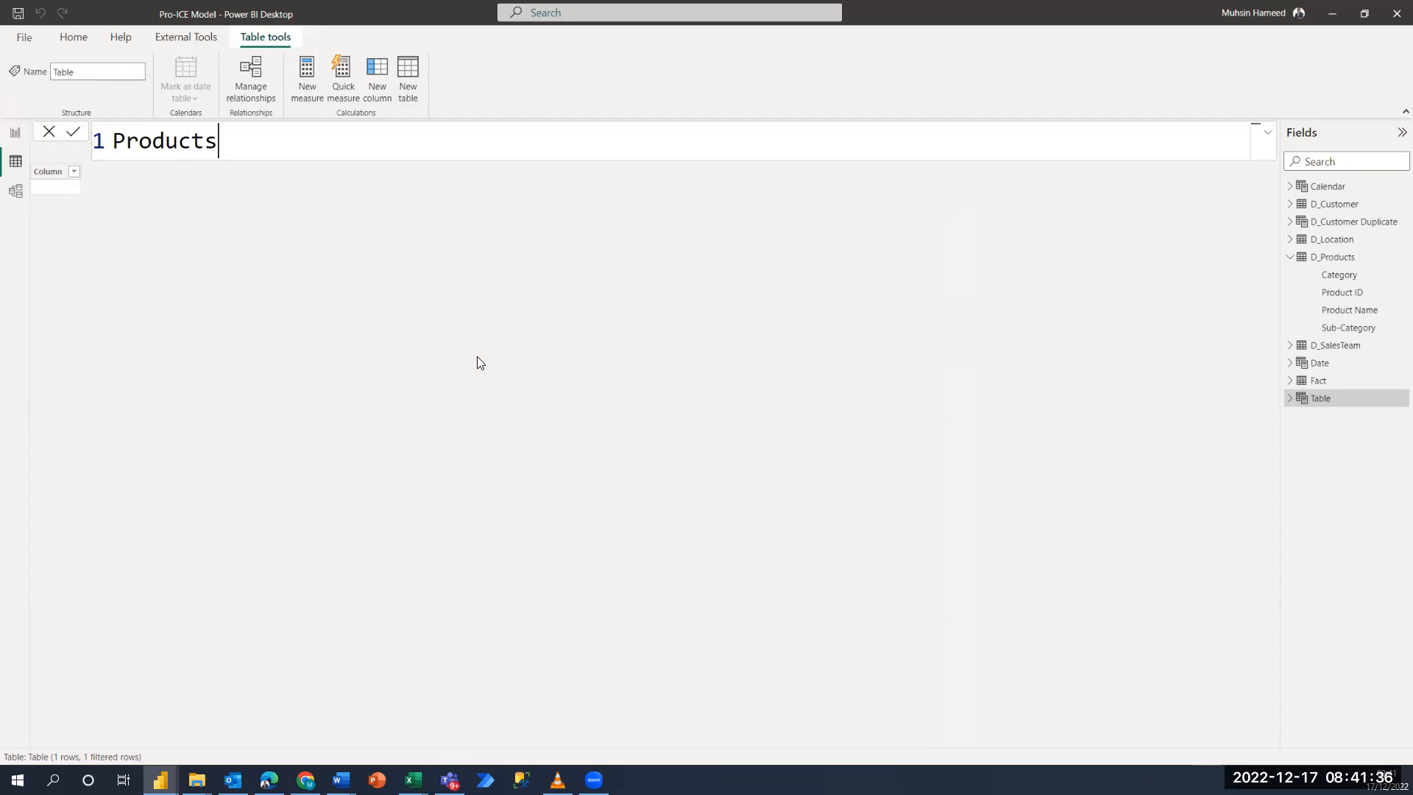
type(" (Furnitur")
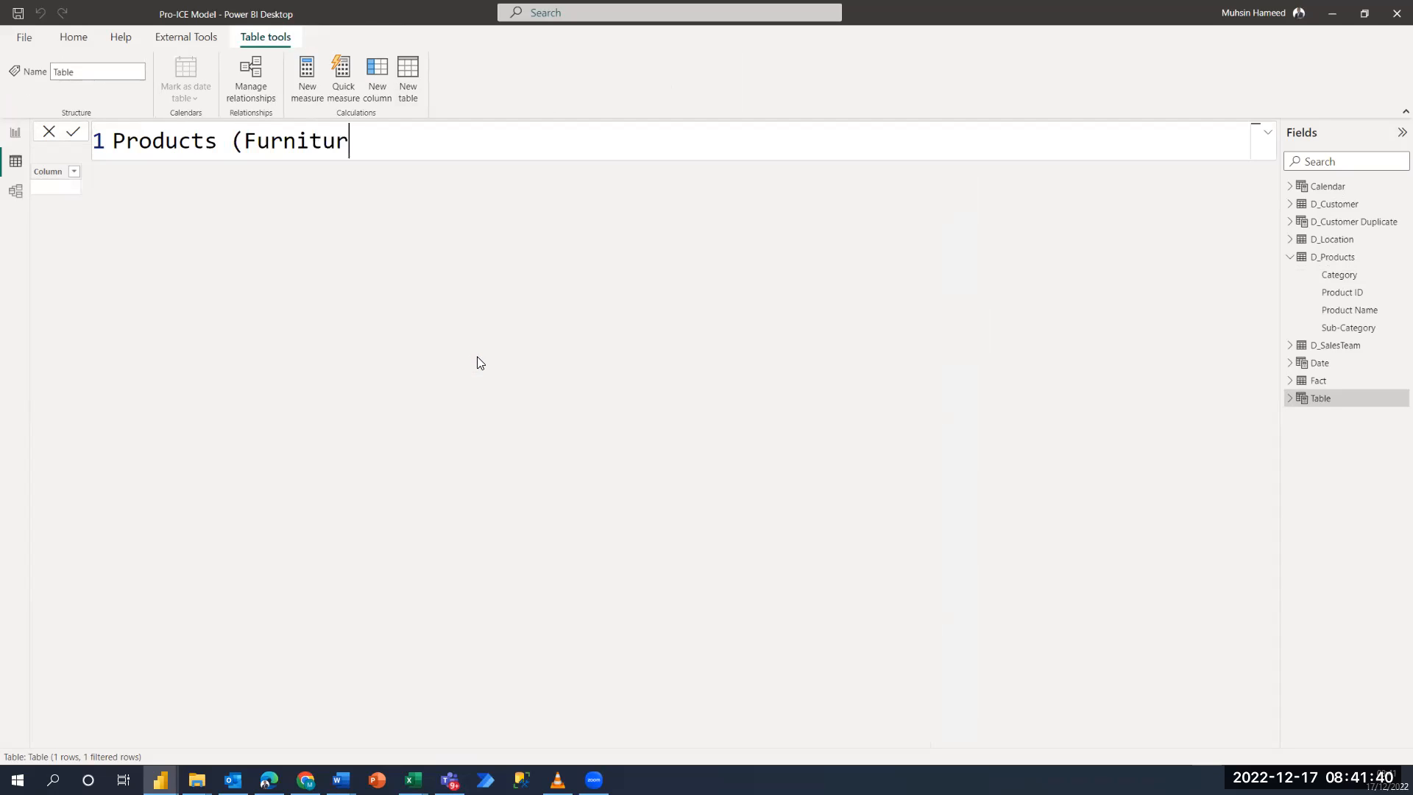
type("e Category) ")
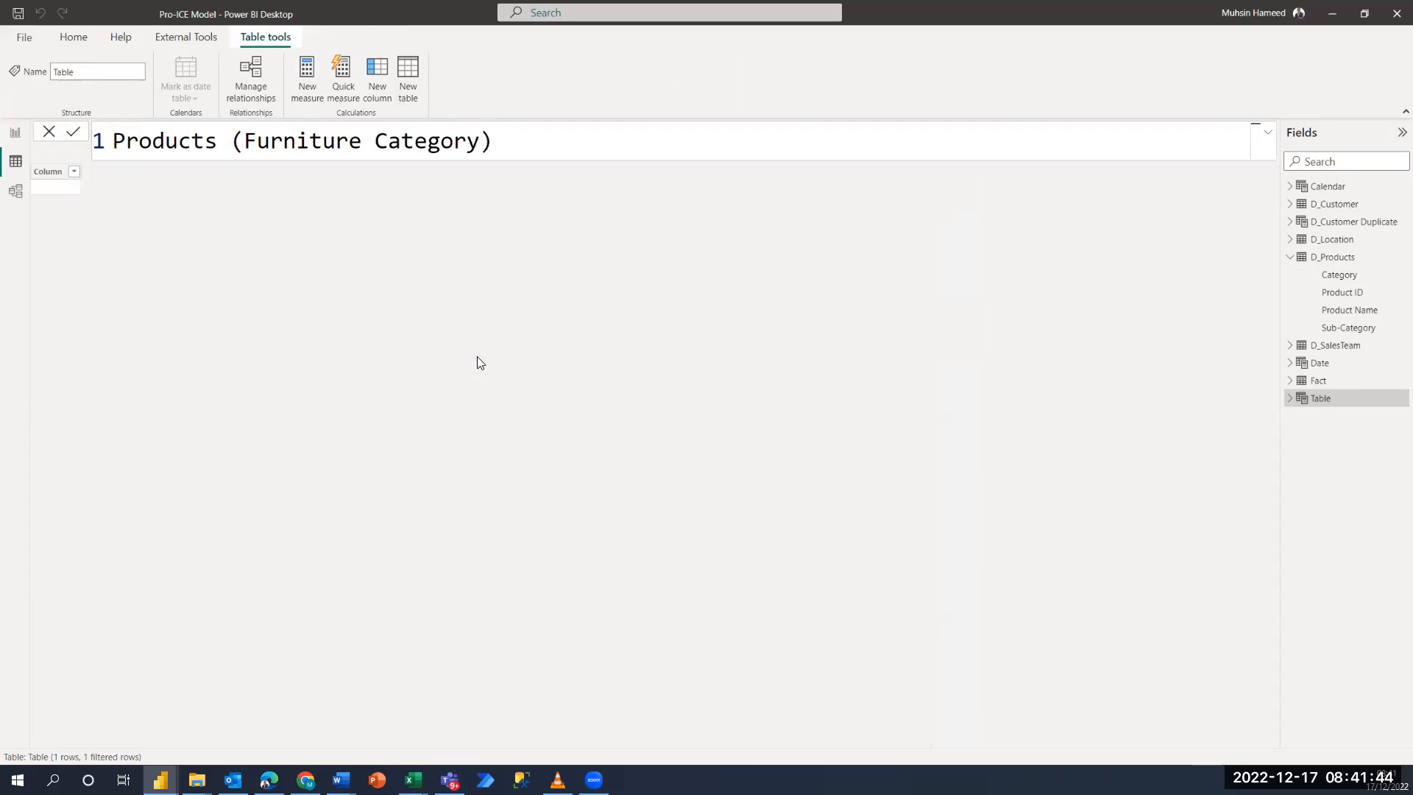
type("=")
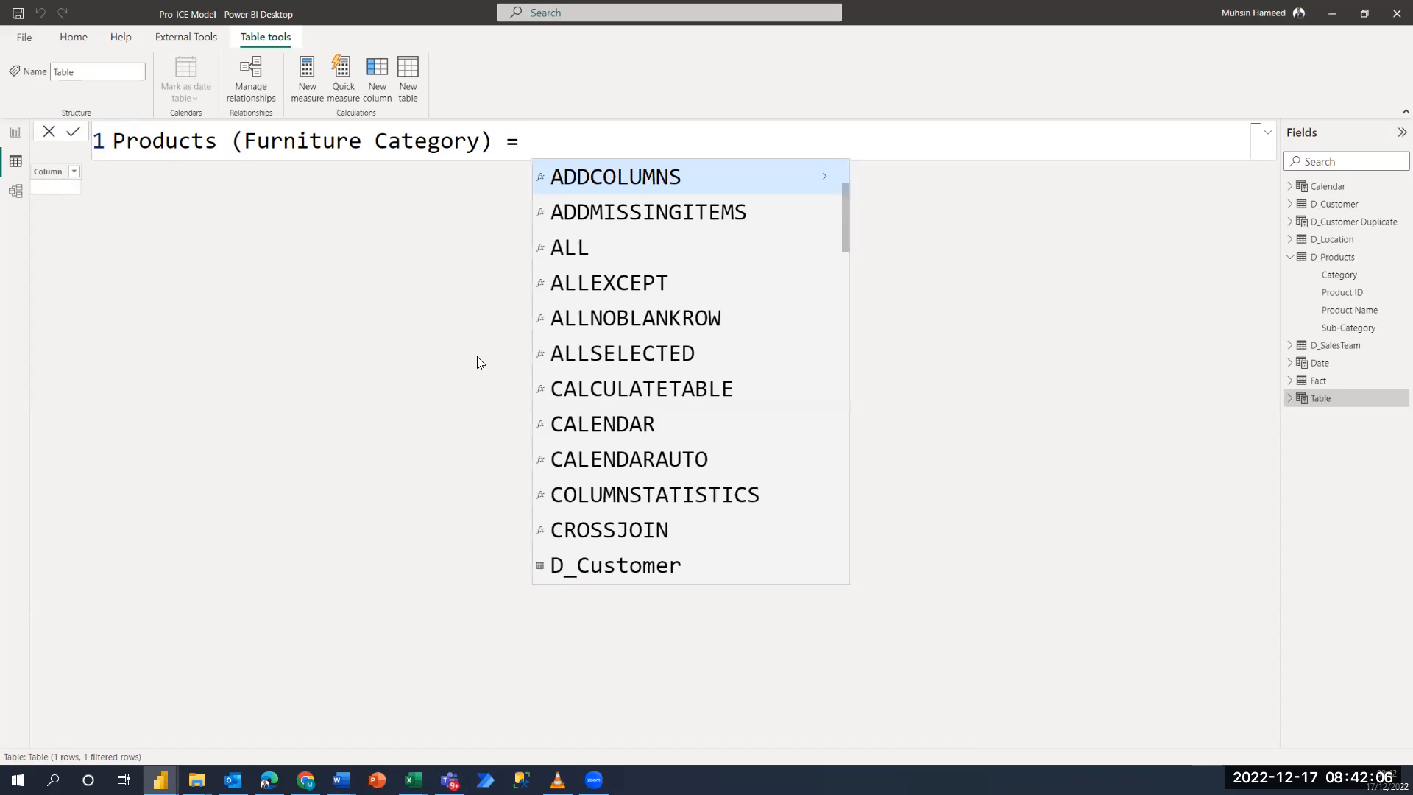
Start the Products (Furniture Category) formula with the FILTER function and D_Products as its table argument.
type("fil")
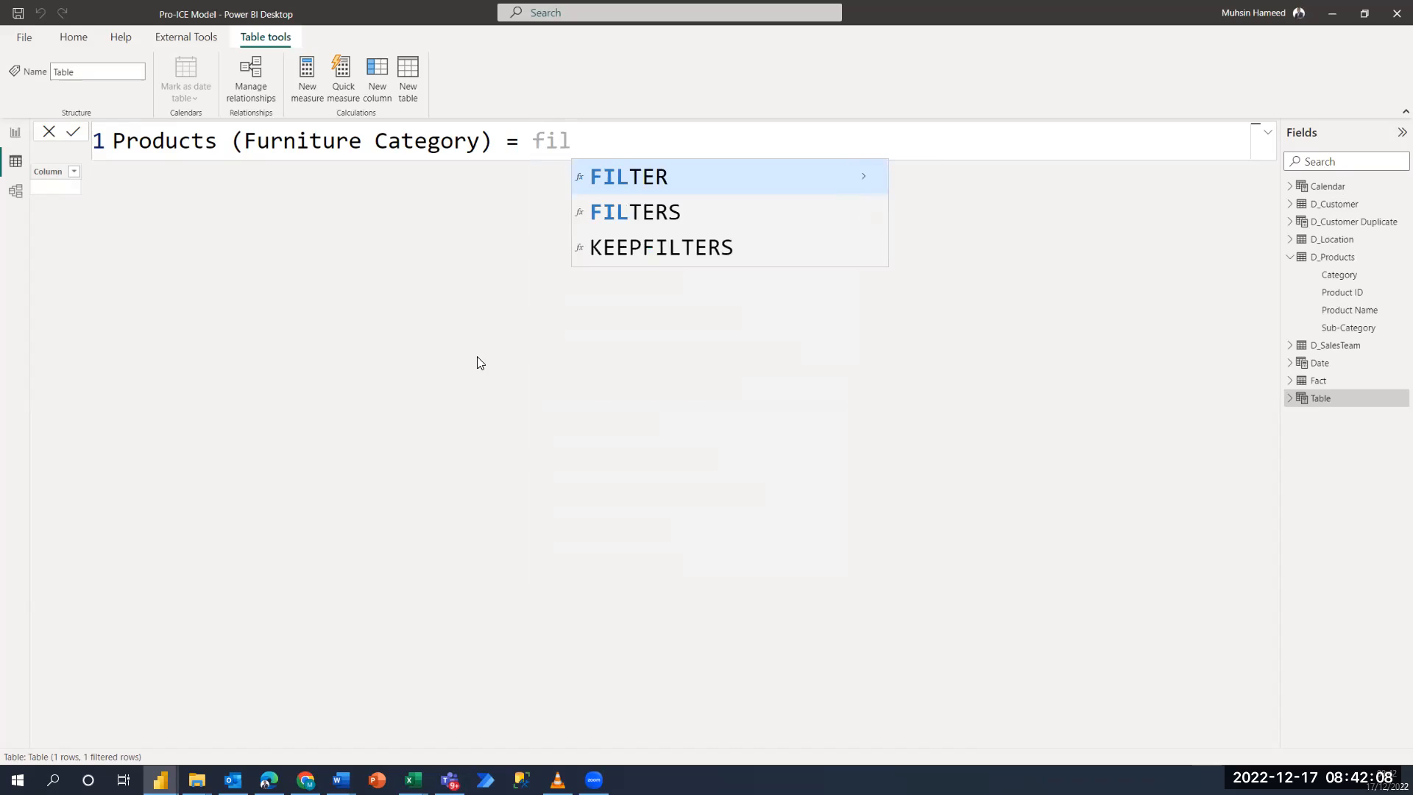
key("Tab")
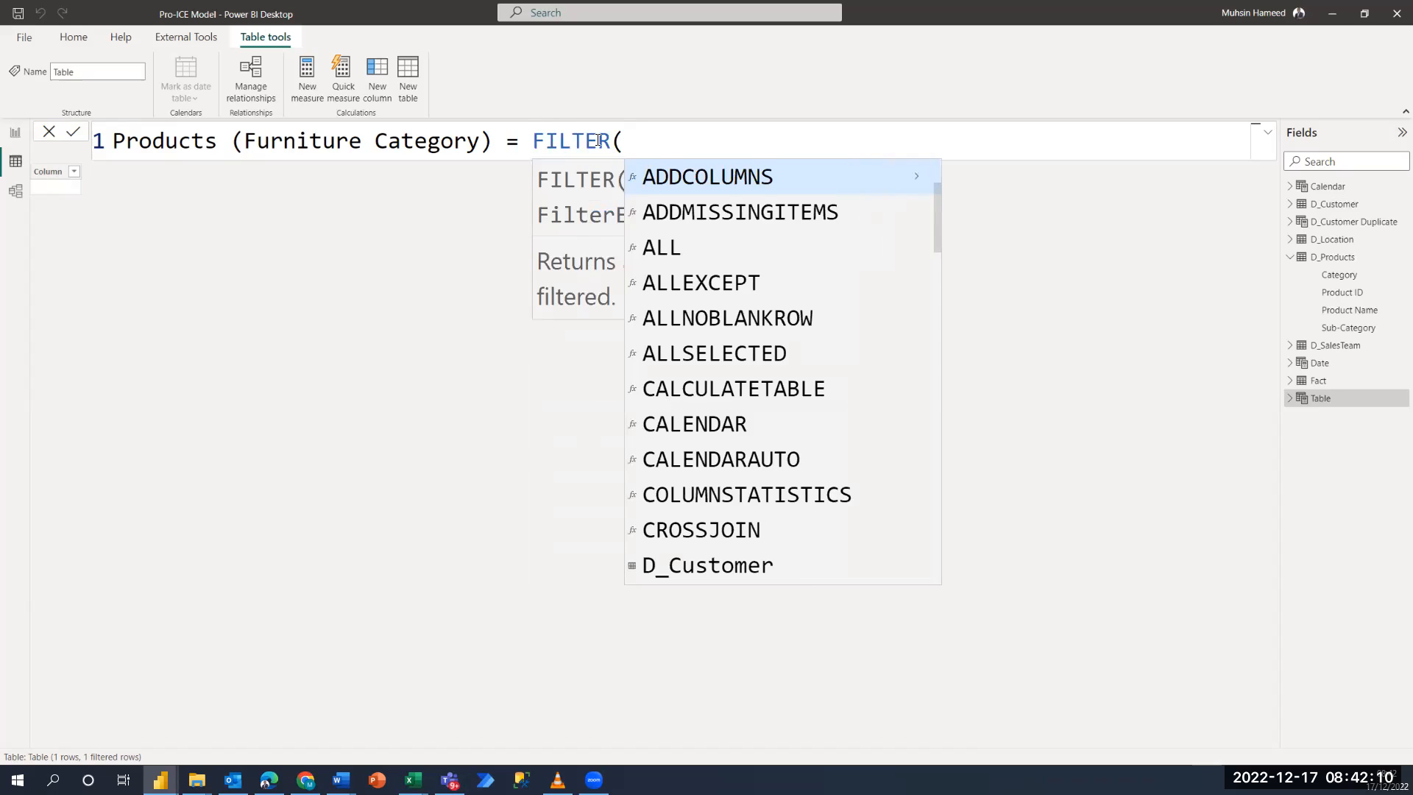
key("Escape")
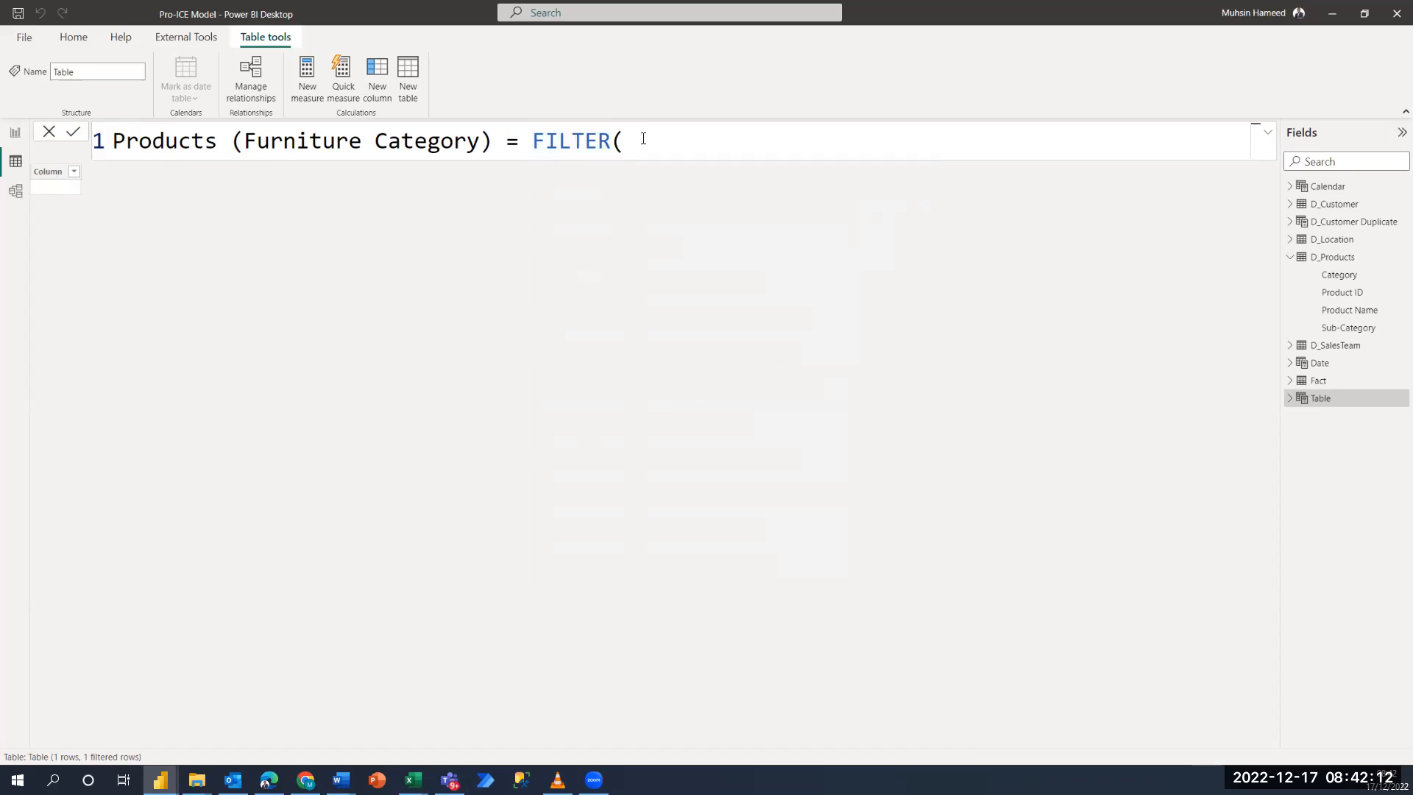
key("BackSpace")
type("(")
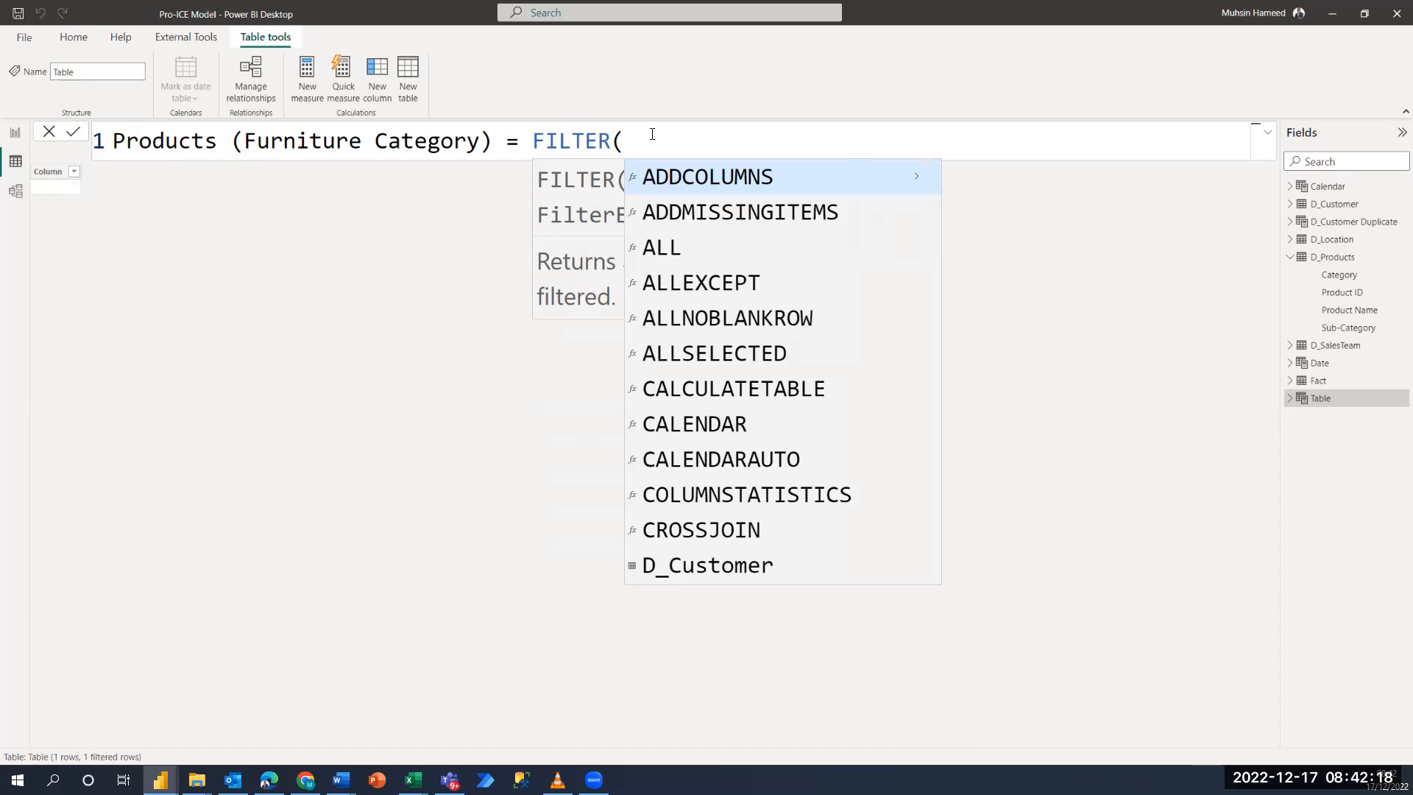
key("Escape")
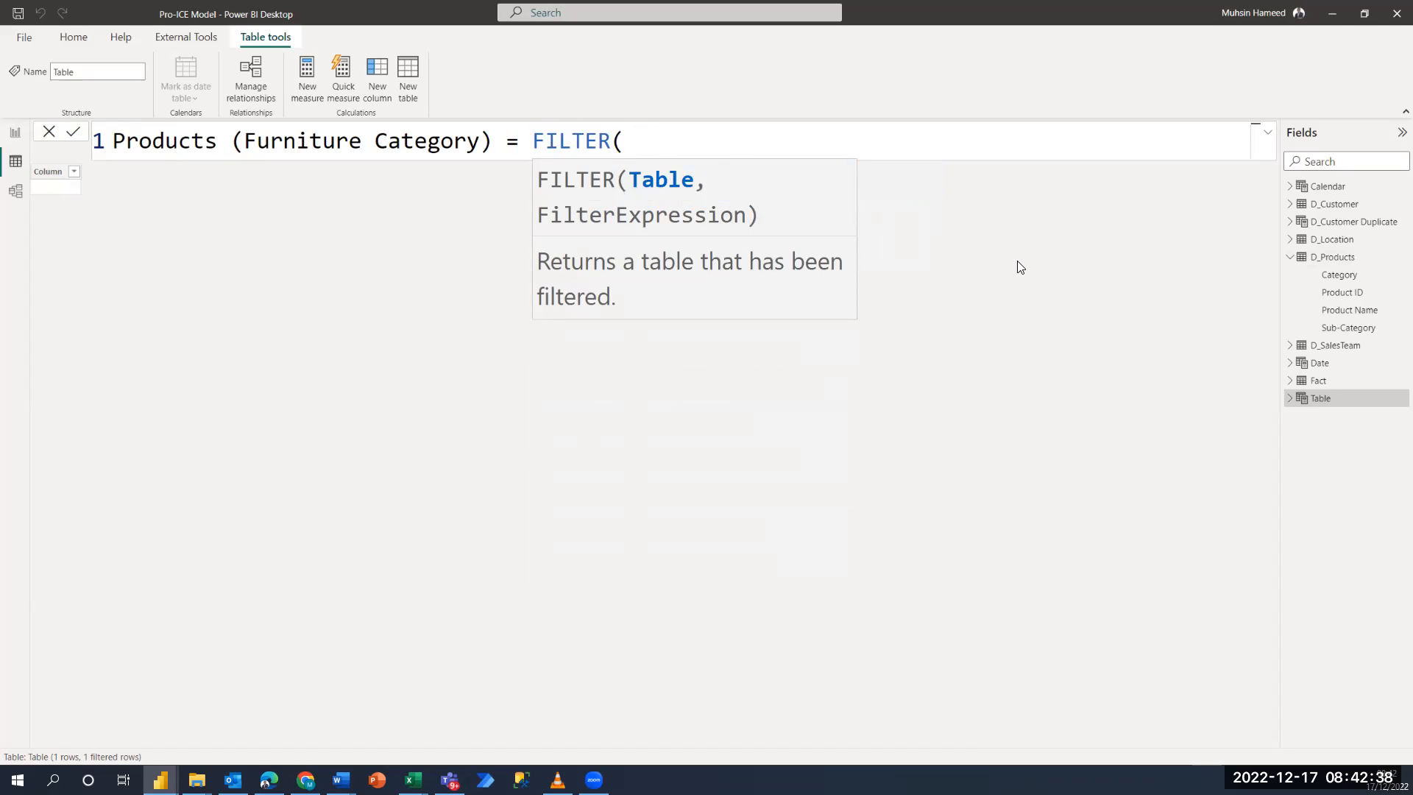
type("D_")
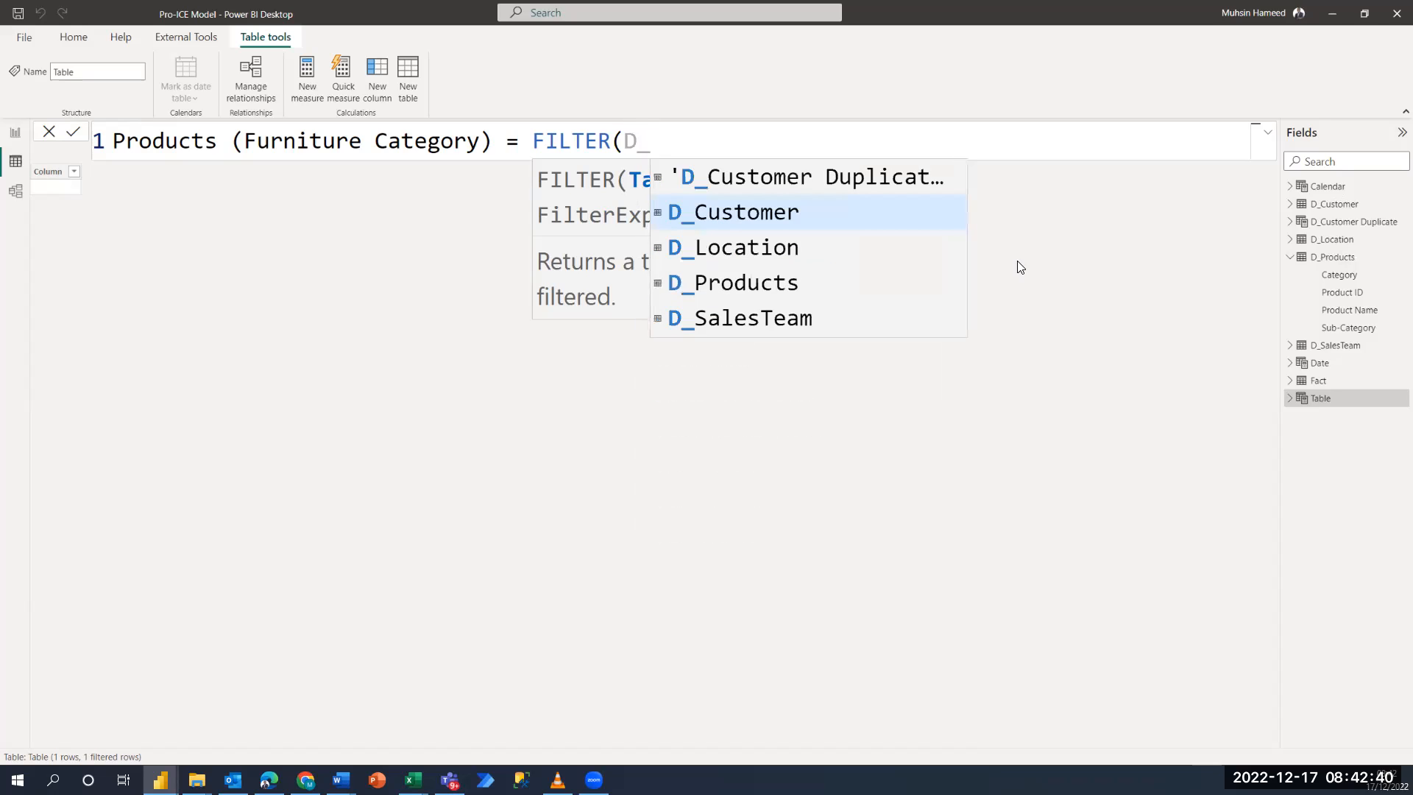
type("Products")
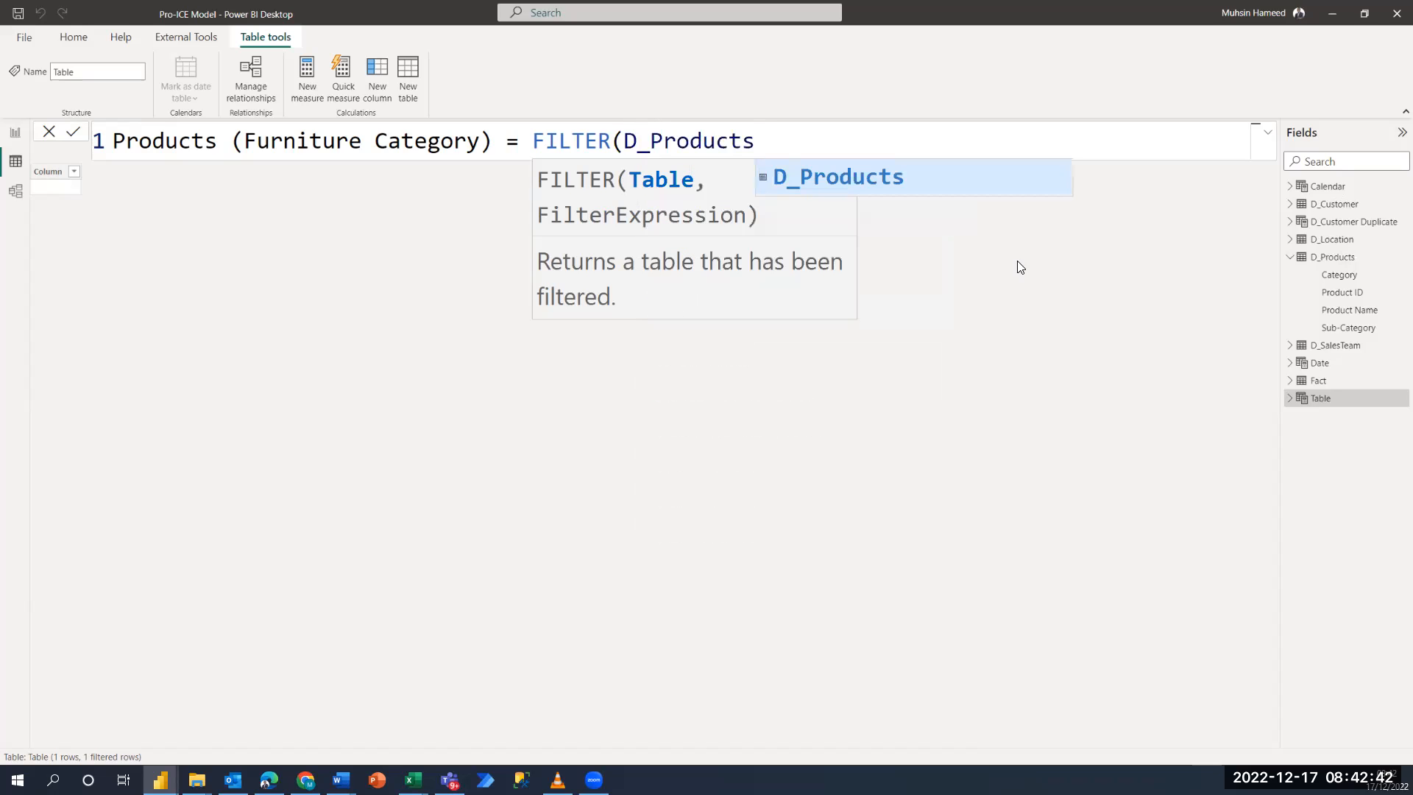
type(",")
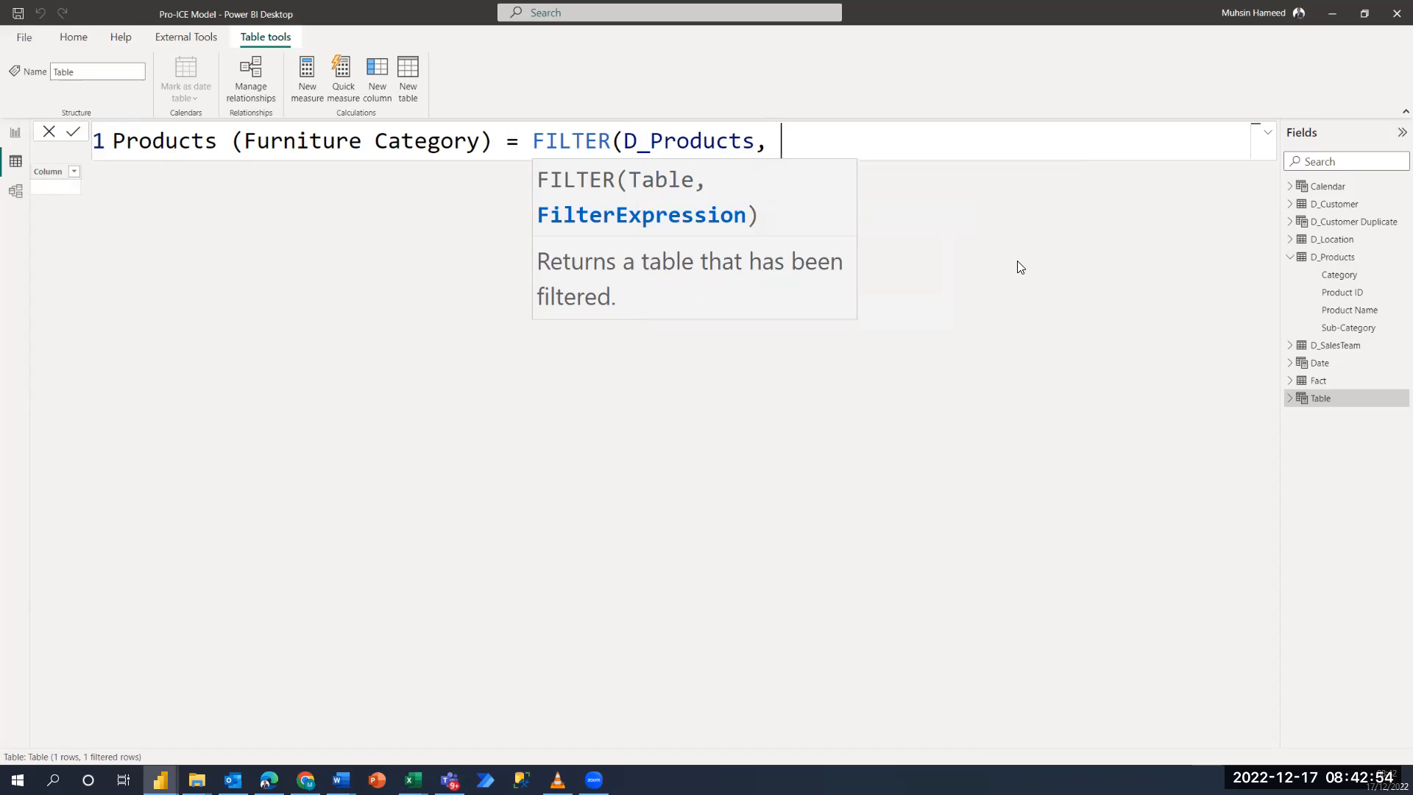
Enter D_Products[Category] = "Furnitures" as the filter expression, close the FILTER formula, review its arguments and commit it.
type("cate")
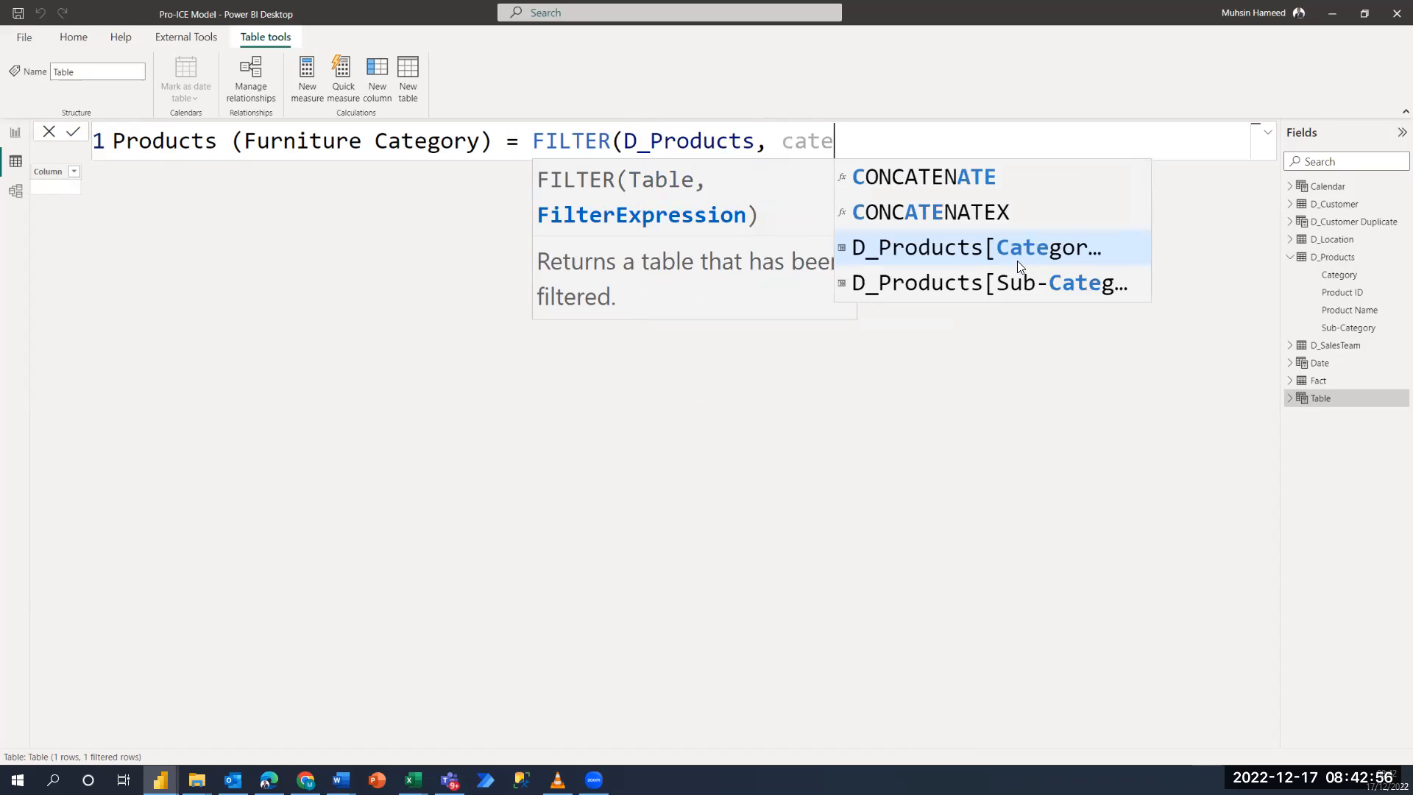
left_click(1018, 264)
type("=")
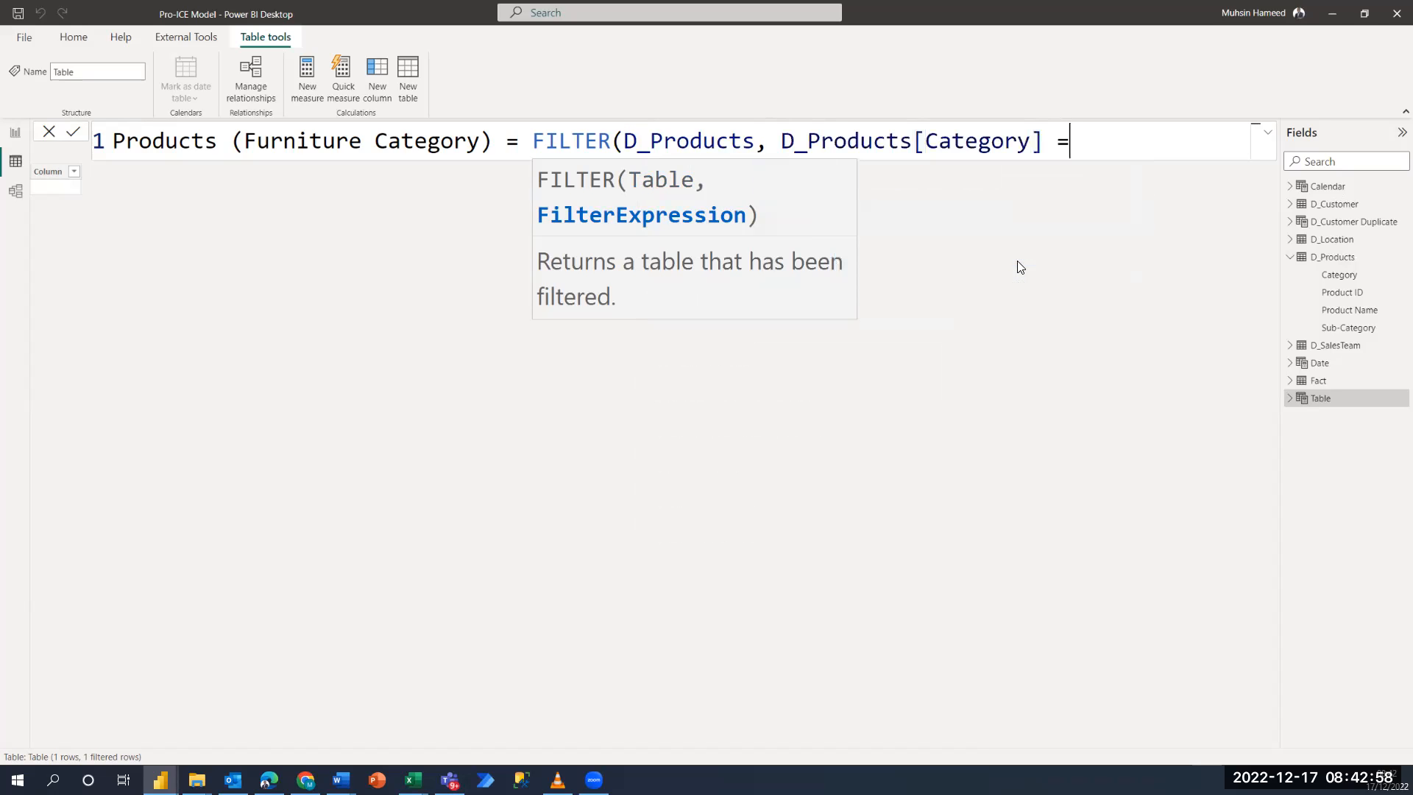
type(" \"Furnitures\"")
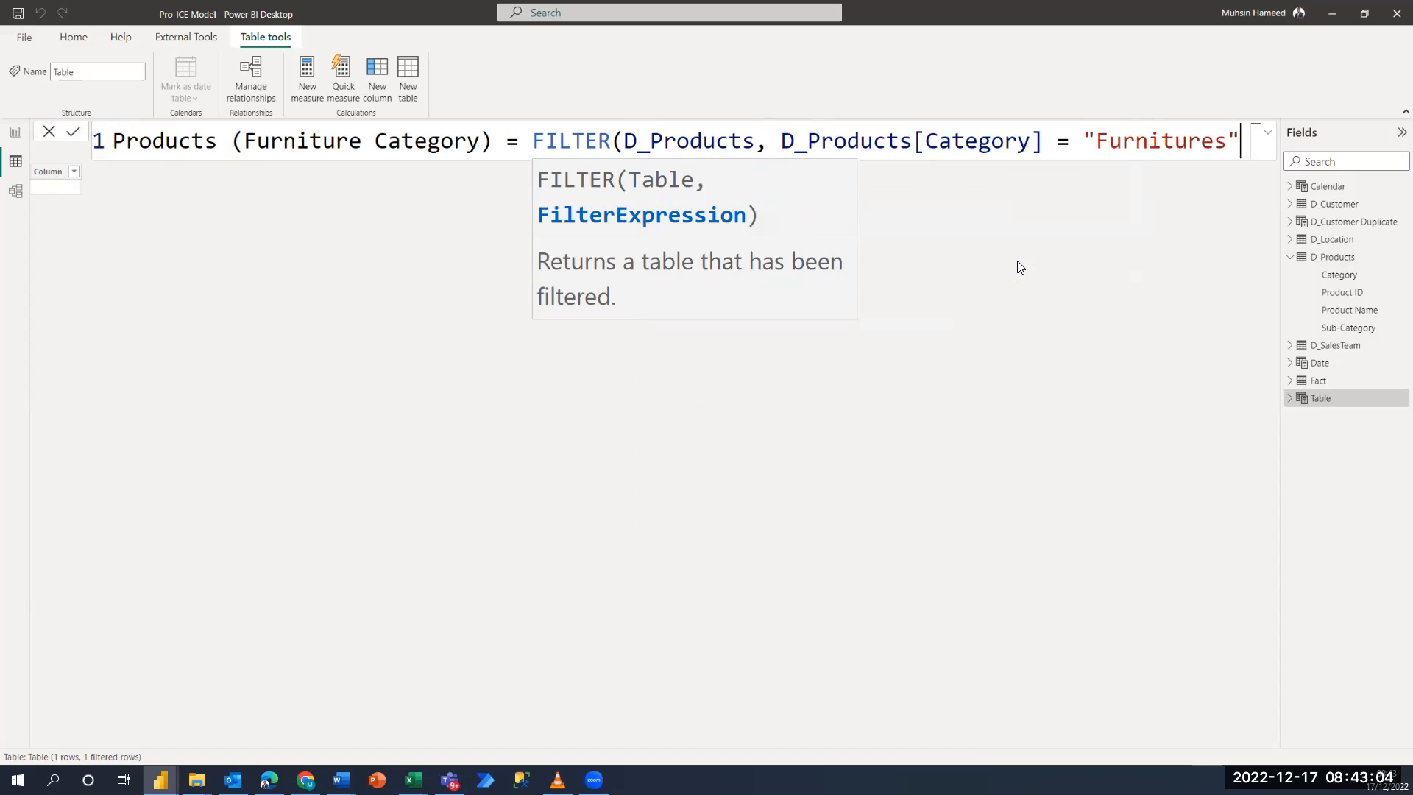
type(")")
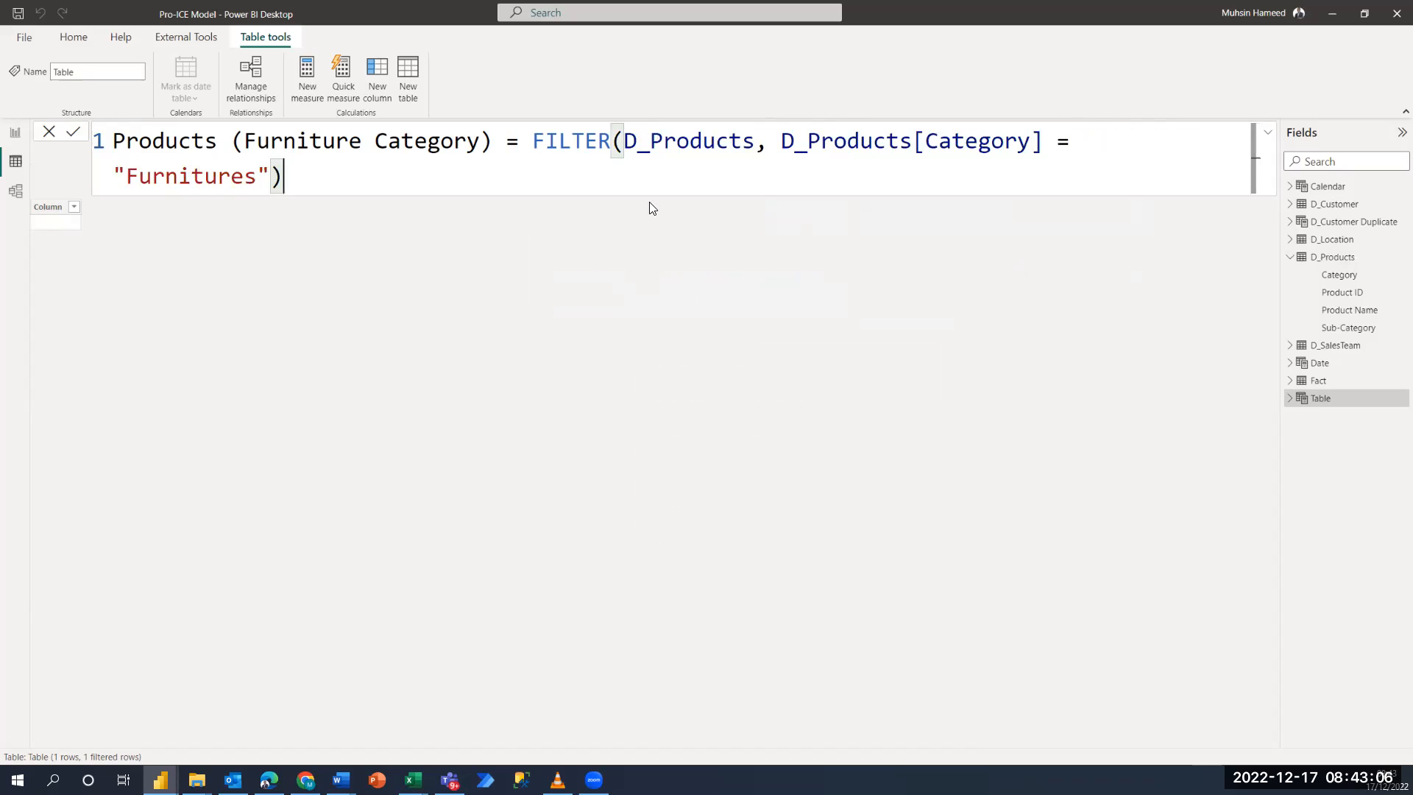
left_click_drag(752, 139, 625, 139)
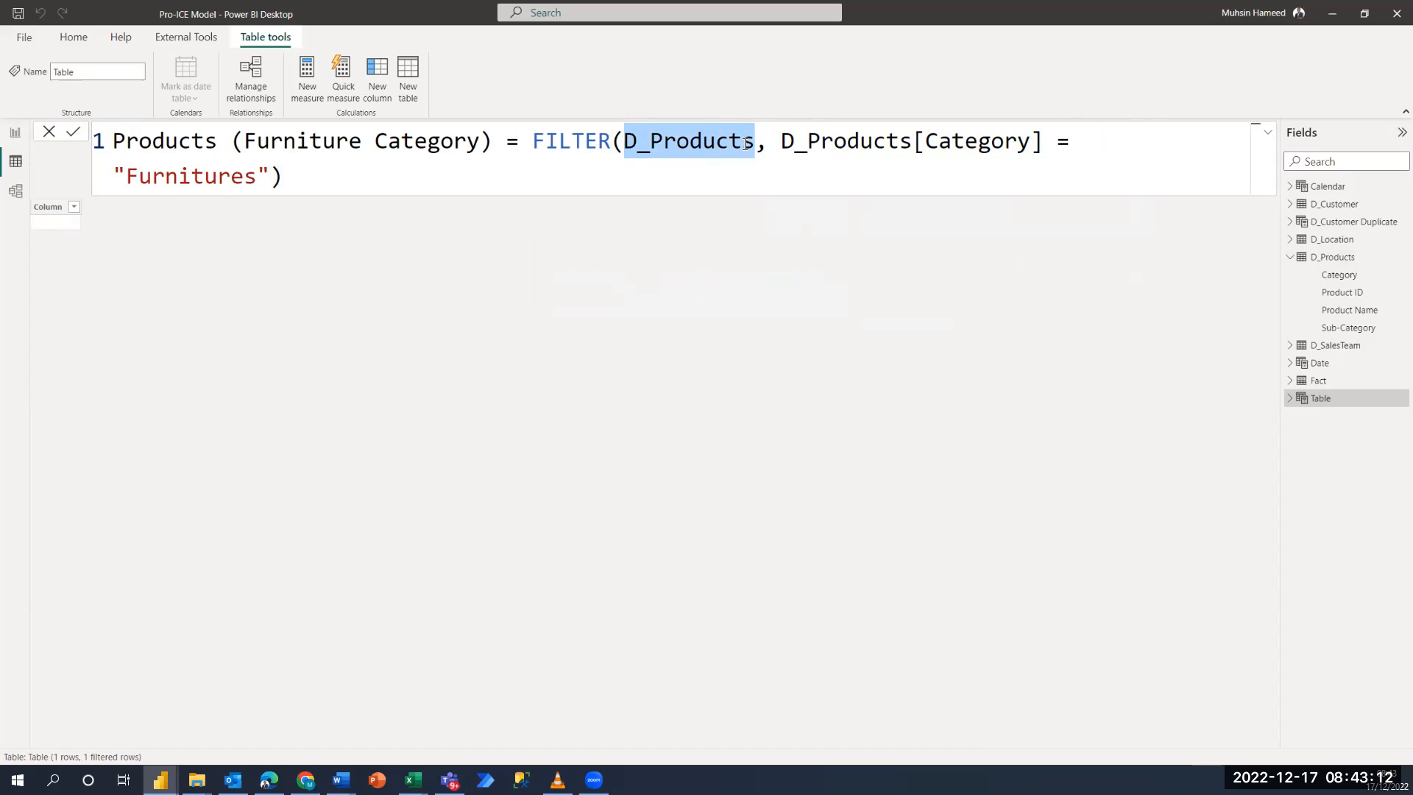
left_click(783, 140)
left_click_drag(849, 137, 1044, 136)
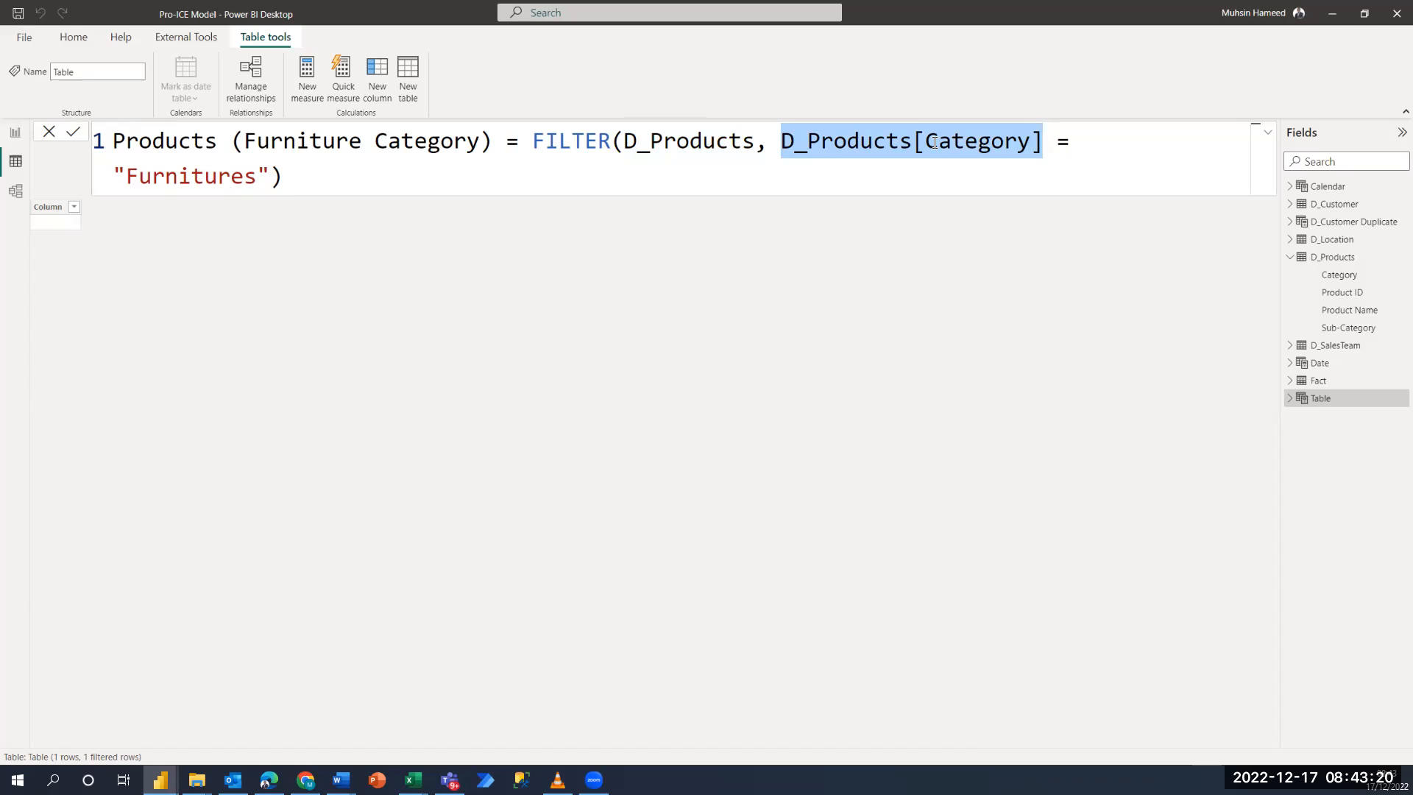
left_click_drag(271, 177, 114, 176)
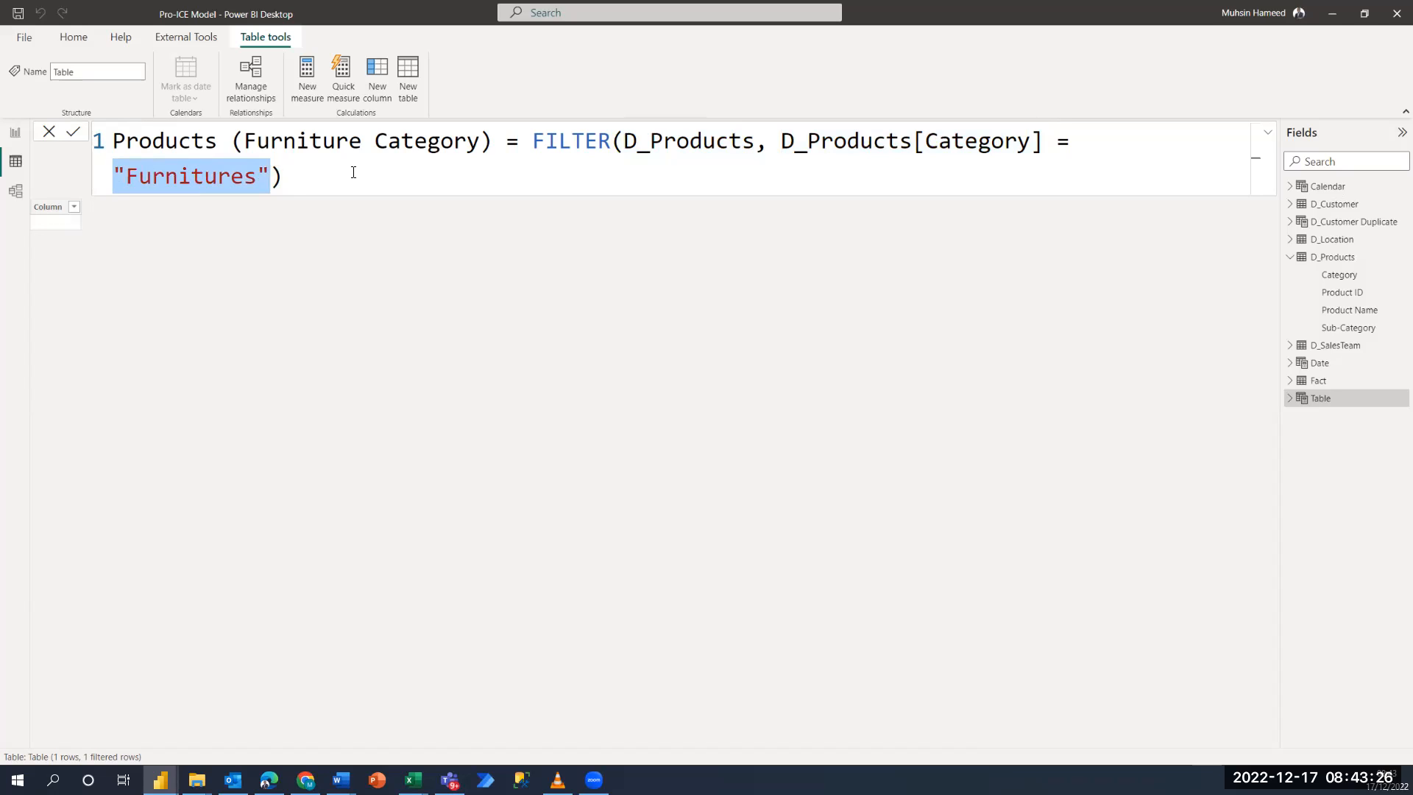
left_click(75, 135)
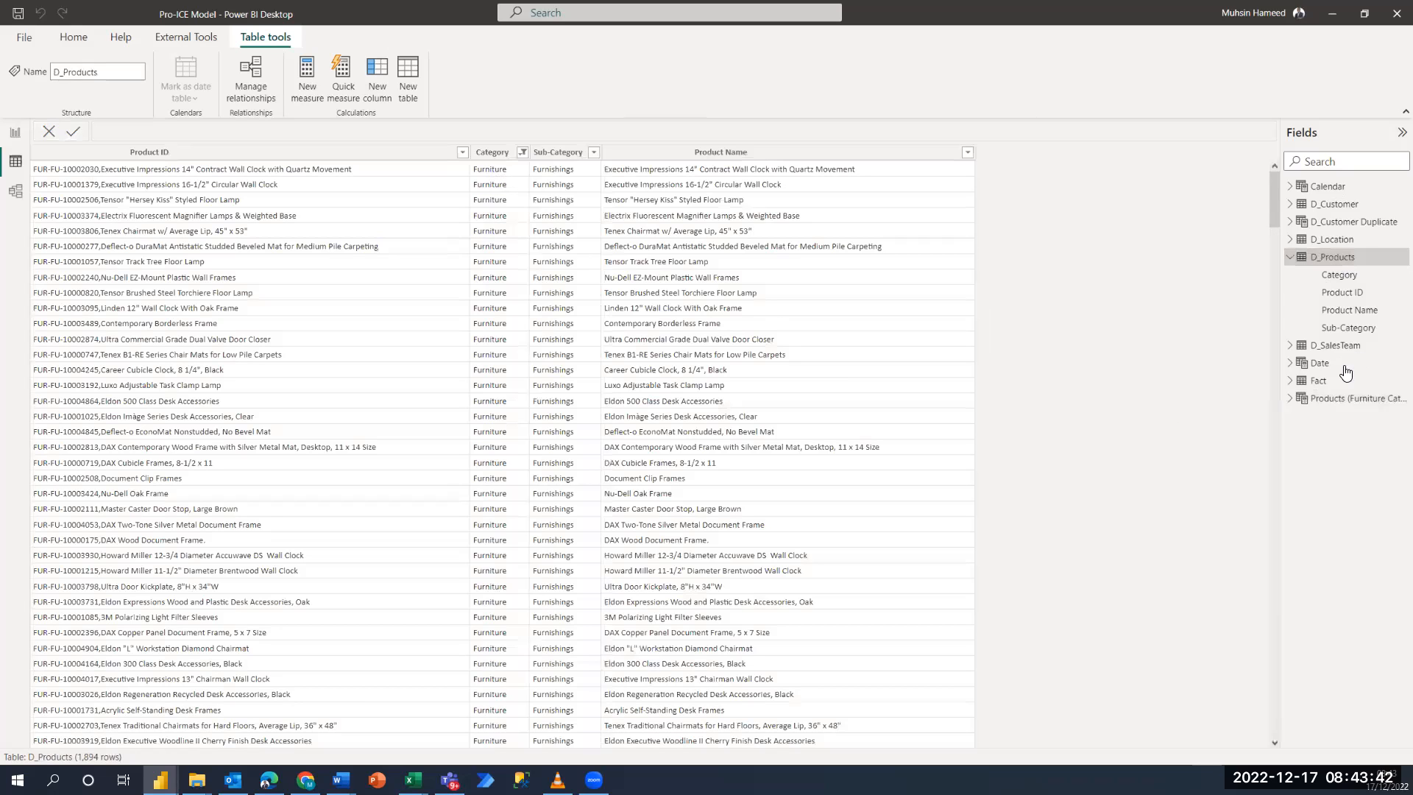
Correct the category text to "Furniture" in the Products (Furniture Category) formula, commit it, and check the Category column's filter list.
left_click(1334, 399)
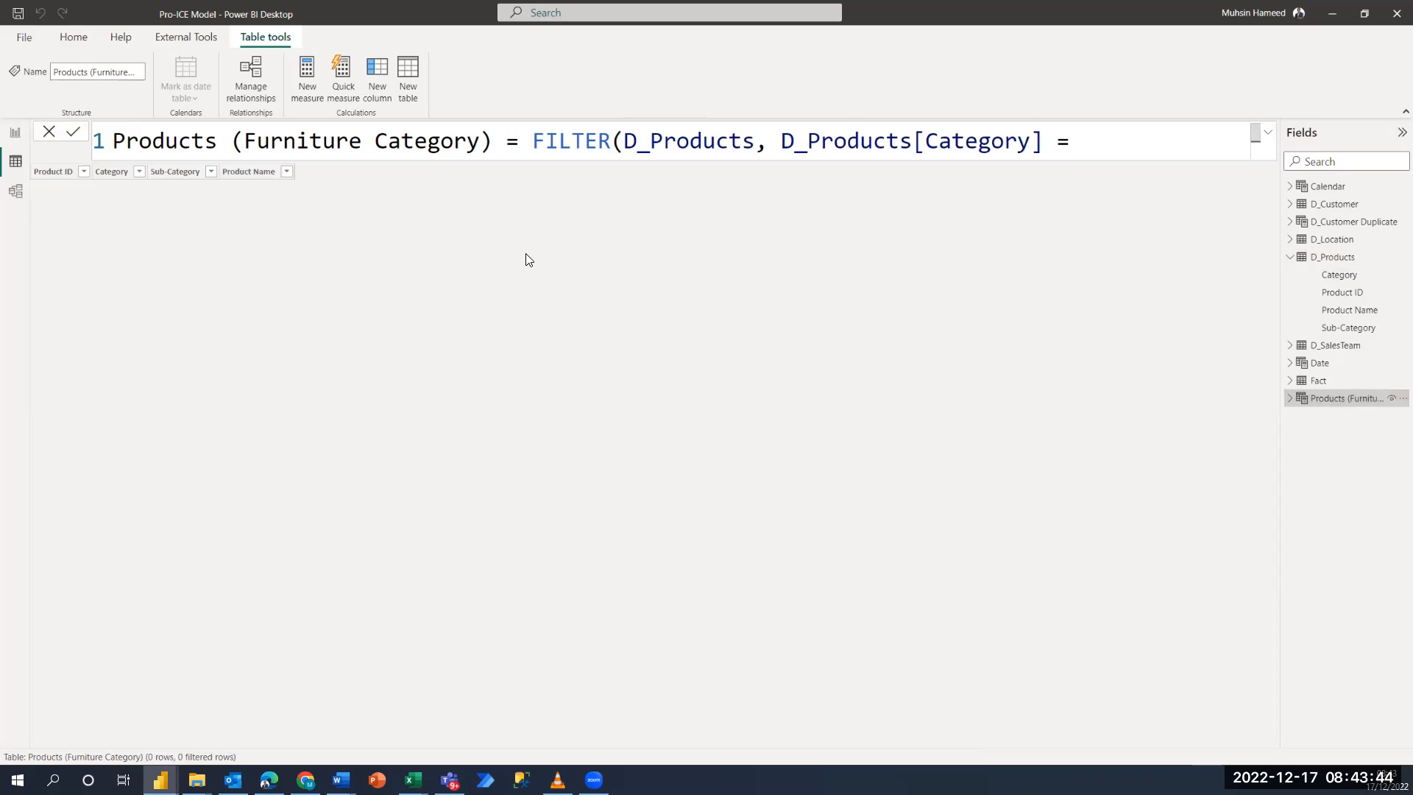
left_click(1117, 142)
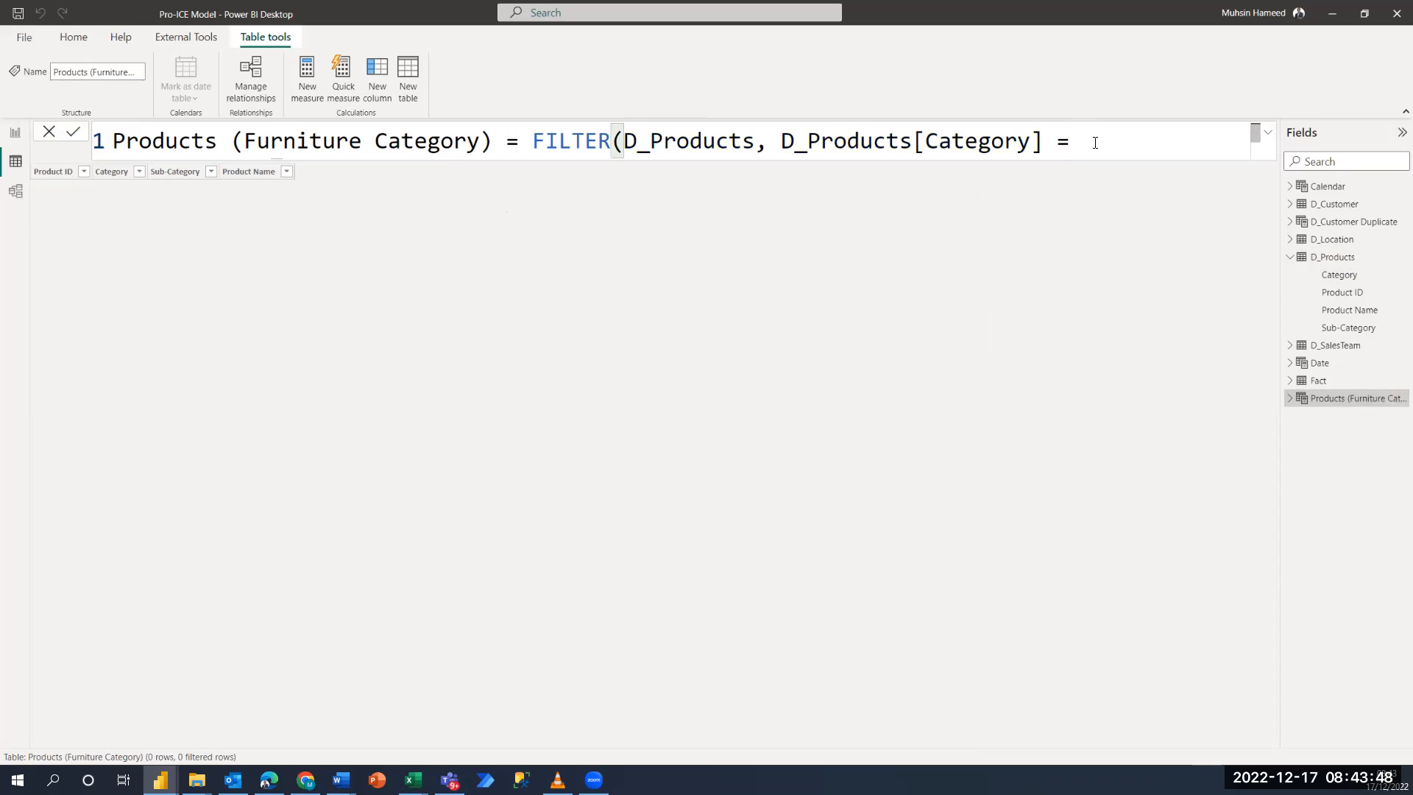
type("\"Furnitures\")")
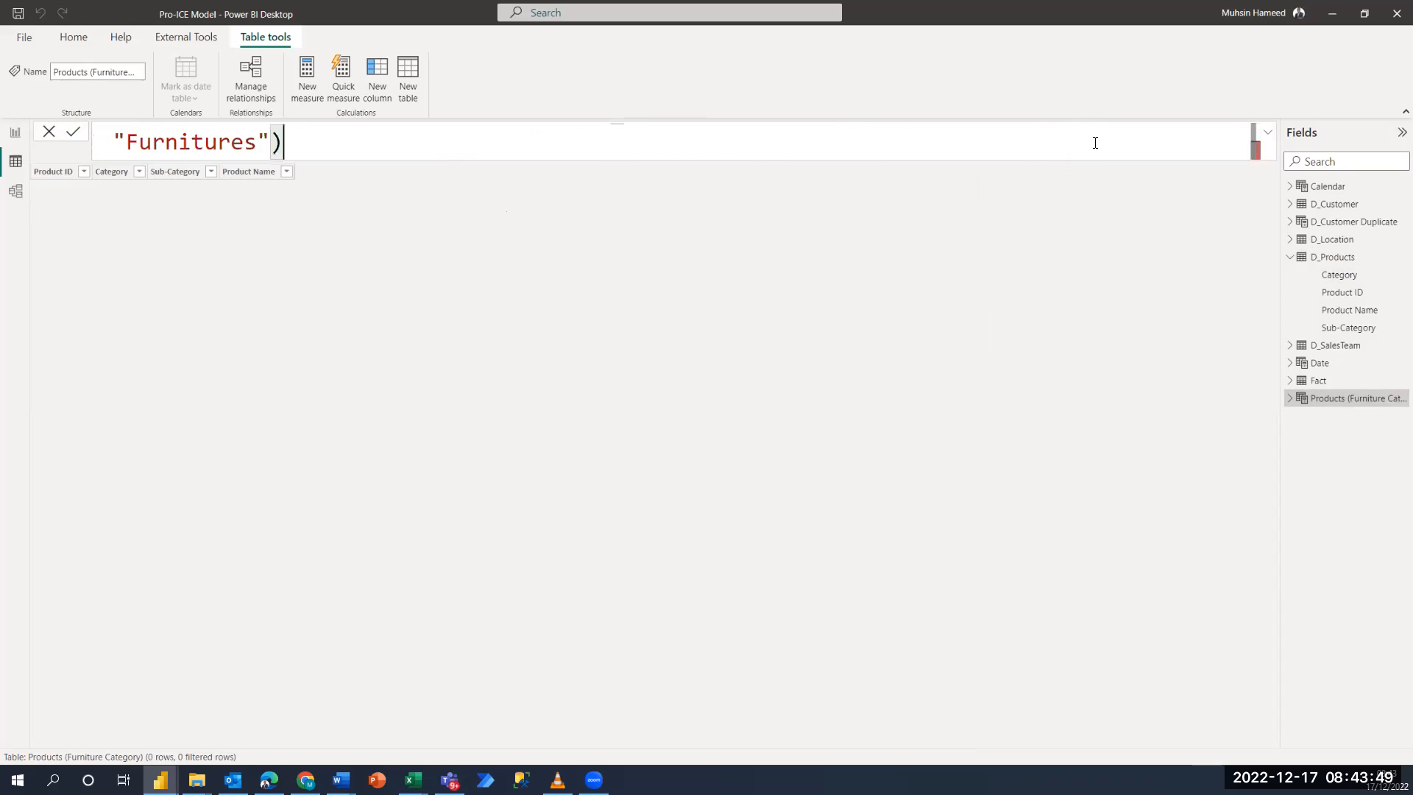
left_click(264, 147)
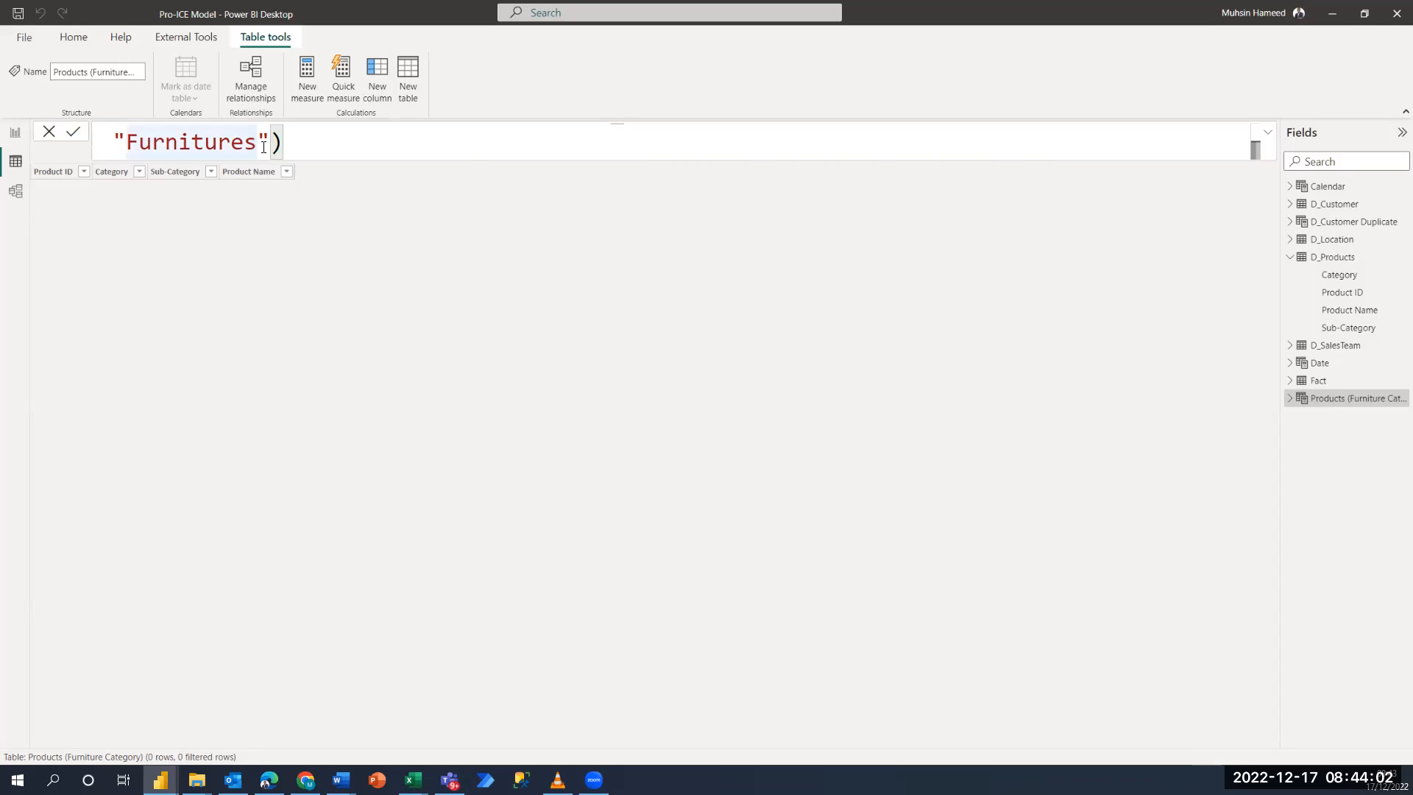
key("BackSpace")
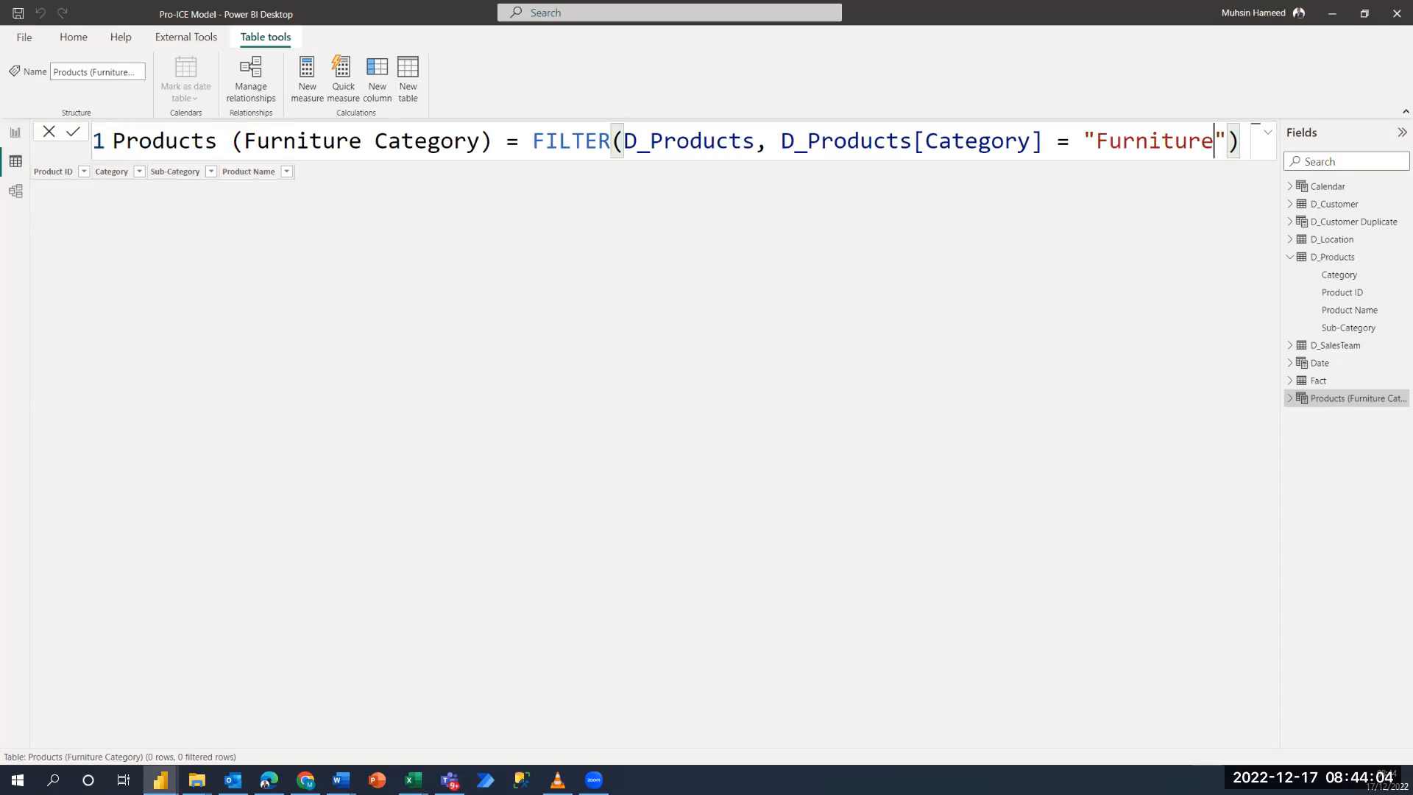
left_click(80, 137)
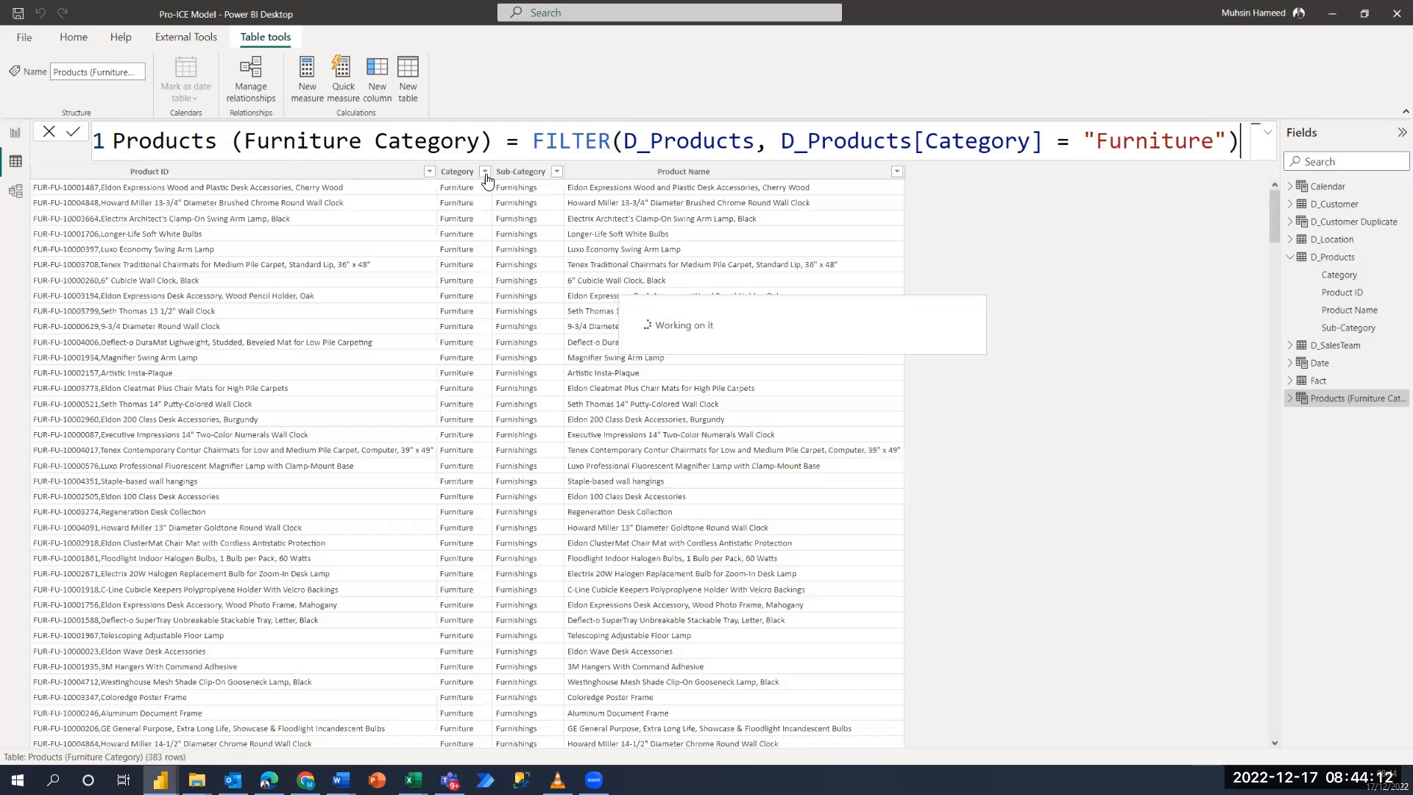
left_click(486, 174)
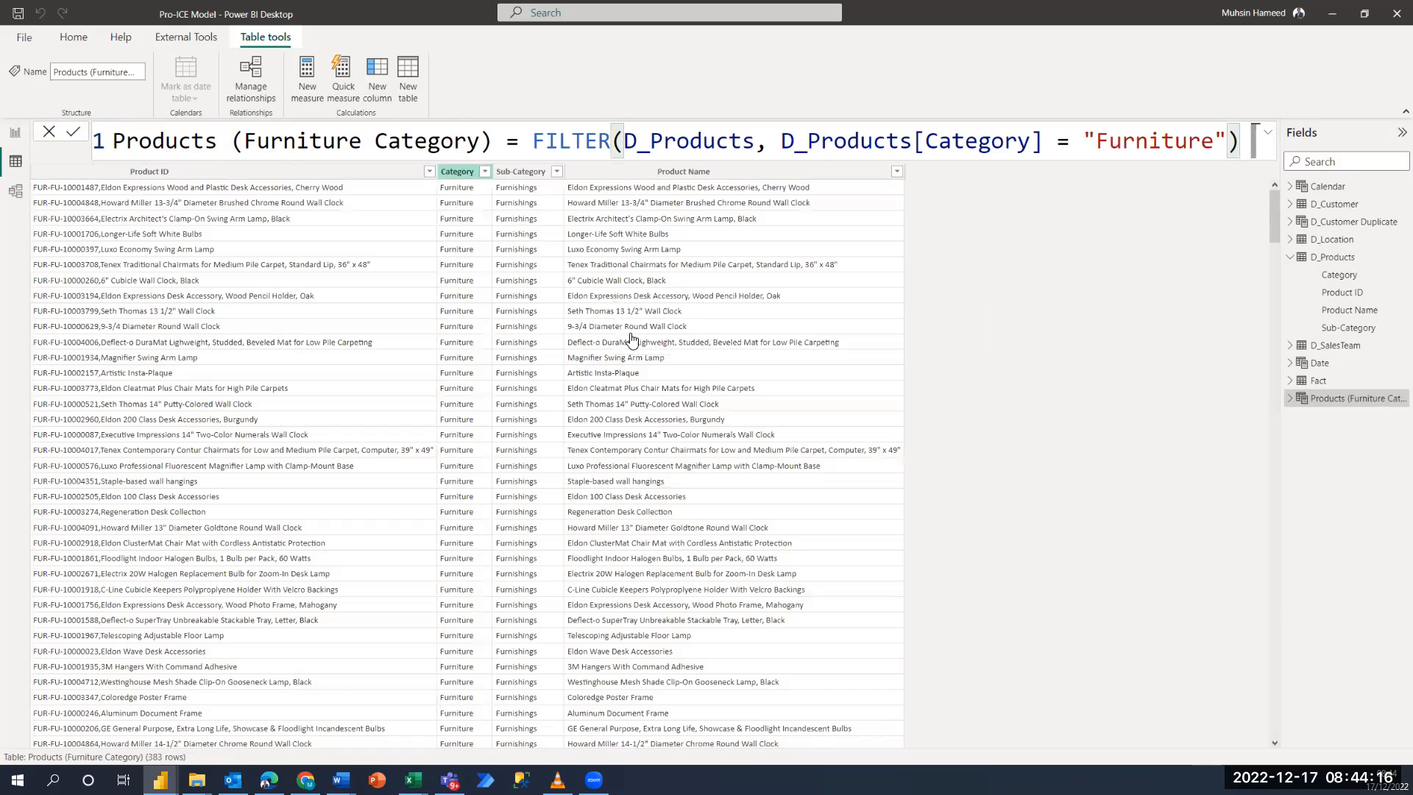
left_click(897, 373)
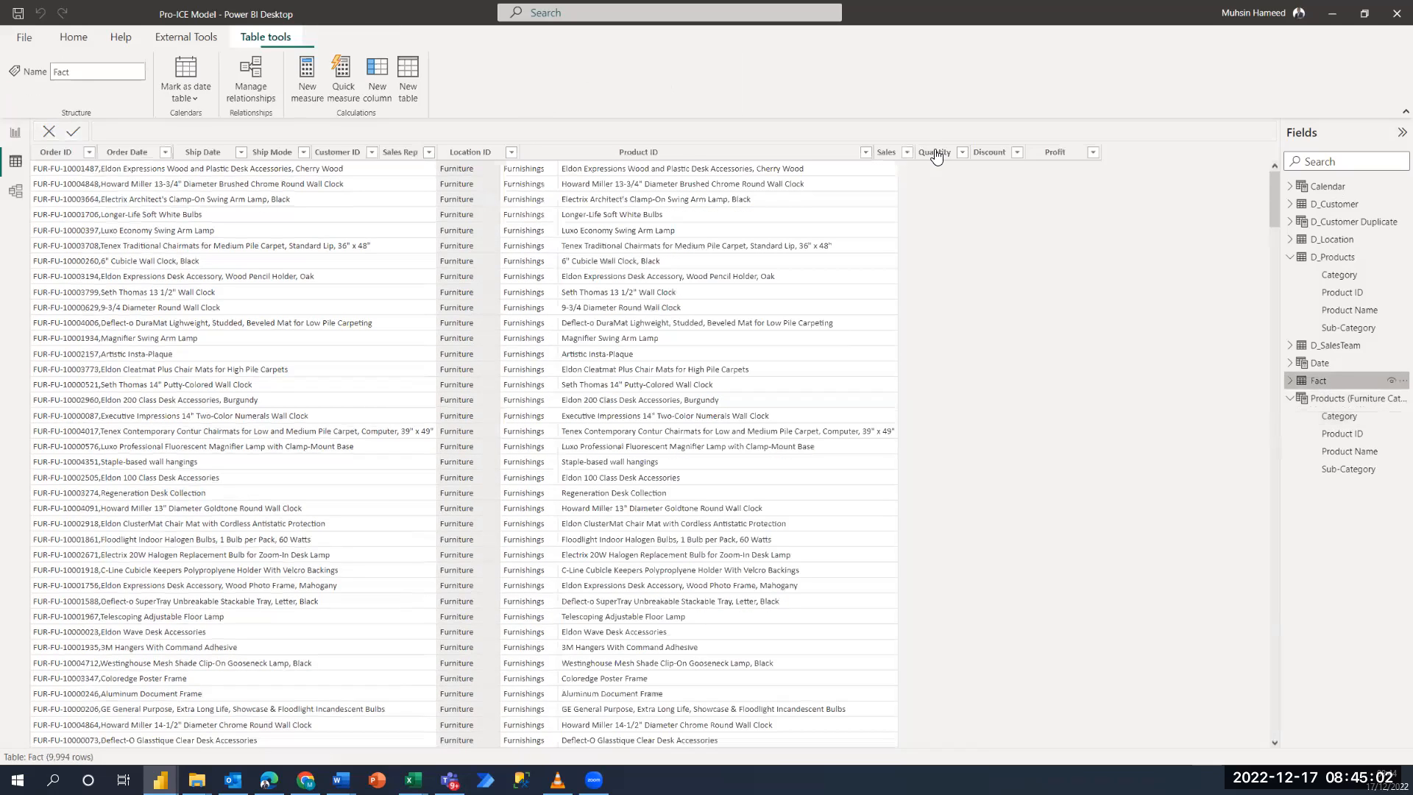
Add a Unit Price calculated column to the Fact table as 'Fact'[Sales] / 'Fact'[Quantity] and commit it.
left_click(890, 152)
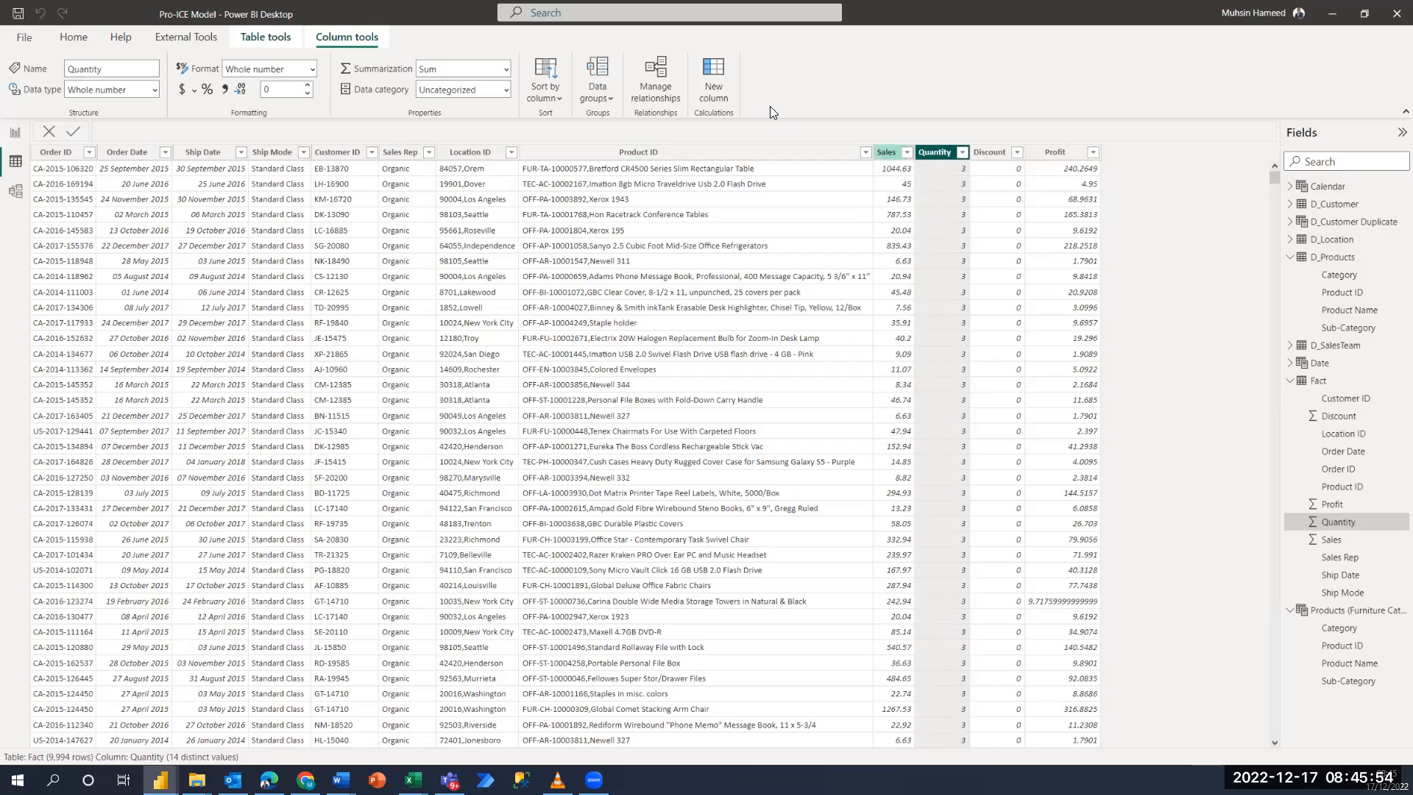
left_click(714, 74)
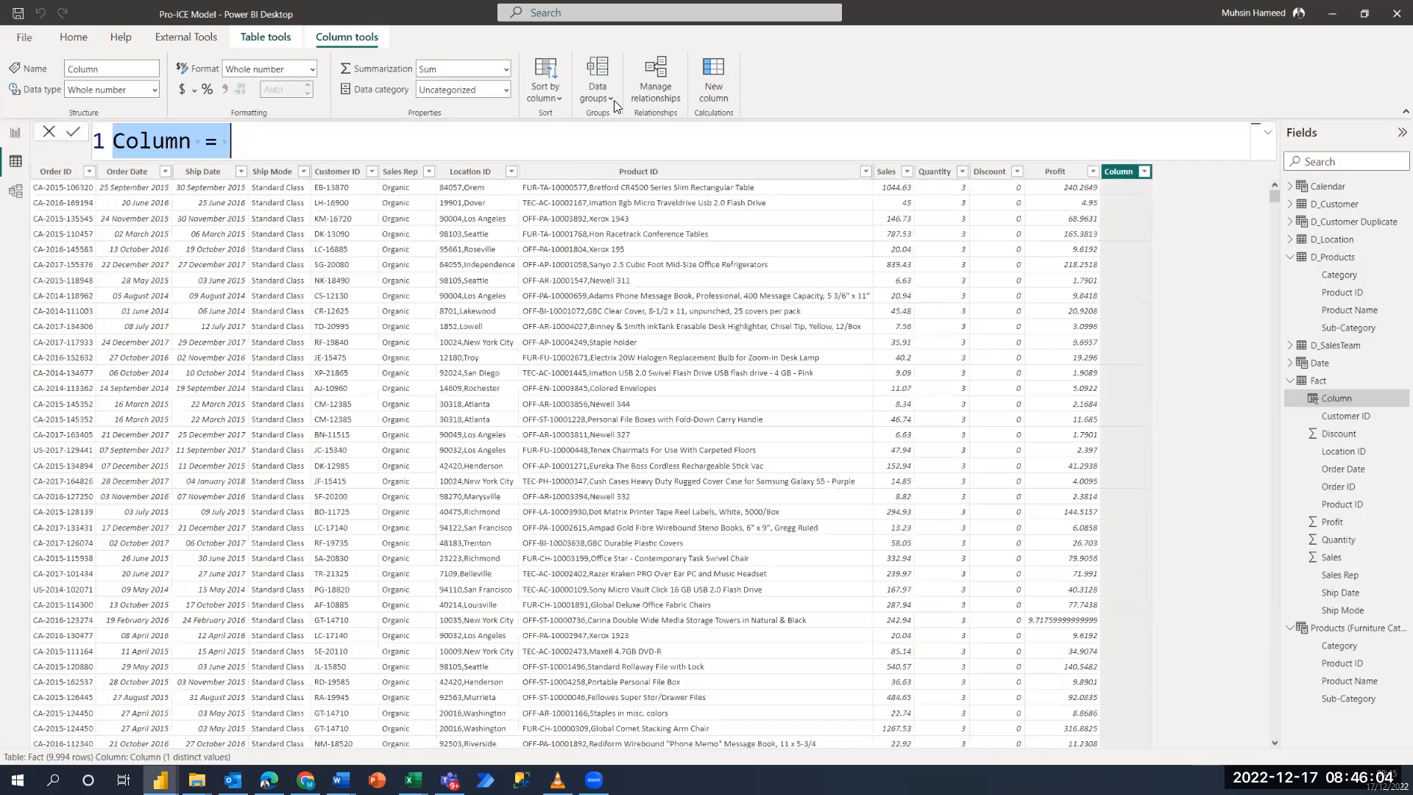
type("Unit Price =")
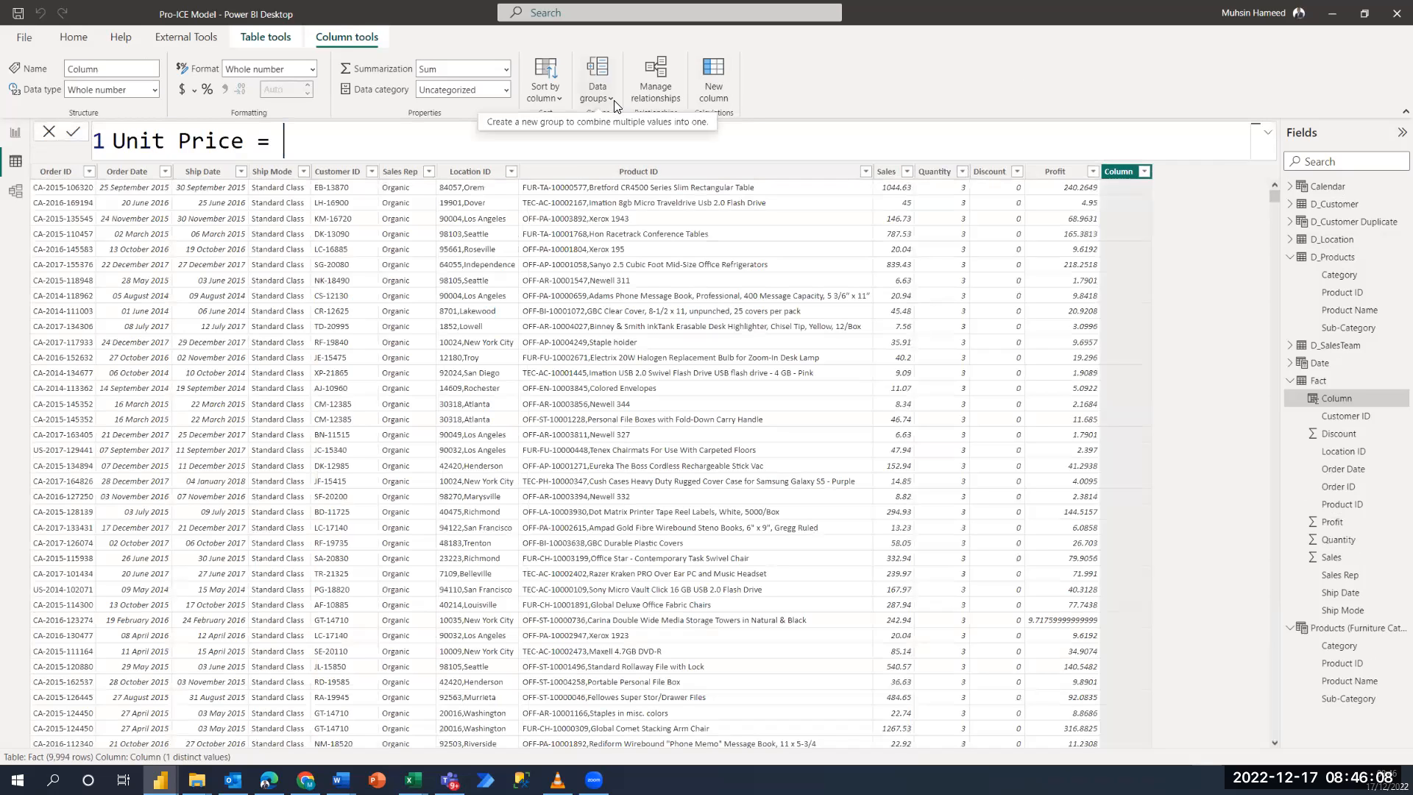
type("'Fact'[Sales]")
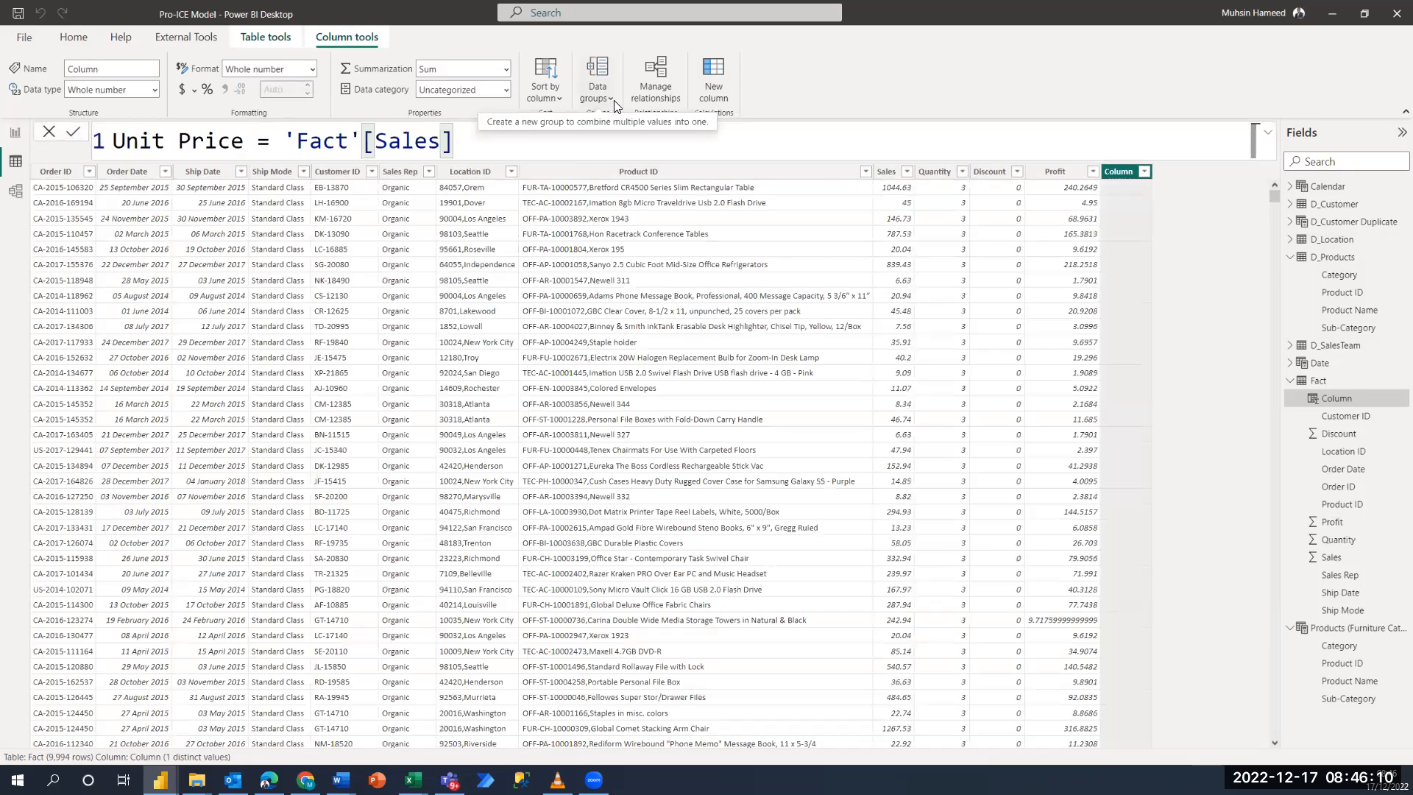
type("/ 'Fact'[Q")
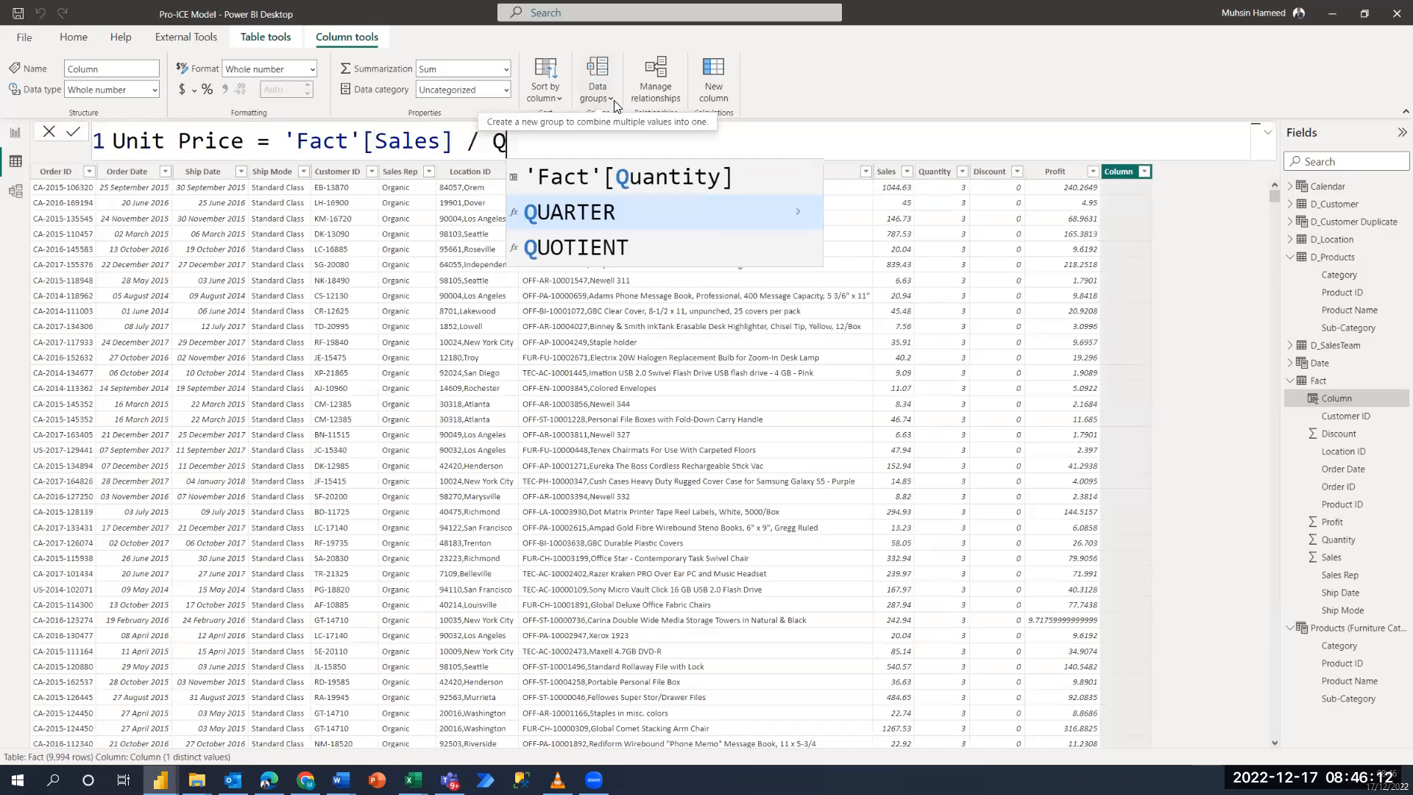
type("ua")
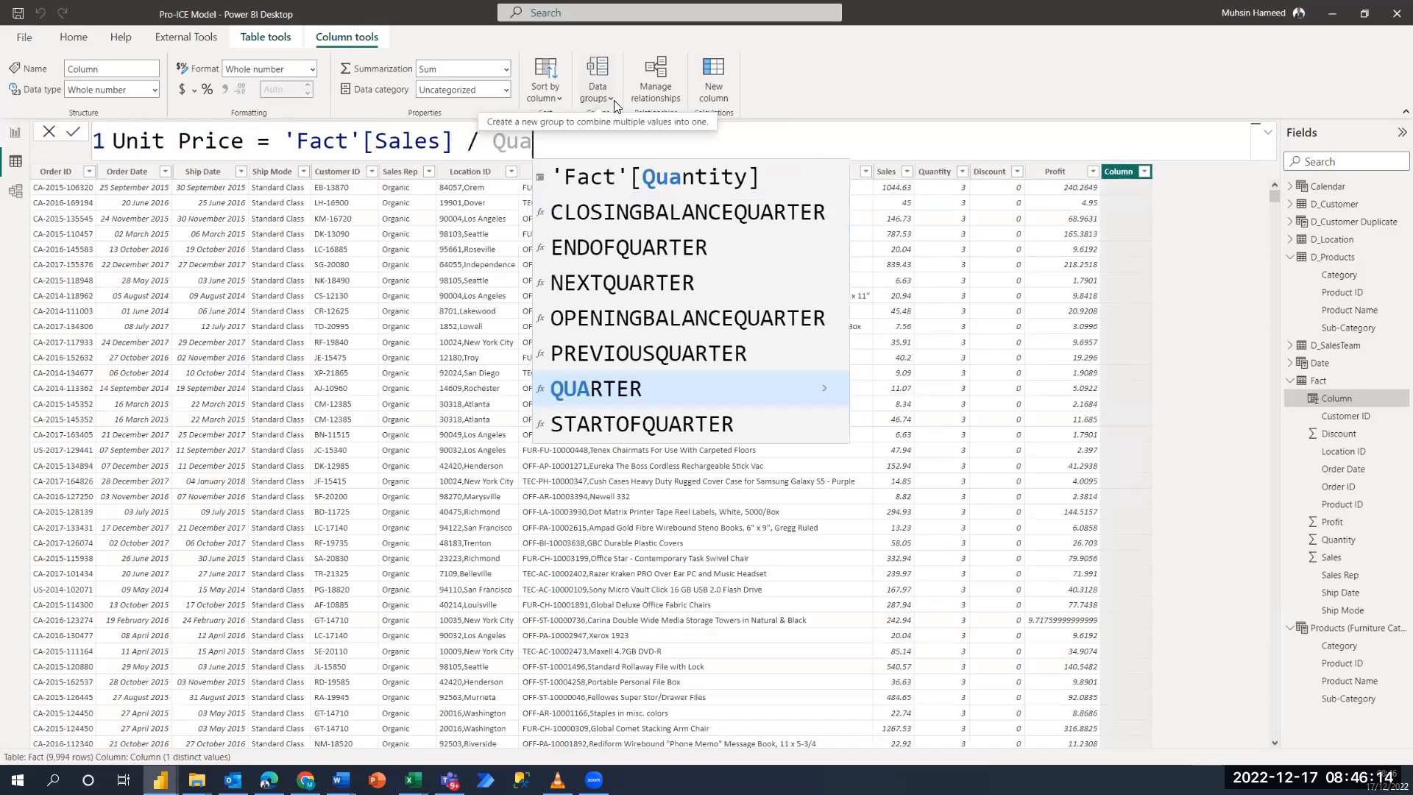
type("n")
key("Tab")
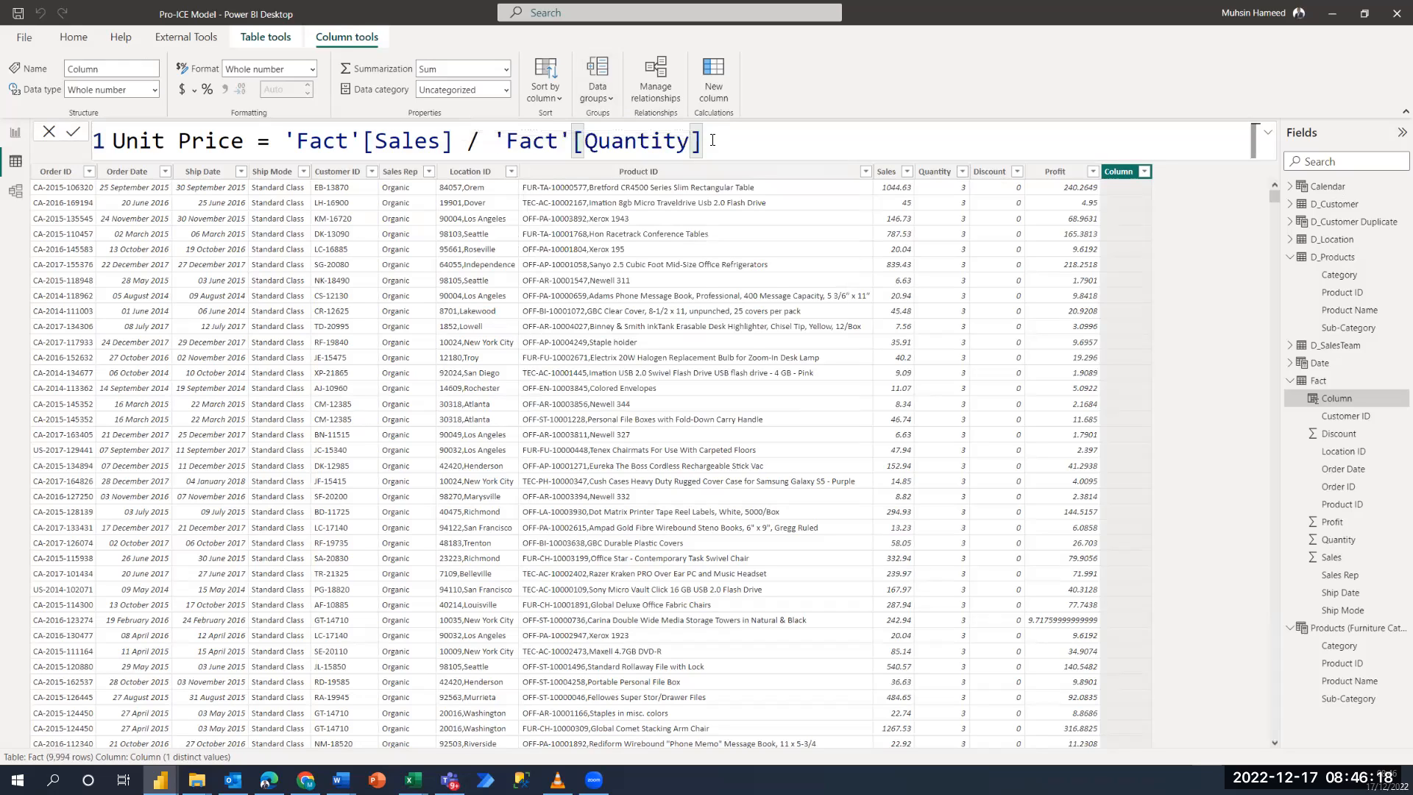
left_click(70, 142)
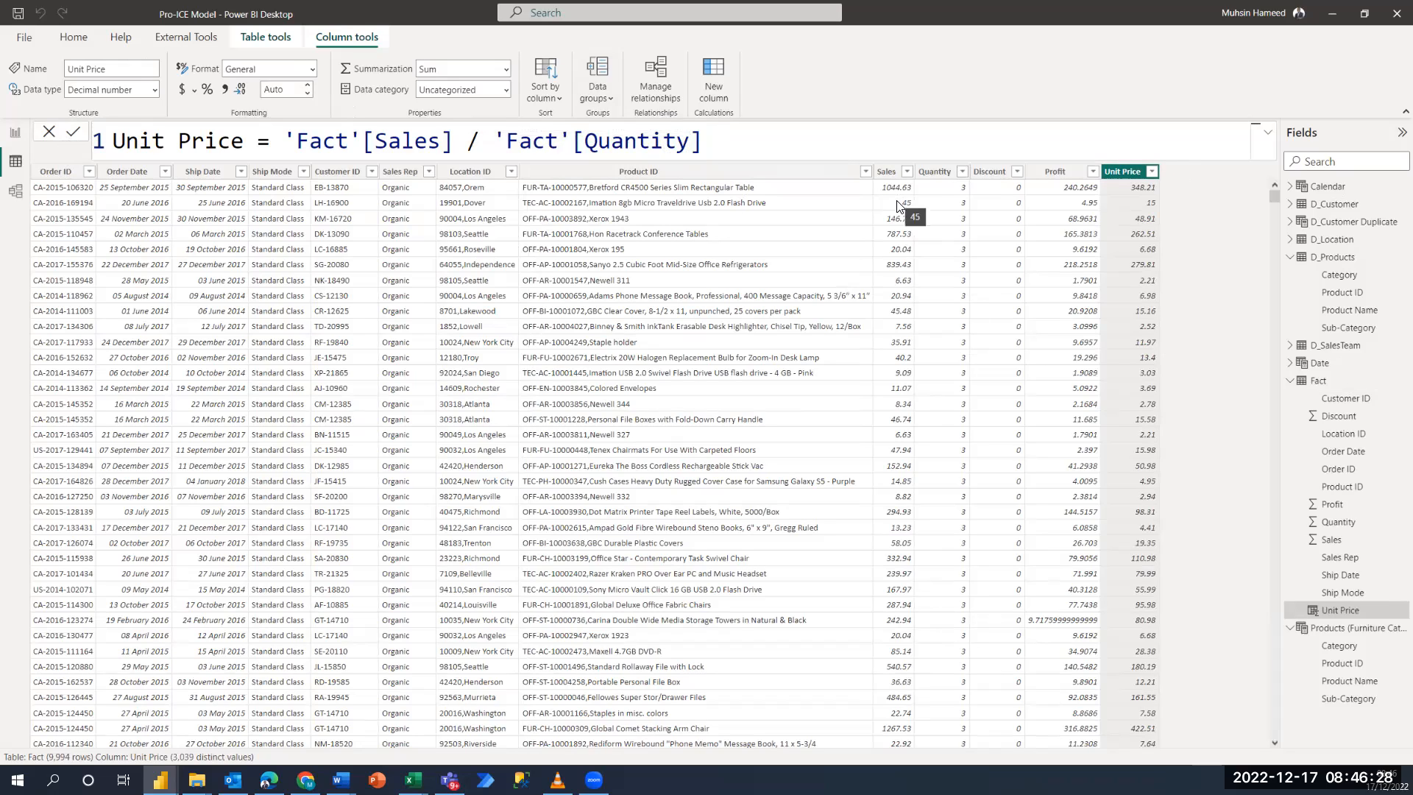
Compare the Quantity and Unit Price columns in Fact and examine the division operator in the Unit Price formula.
left_click(952, 190)
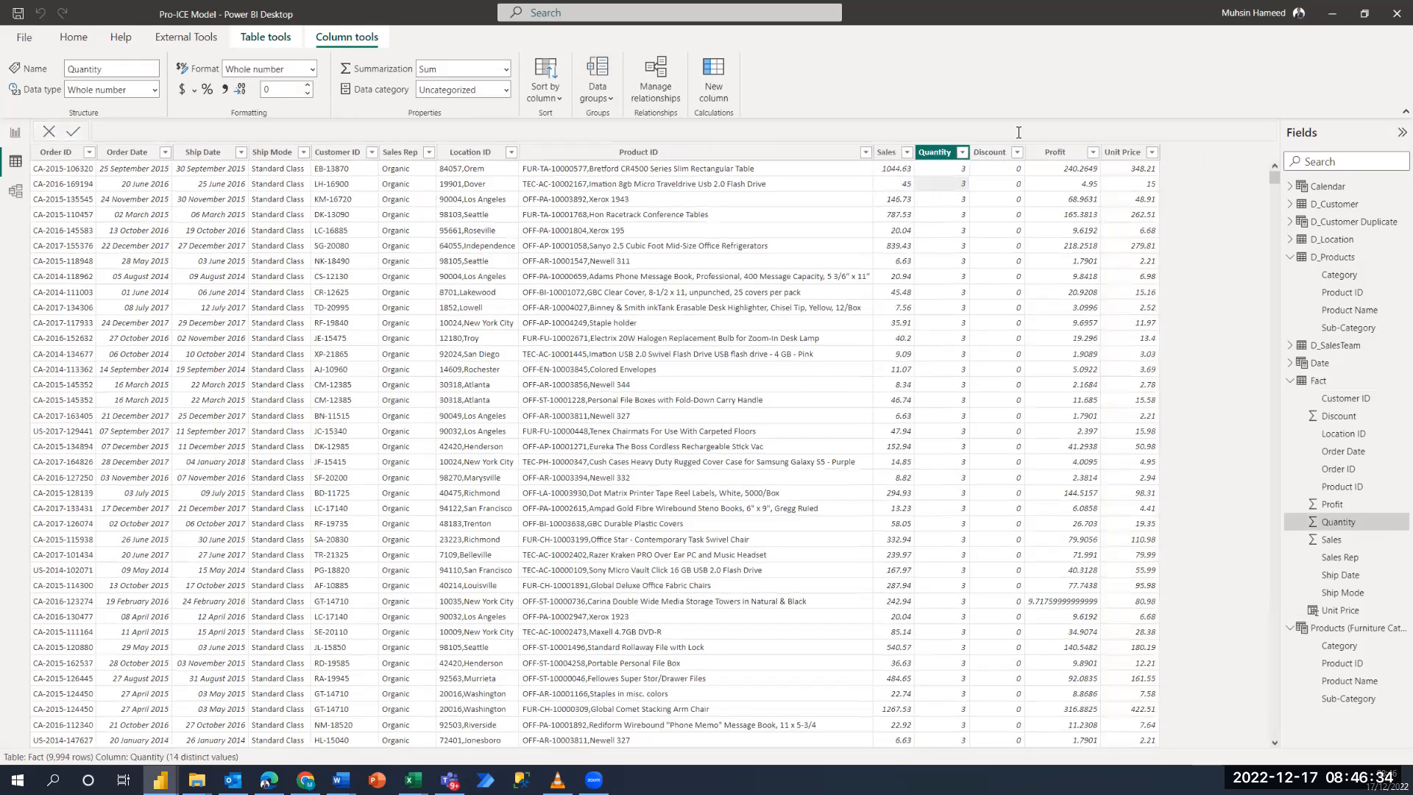
left_click(1119, 184)
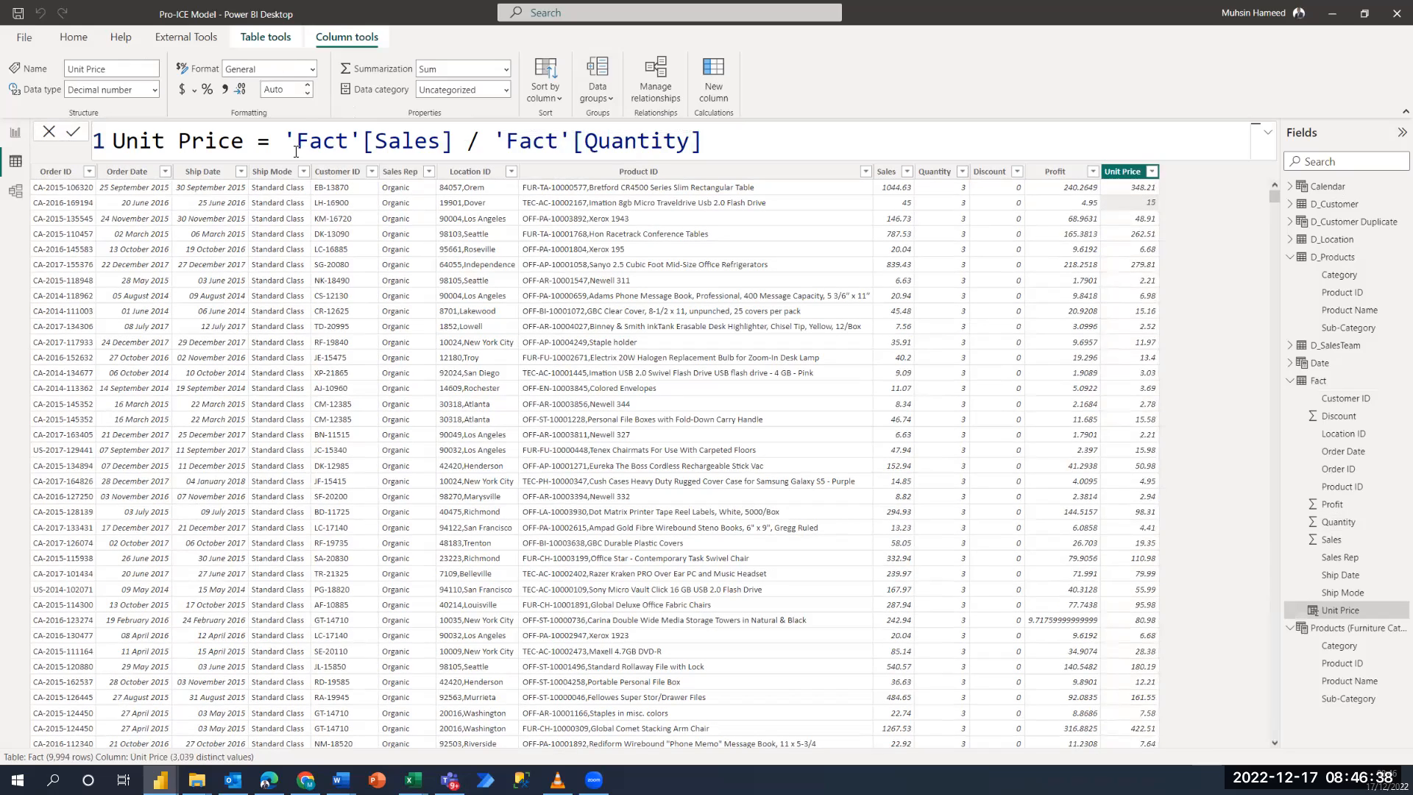
left_click_drag(467, 140, 479, 138)
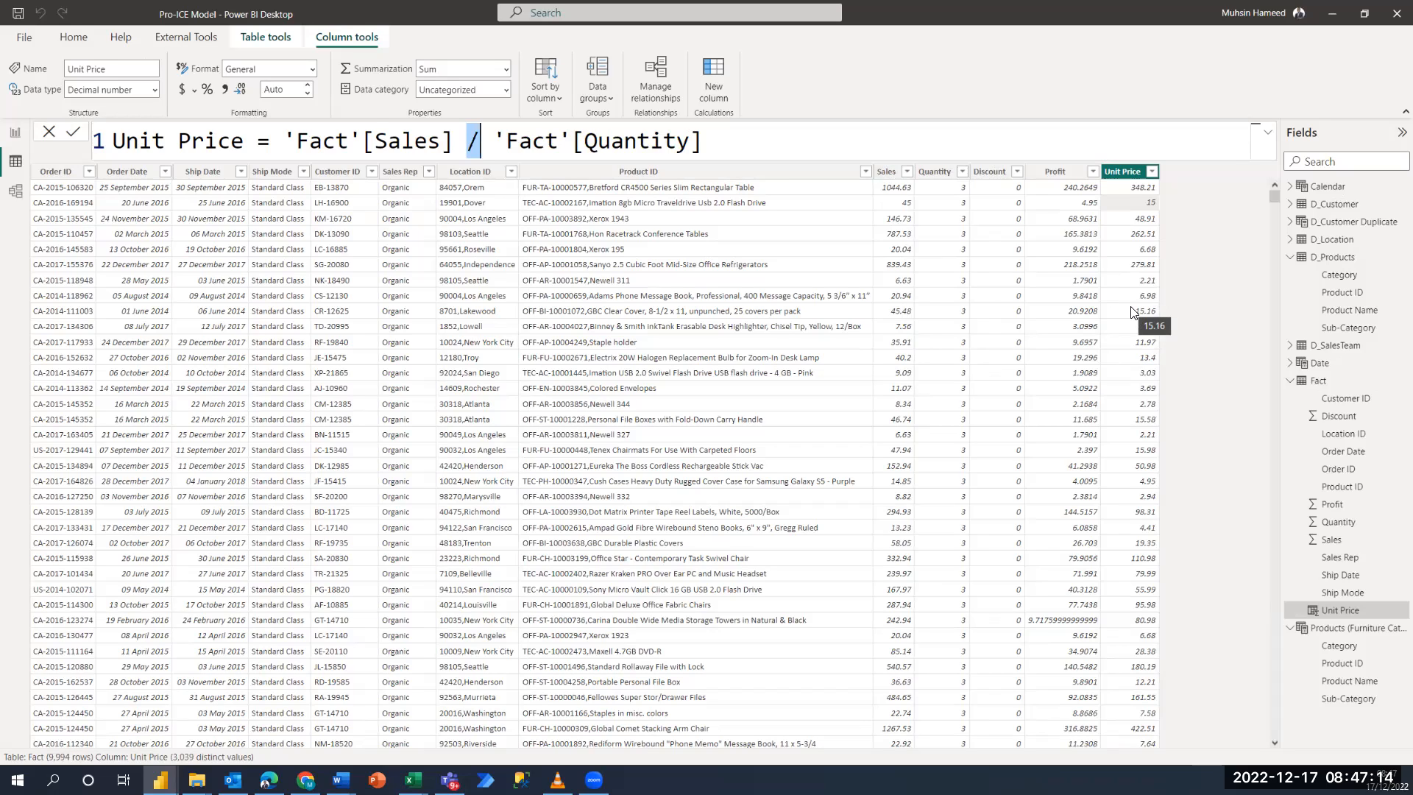
Create another calculated column in Fact named Unit Price 2 and start its formula with the DIVIDE function.
left_click(709, 70)
key("ctrl+a")
type("Unit Pric")
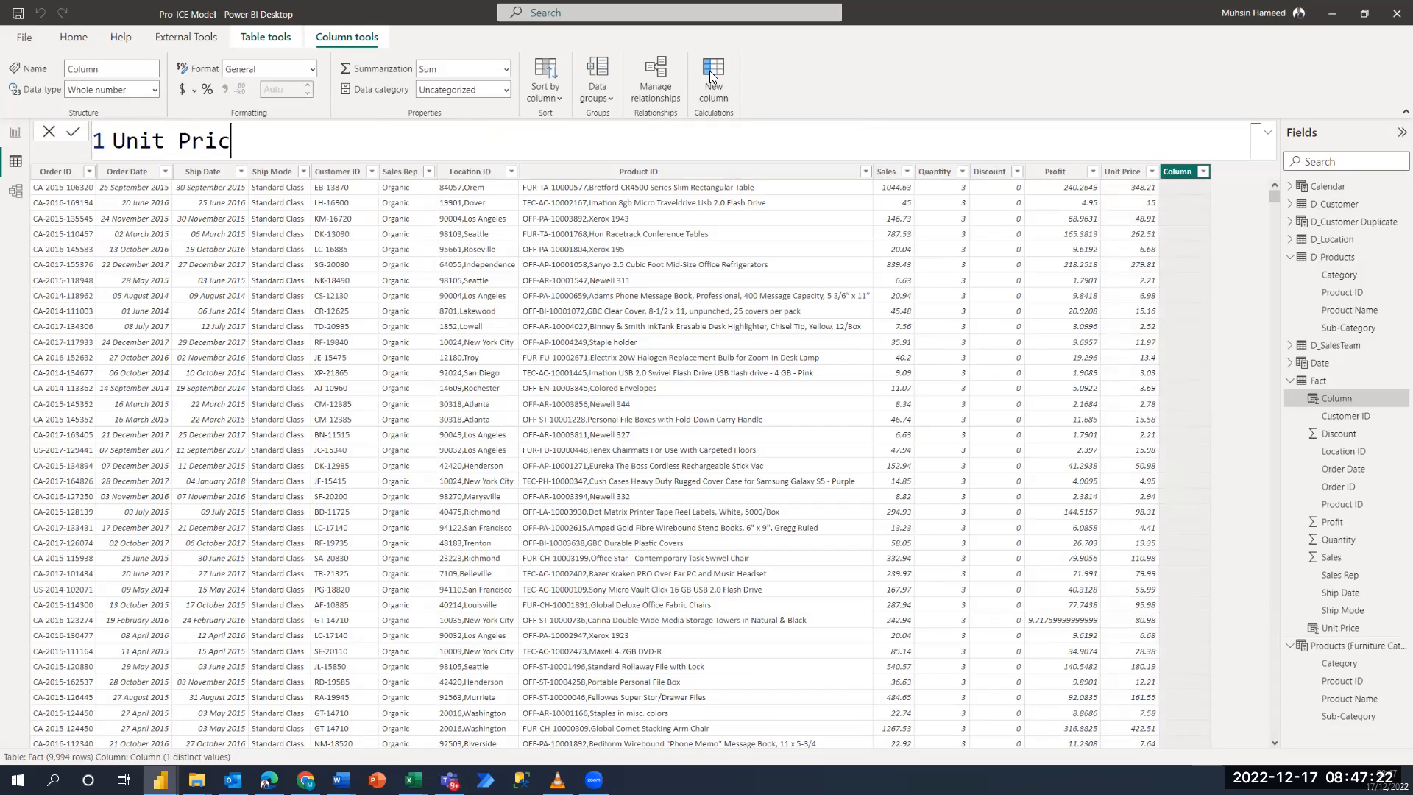
type("e 2 = divi")
key("Tab")
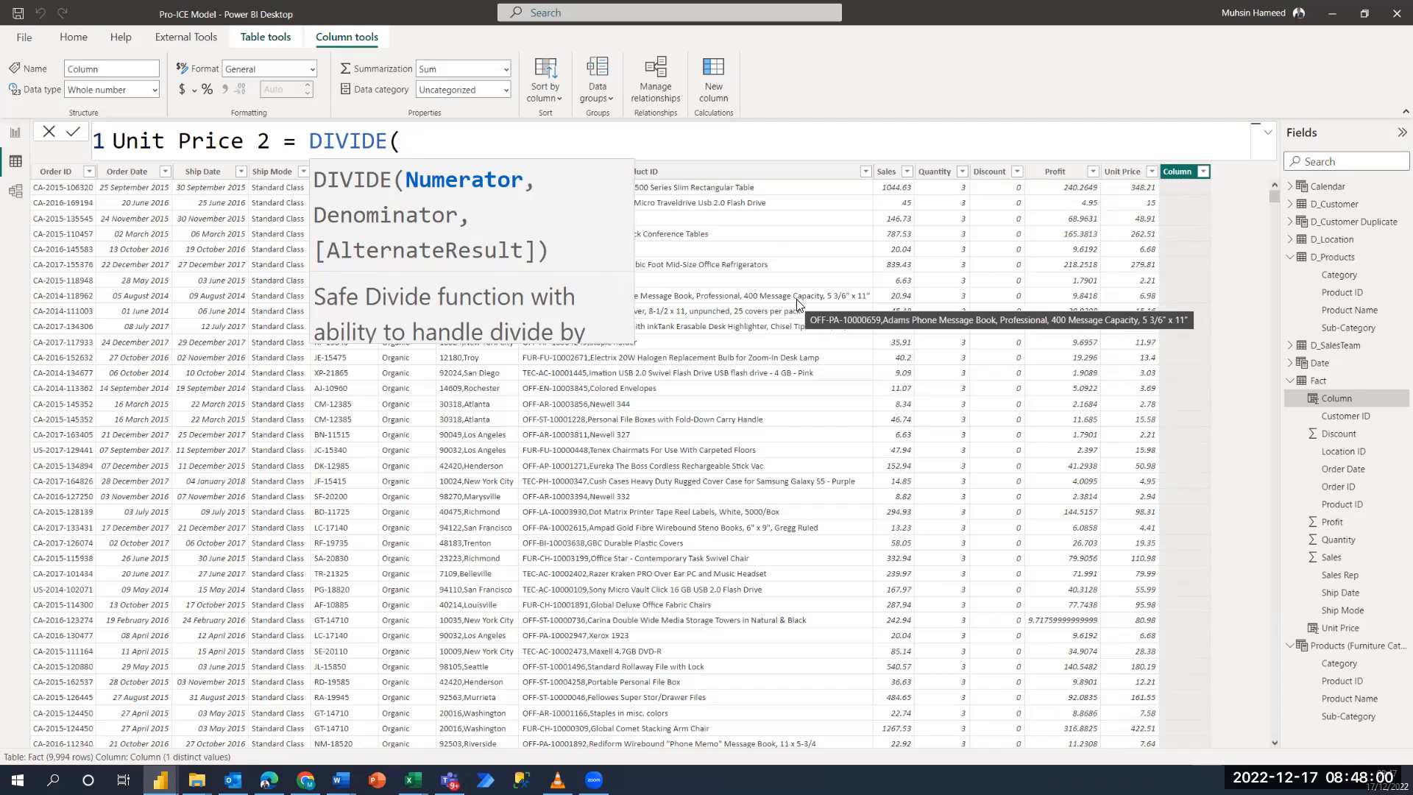
Complete the DIVIDE formula with 'Fact'[Sales] as numerator, 'Fact'[Quantity] as denominator and 0 as alternate result, and commit it.
type("'Fact'[Sales], q")
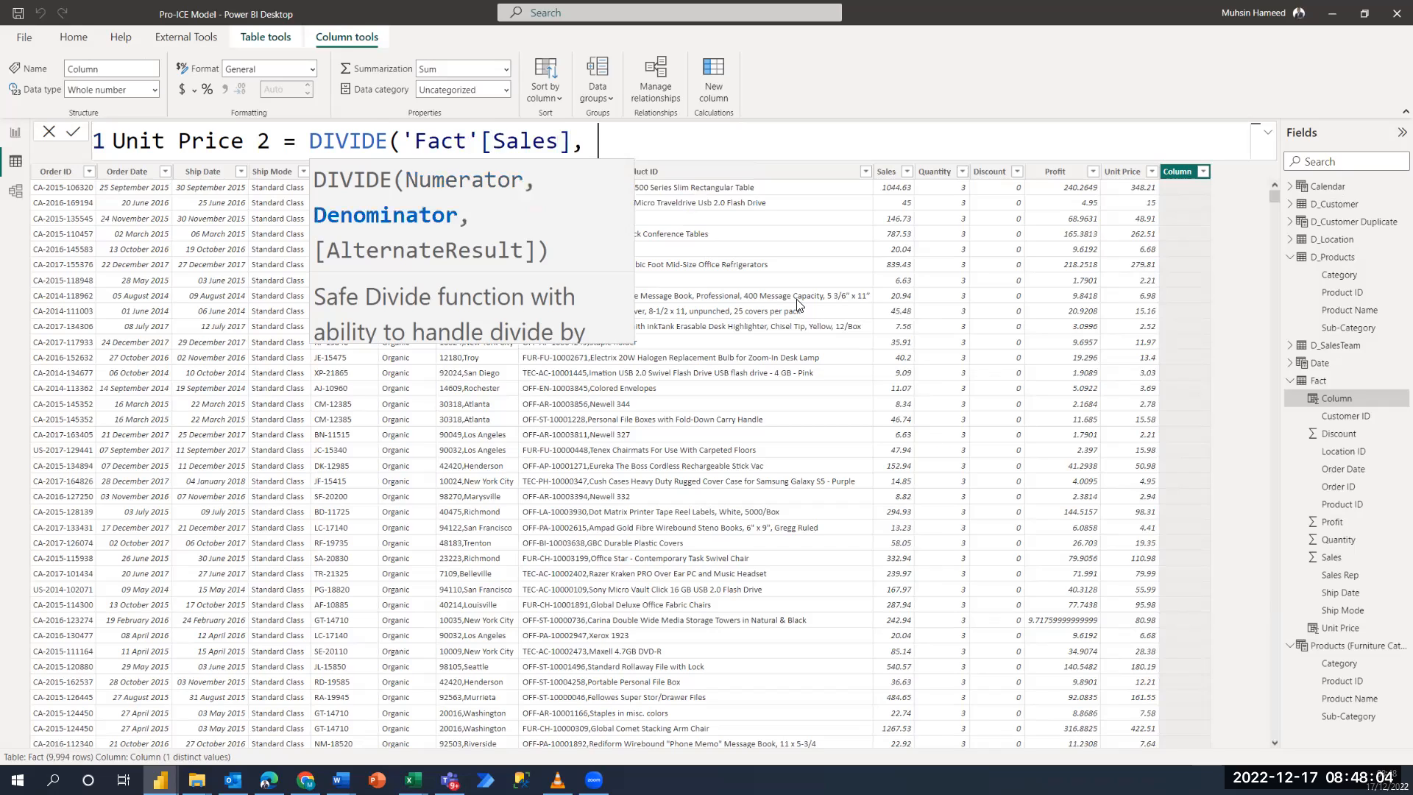
type("uanti")
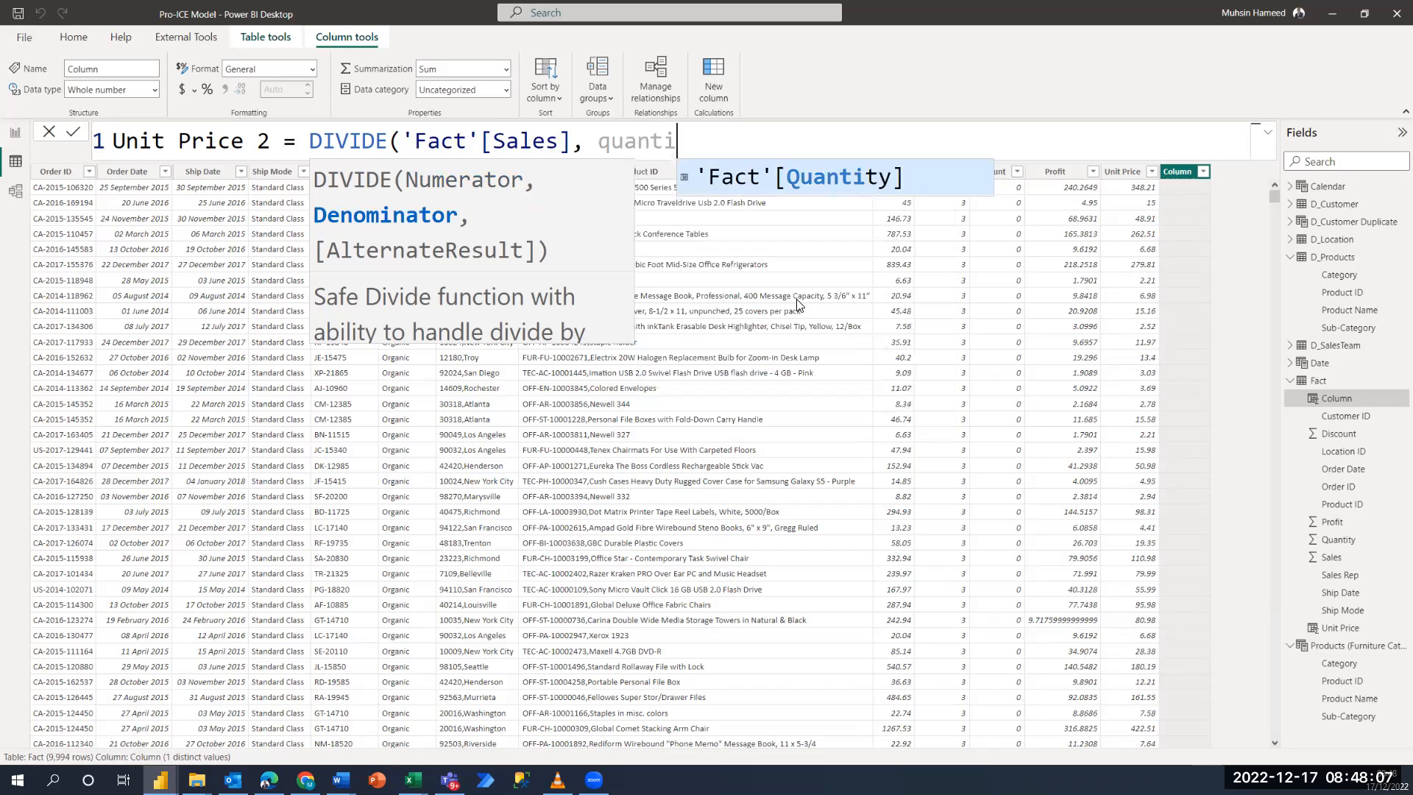
key("Tab")
type(",")
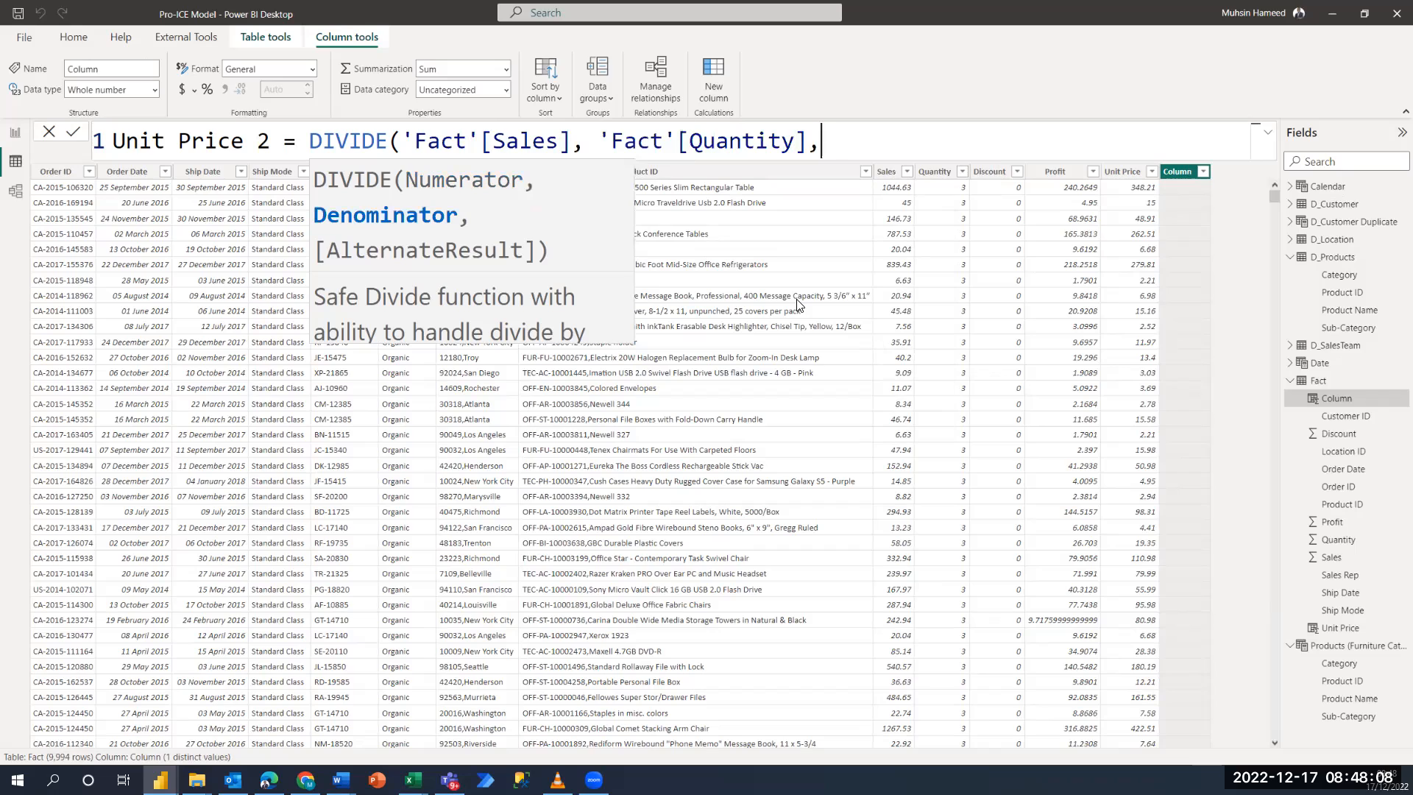
type(" 0)")
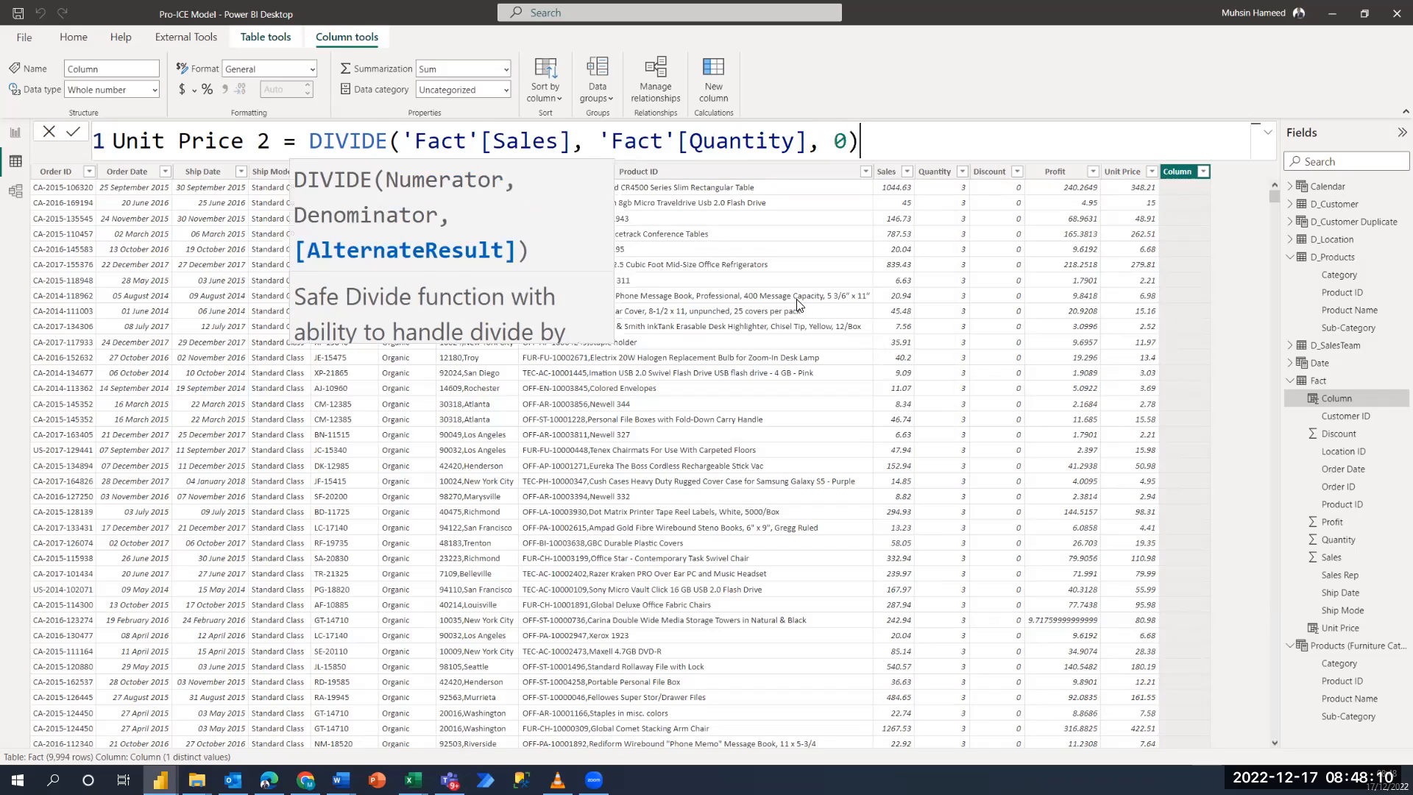
key("Return")
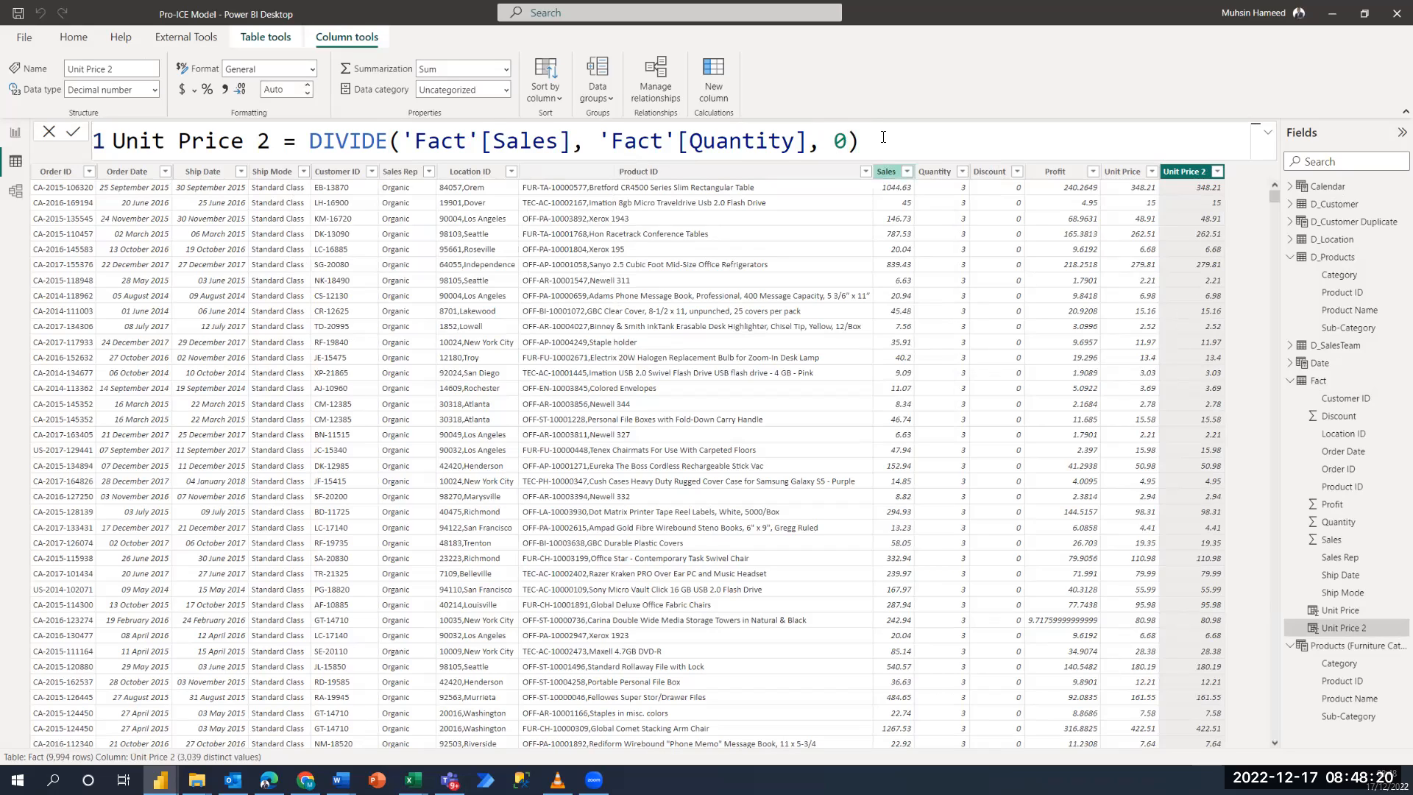
Review the DIVIDE expression of Unit Price 2 and its alternate result argument.
left_click_drag(860, 140, 317, 127)
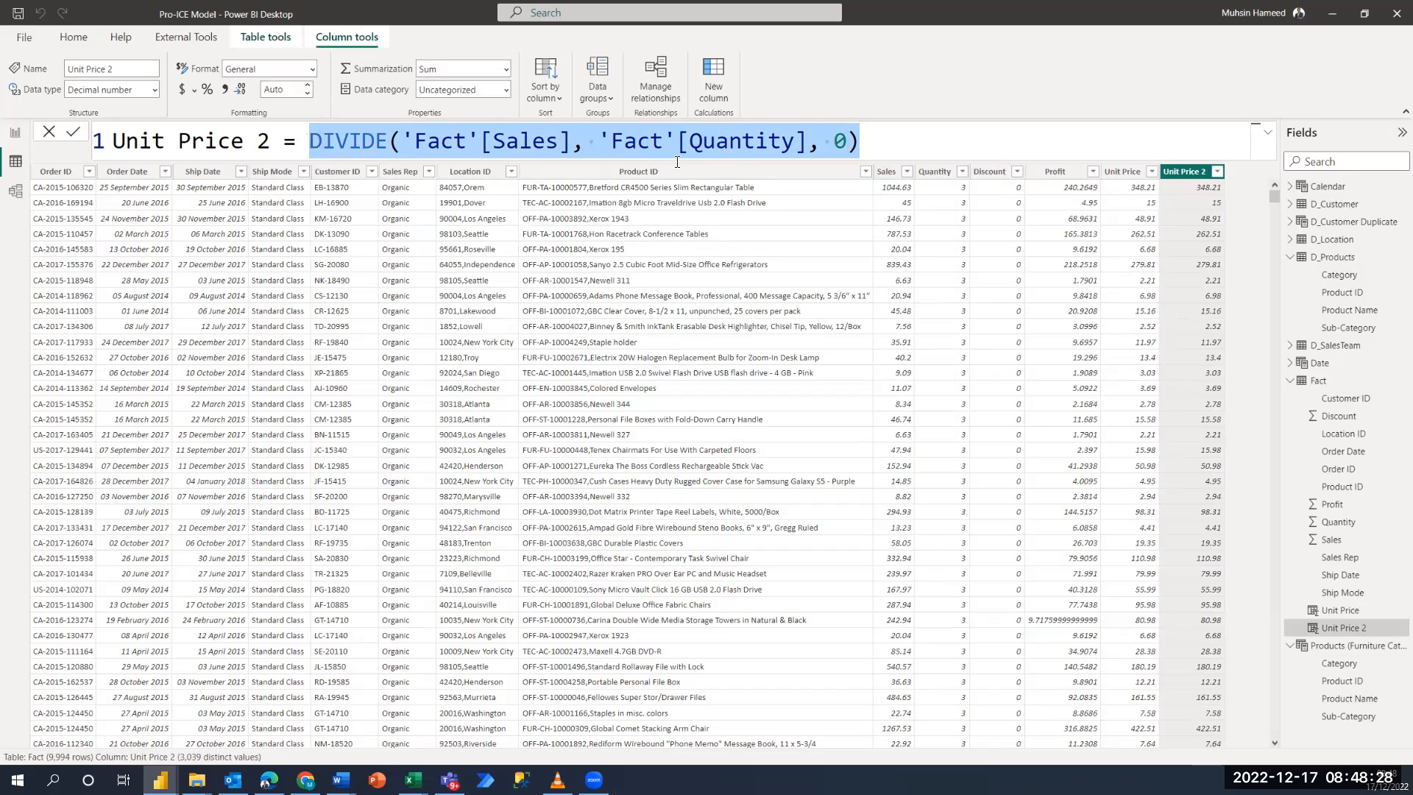
left_click(843, 141)
double_click(839, 140)
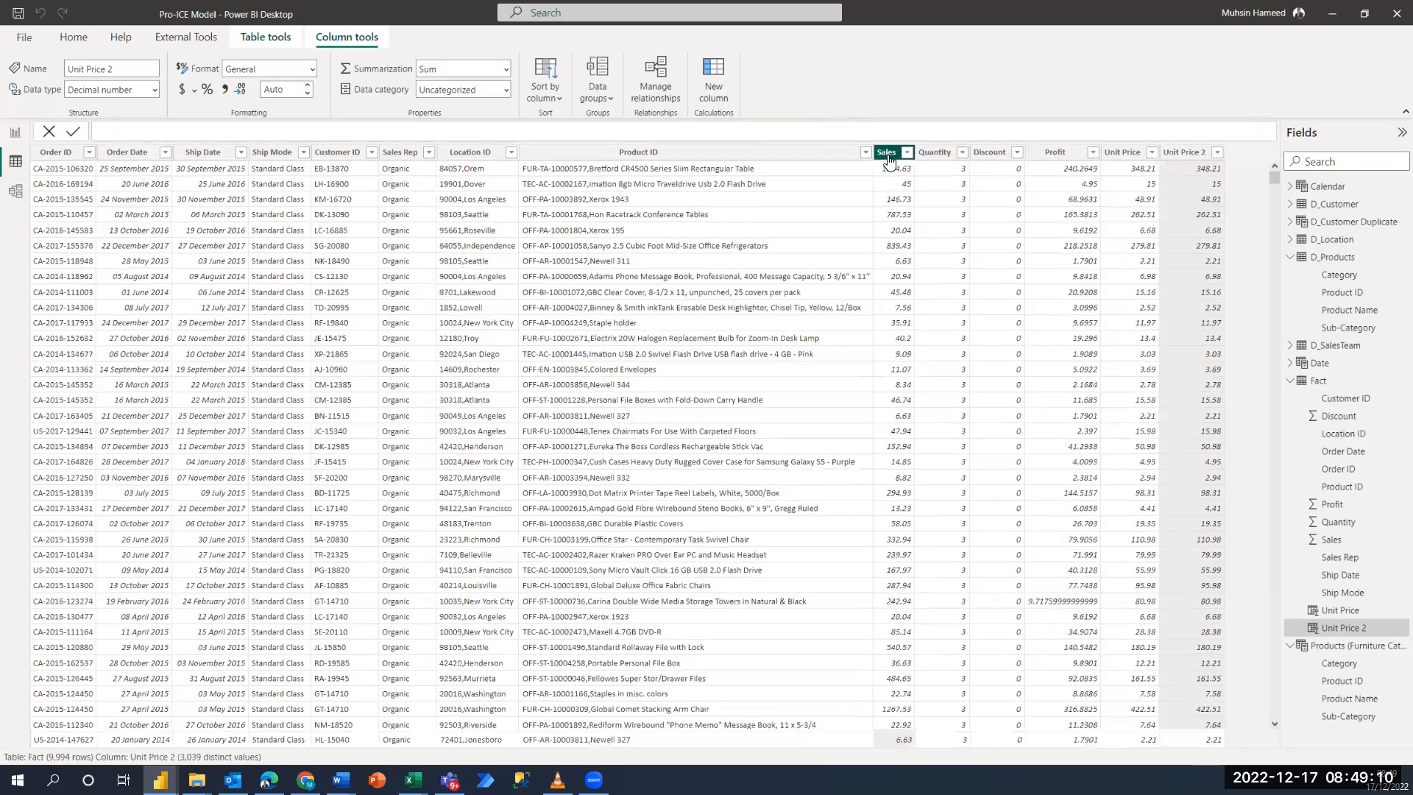
Create a calculated column in Fact named Amount Paid and start its formula with 'Fact'[Sales].
left_click(990, 152)
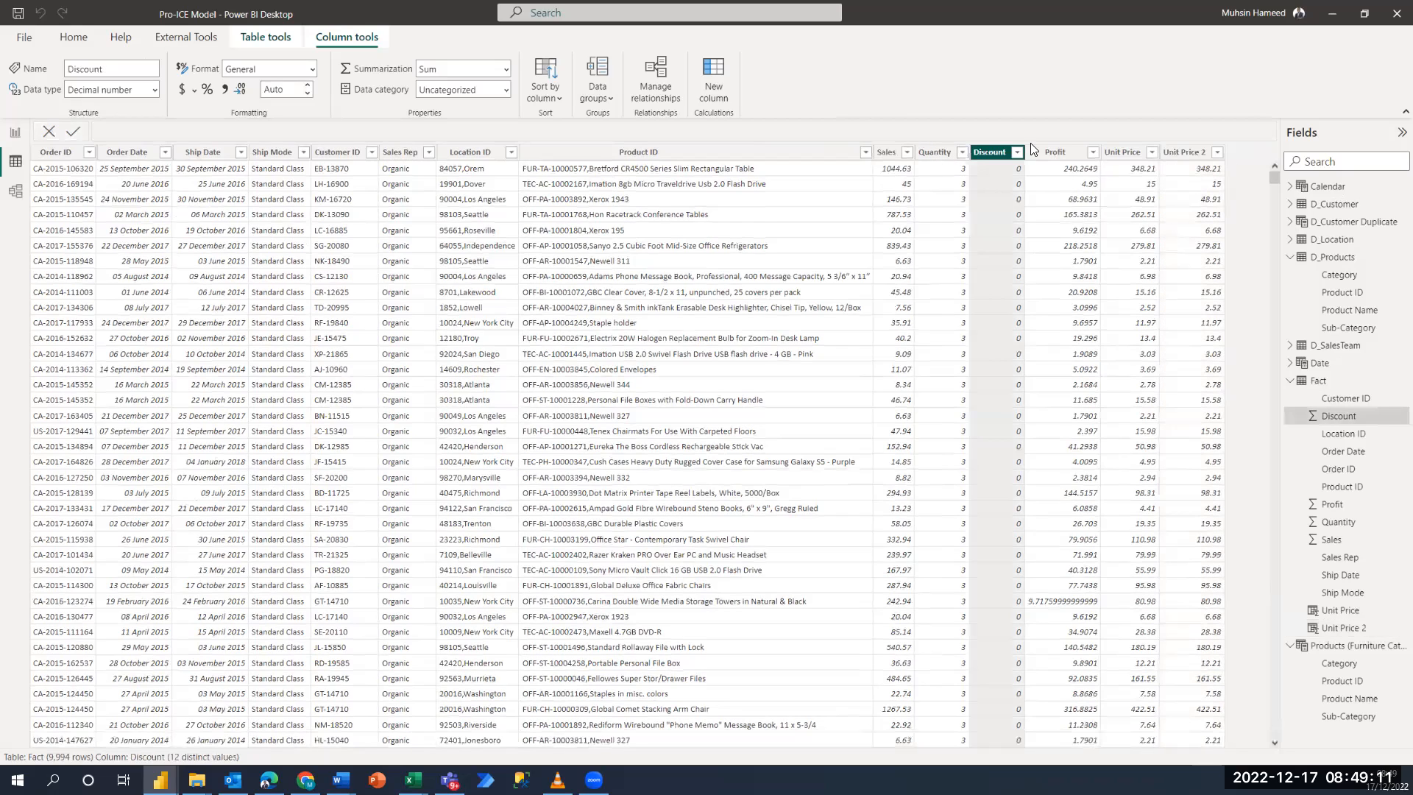
left_click(709, 83)
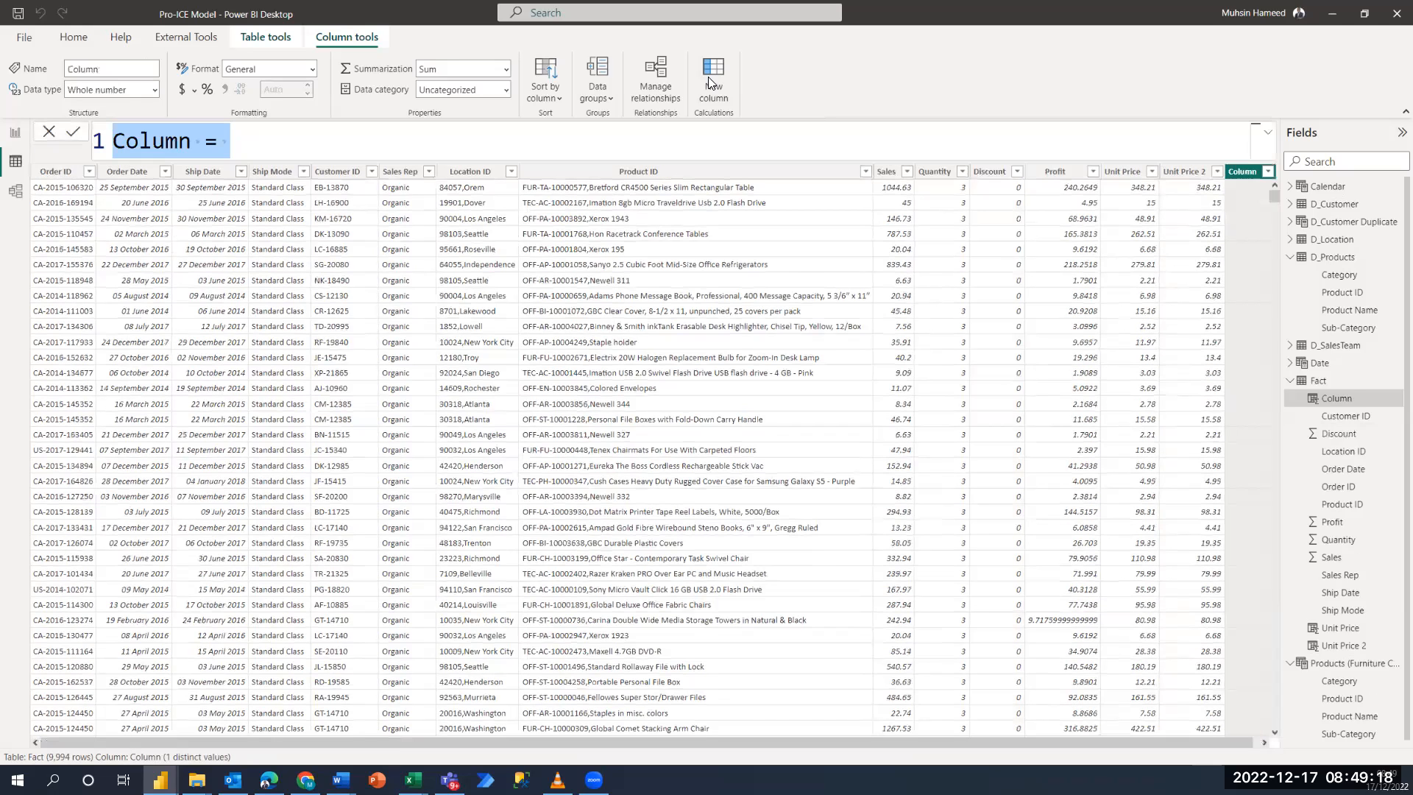
type("Amount")
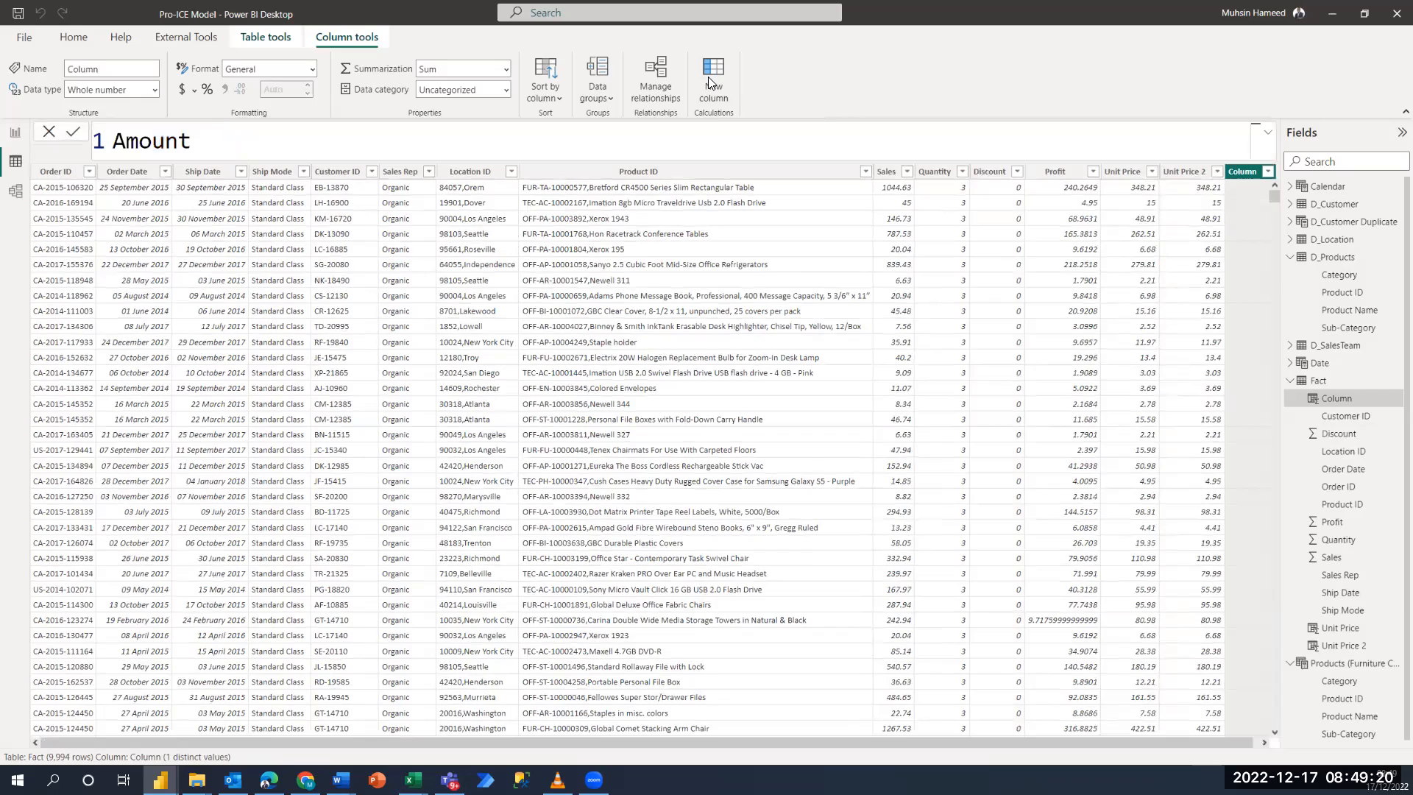
type(" Paid = sale")
key("Tab")
type(",")
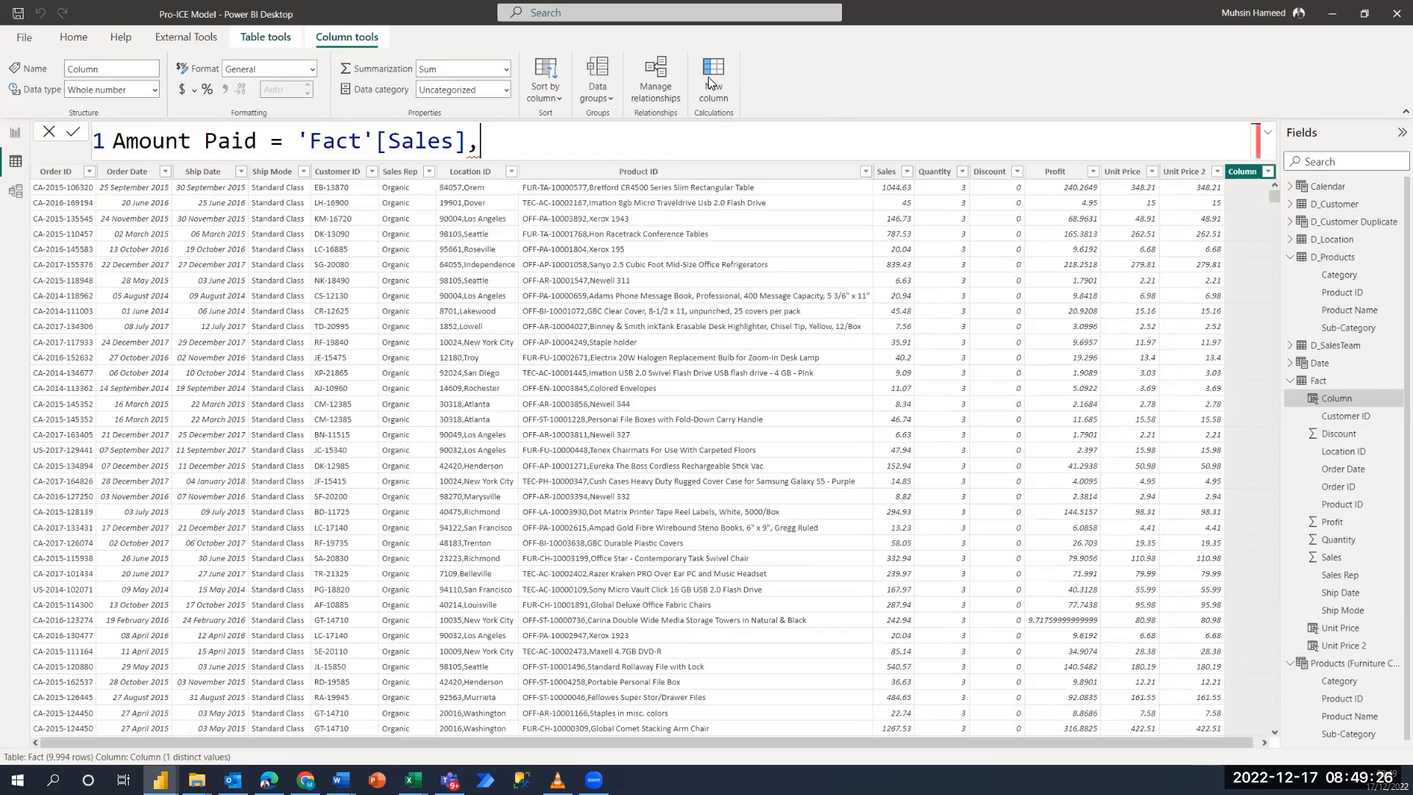
Subtract 'Fact'[Discount] from the sales value in the Amount Paid formula and commit it.
key("BackSpace")
type("- 'Fact'[")
type("Dis")
type("co")
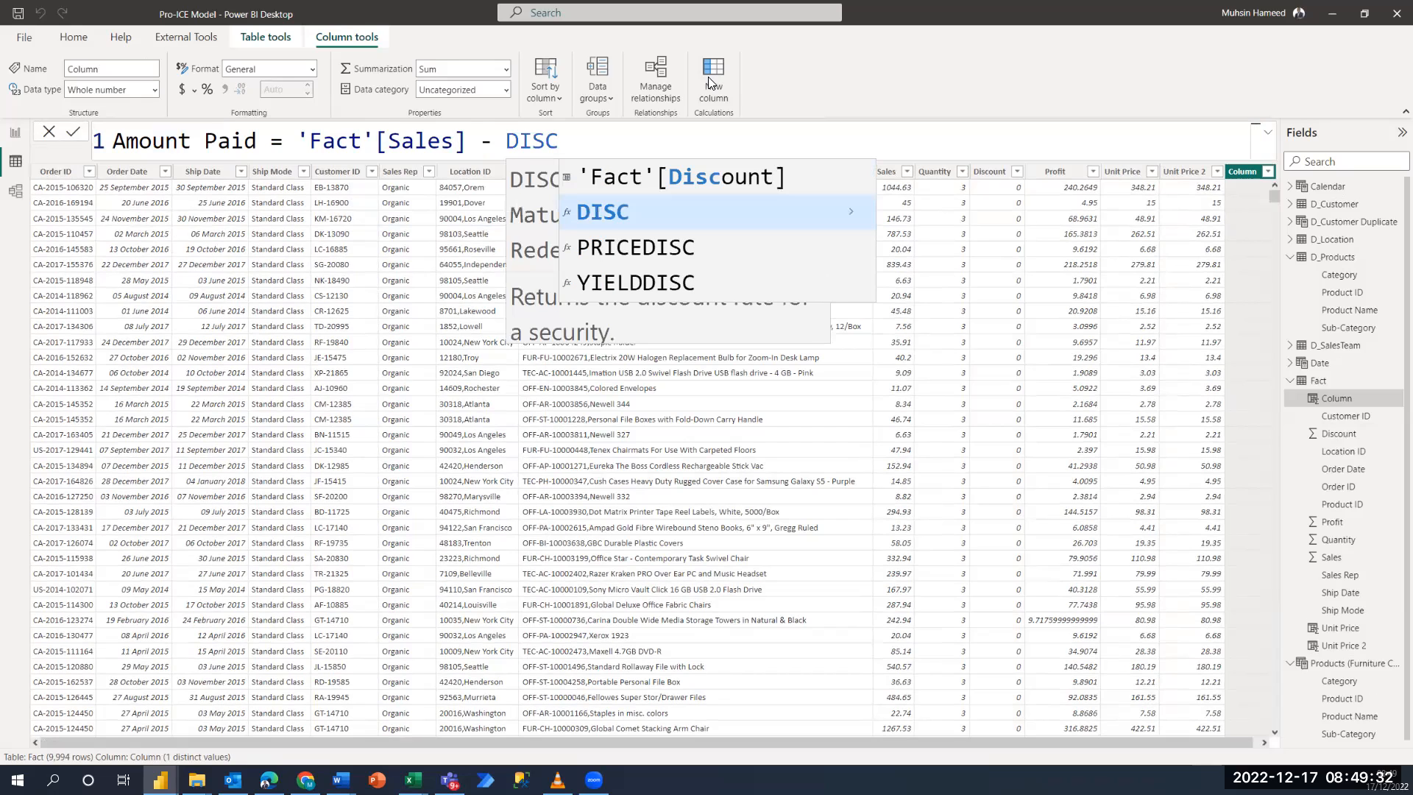
key("Tab")
key("Return")
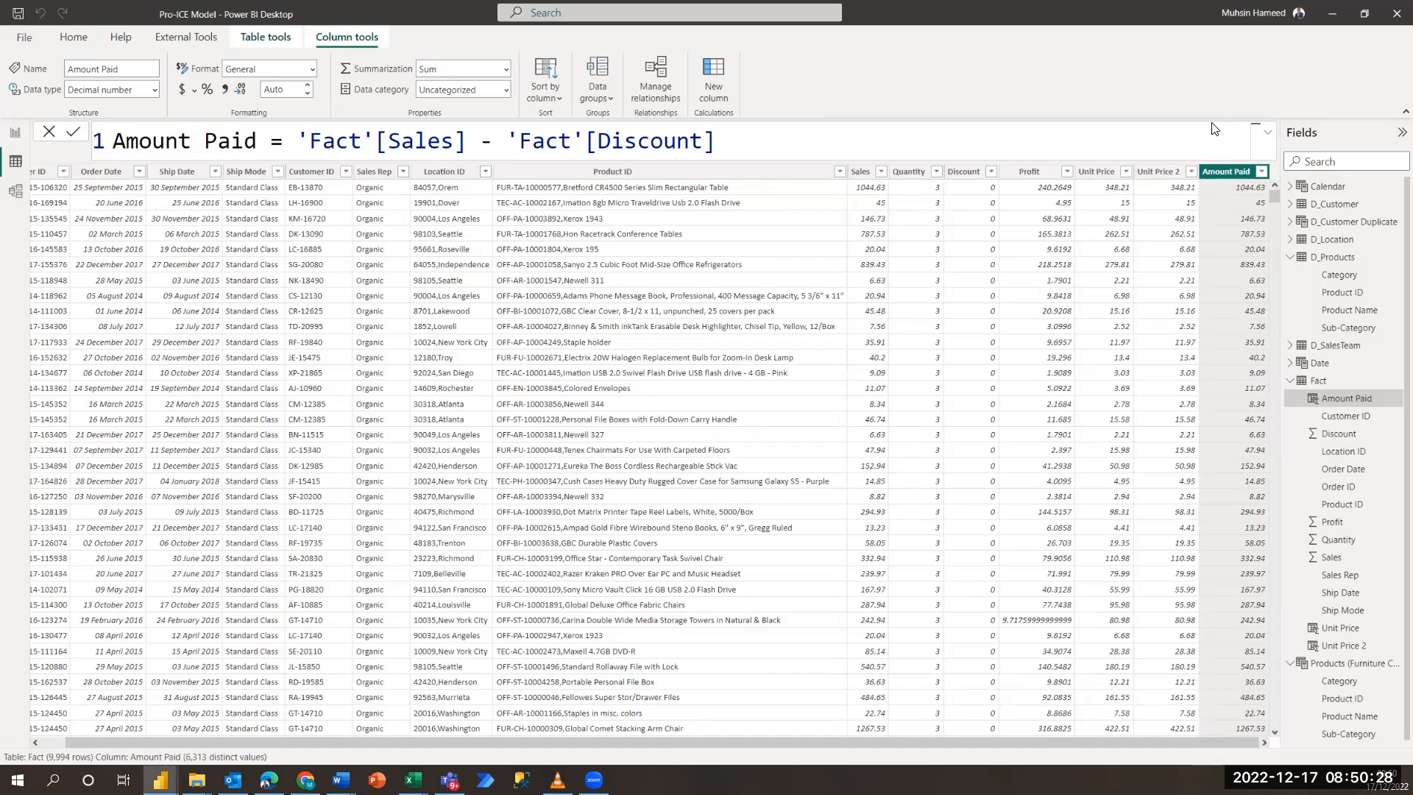
Recheck the Unit Price formula, create a new calculated table and try to use DIVIDE in its formula.
left_click(1115, 177)
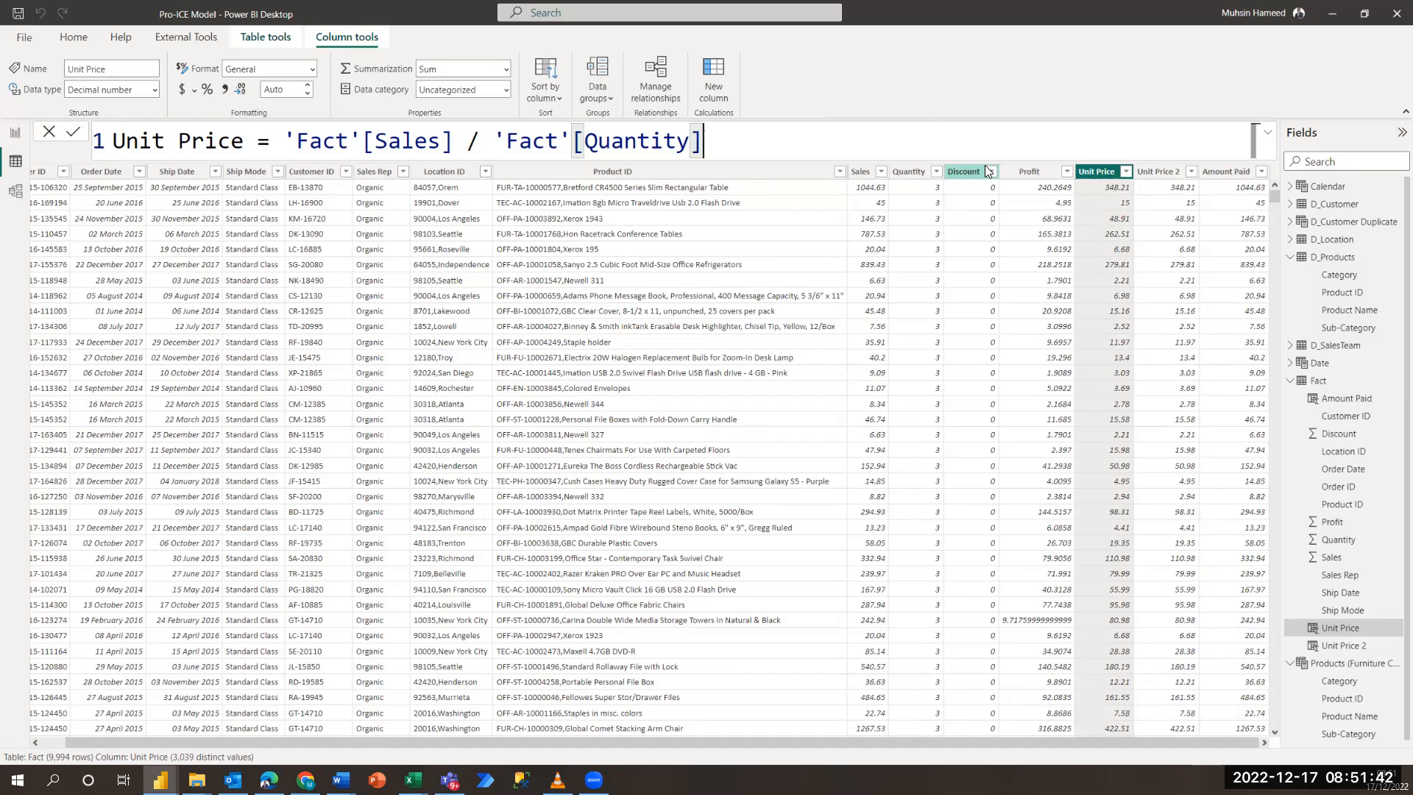
left_click(262, 44)
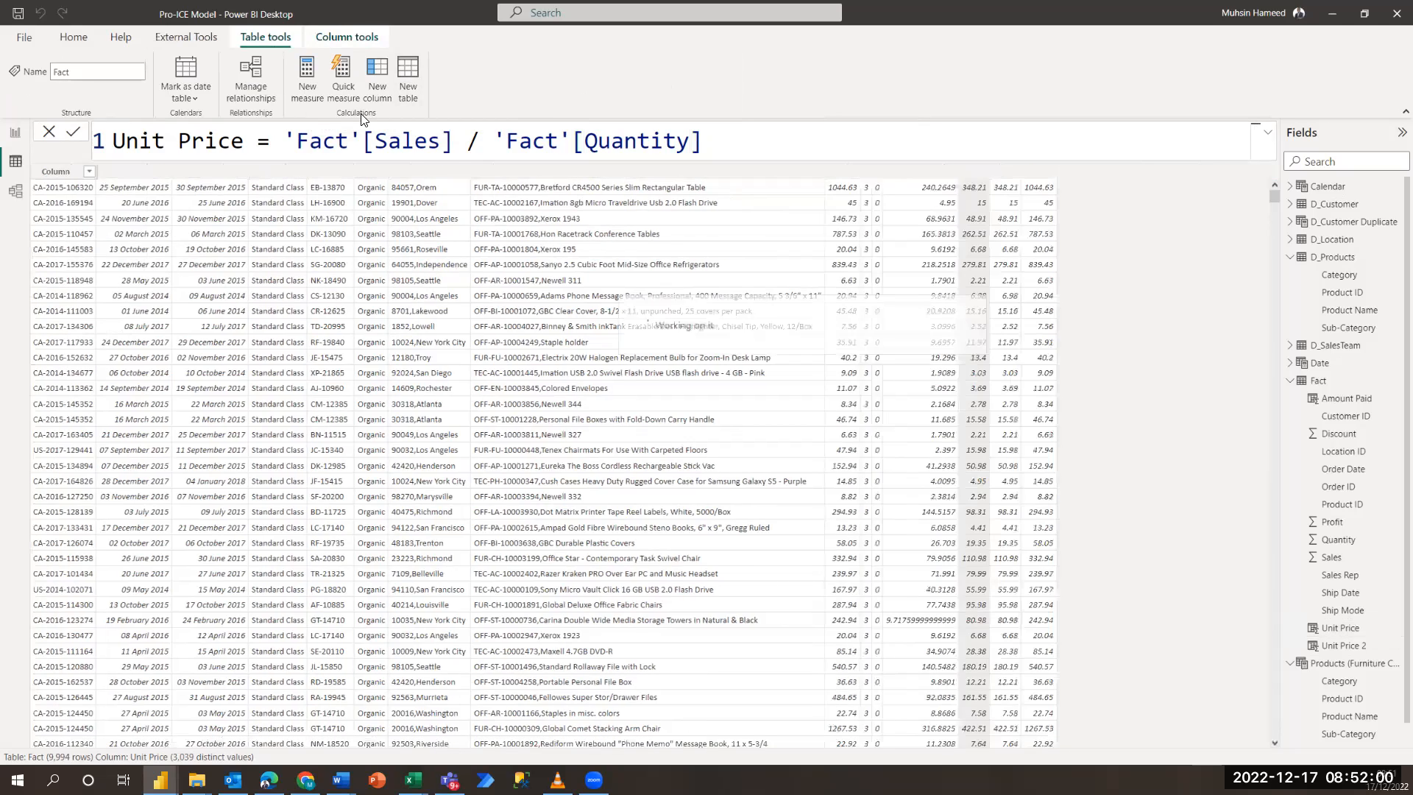
type("divi")
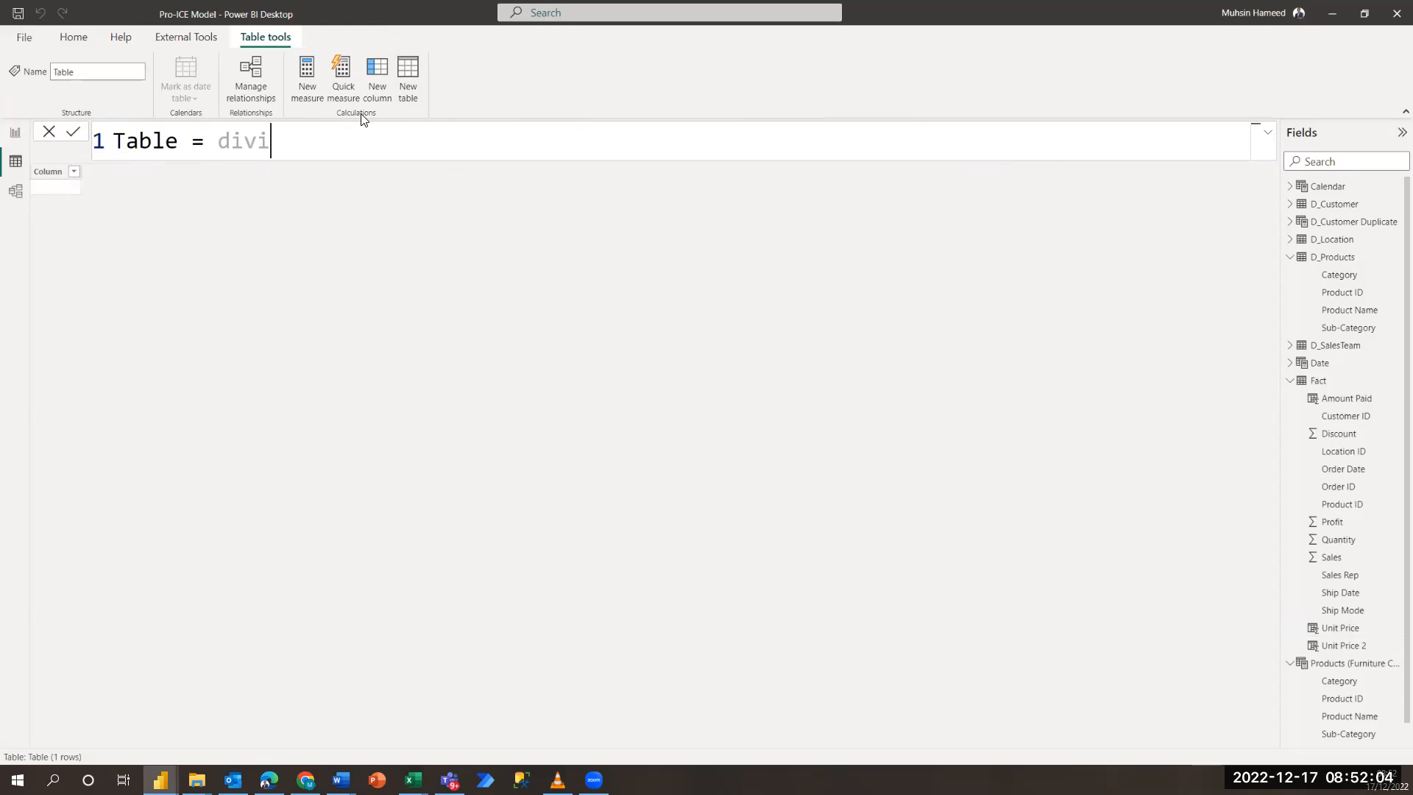
key("BackSpace")
key("BackSpace")
key("BackSpace")
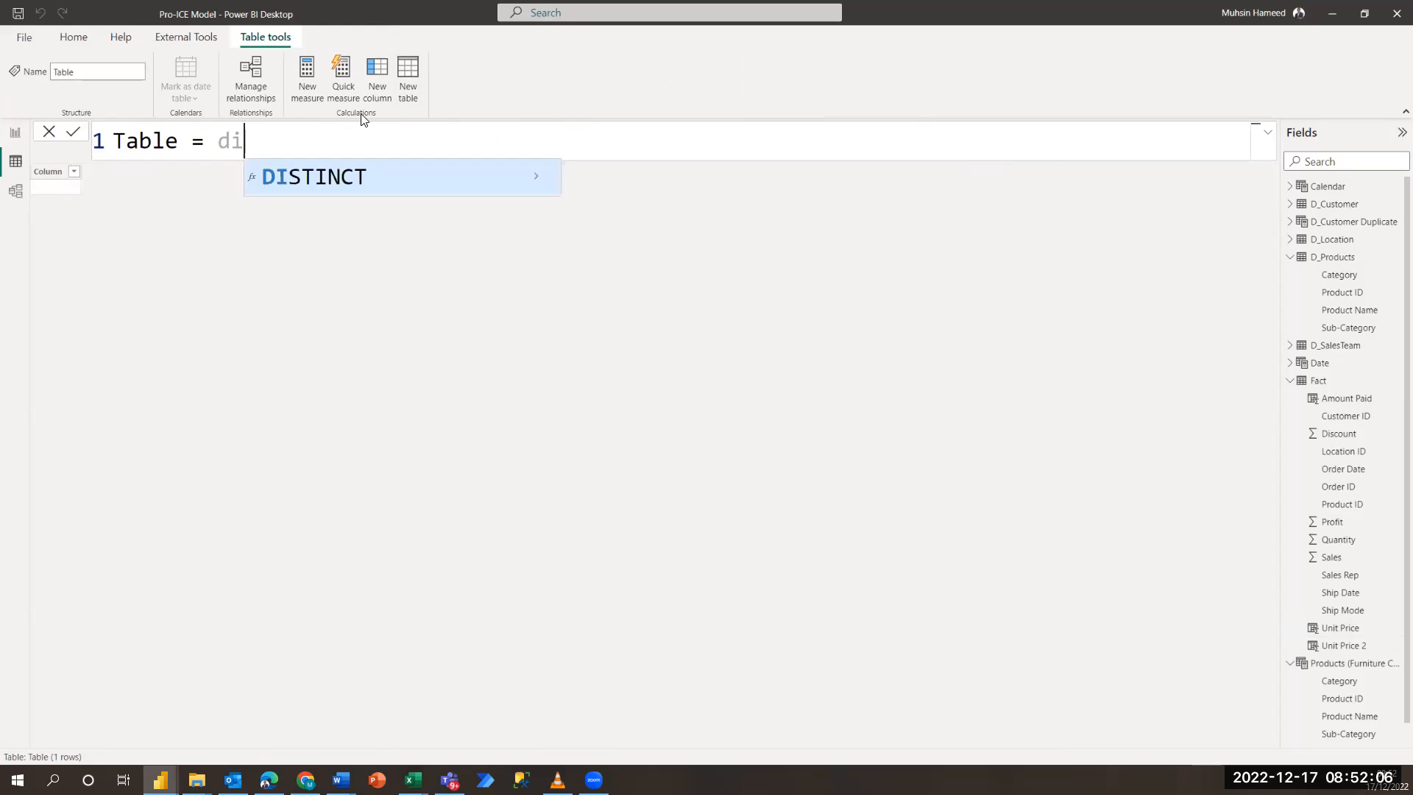
type("ivi")
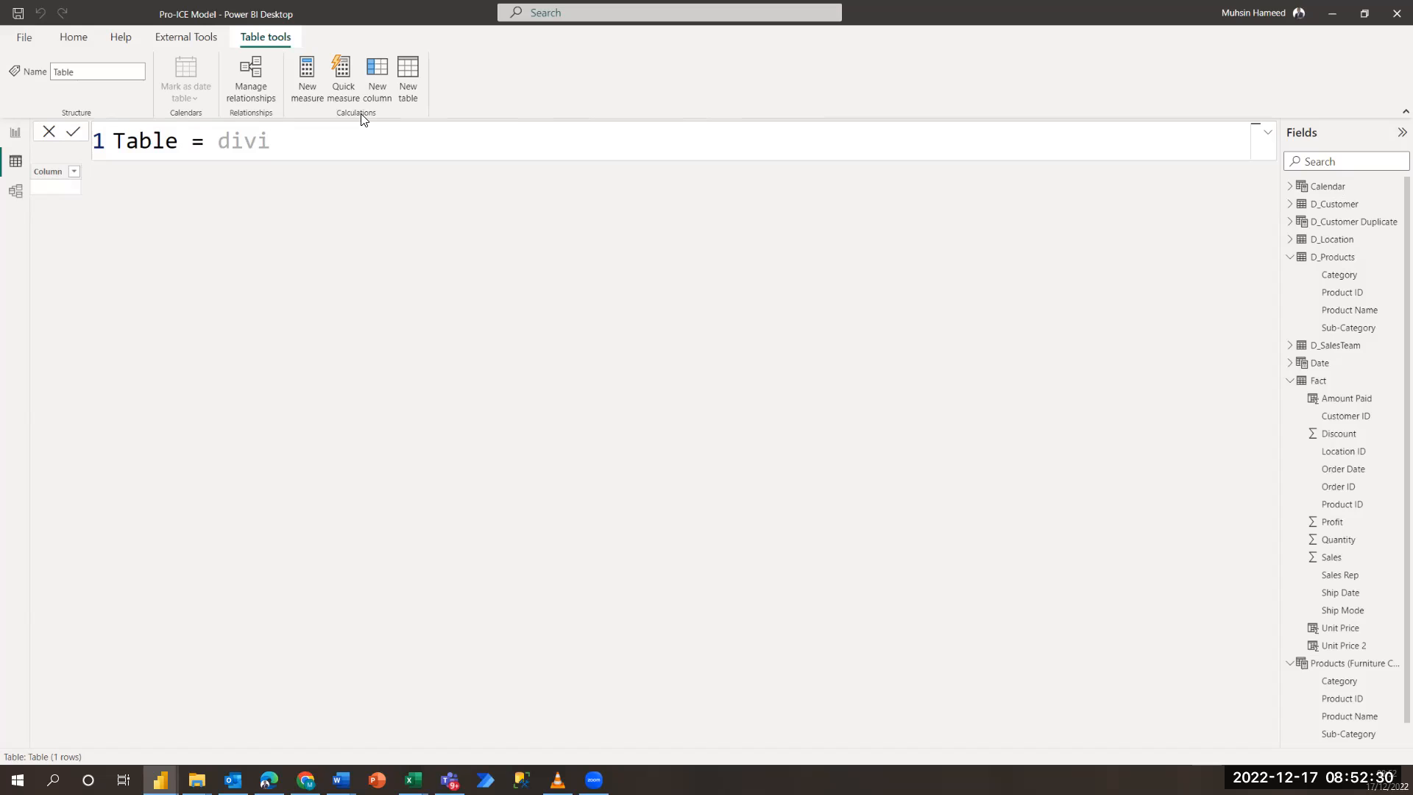
Replace the partial DIVIDE entry in the new table's formula with the VALUES function.
key("BackSpace")
key("BackSpace")
key("BackSpace")
key("BackSpace")
type("val")
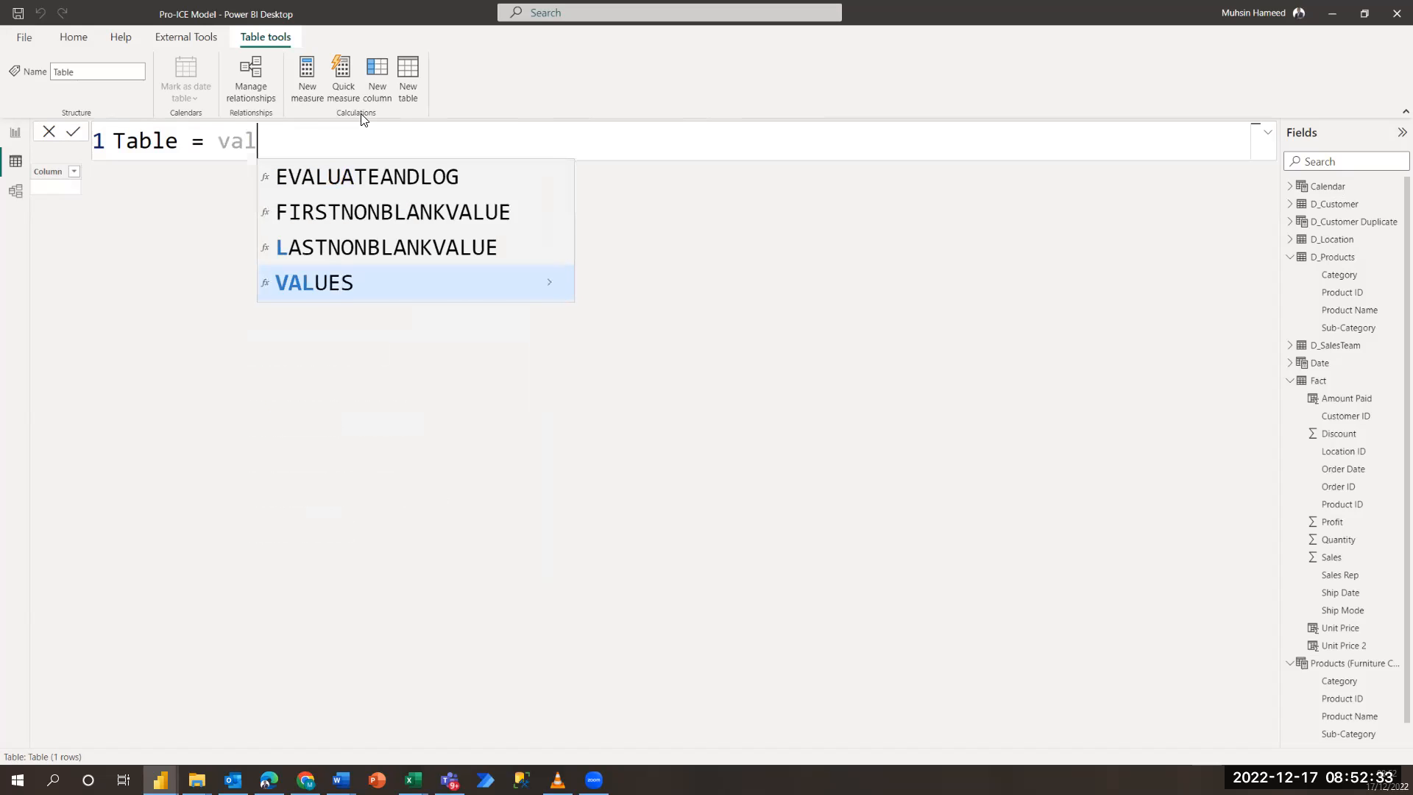
key("Tab")
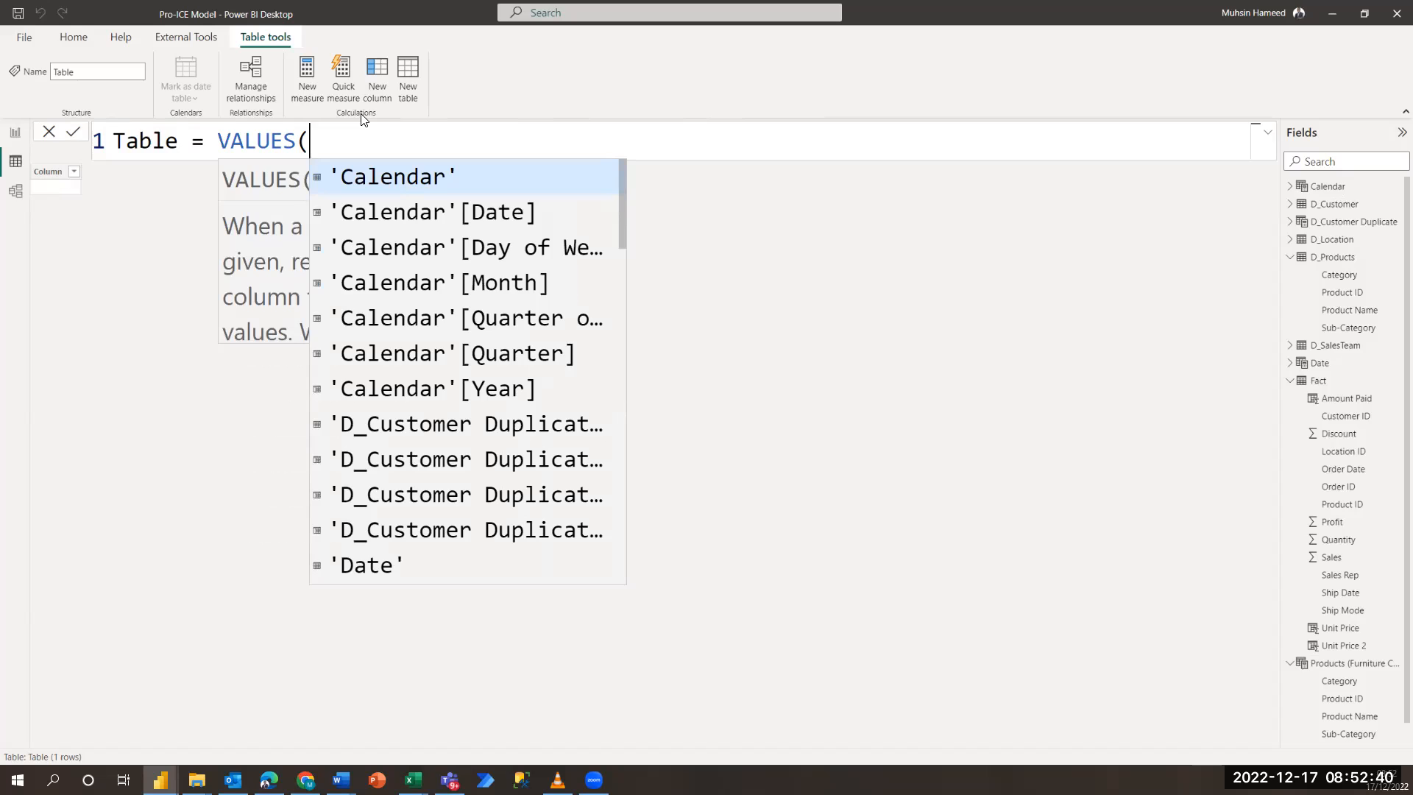
Replace the VALUES function in the new table's formula with the DISTINCT function.
type("\\")
key("BackSpace")
key("BackSpace")
key("BackSpace")
key("BackSpace")
key("BackSpace")
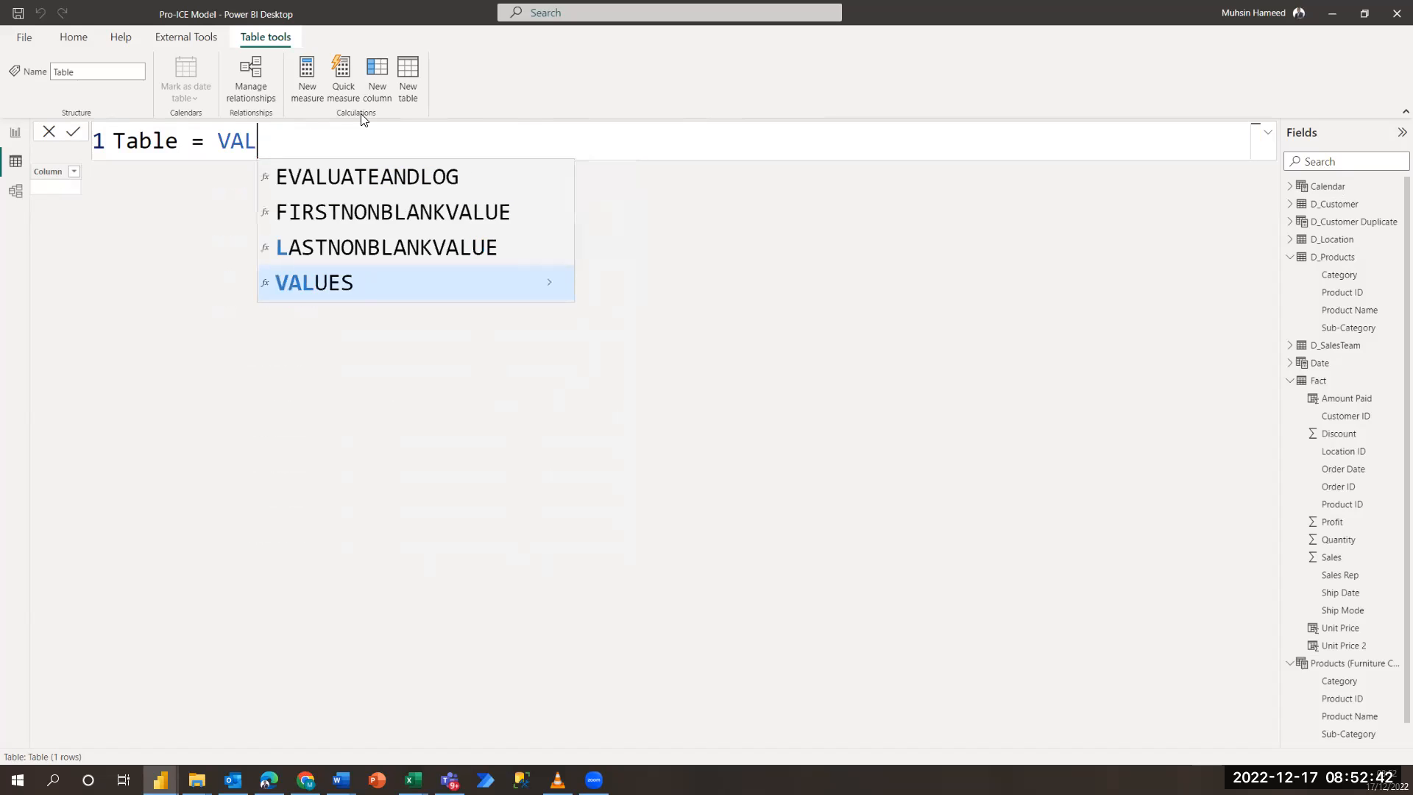
key("BackSpace")
key("BackSpace")
key("BackSpace")
type("Disti")
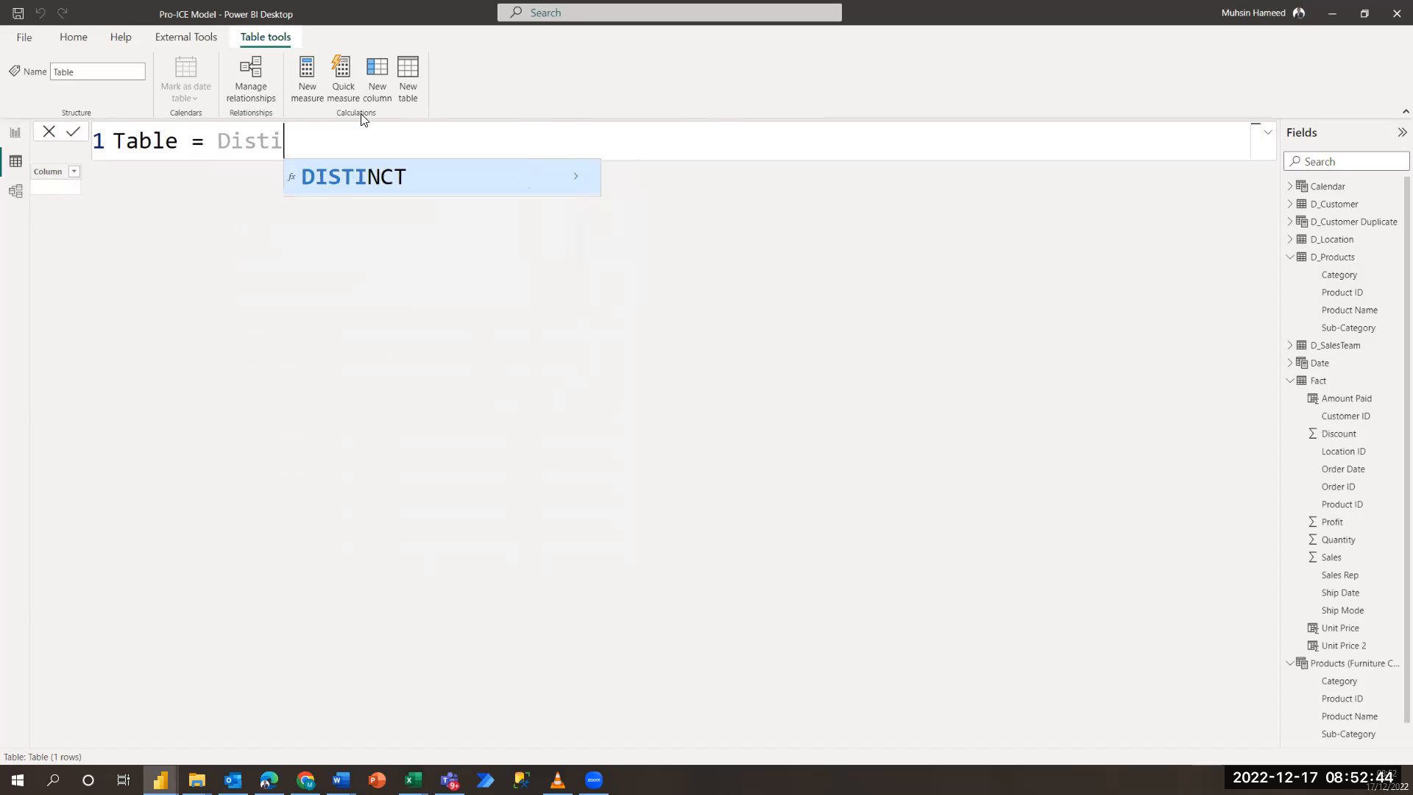
key("Tab")
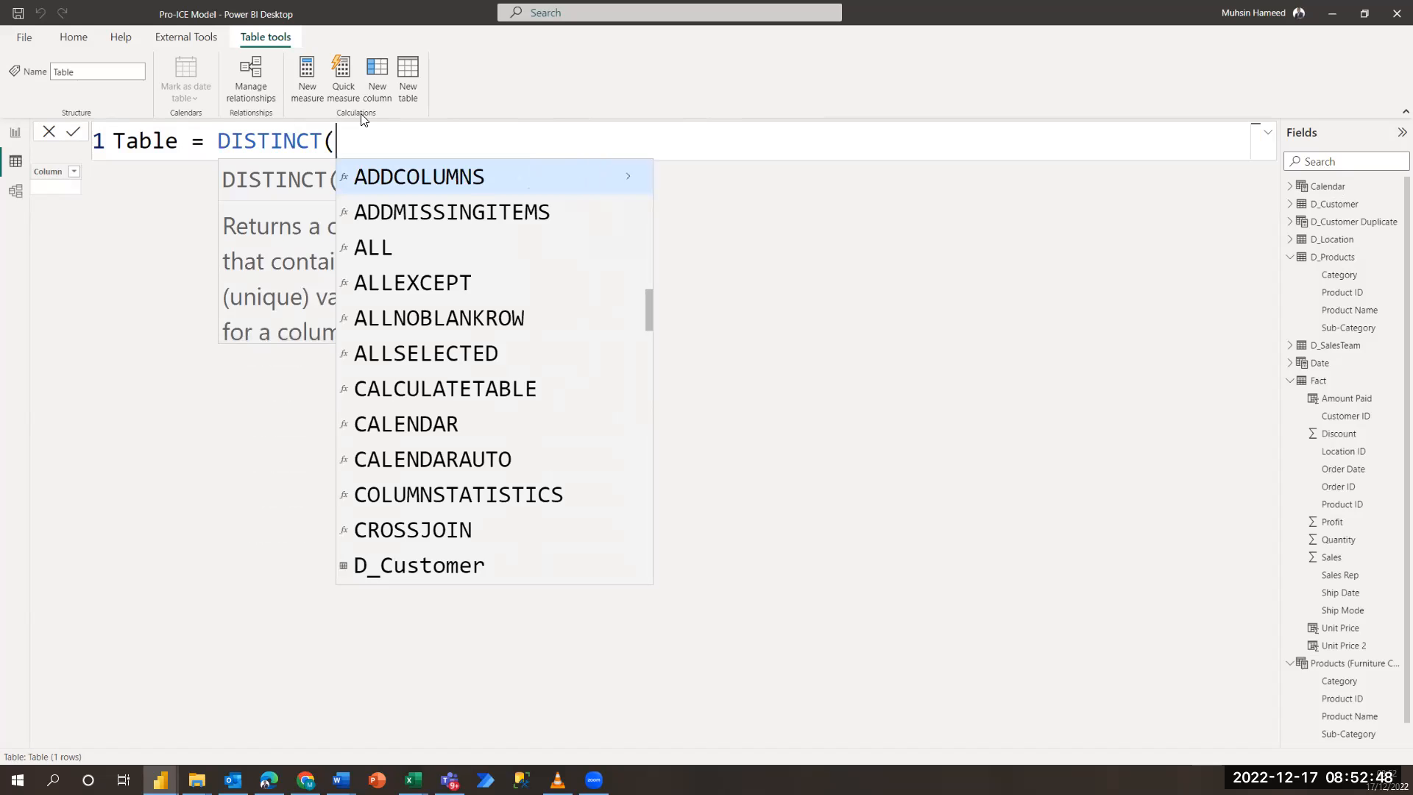
Replace DISTINCT in the new table's formula with Sum to bring up the SUMMARIZE functions, and discard the formula without committing it.
key("BackSpace")
key("BackSpace")
key("BackSpace")
key("BackSpace")
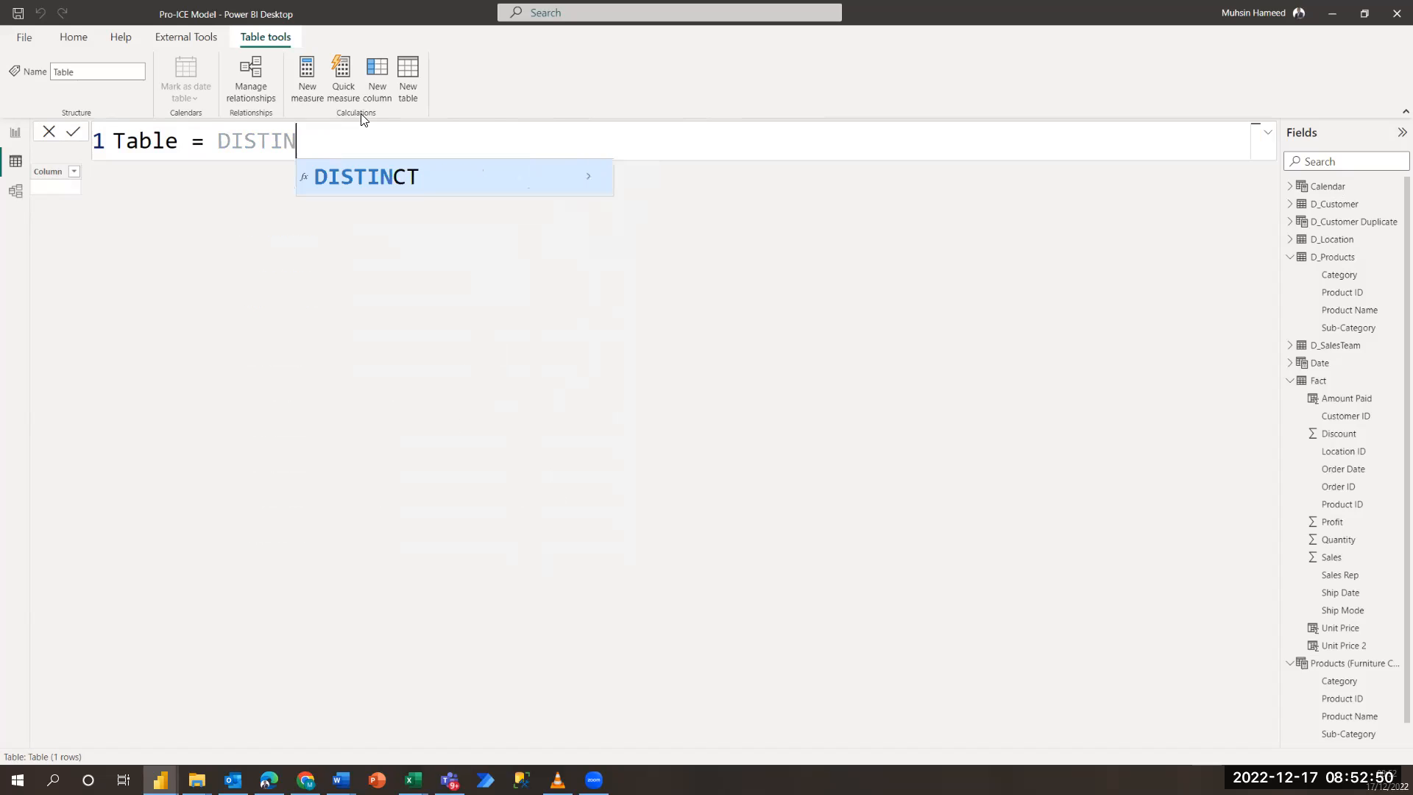
key("BackSpace")
key("BackSpace")
key("BackSpace")
key("BackSpace")
key("BackSpace")
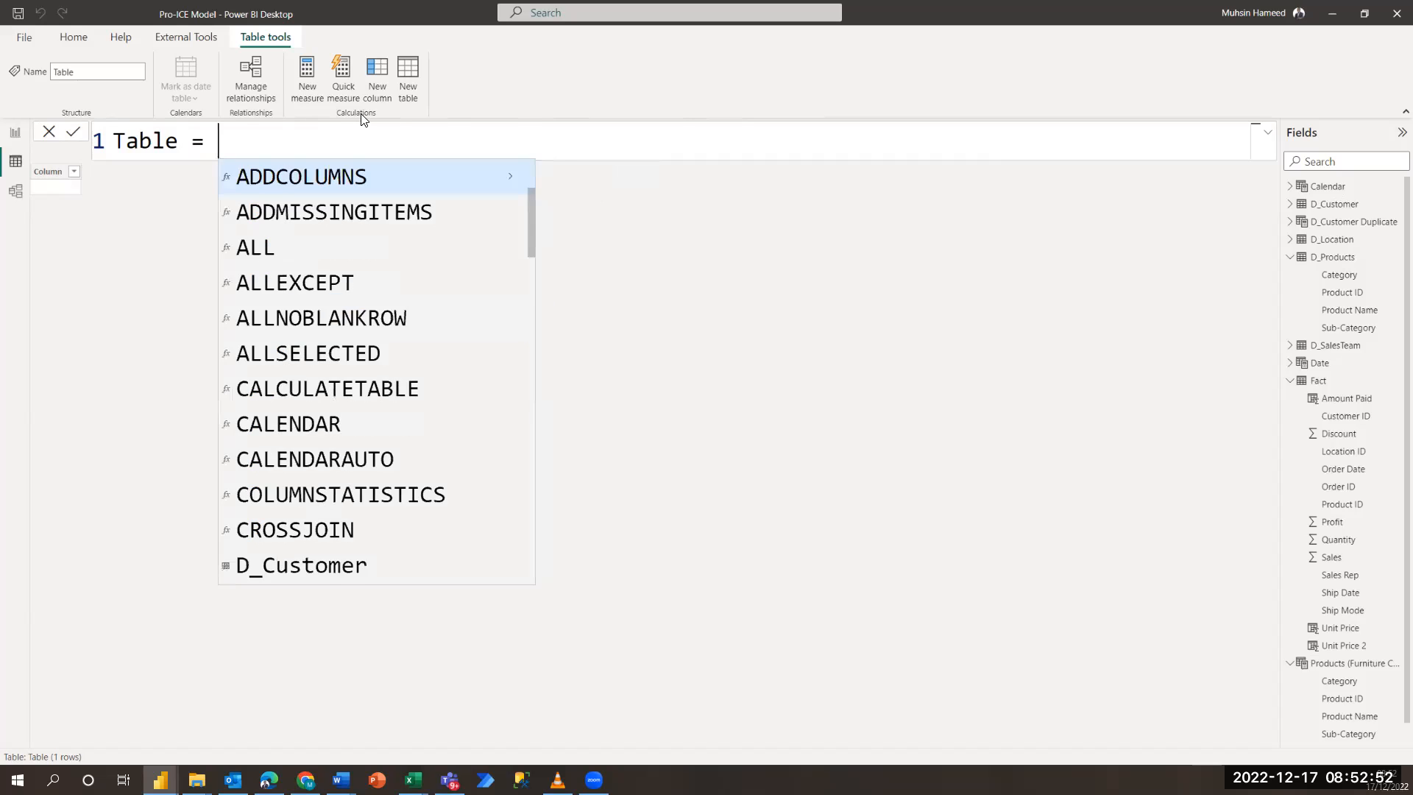
type("Sum")
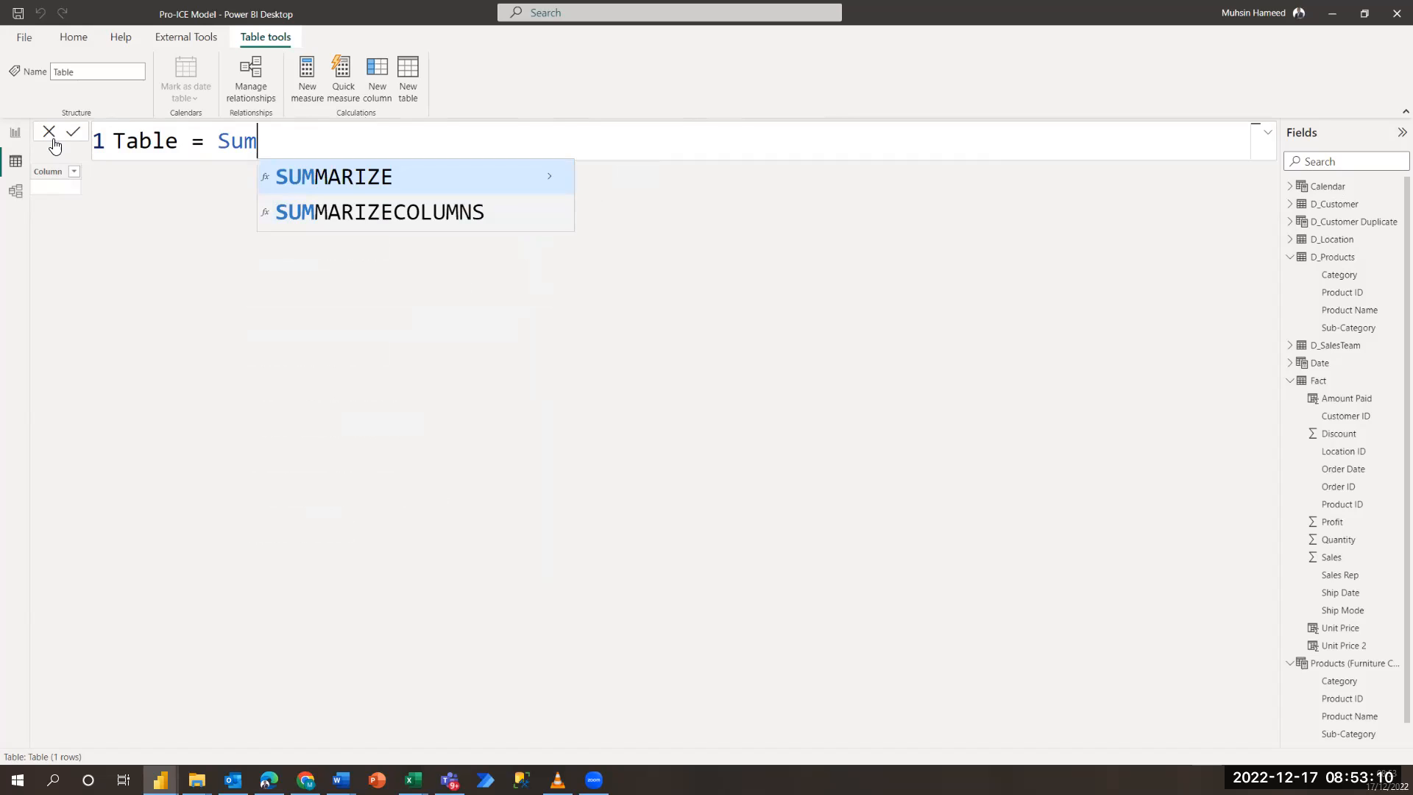
left_click(505, 55)
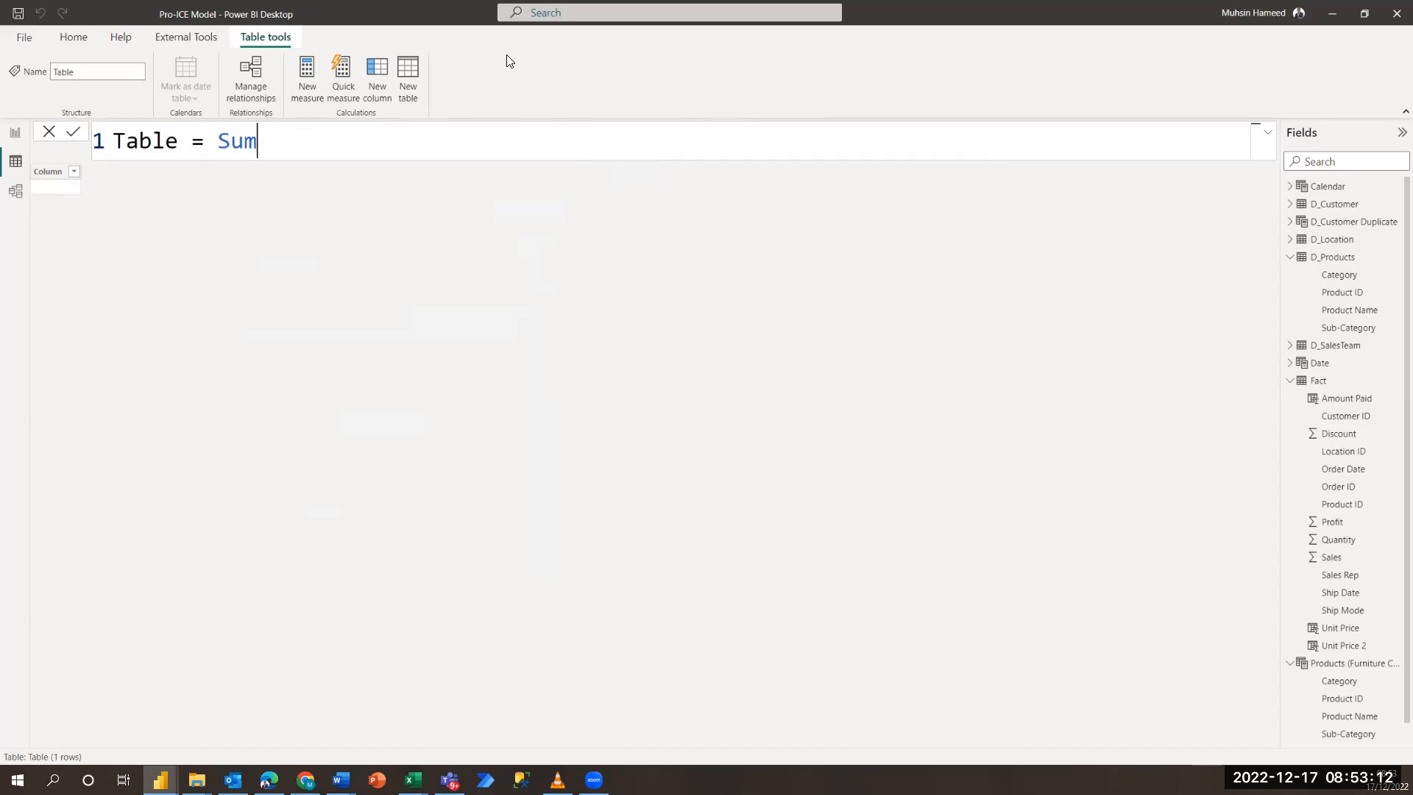
key("Escape")
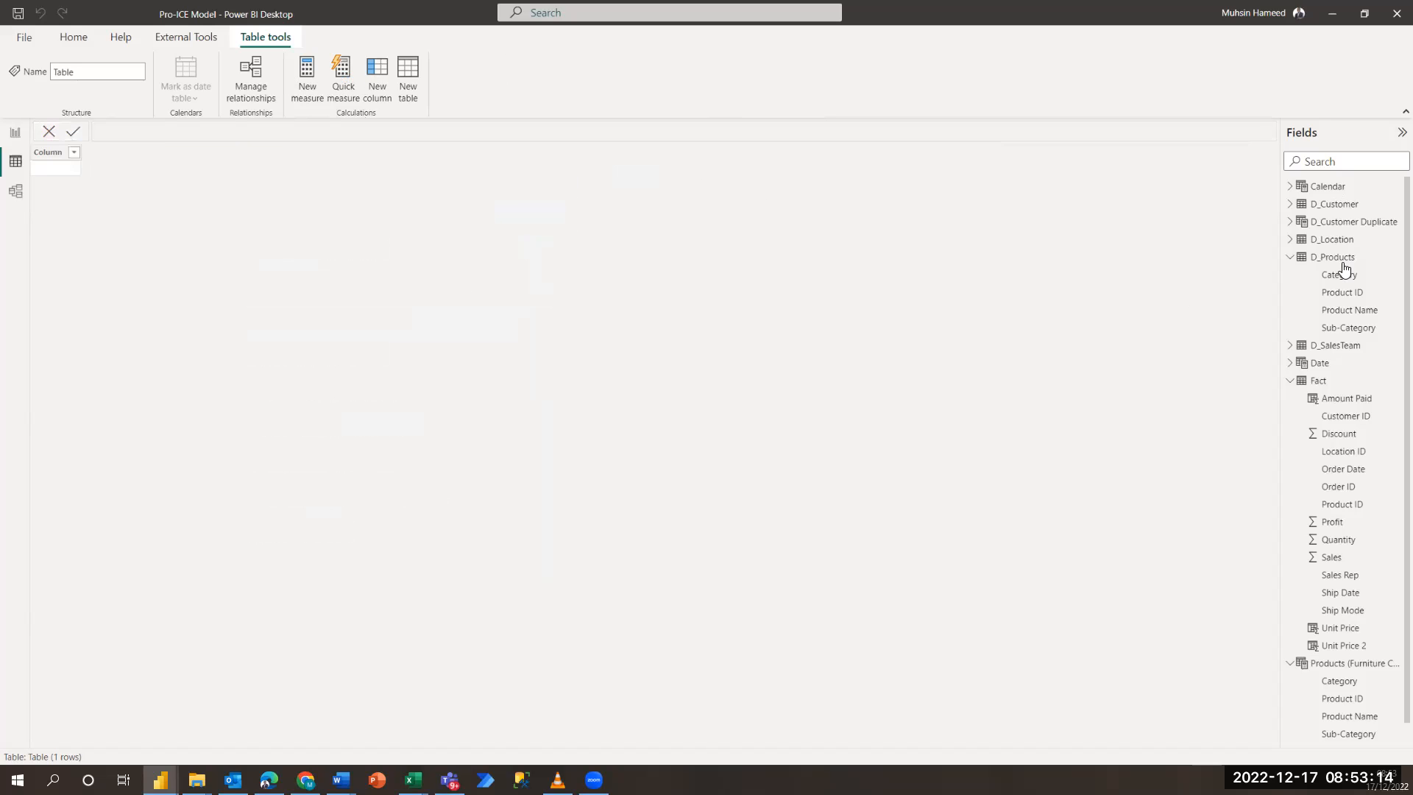